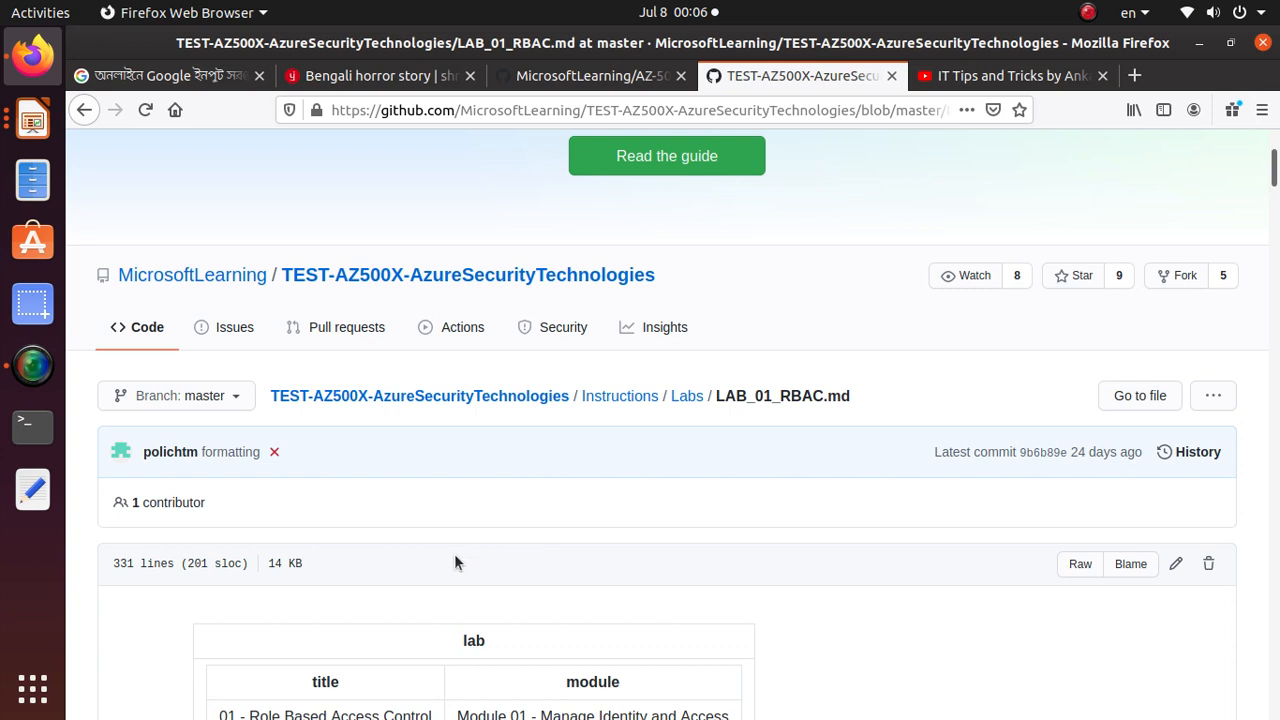
# Read the Lab 01 Role-Based Access Control scenario, examining which groups and user accounts the lab requires
pyautogui.scroll(-1, 629, 555)
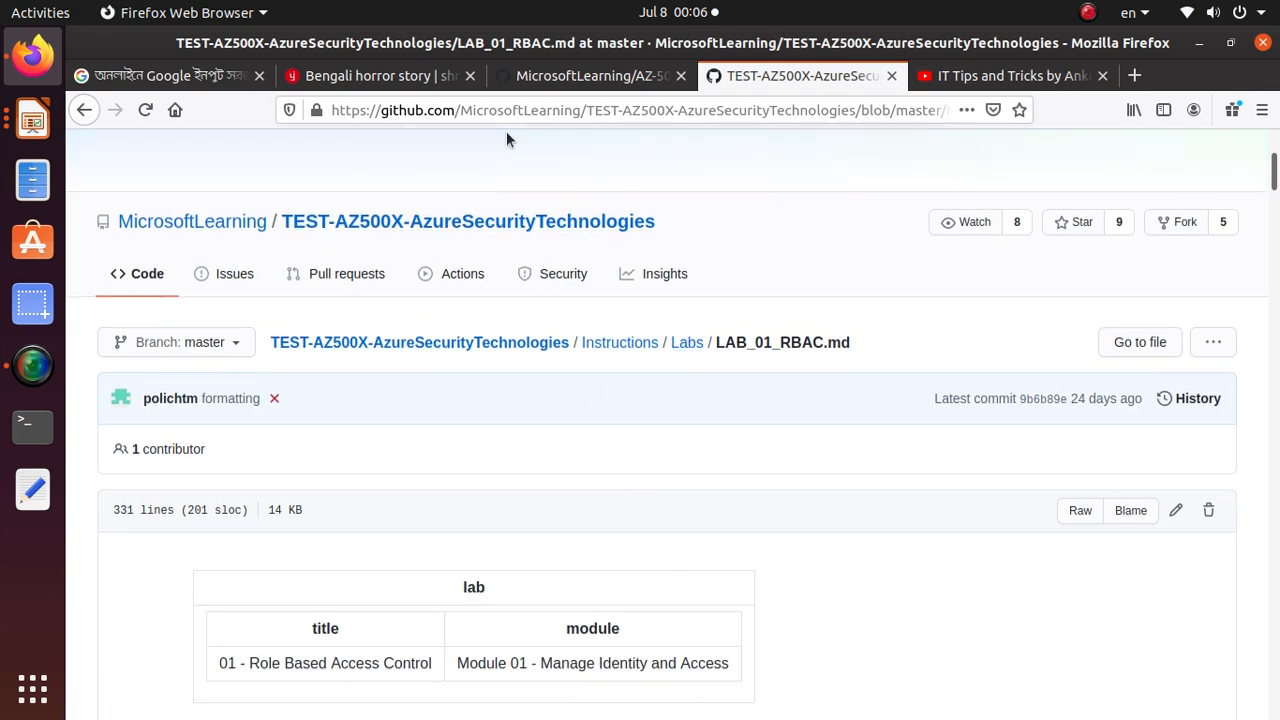
pyautogui.moveTo(686, 229); pyautogui.dragTo(239, 181)
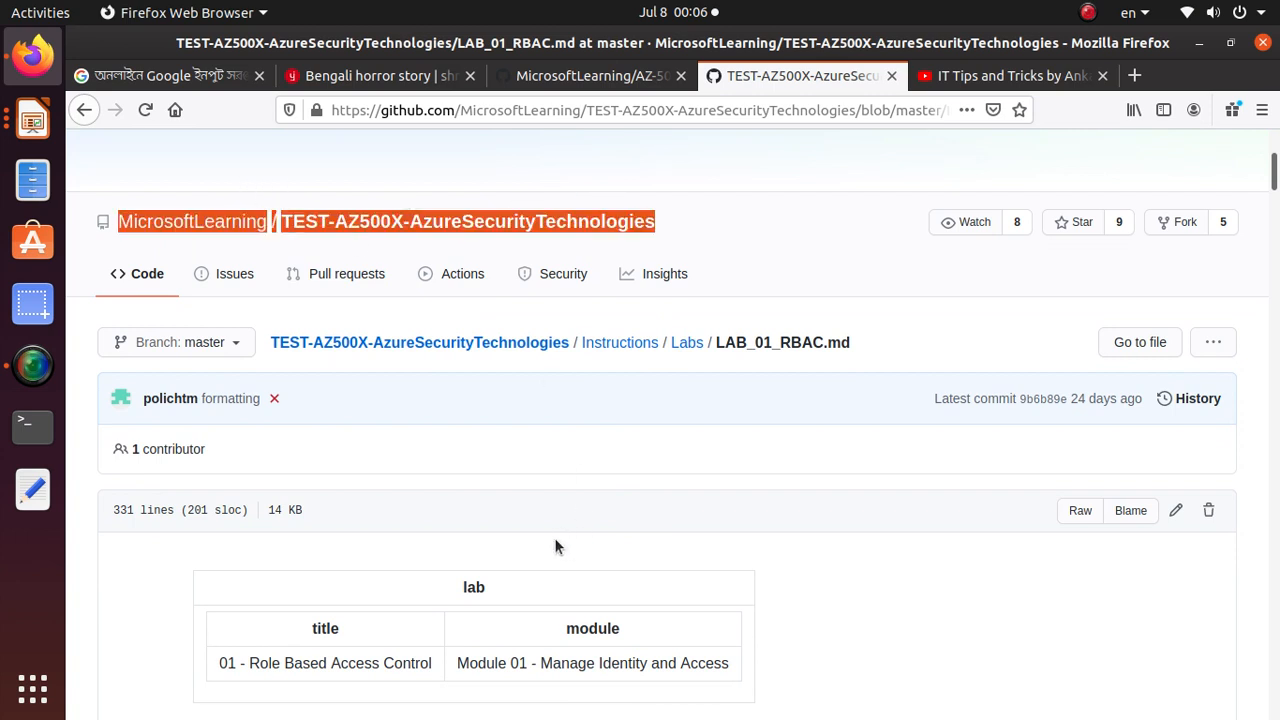
pyautogui.scroll(-7, 553, 584)
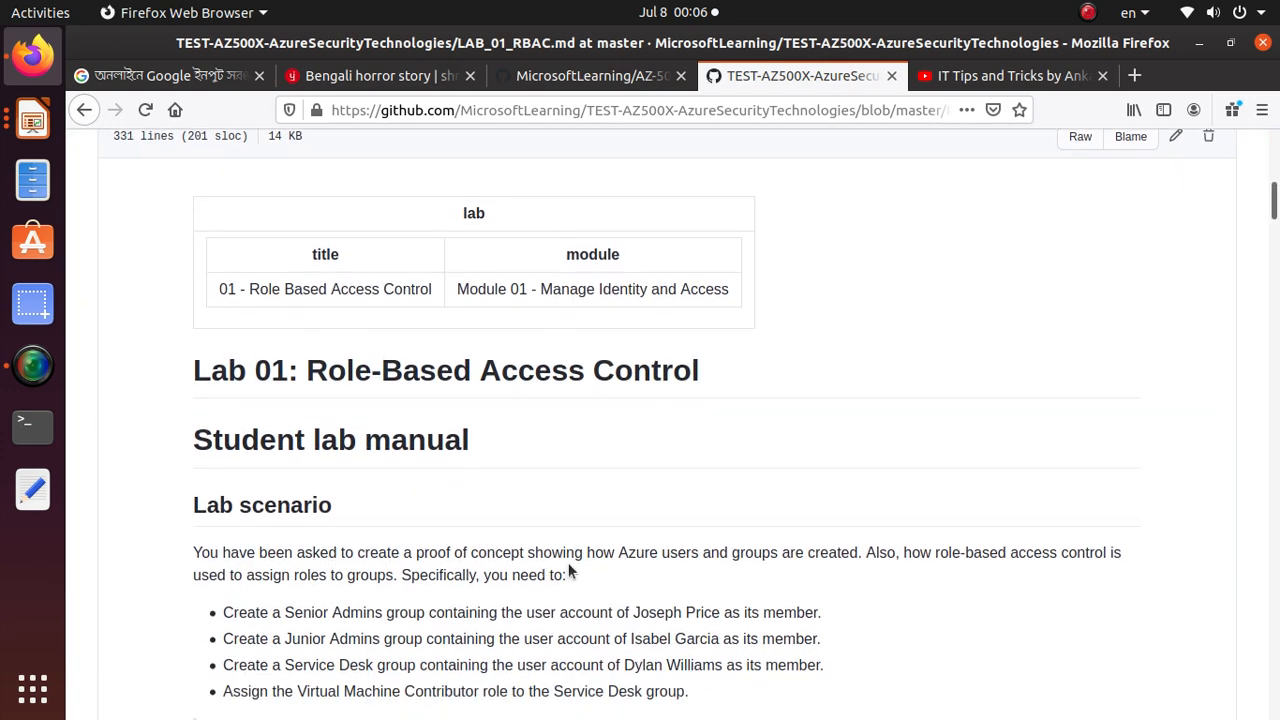
pyautogui.tripleClick(566, 371)
pyautogui.scroll(-4, 568, 402)
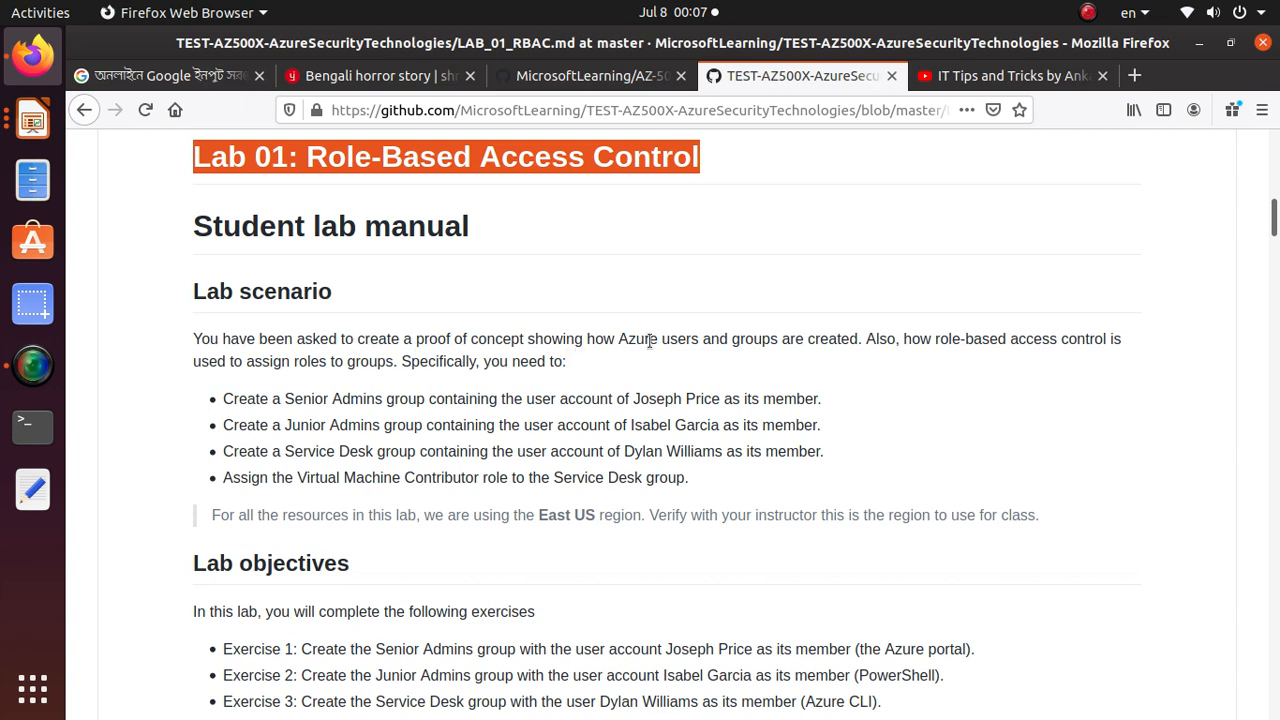
pyautogui.moveTo(862, 341); pyautogui.dragTo(616, 338)
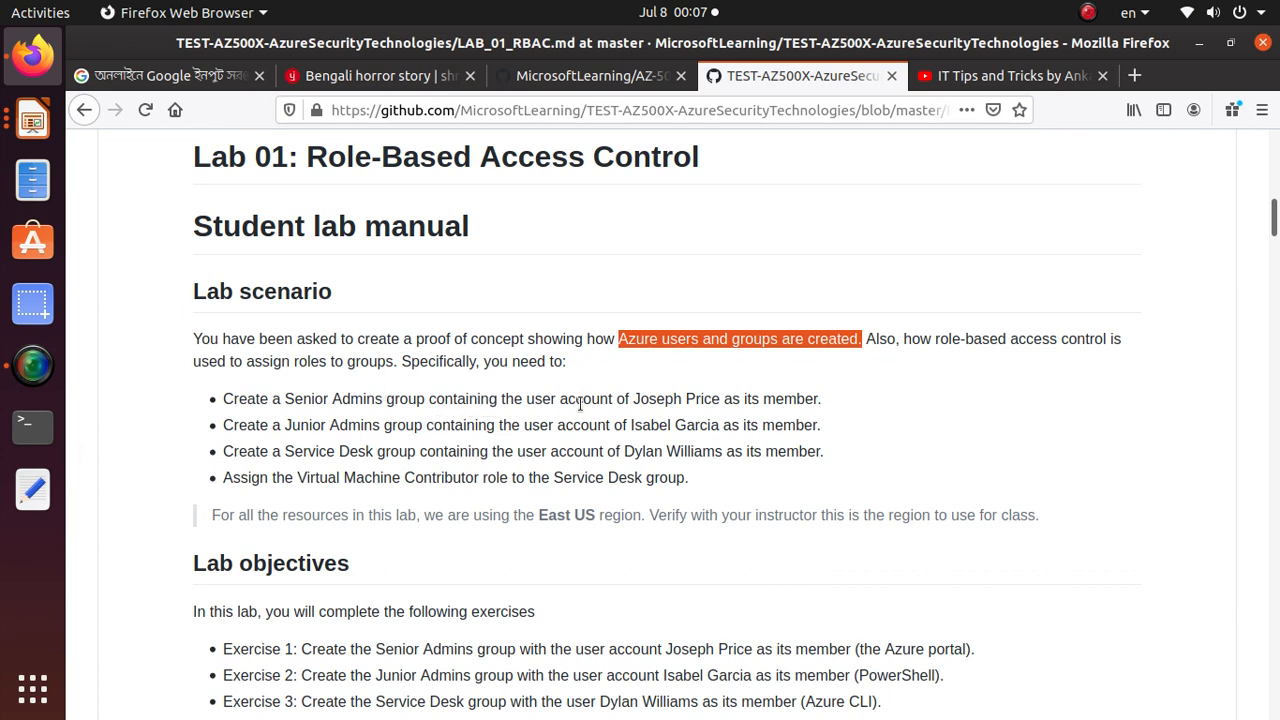
pyautogui.moveTo(633, 400); pyautogui.dragTo(718, 402)
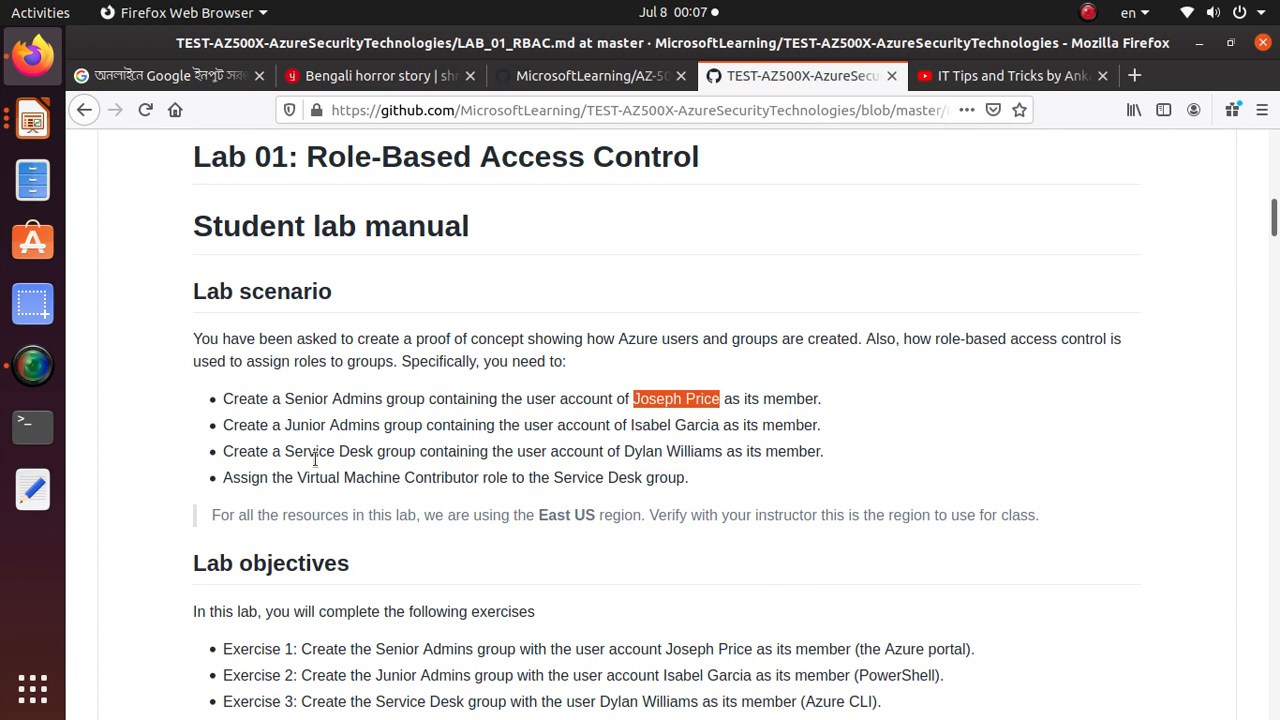
pyautogui.click(289, 425)
pyautogui.moveTo(289, 425); pyautogui.dragTo(427, 425)
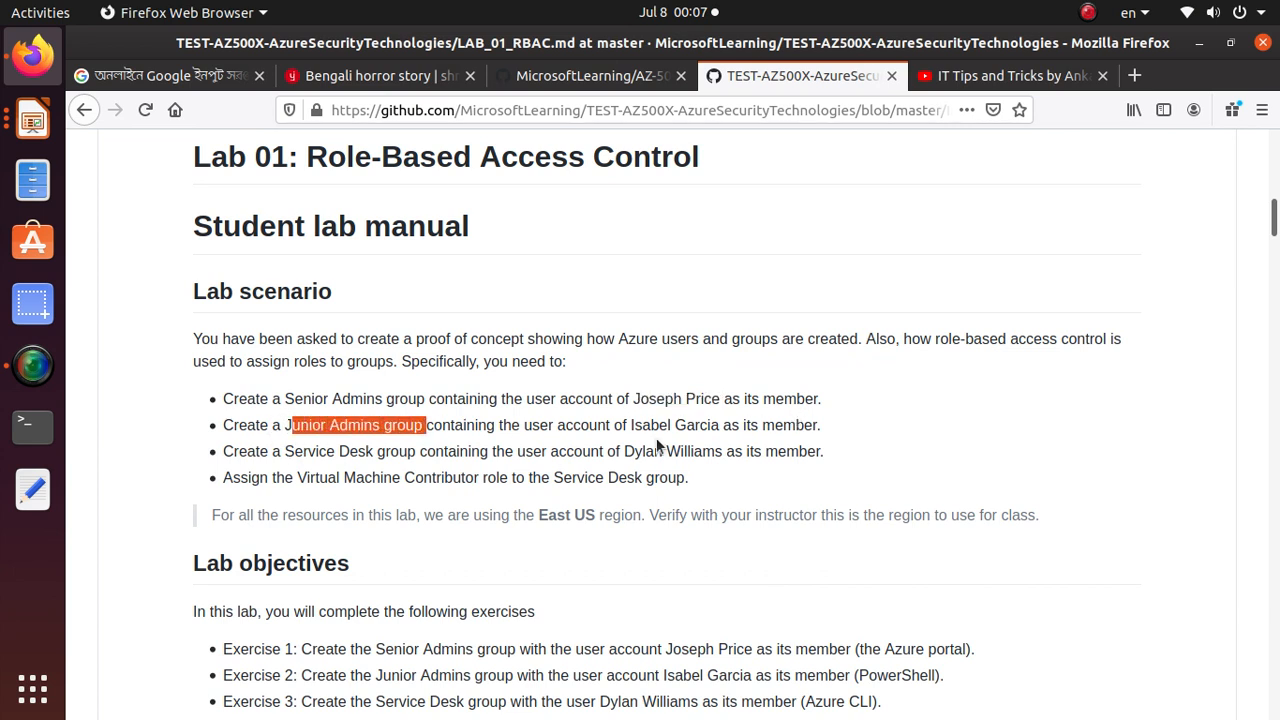
pyautogui.moveTo(633, 424); pyautogui.dragTo(721, 430)
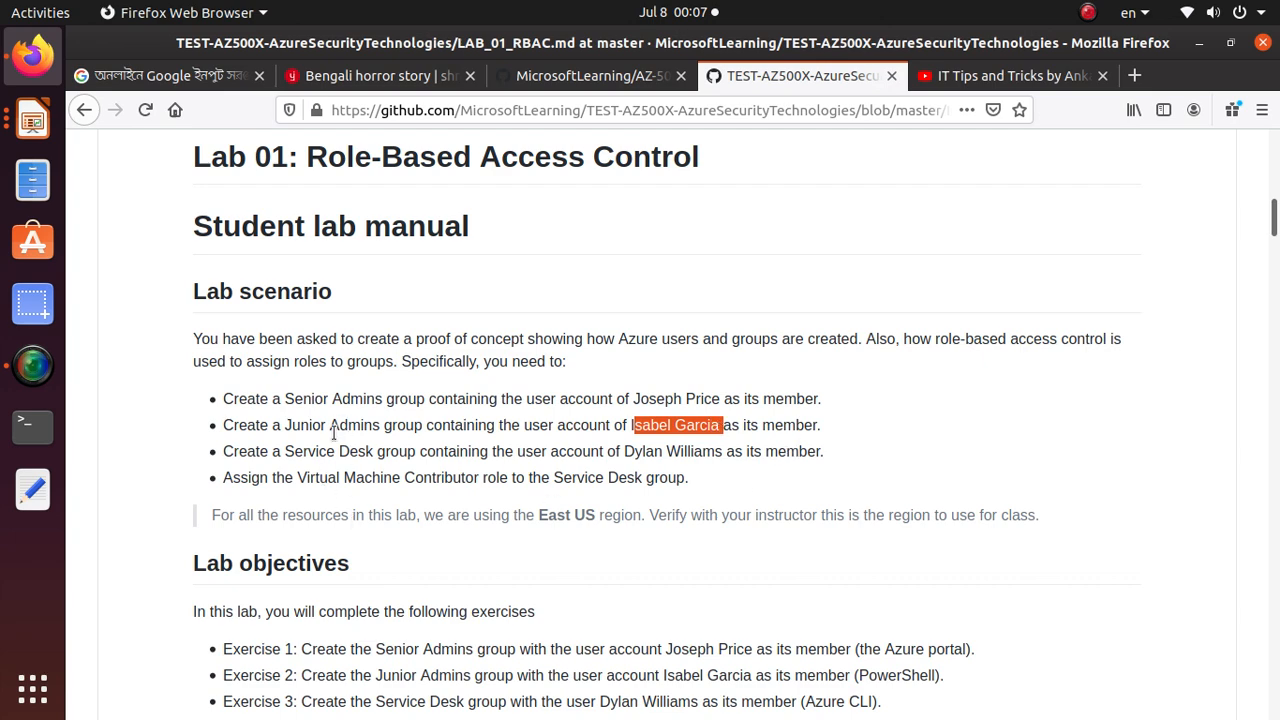
# Examine the lab's resource region note and its exercise objectives, comparing them with the scenario's list of requirements
pyautogui.scroll(-2, 452, 527)
pyautogui.scroll(-3, 452, 527)
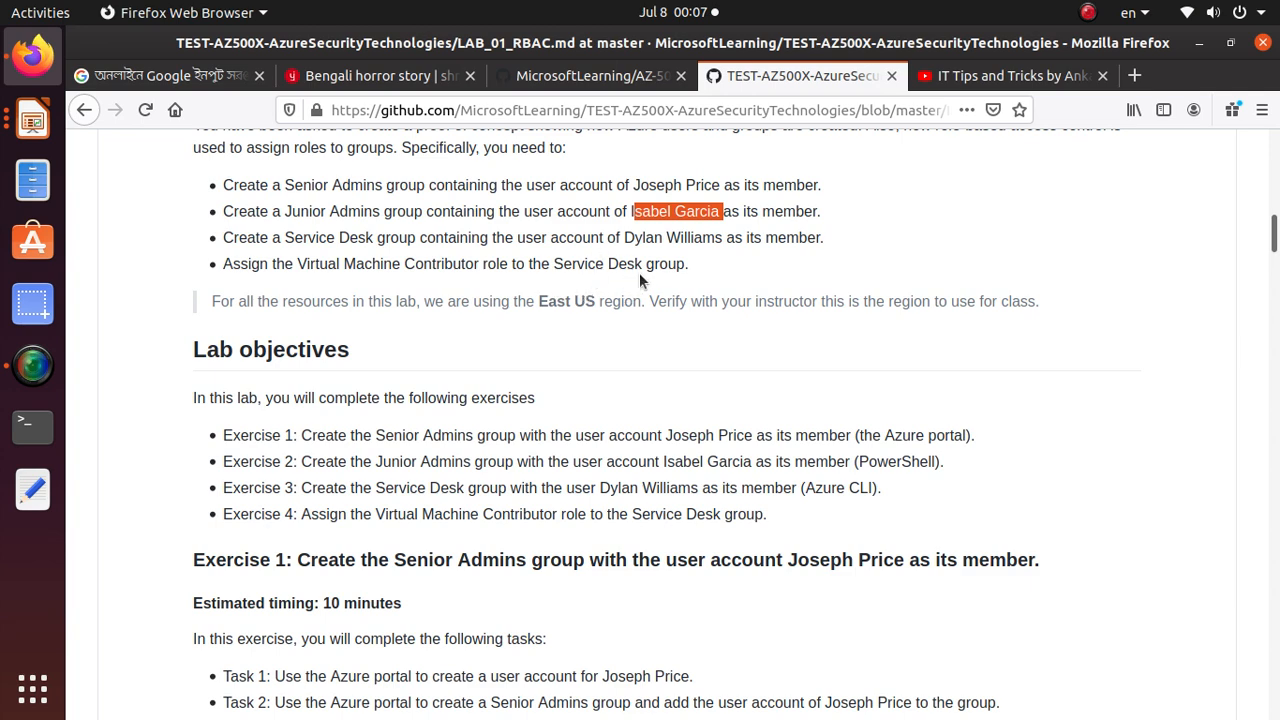
pyautogui.scroll(-1, 460, 492)
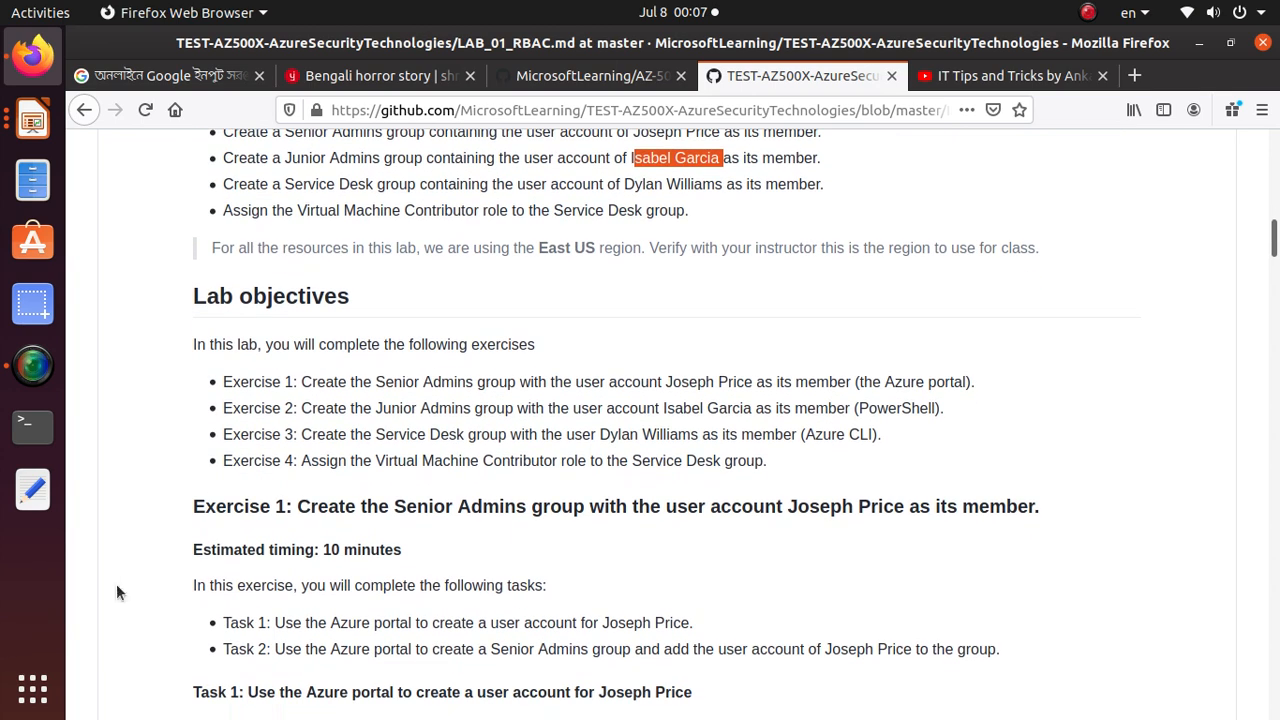
pyautogui.moveTo(539, 251); pyautogui.dragTo(600, 248)
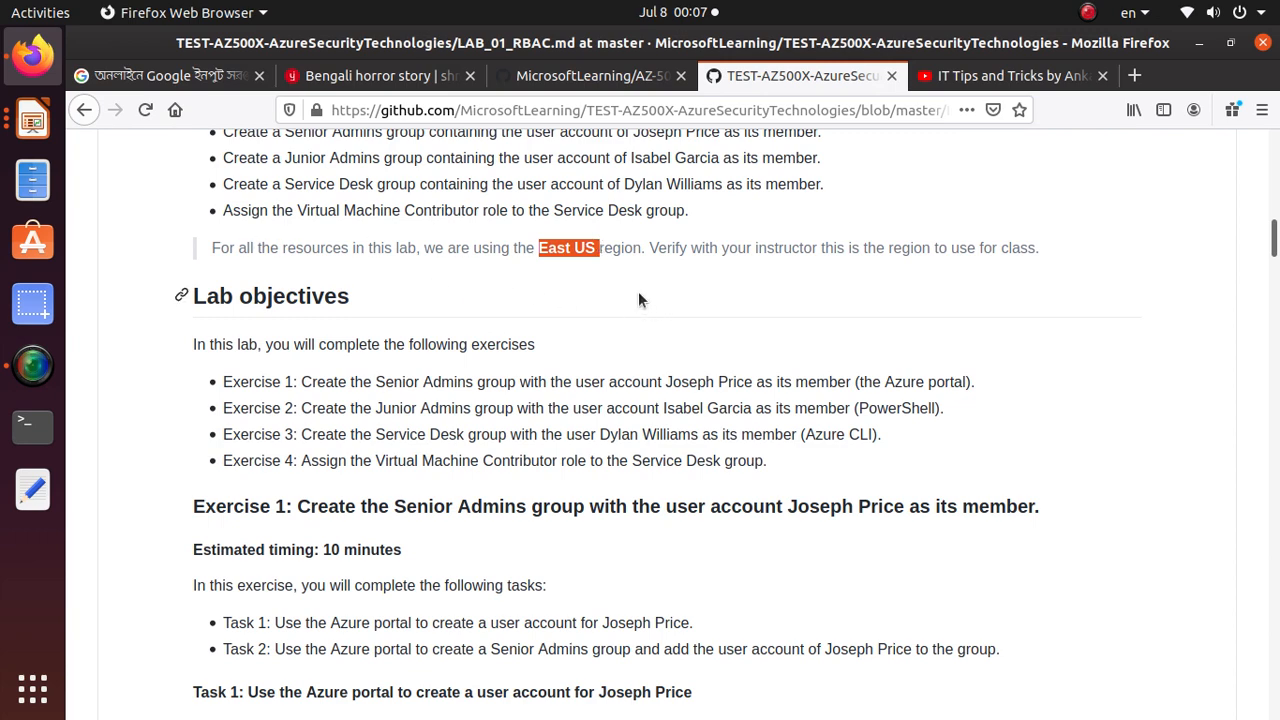
pyautogui.scroll(-1, 600, 365)
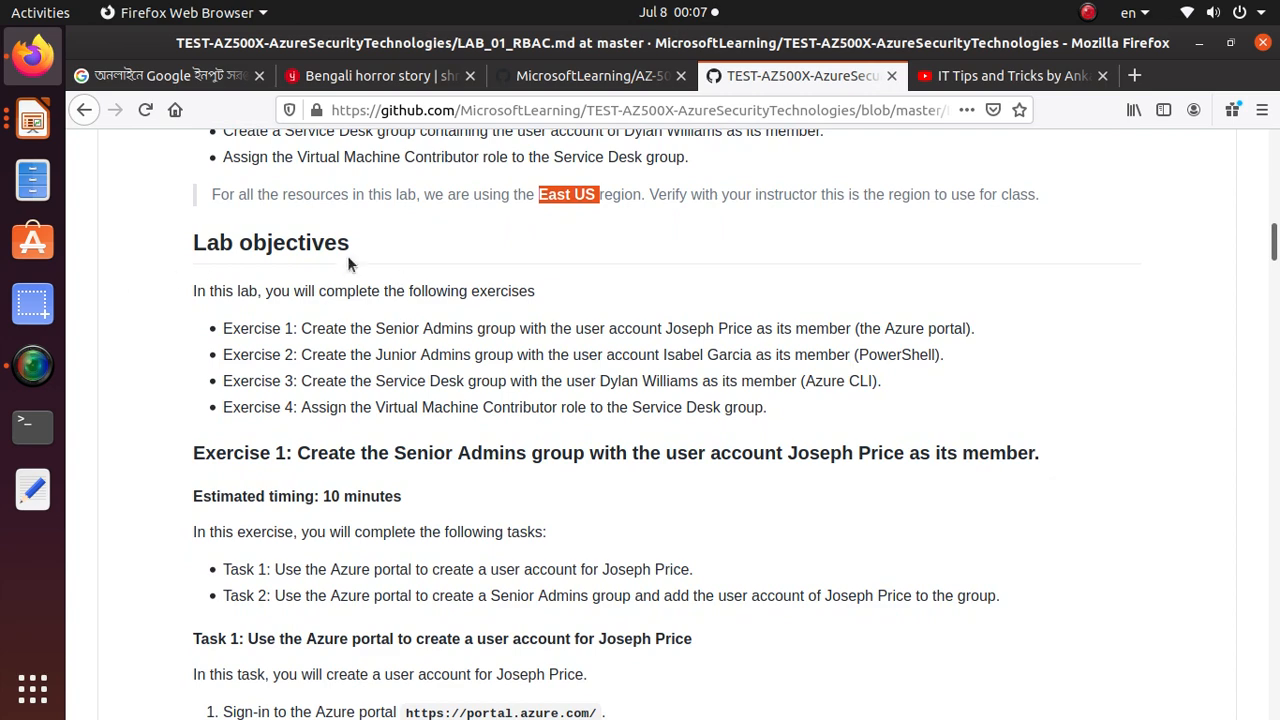
pyautogui.scroll(-1, 533, 471)
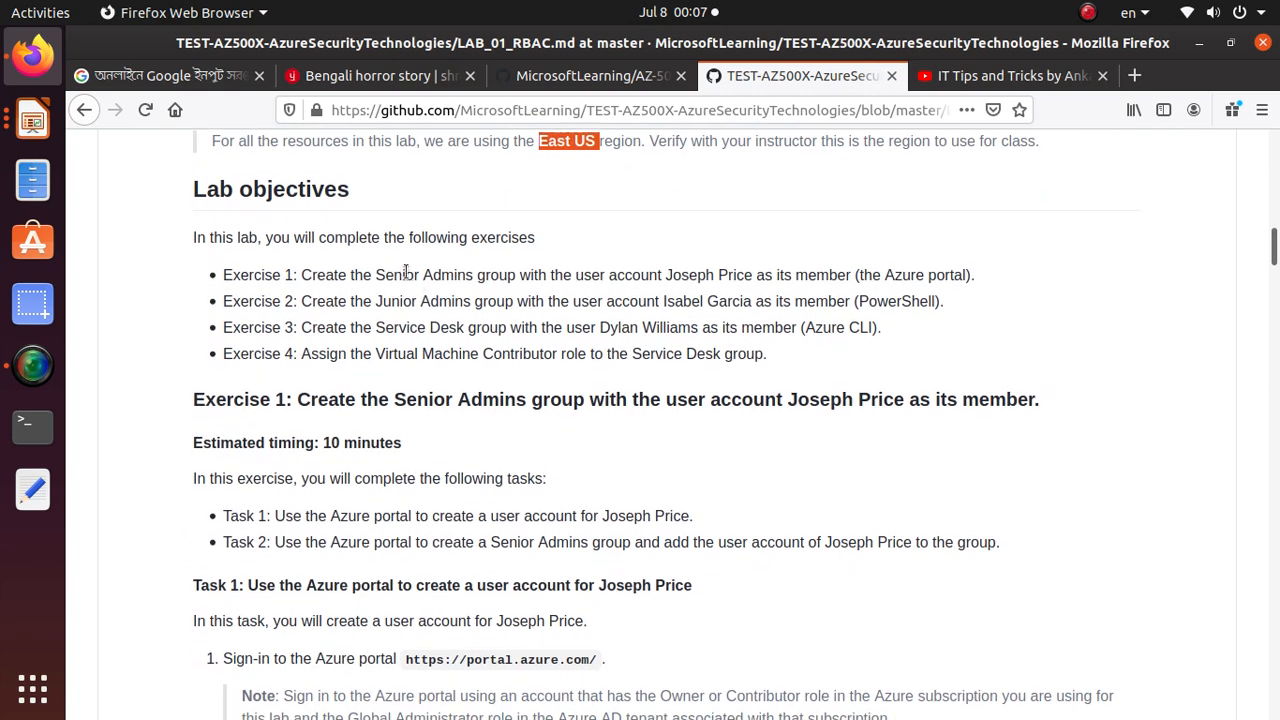
pyautogui.scroll(5, 750, 380)
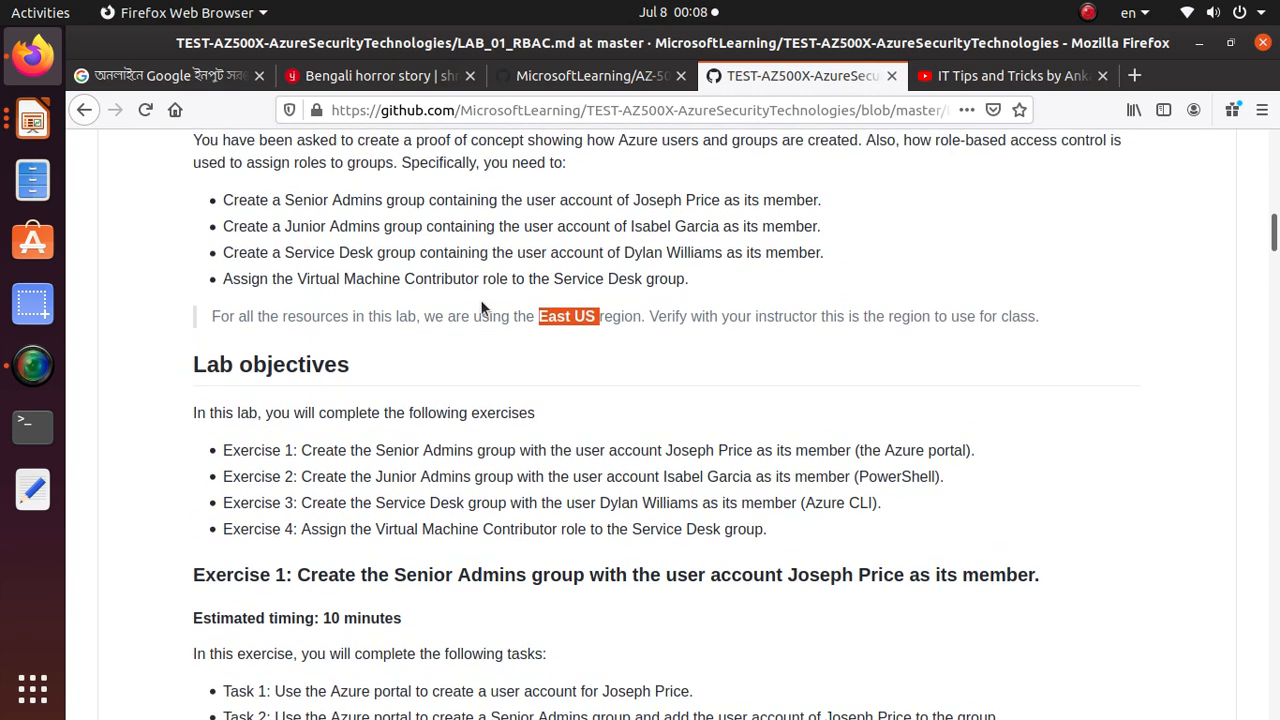
pyautogui.moveTo(687, 370); pyautogui.dragTo(215, 296)
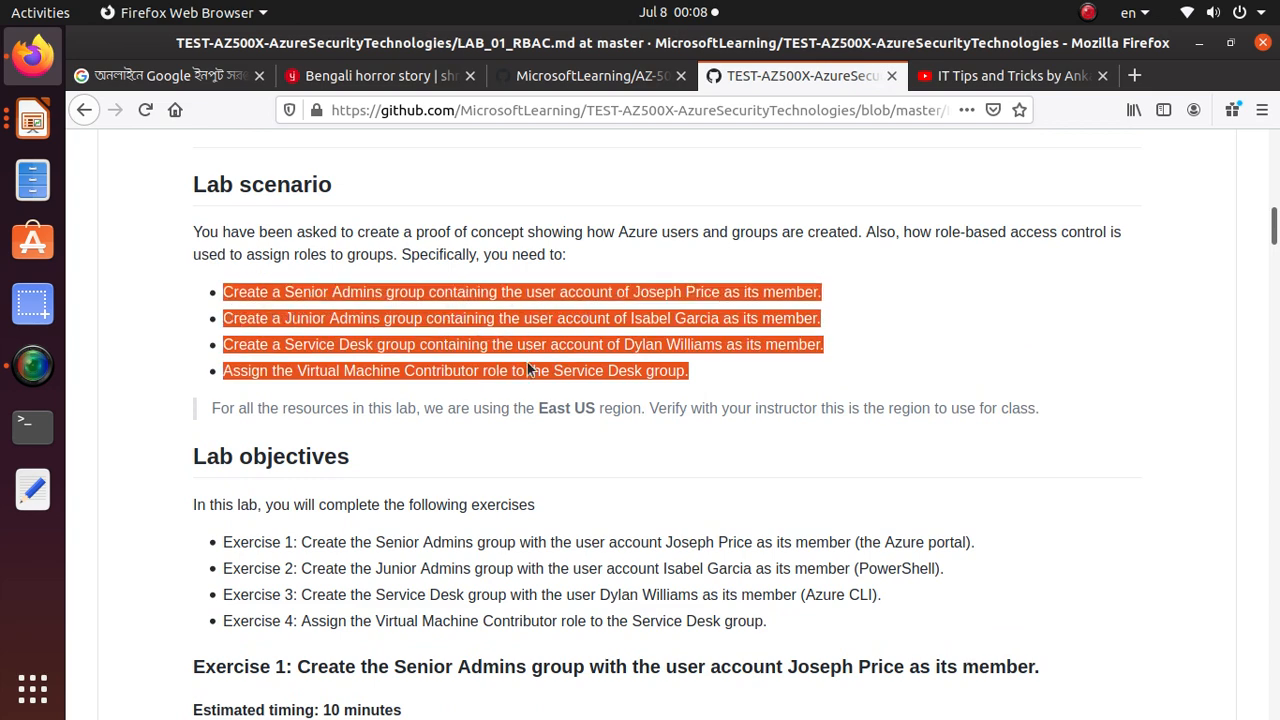
pyautogui.scroll(-7, 476, 420)
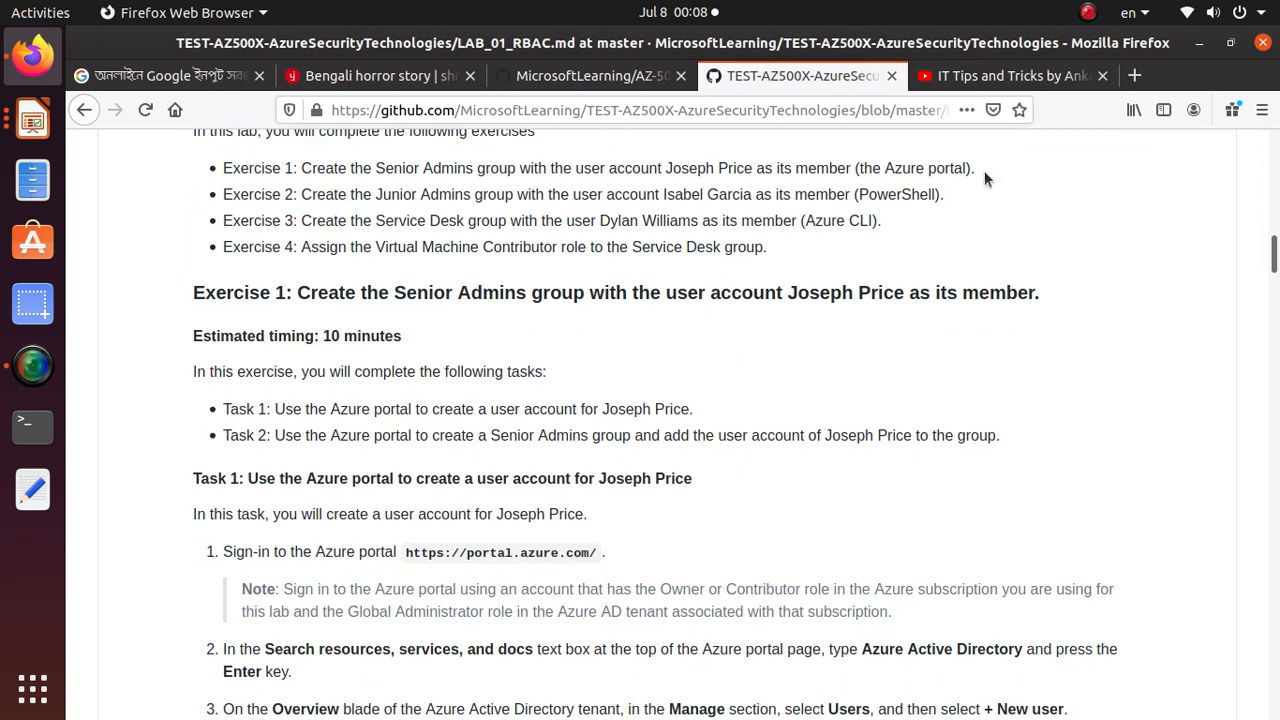
pyautogui.click(1134, 75)
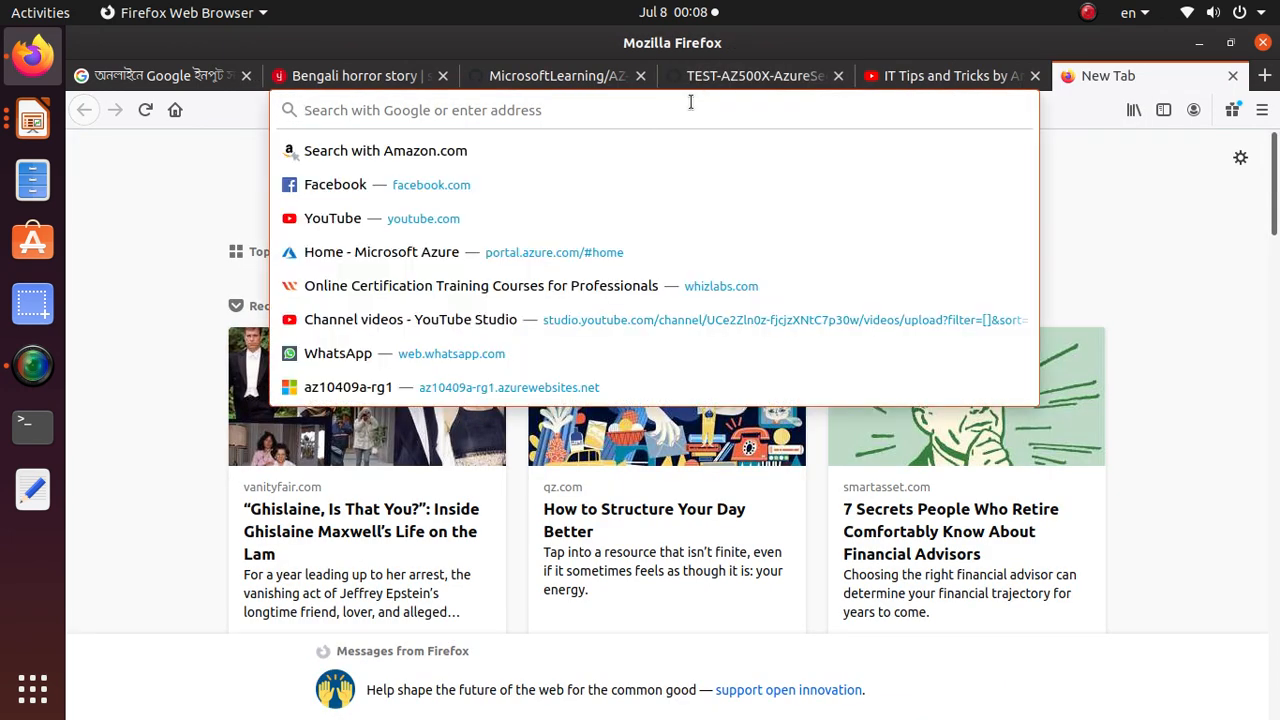
pyautogui.write('pora')
pyautogui.press('Return')
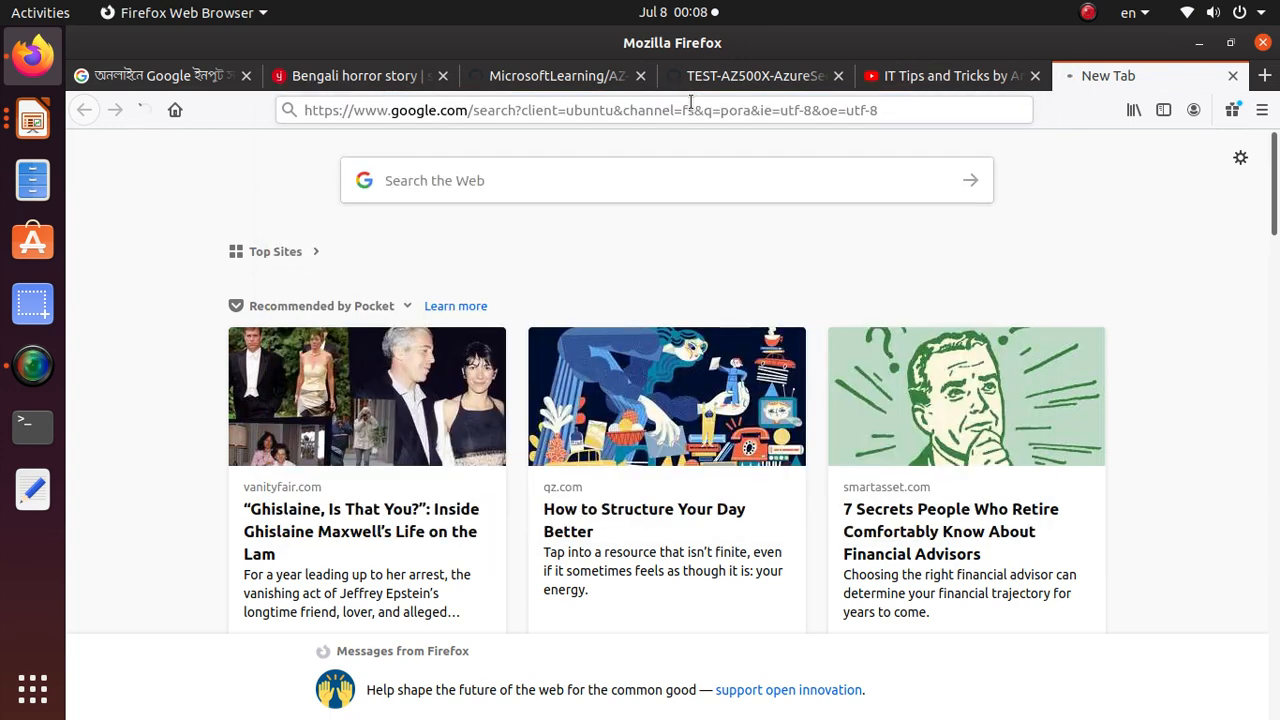
pyautogui.click(443, 112)
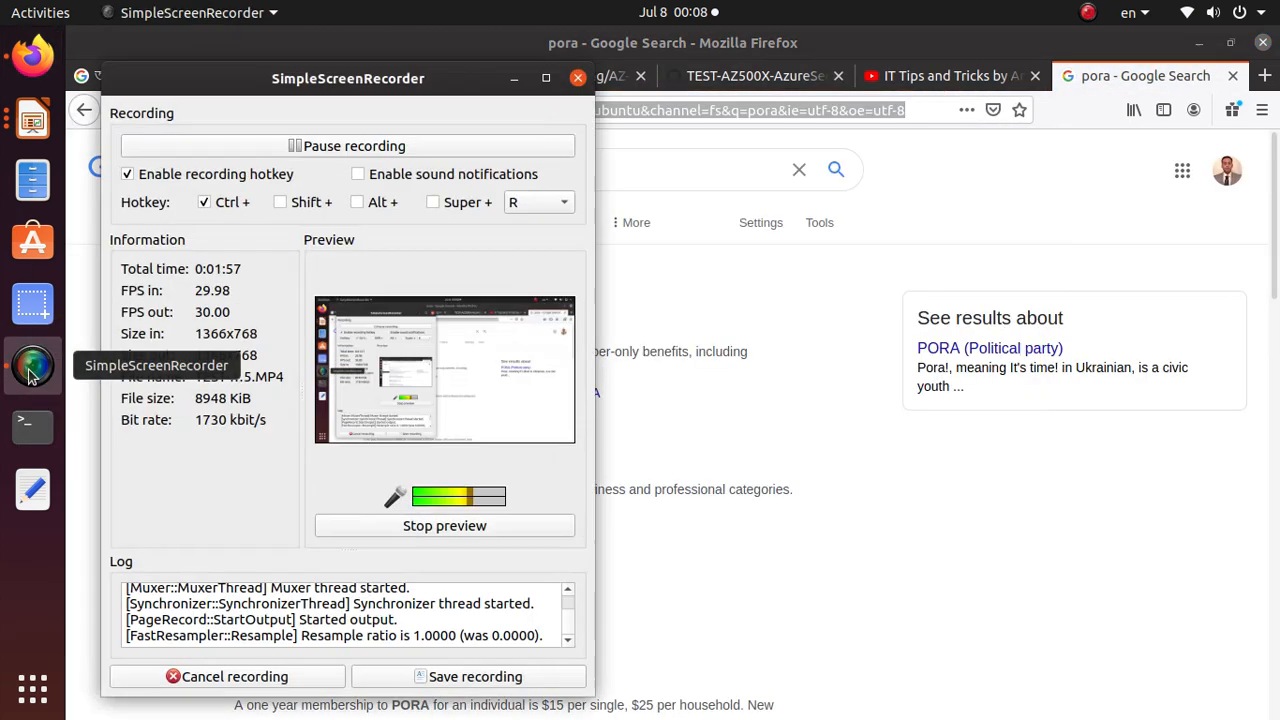
pyautogui.click(33, 365)
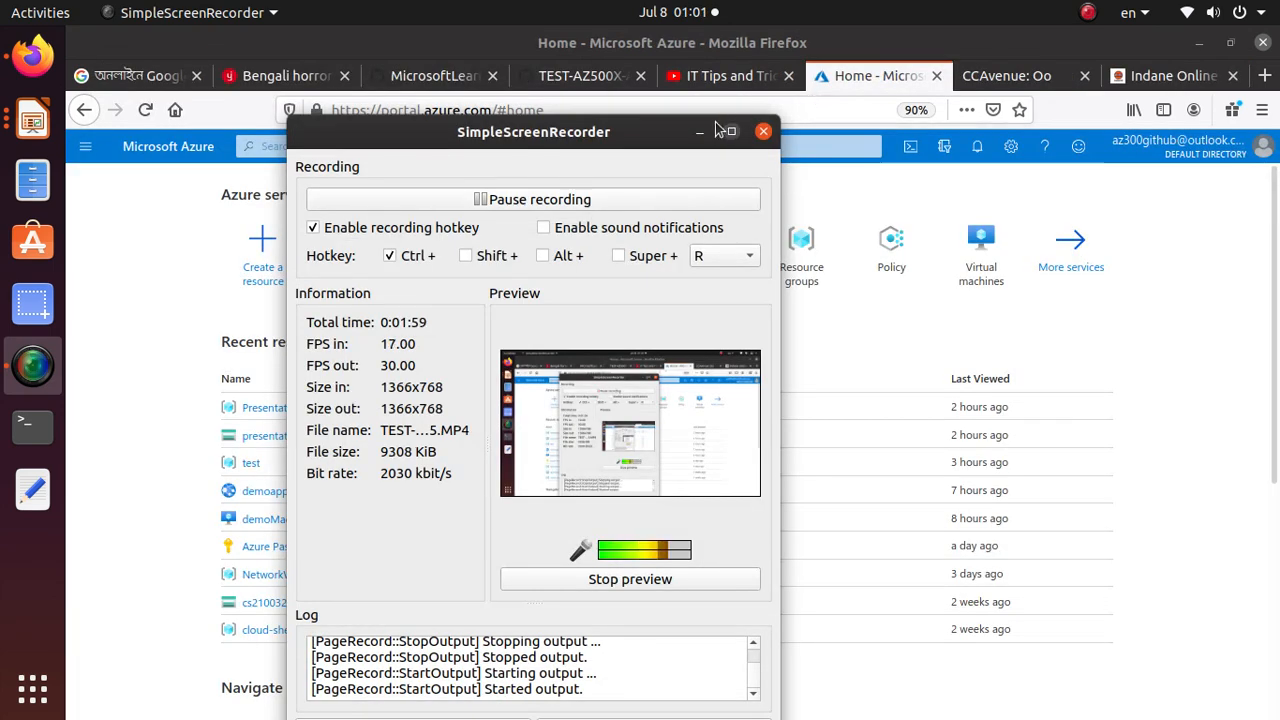
pyautogui.click(701, 132)
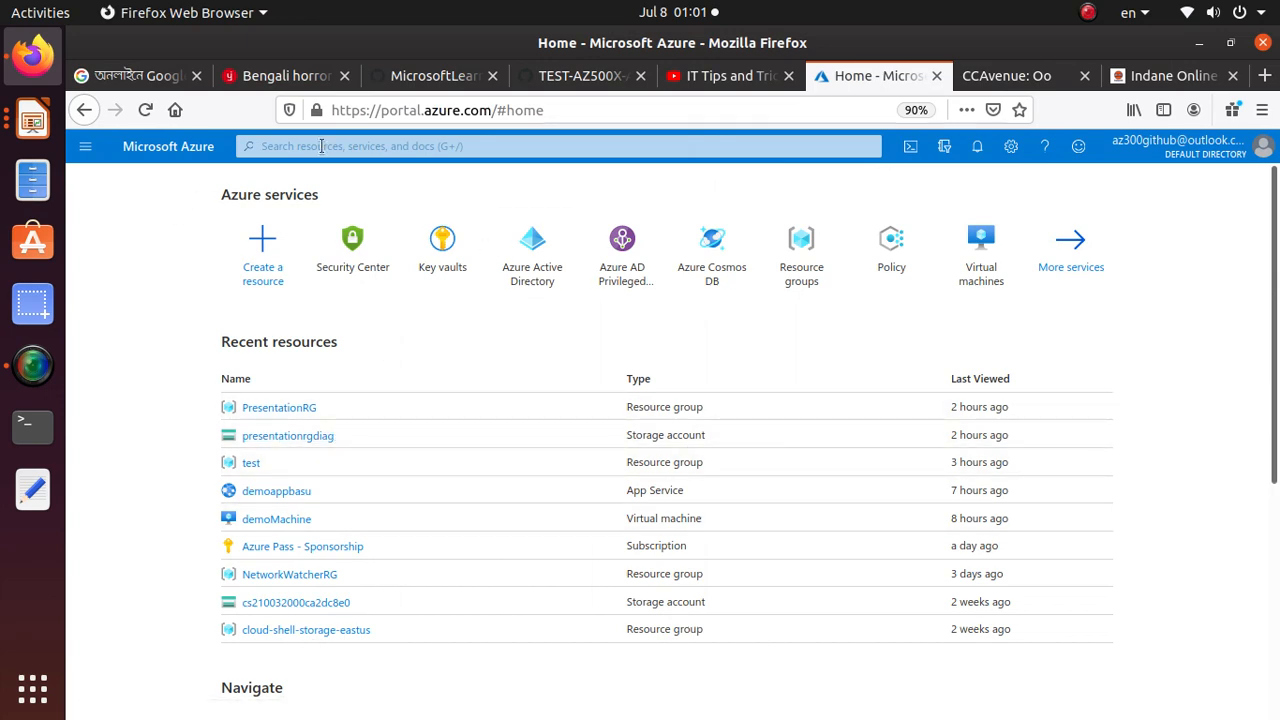
# Return to the lab manual and read the Exercise 1 Task 1 instructions for creating a user account through Azure Active Directory
pyautogui.click(586, 77)
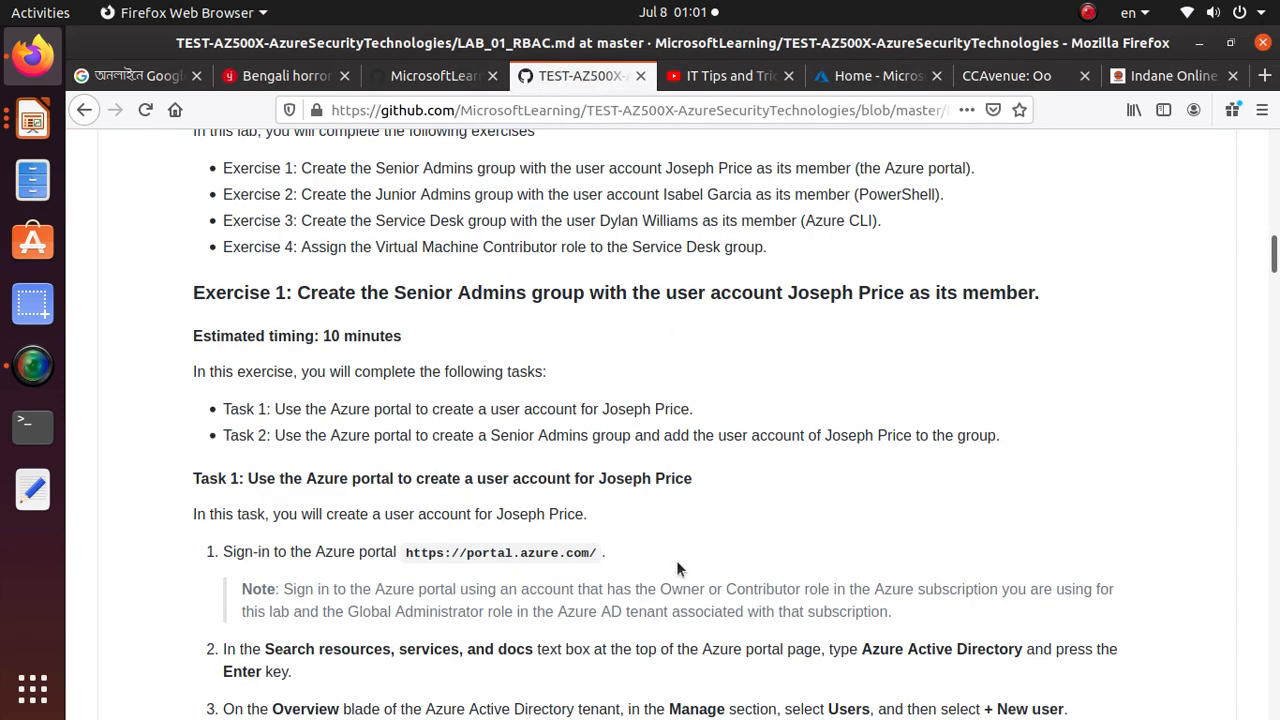
pyautogui.moveTo(298, 292); pyautogui.dragTo(1064, 298)
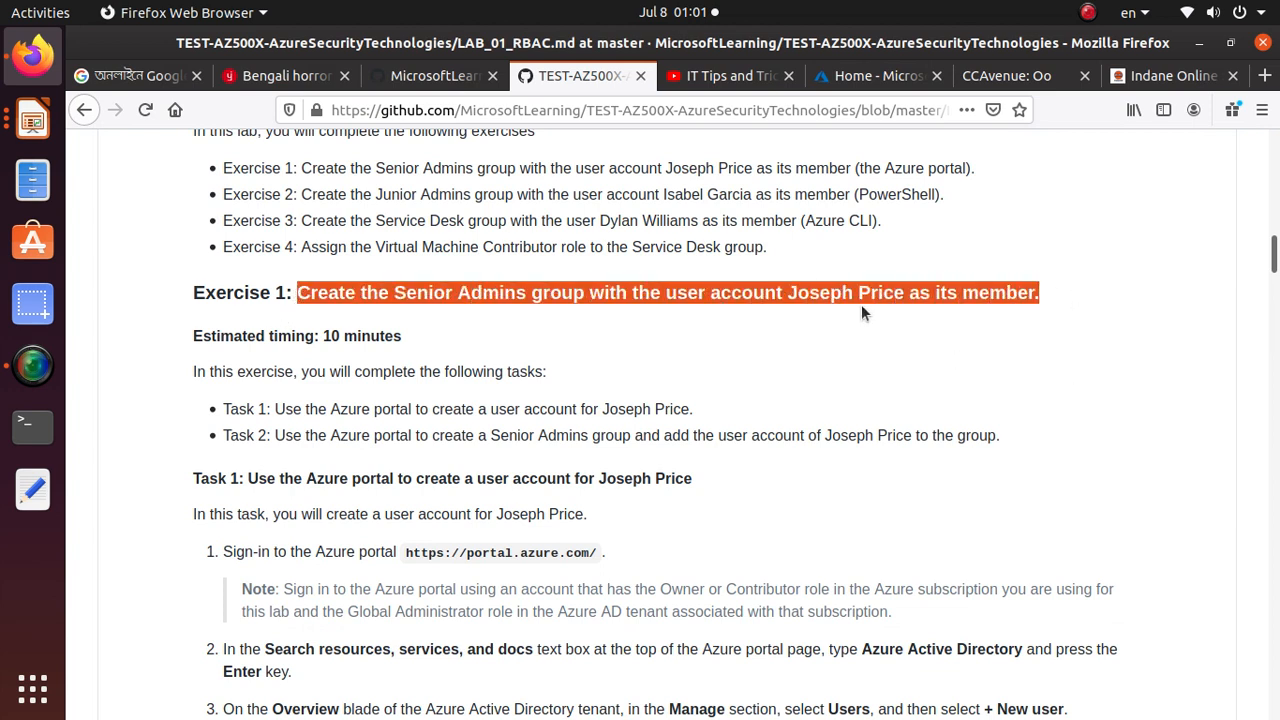
pyautogui.scroll(-5, 861, 310)
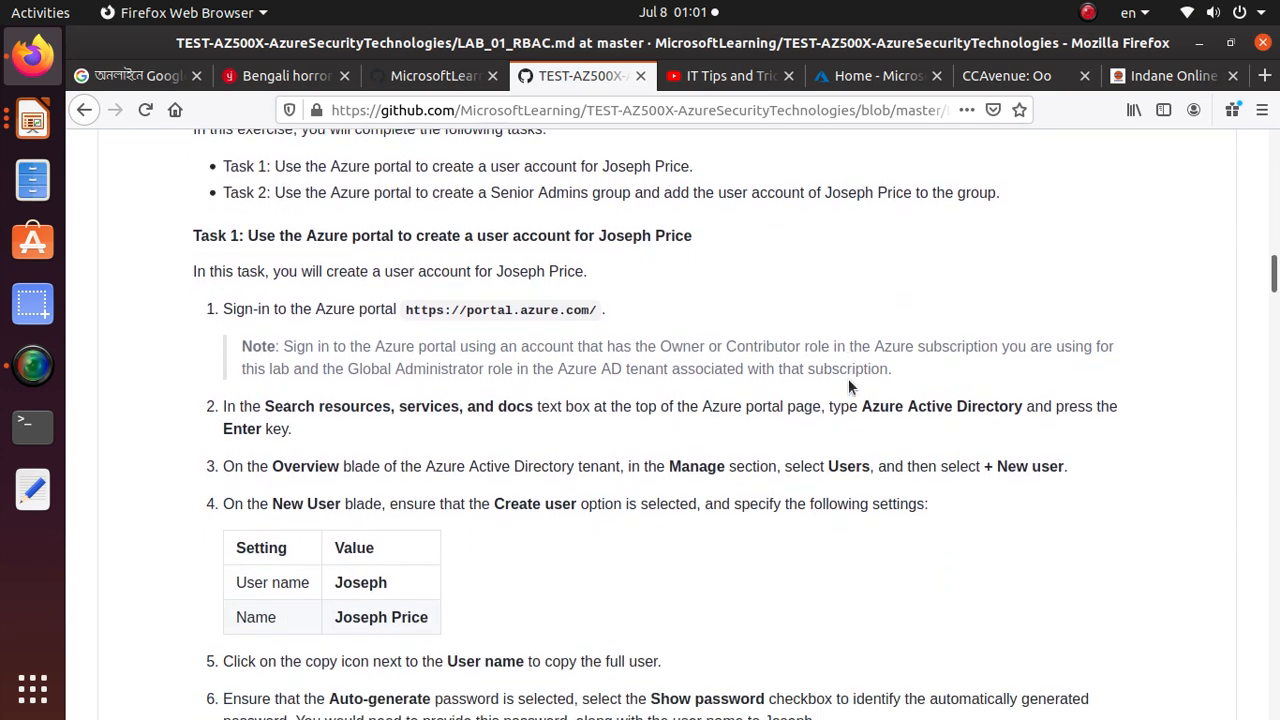
pyautogui.scroll(-2, 848, 386)
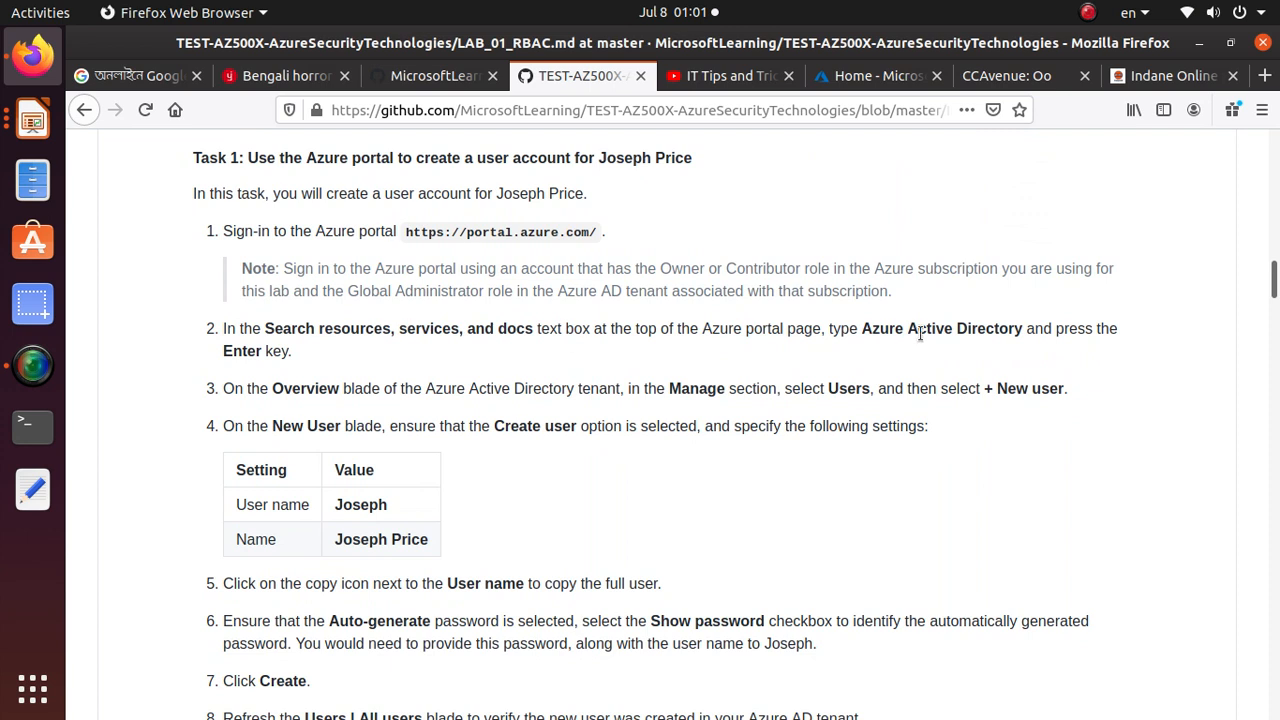
pyautogui.moveTo(866, 328); pyautogui.dragTo(1015, 322)
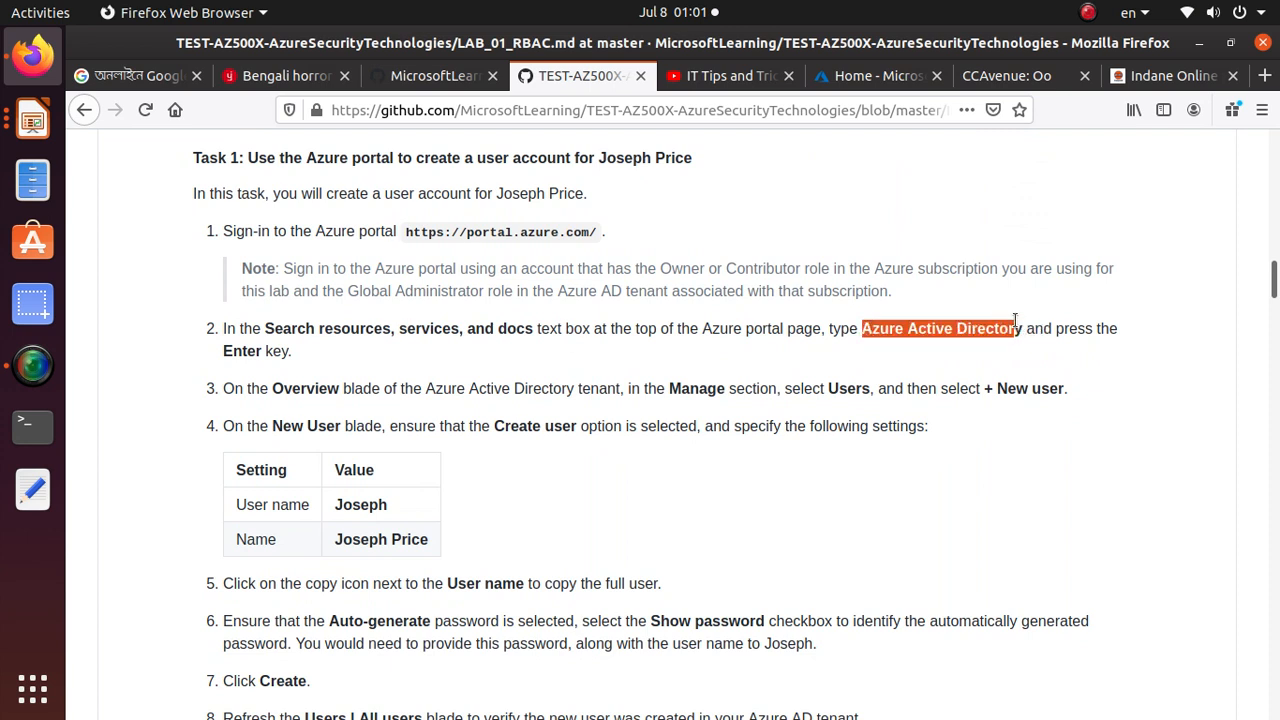
pyautogui.click(1043, 396)
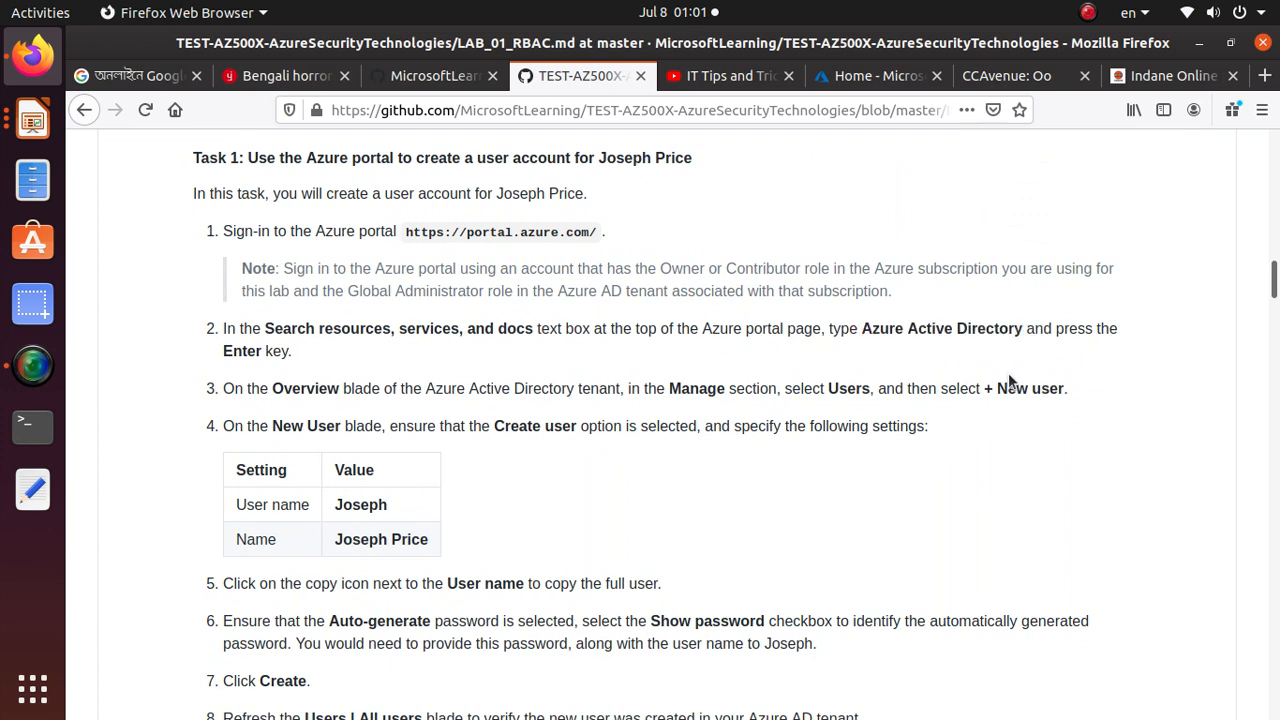
# Open the New user form from the Users area of Azure Active Directory in the Azure portal
pyautogui.click(872, 76)
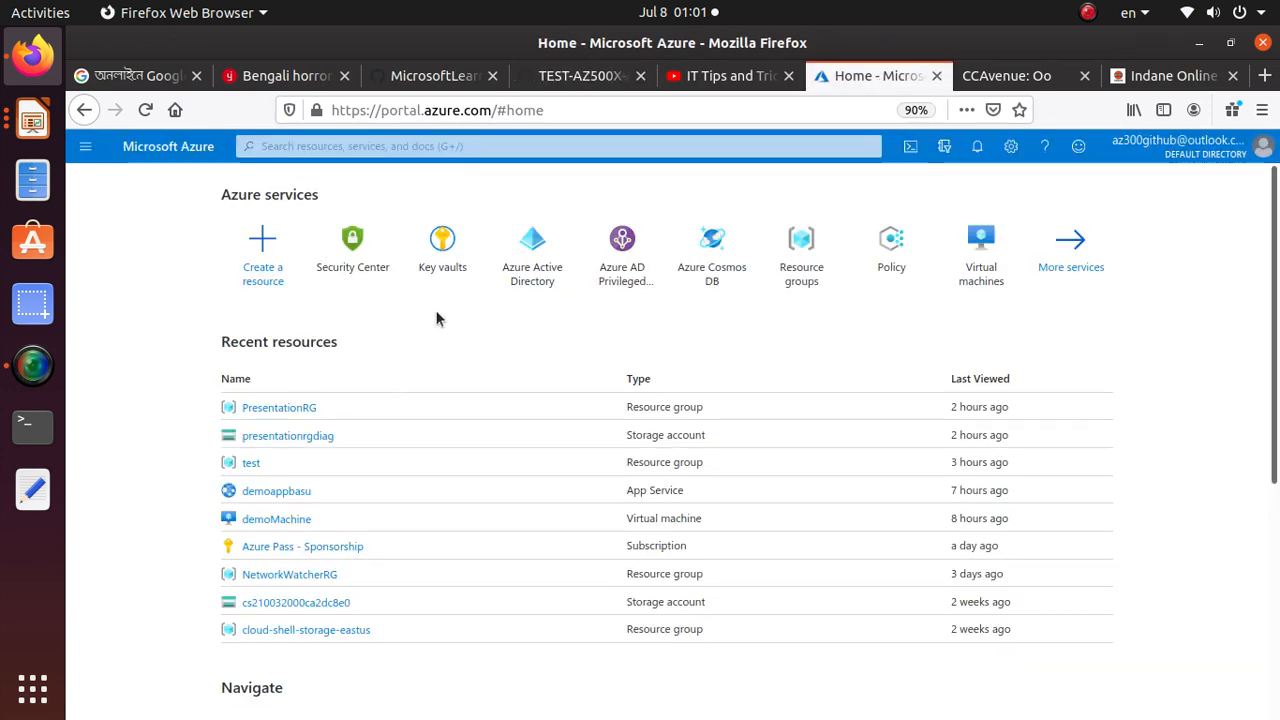
pyautogui.click(540, 273)
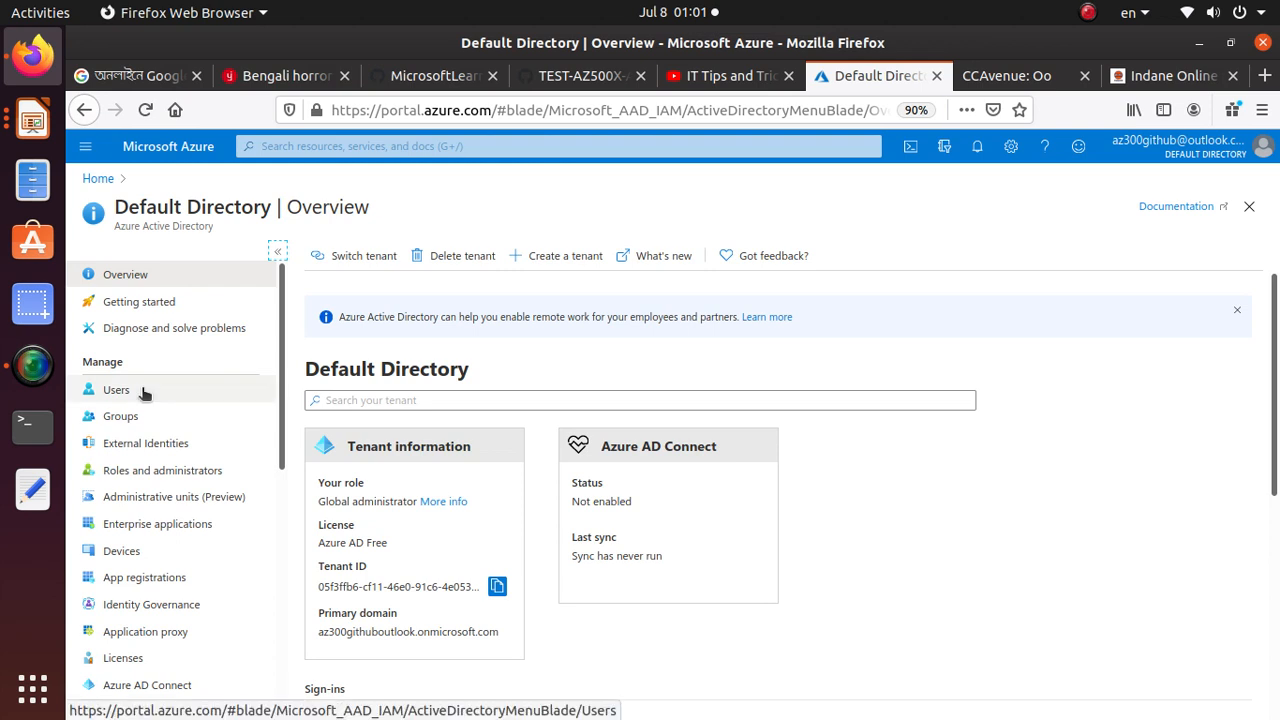
pyautogui.click(144, 392)
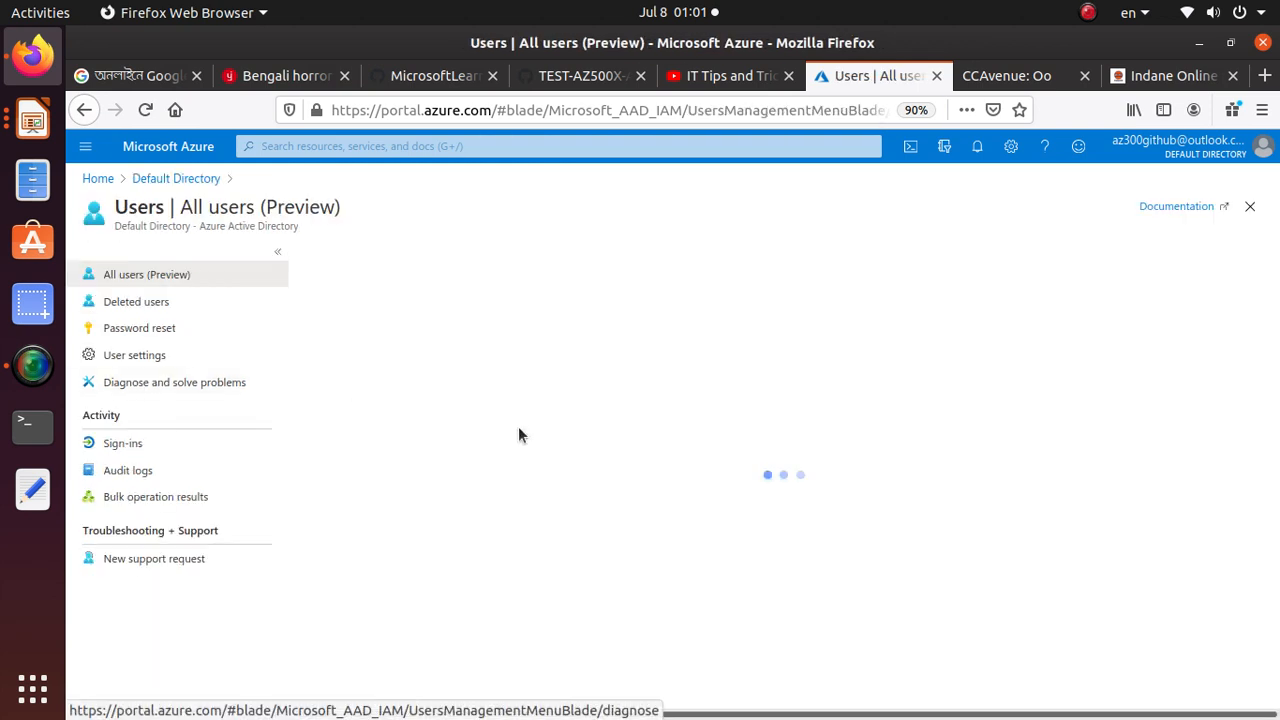
pyautogui.click(342, 256)
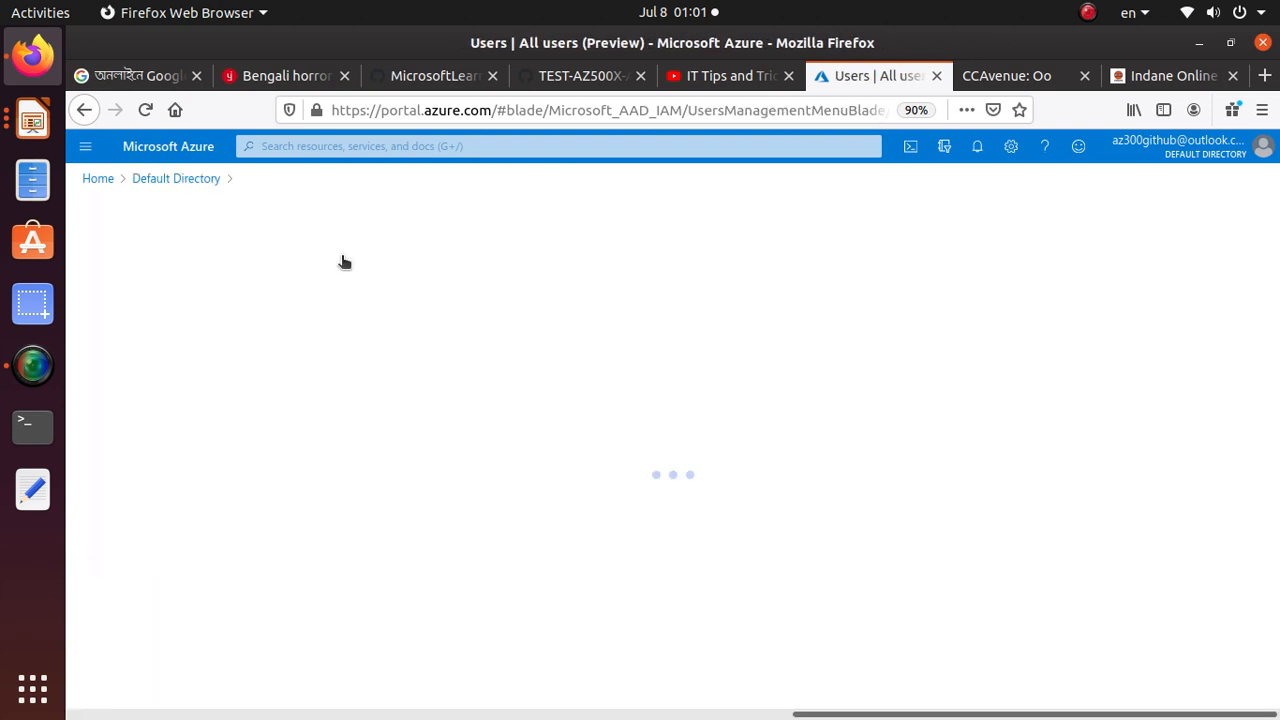
# Copy the User name value from the settings table in Task 1 of the lab manual and return to the New user form
pyautogui.click(575, 78)
pyautogui.scroll(-2, 579, 502)
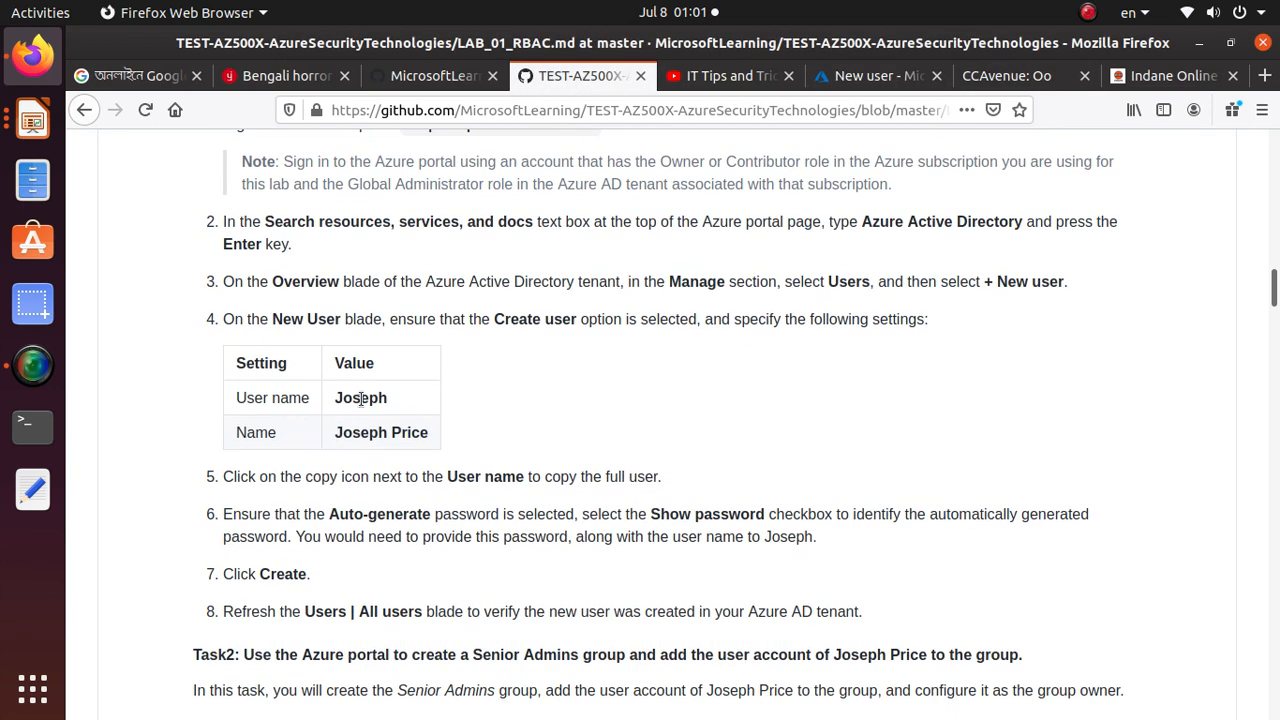
pyautogui.doubleClick(360, 398)
pyautogui.rightClick(361, 400)
pyautogui.click(416, 407)
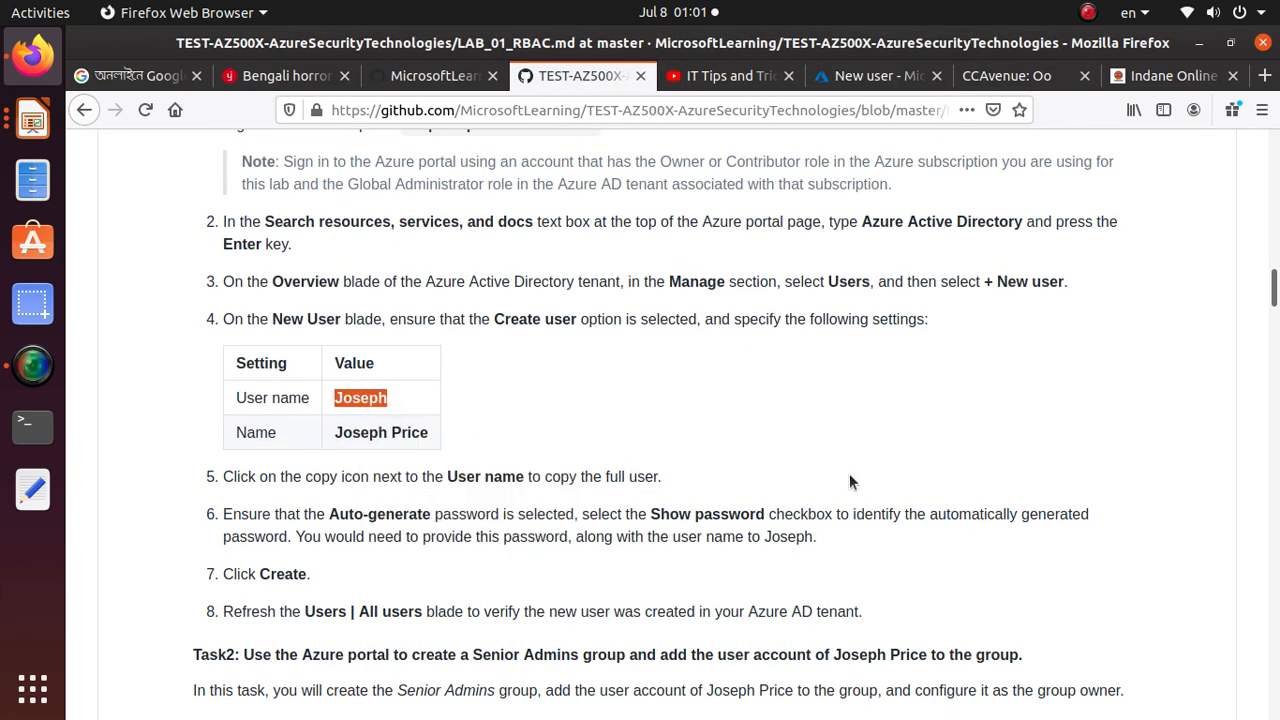
pyautogui.press('alt')
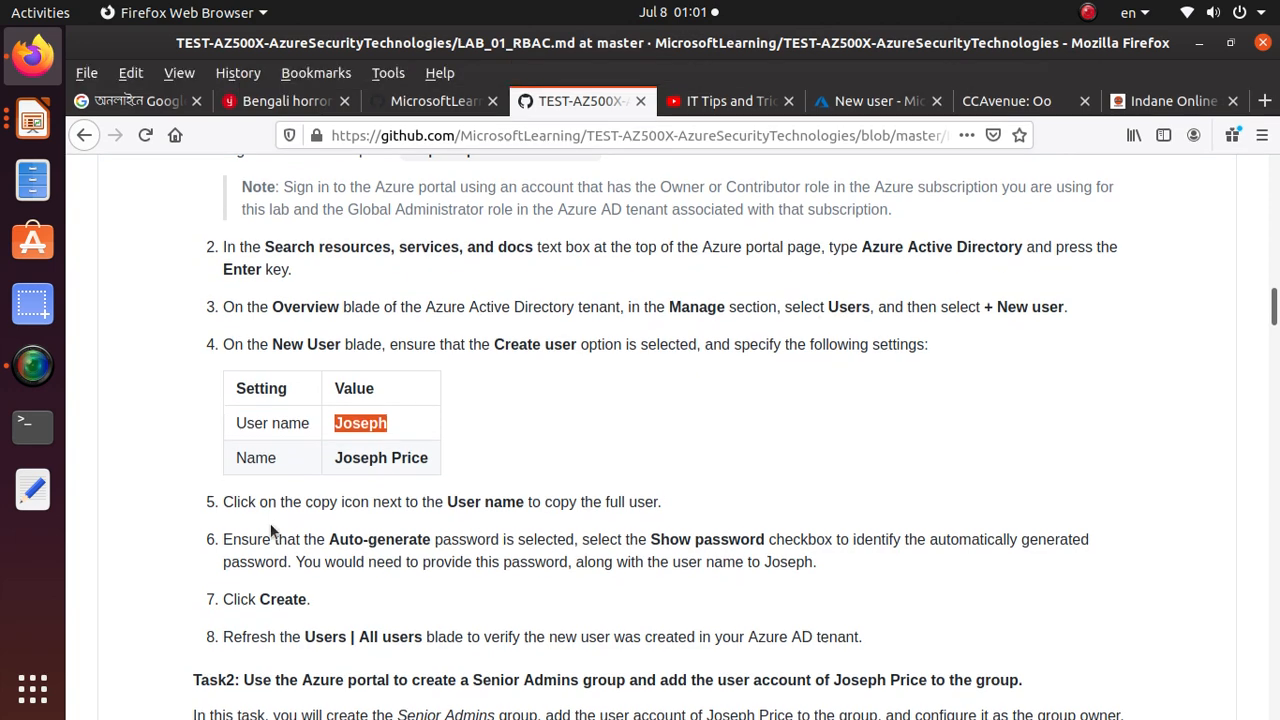
pyautogui.click(902, 104)
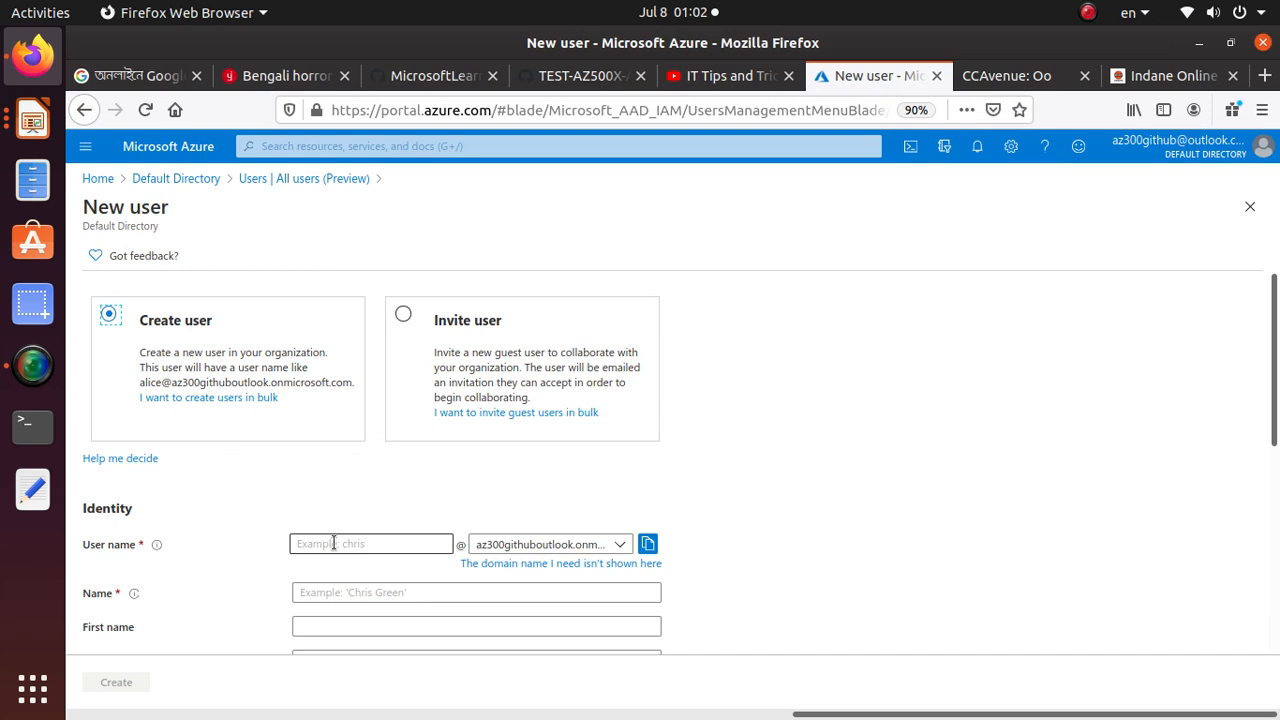
# Fill in the User name field of the New user form with the value from the lab manual
pyautogui.scroll(-1, 334, 543)
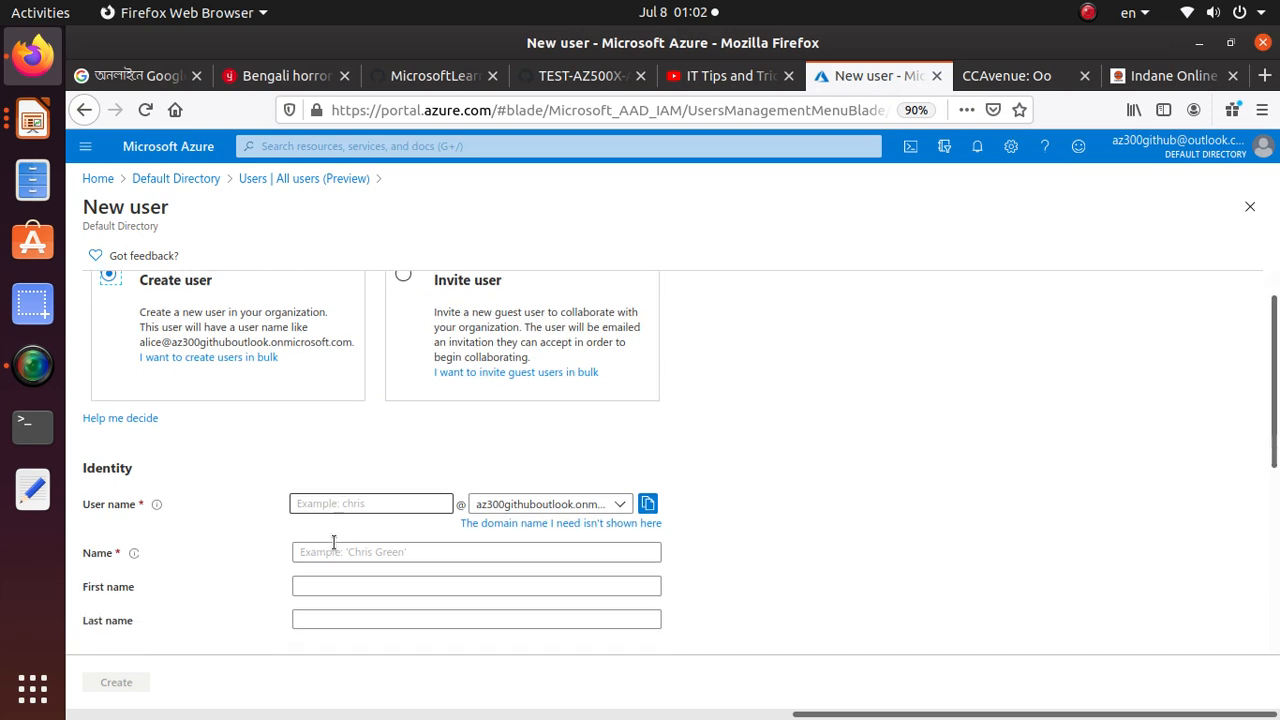
pyautogui.click(372, 503)
pyautogui.write('Joseph')
pyautogui.press('Tab')
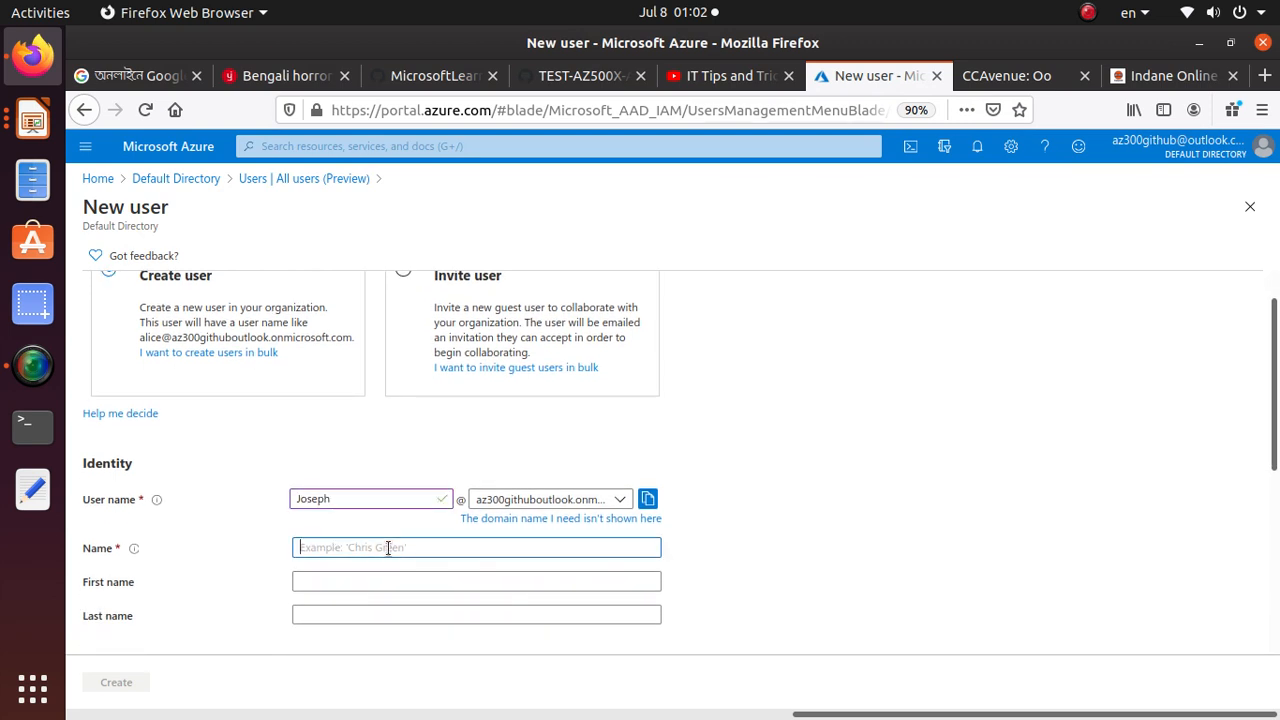
# Copy the Name value from the Task 1 settings table in the lab manual and return to the New user form
pyautogui.click(532, 84)
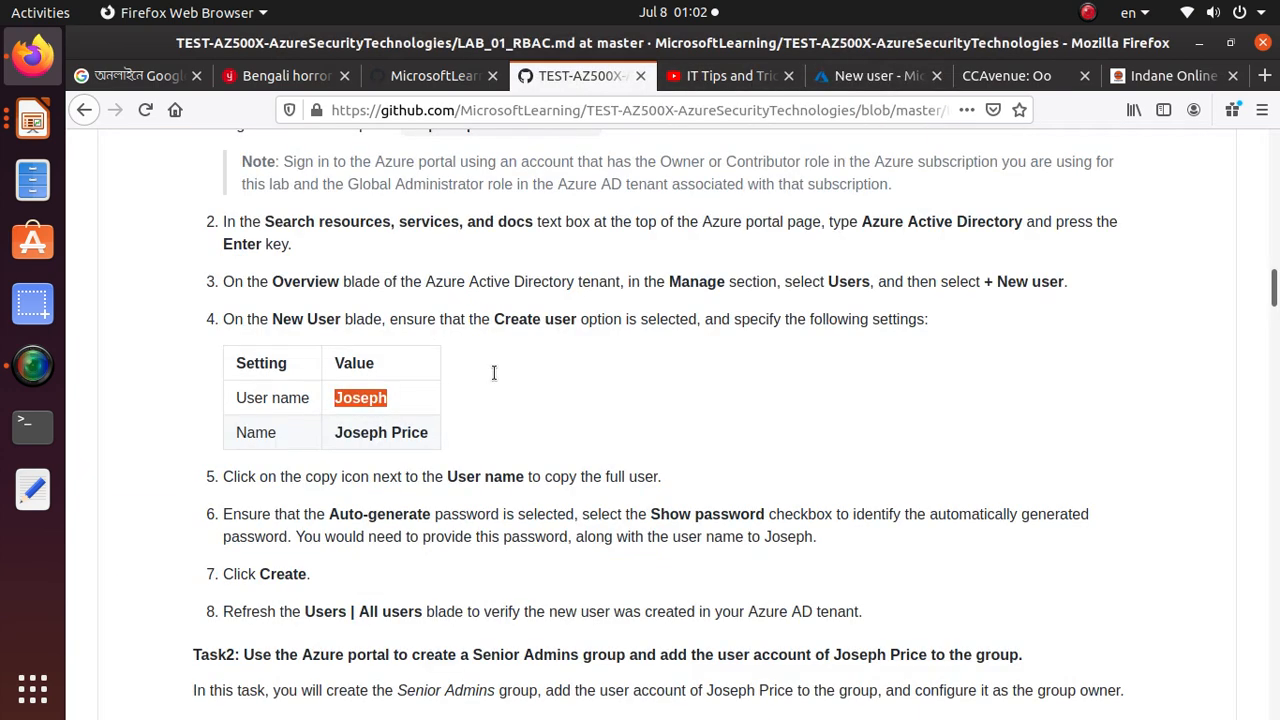
pyautogui.moveTo(430, 434); pyautogui.dragTo(318, 445)
pyautogui.rightClick(362, 434)
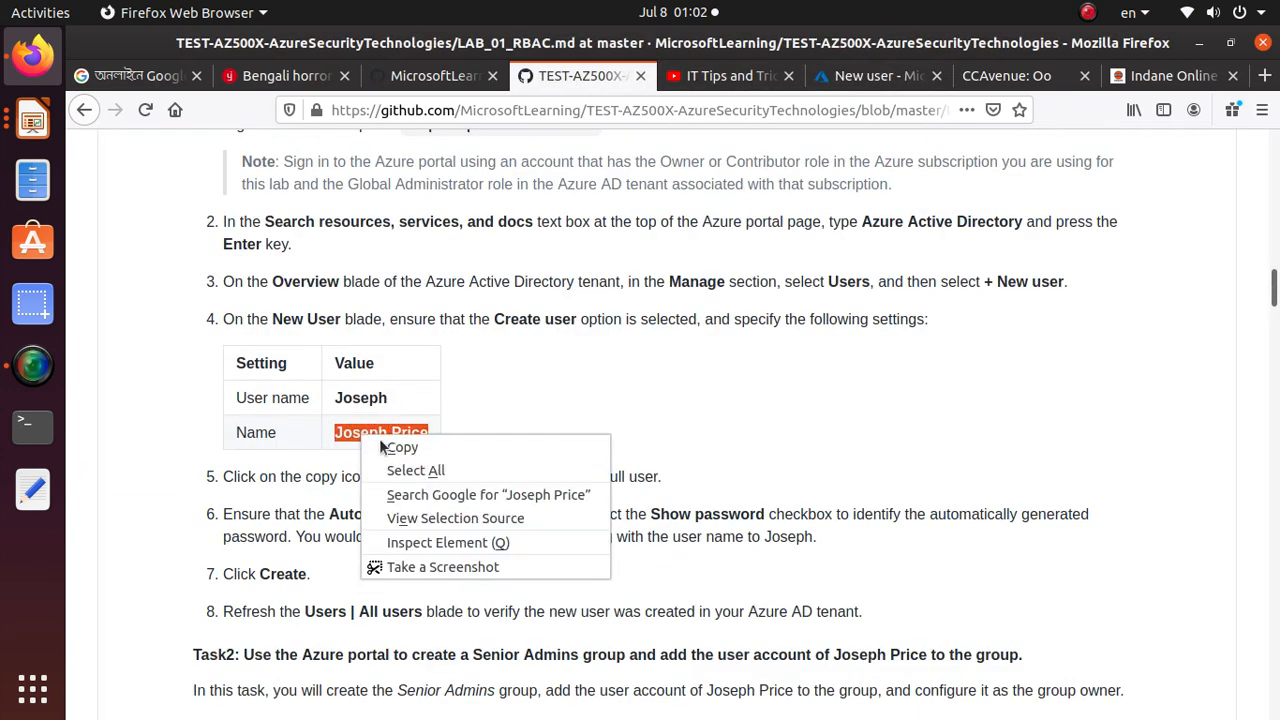
pyautogui.click(398, 446)
pyautogui.click(704, 80)
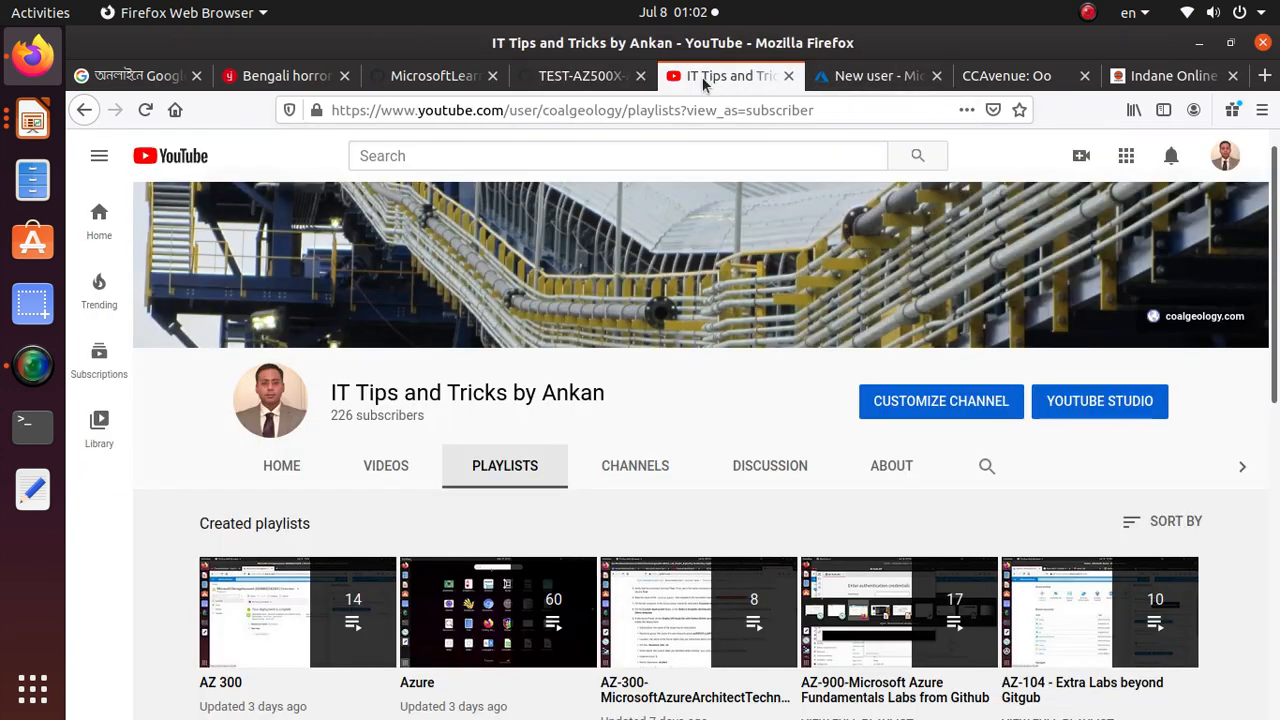
pyautogui.click(879, 76)
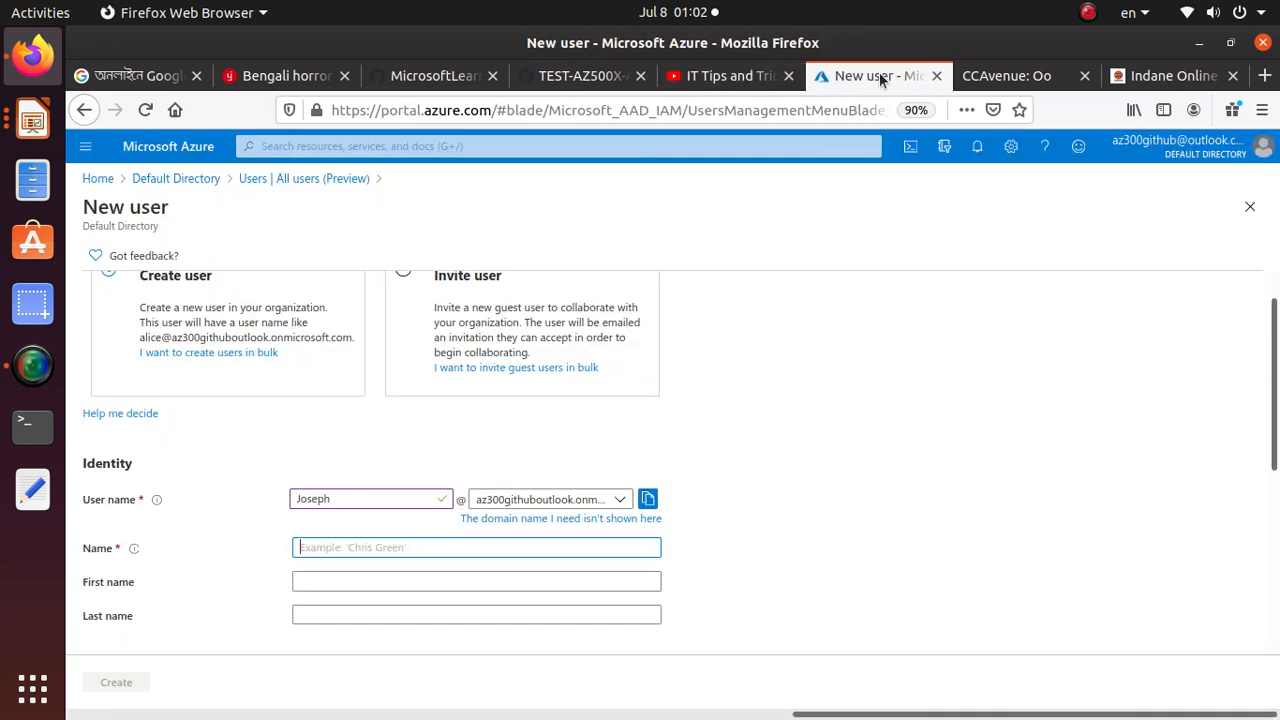
# Paste the copied full name into the Name field and remove the leading blank space
pyautogui.hotkey('ctrl', 'v')
pyautogui.click(328, 547)
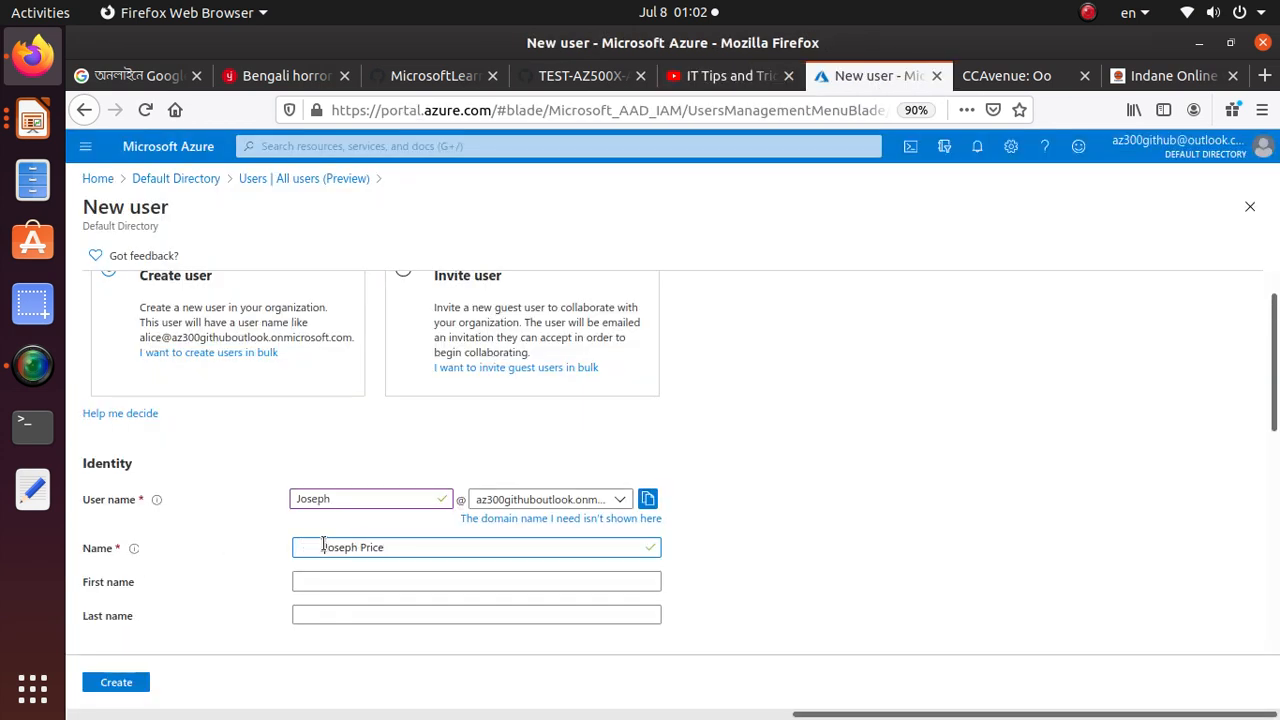
pyautogui.moveTo(328, 547); pyautogui.dragTo(259, 547)
pyautogui.press('BackSpace')
# Read the lab manual's Task 1 instructions on the auto-generated password and return to the Password section of the New user form
pyautogui.scroll(-3, 139, 347)
pyautogui.scroll(-1, 517, 605)
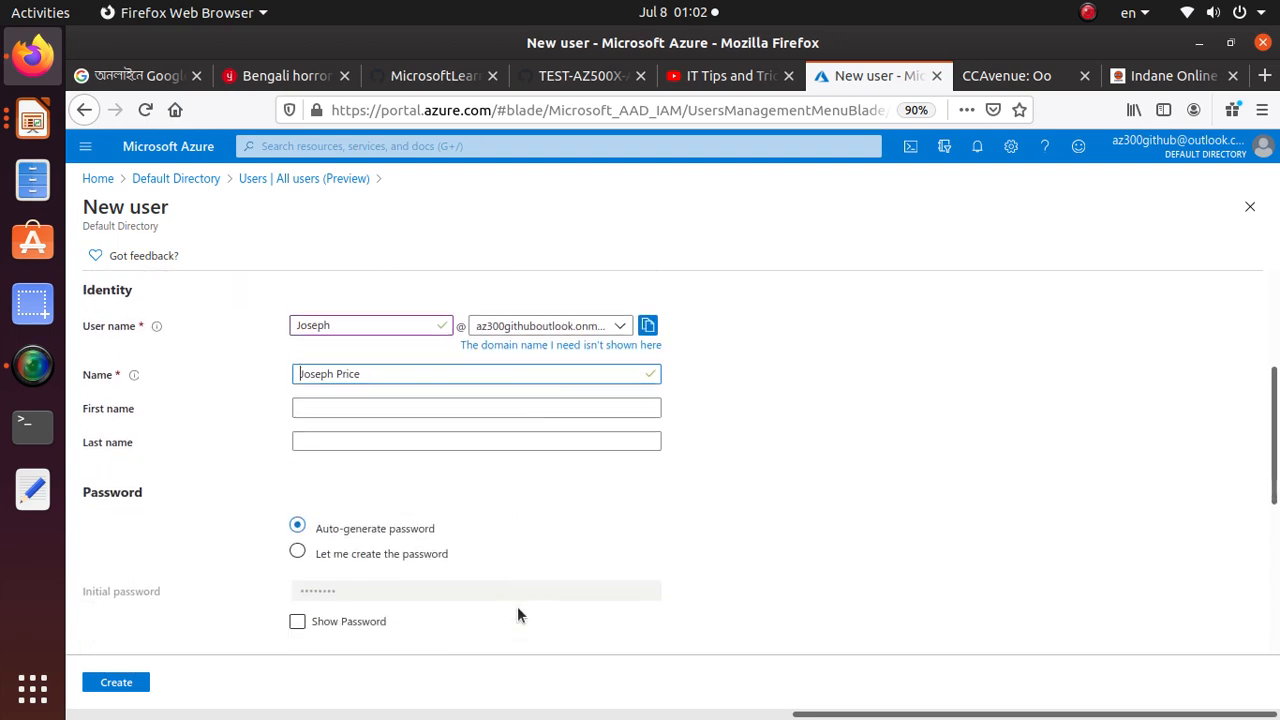
pyautogui.click(553, 78)
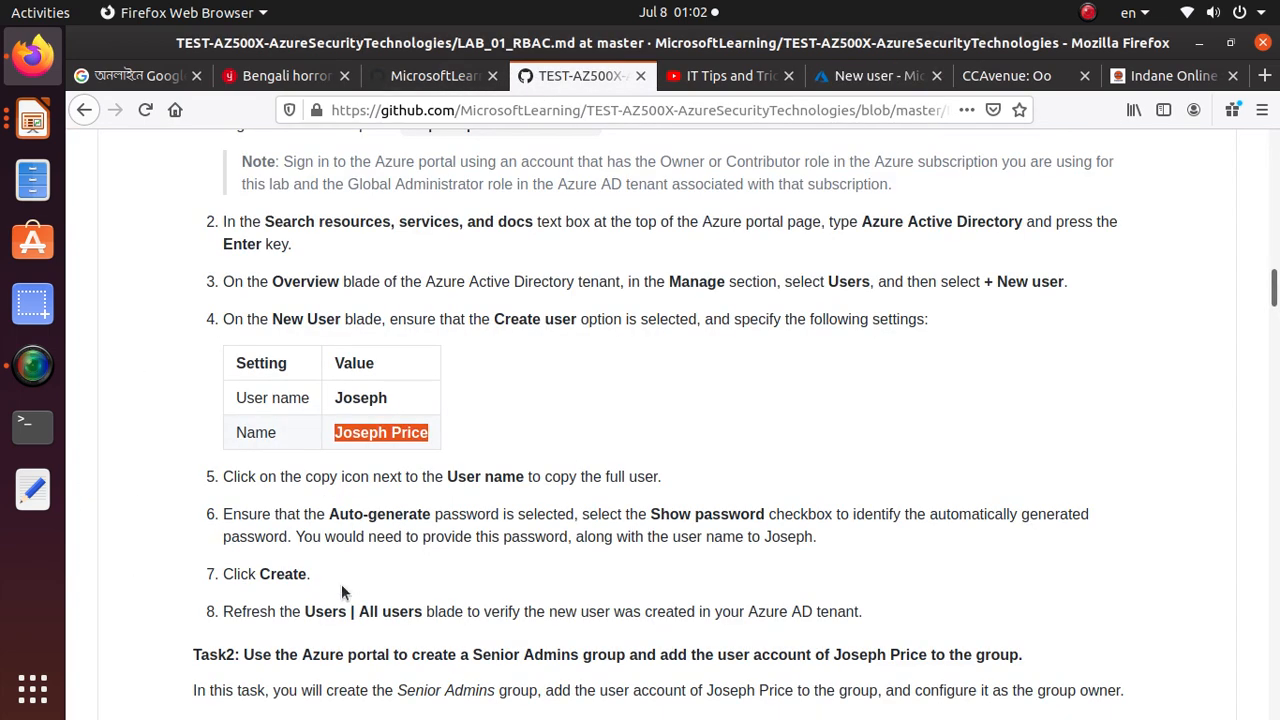
pyautogui.scroll(-2, 252, 477)
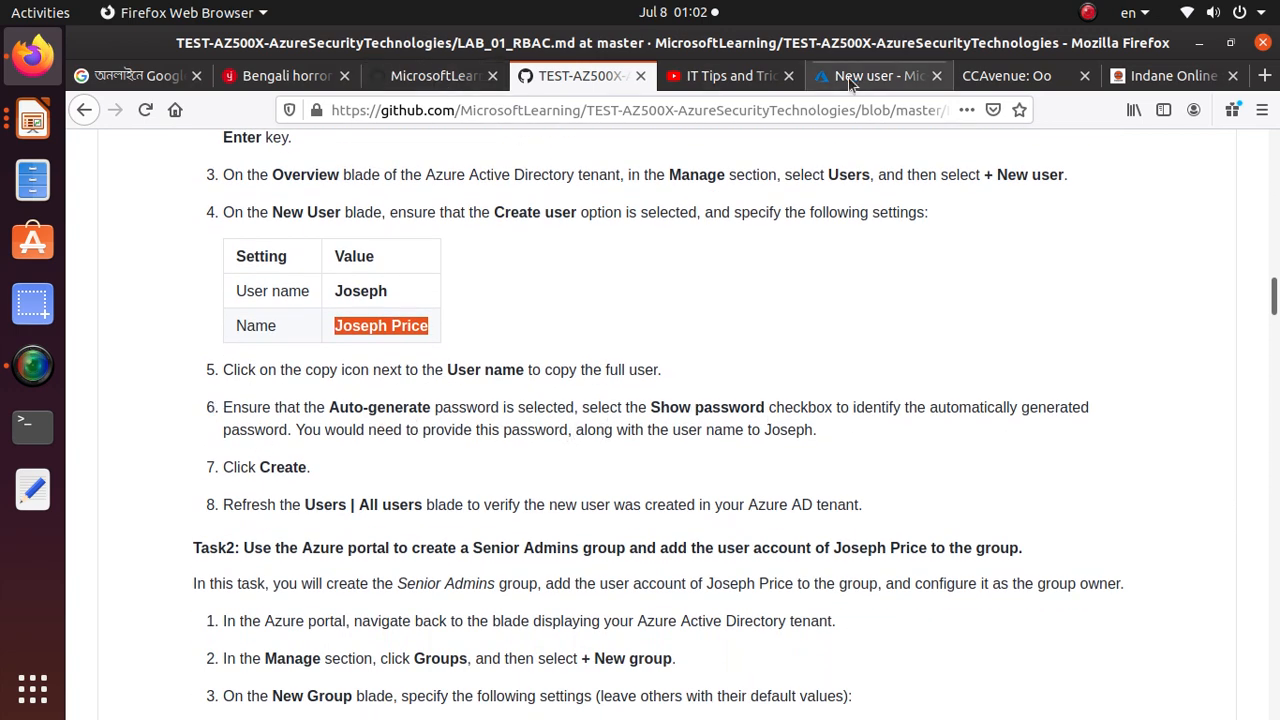
pyautogui.click(407, 78)
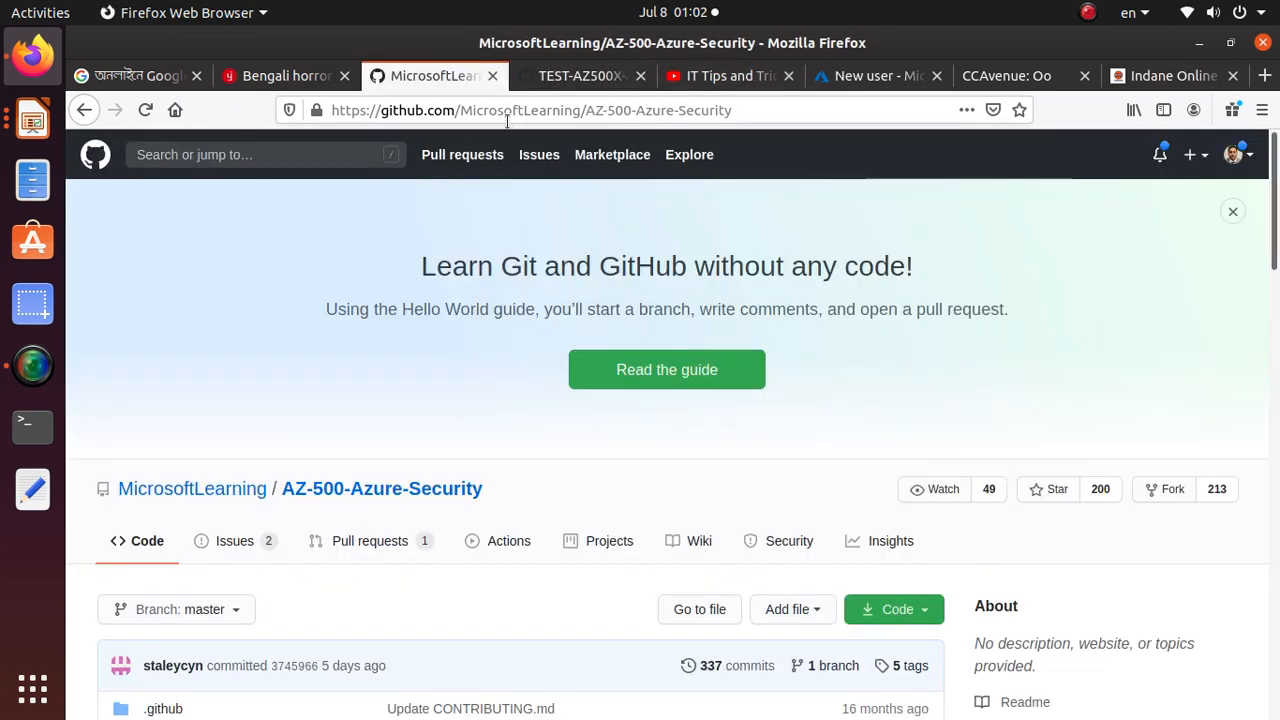
pyautogui.click(872, 78)
pyautogui.scroll(-2, 330, 590)
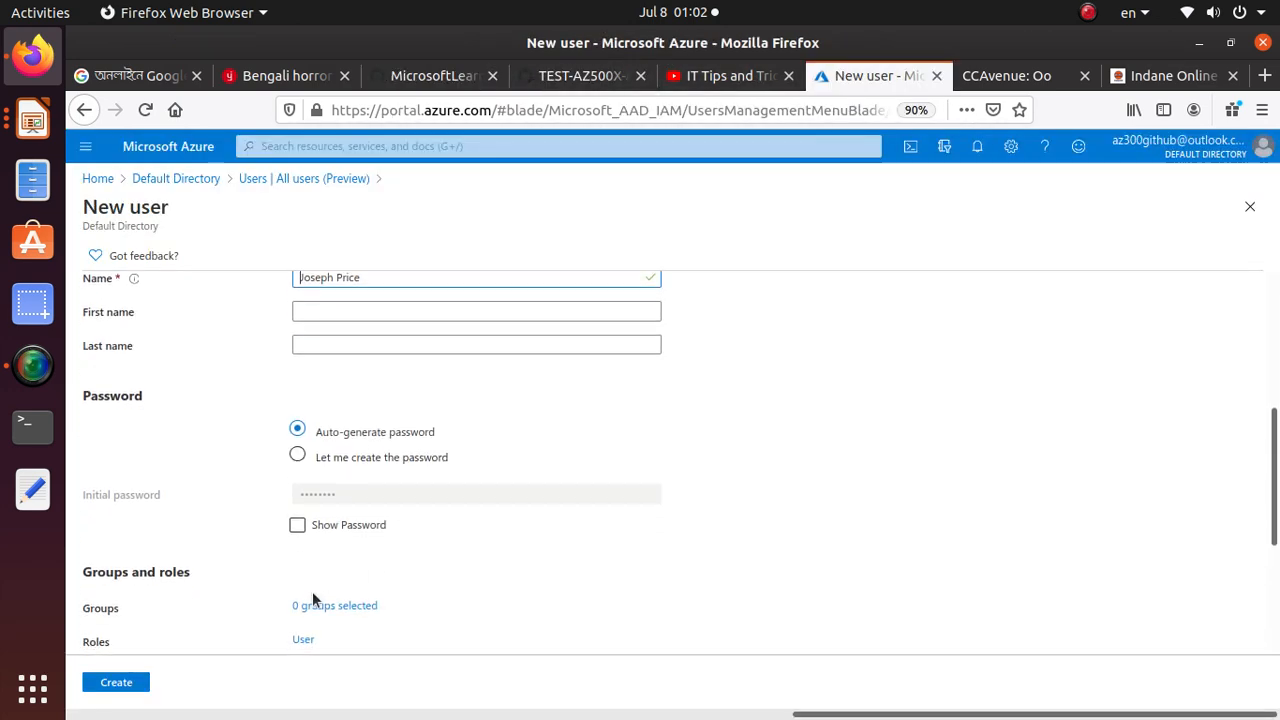
# Show the auto-generated initial password, copy it, and paste it into a blank document in Text Editor for reference
pyautogui.click(297, 528)
pyautogui.doubleClick(340, 492)
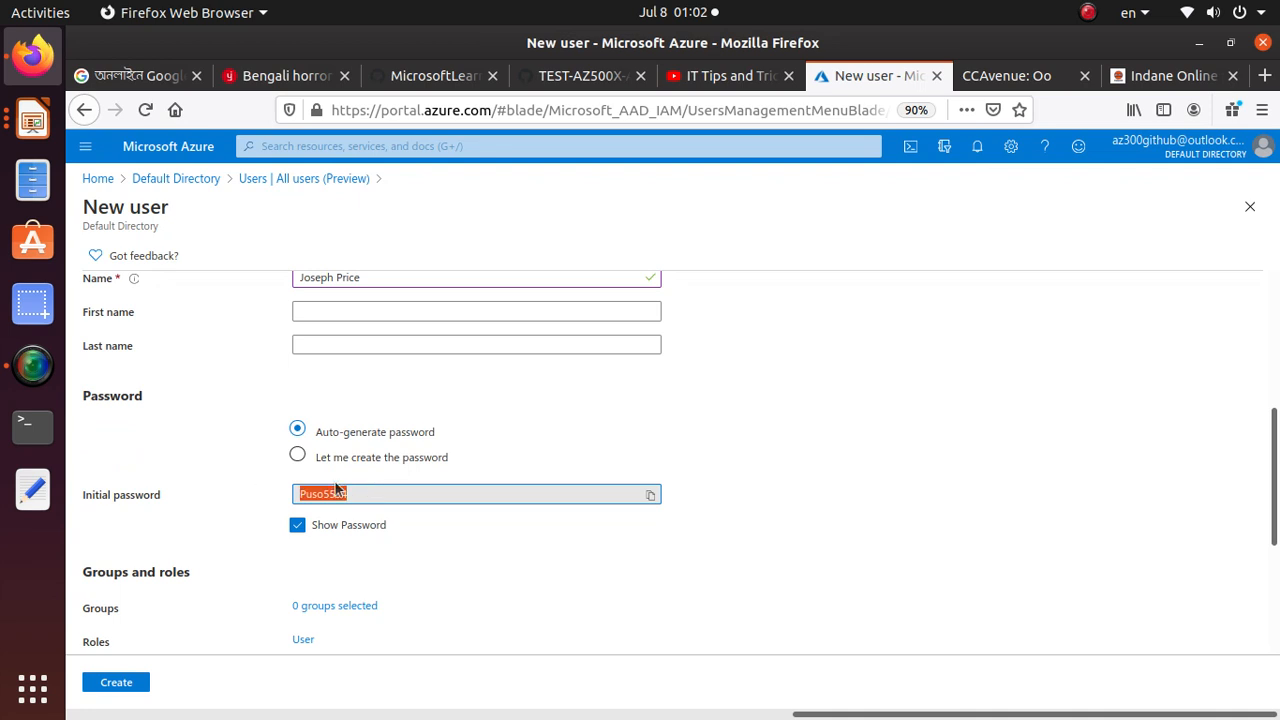
pyautogui.click(651, 496)
pyautogui.click(33, 489)
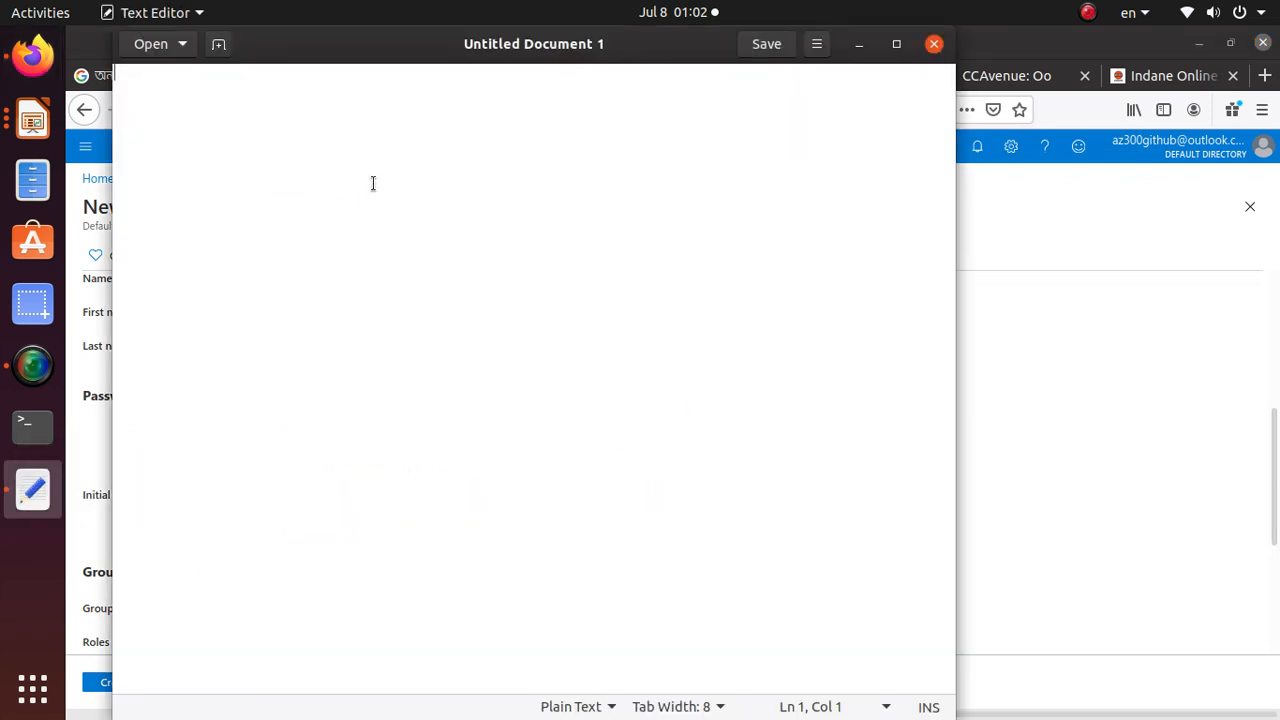
pyautogui.hotkey('ctrl', 'v')
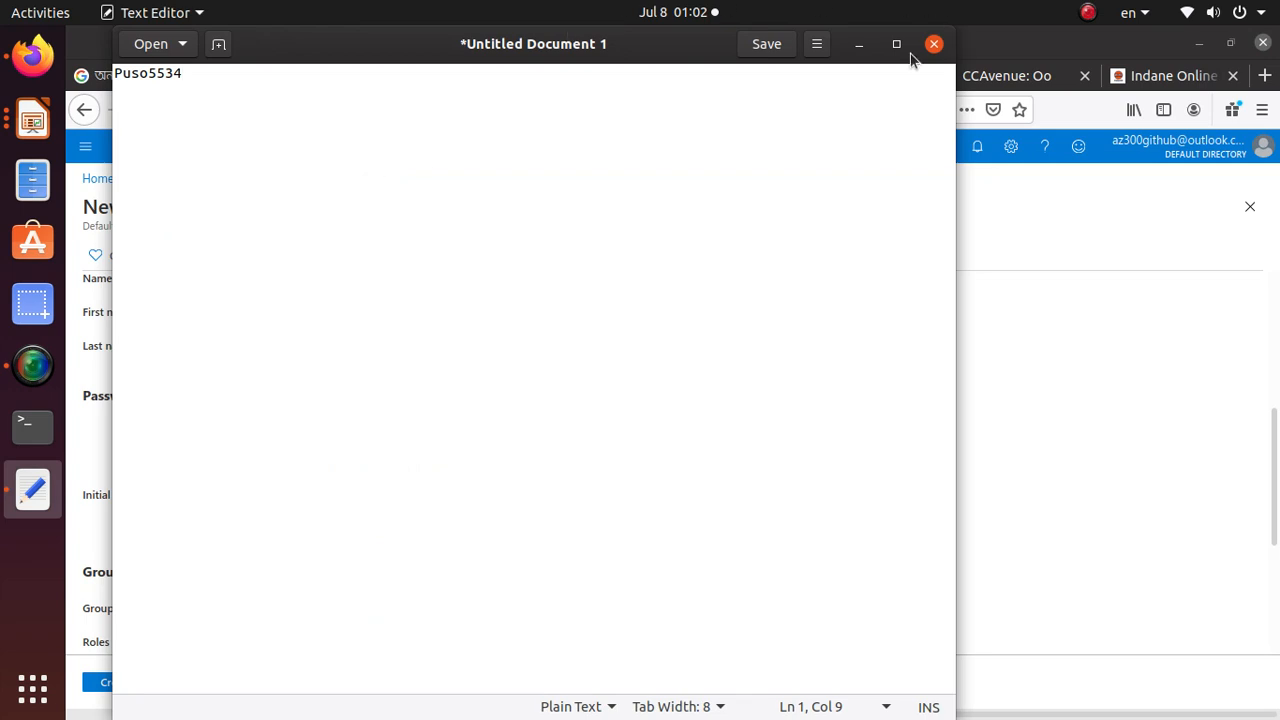
pyautogui.click(859, 45)
# Check the remaining Task 1 instructions in the lab manual and create the user account with the entered settings
pyautogui.click(590, 77)
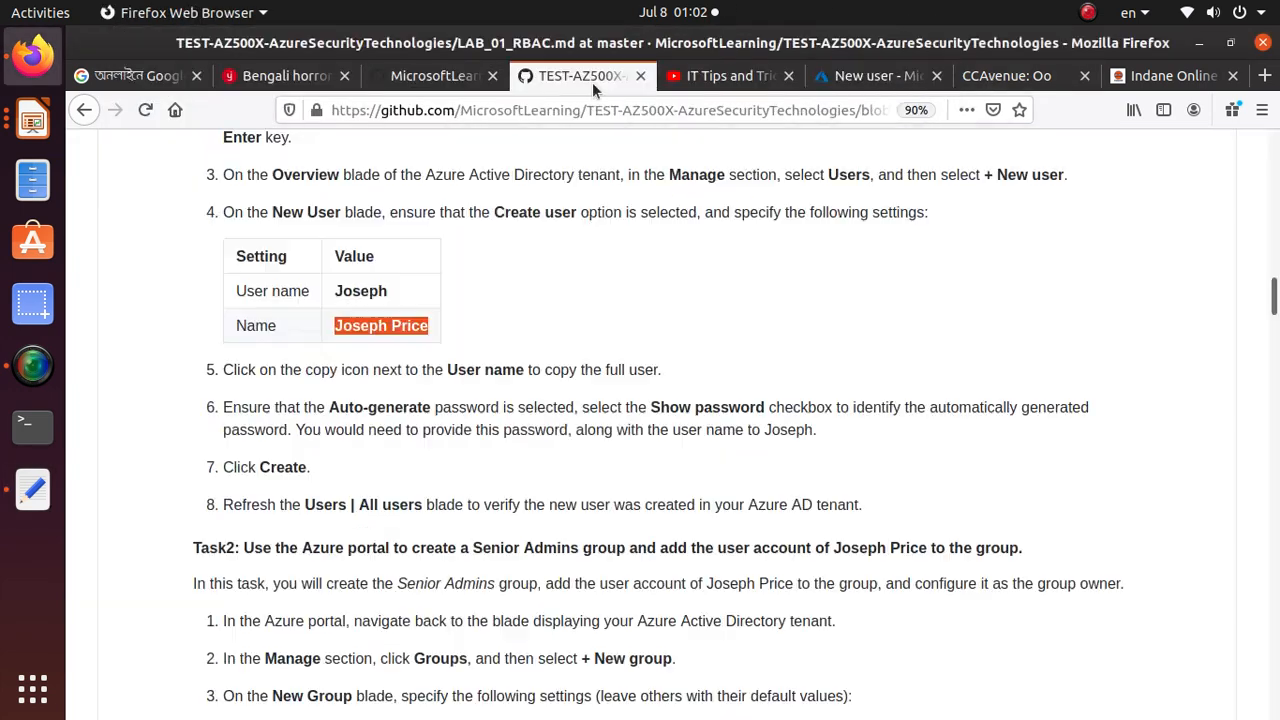
pyautogui.scroll(-1, 203, 523)
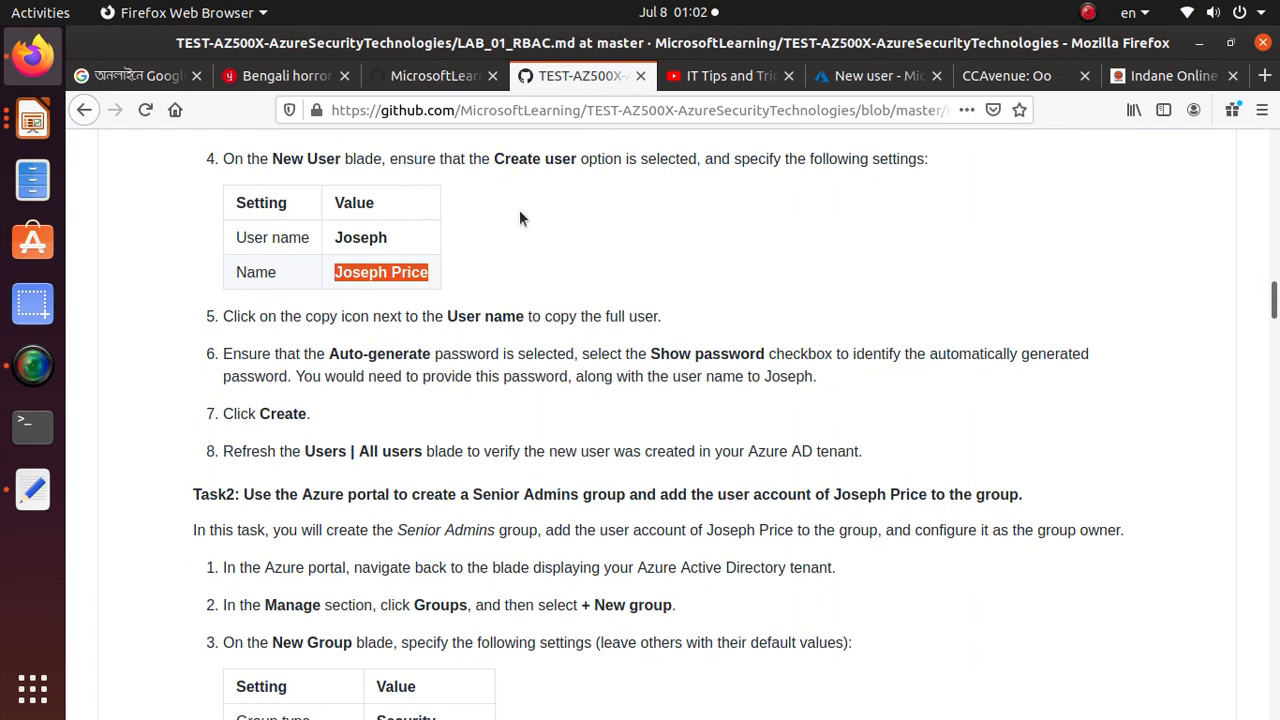
pyautogui.click(870, 76)
pyautogui.scroll(-2, 317, 594)
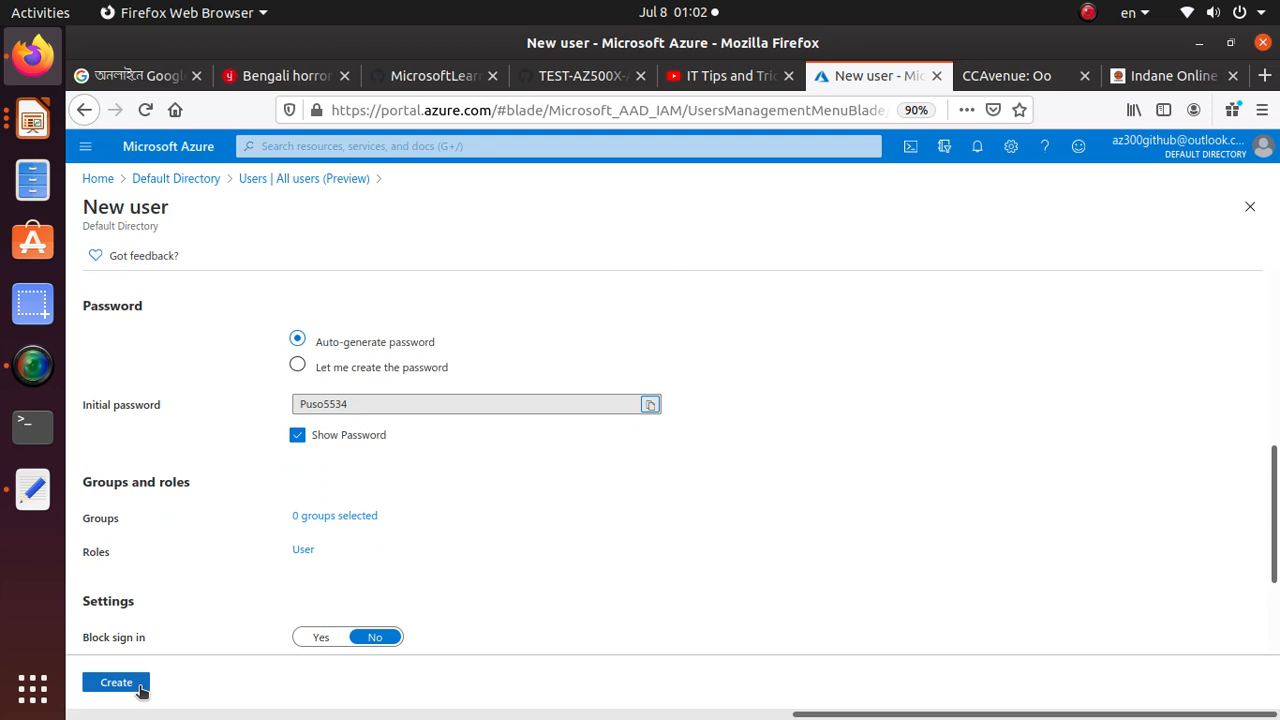
pyautogui.click(116, 682)
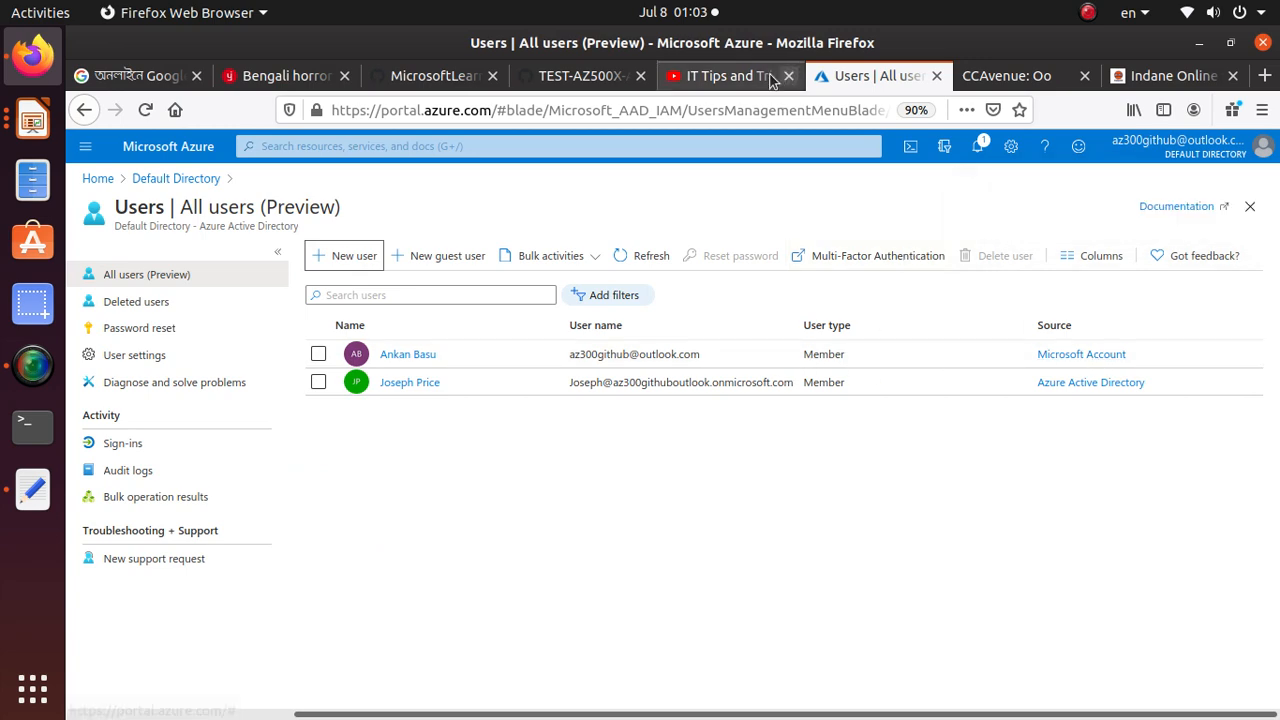
# Read the Task 2 heading in the lab manual and open the New Group form from the Default Directory's Groups area
pyautogui.click(553, 84)
pyautogui.scroll(-3, 365, 541)
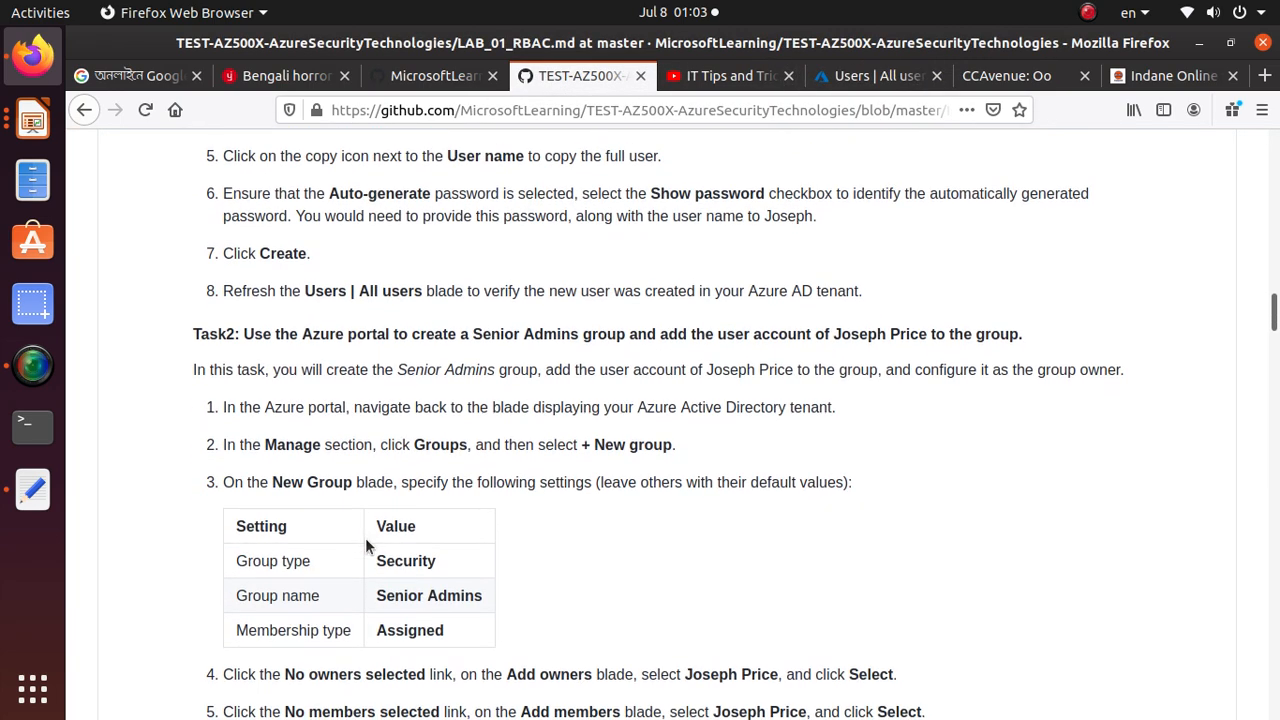
pyautogui.moveTo(243, 336); pyautogui.dragTo(798, 342)
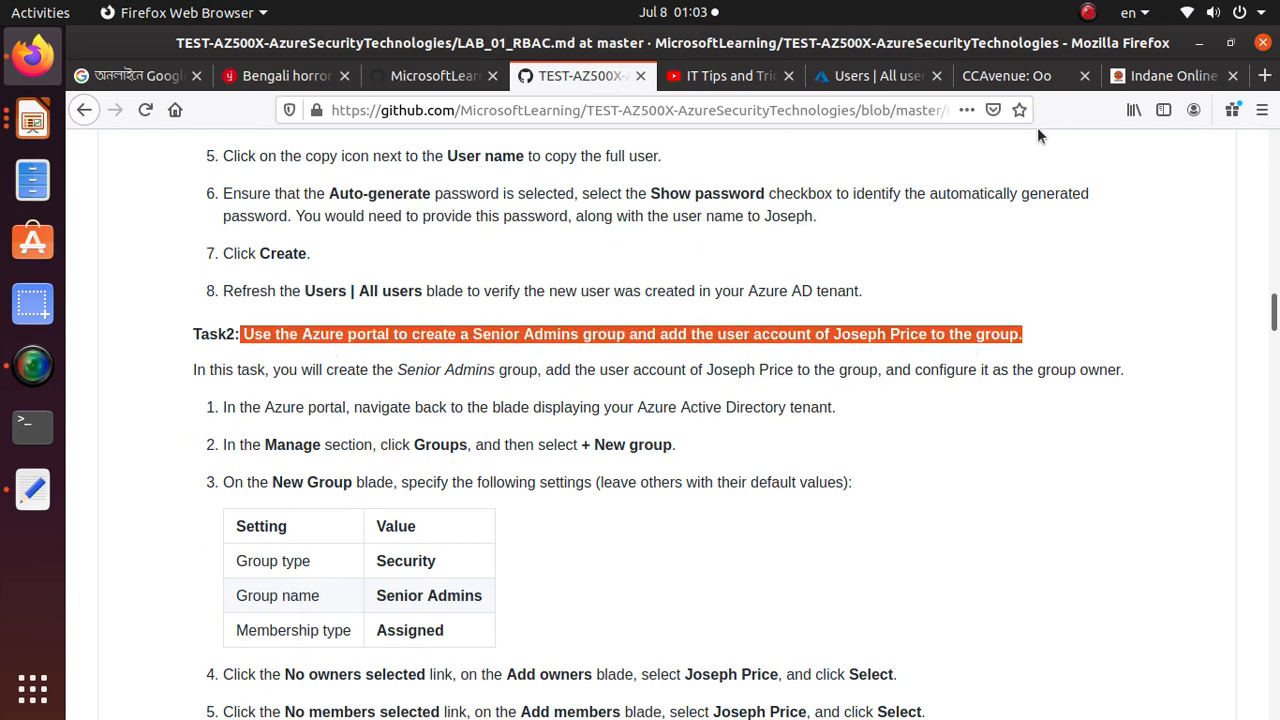
pyautogui.click(878, 76)
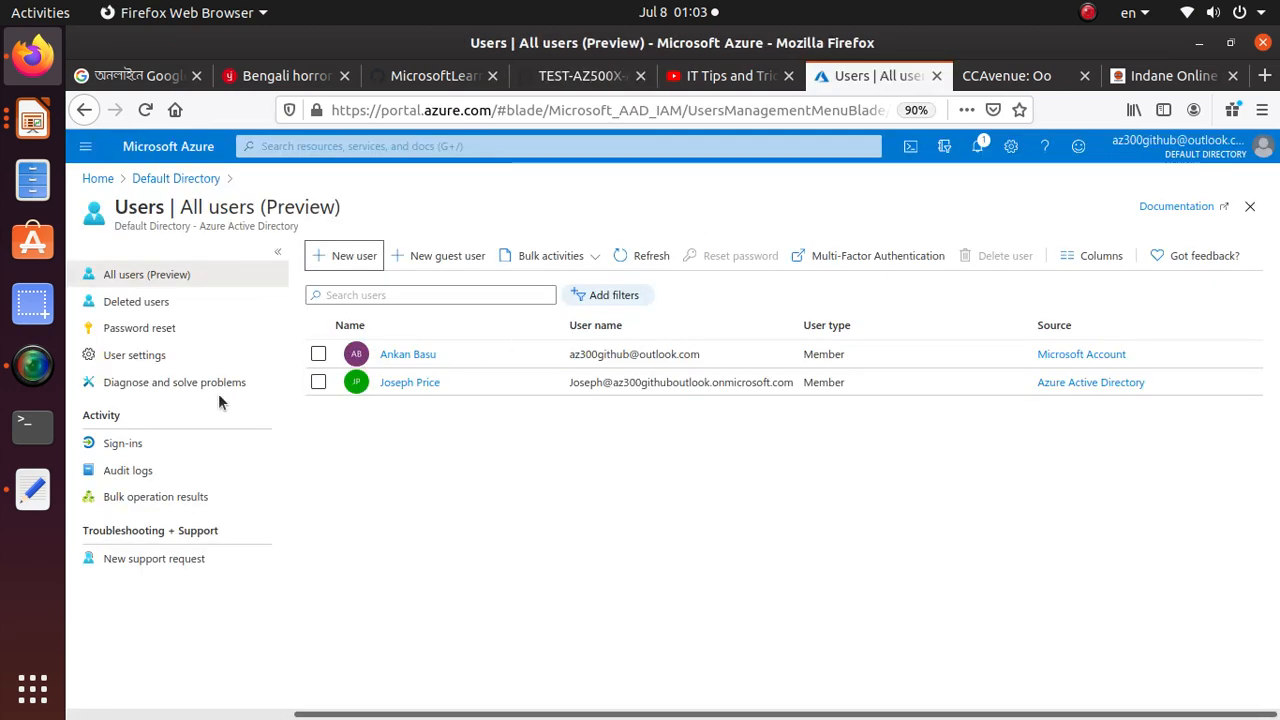
pyautogui.click(196, 181)
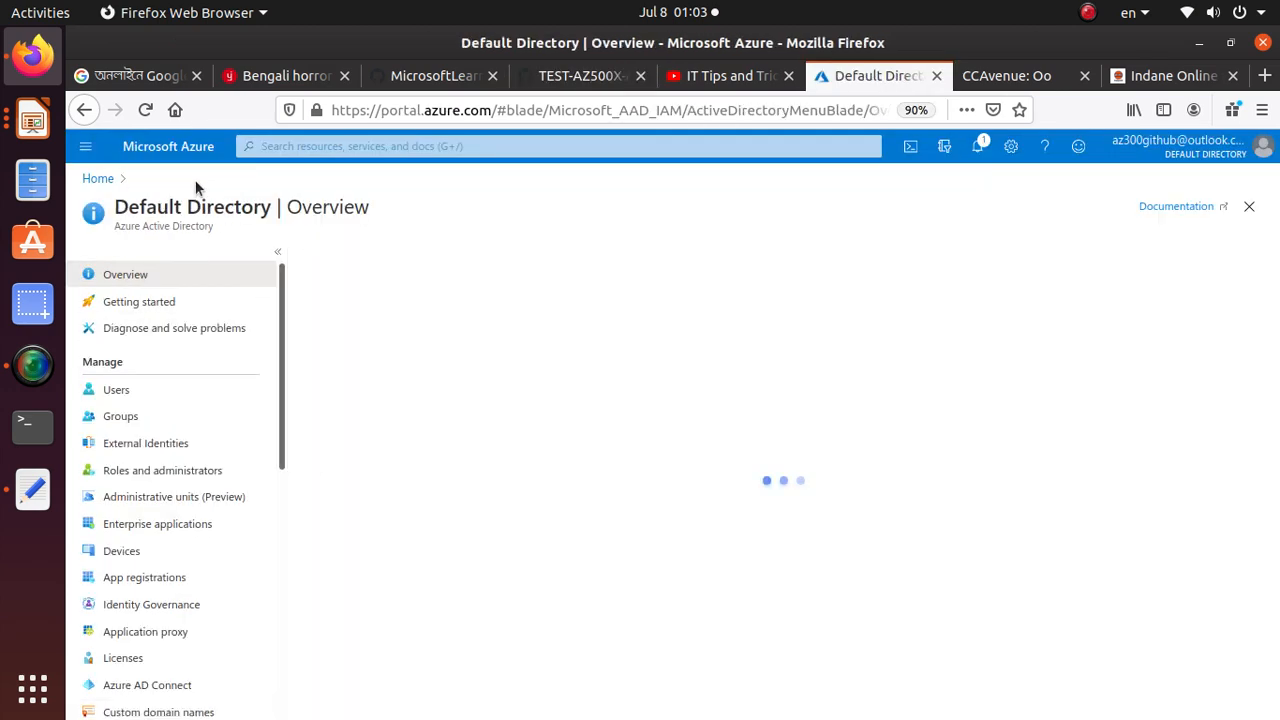
pyautogui.click(124, 418)
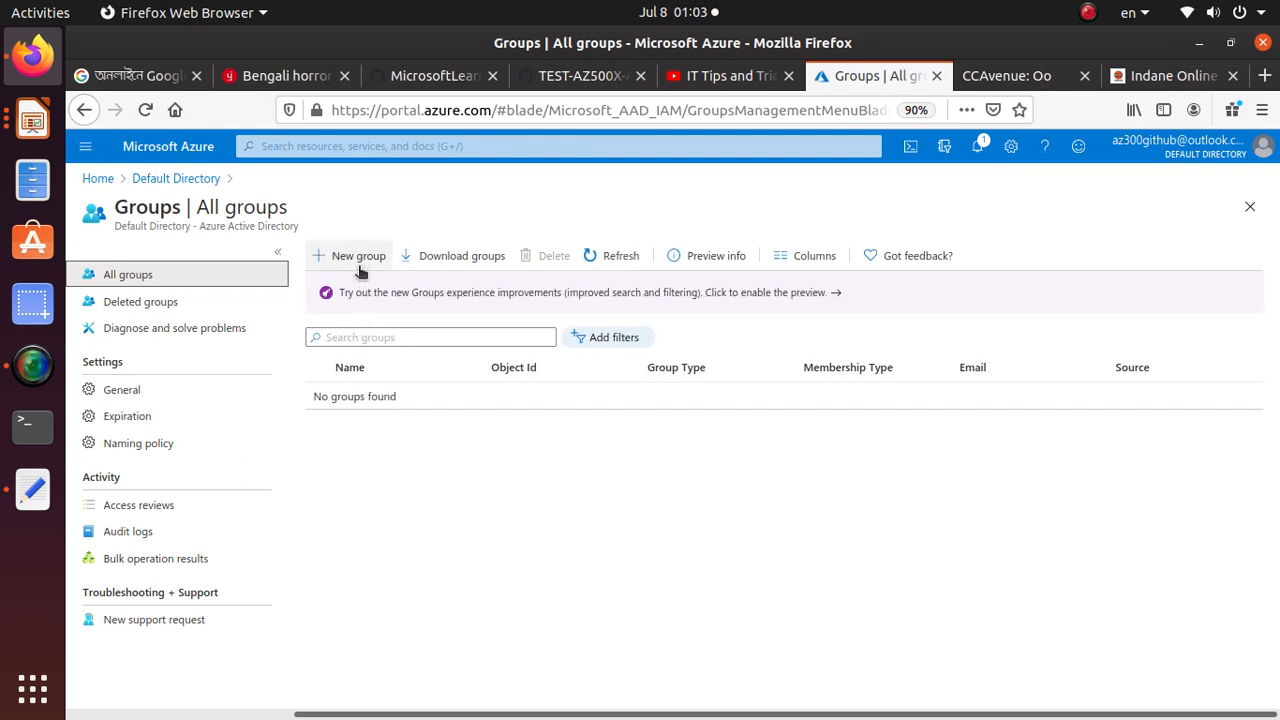
pyautogui.click(359, 256)
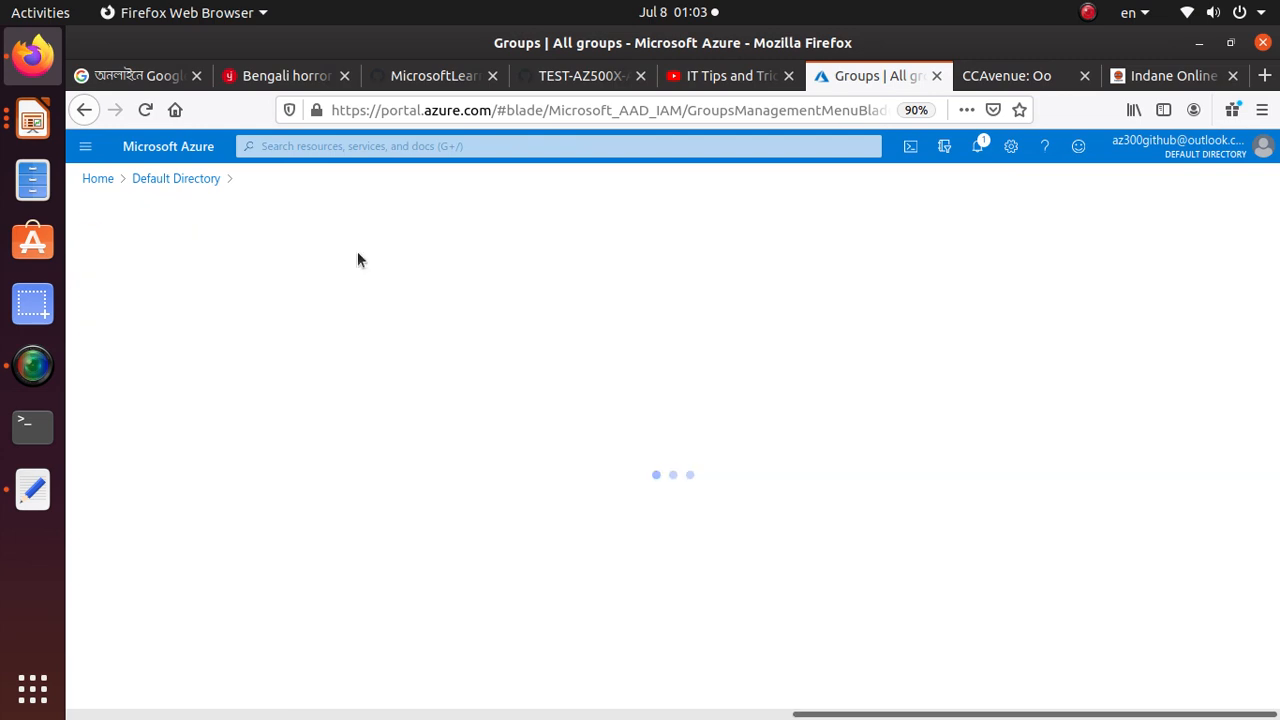
# Copy the group name Senior Admins from the Task 2 settings table into the Group name field of the New Group form
pyautogui.click(580, 76)
pyautogui.scroll(-2, 371, 430)
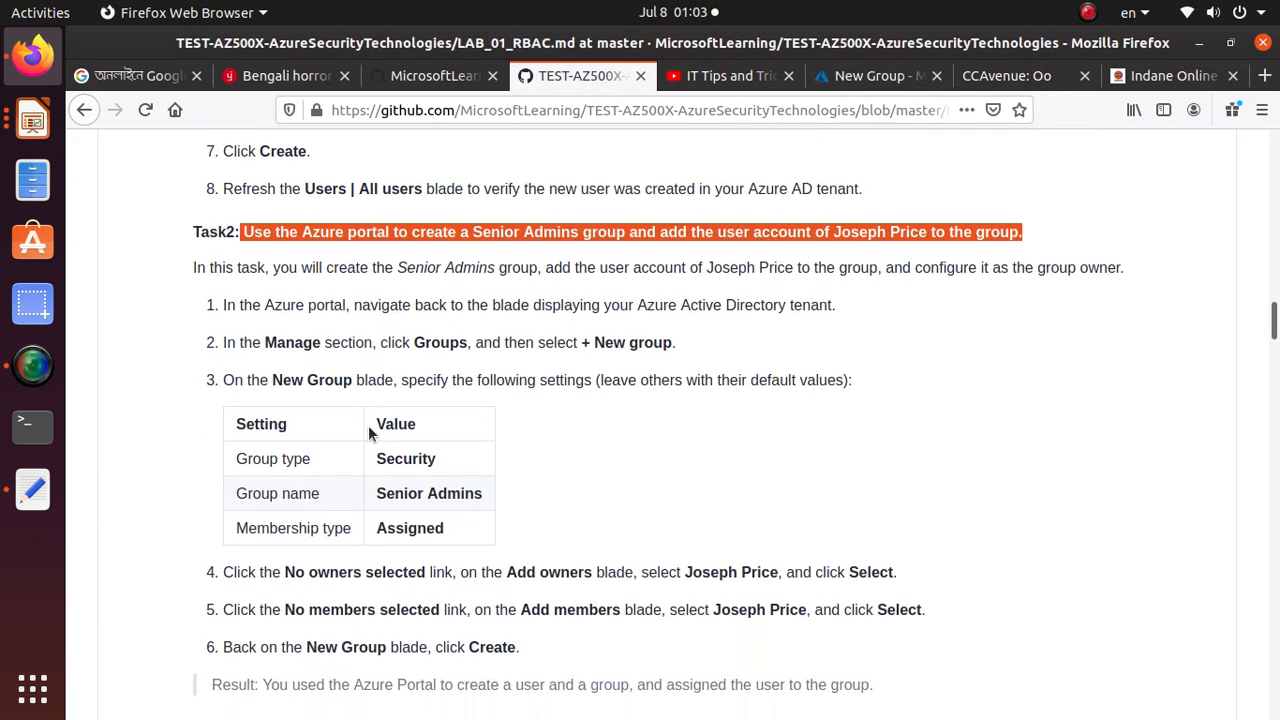
pyautogui.doubleClick(414, 452)
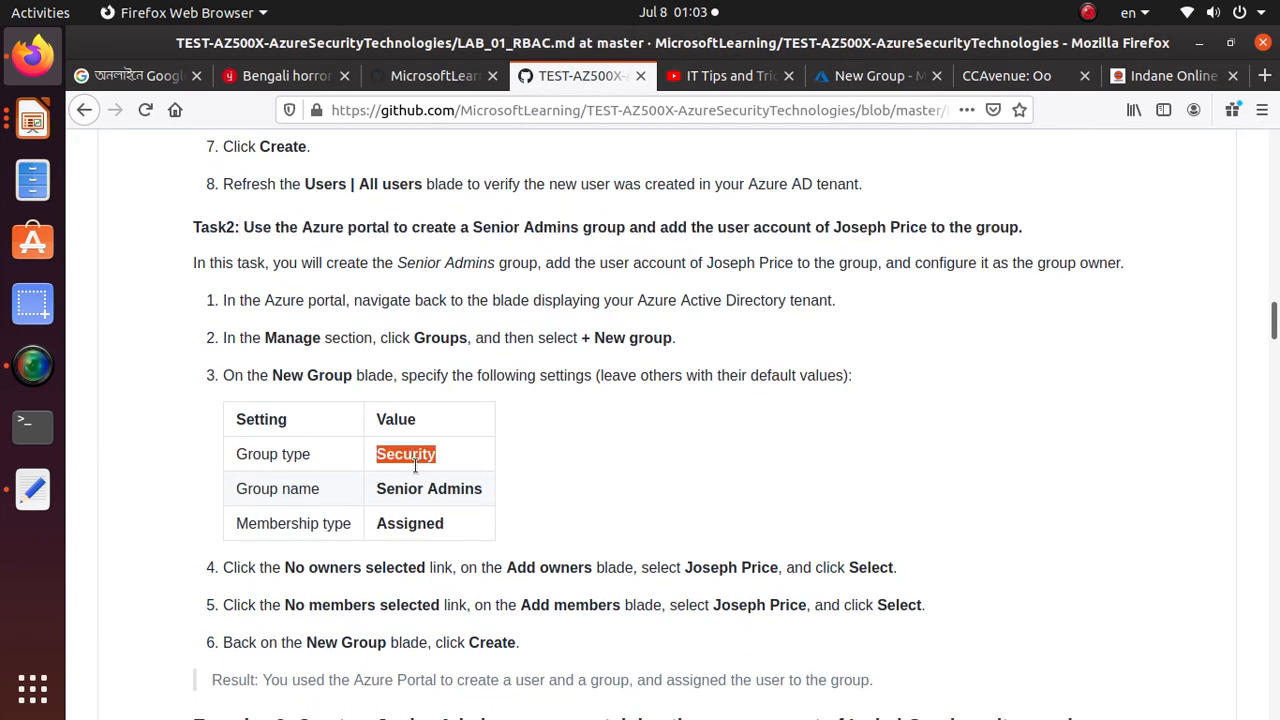
pyautogui.tripleClick(470, 489)
pyautogui.rightClick(478, 490)
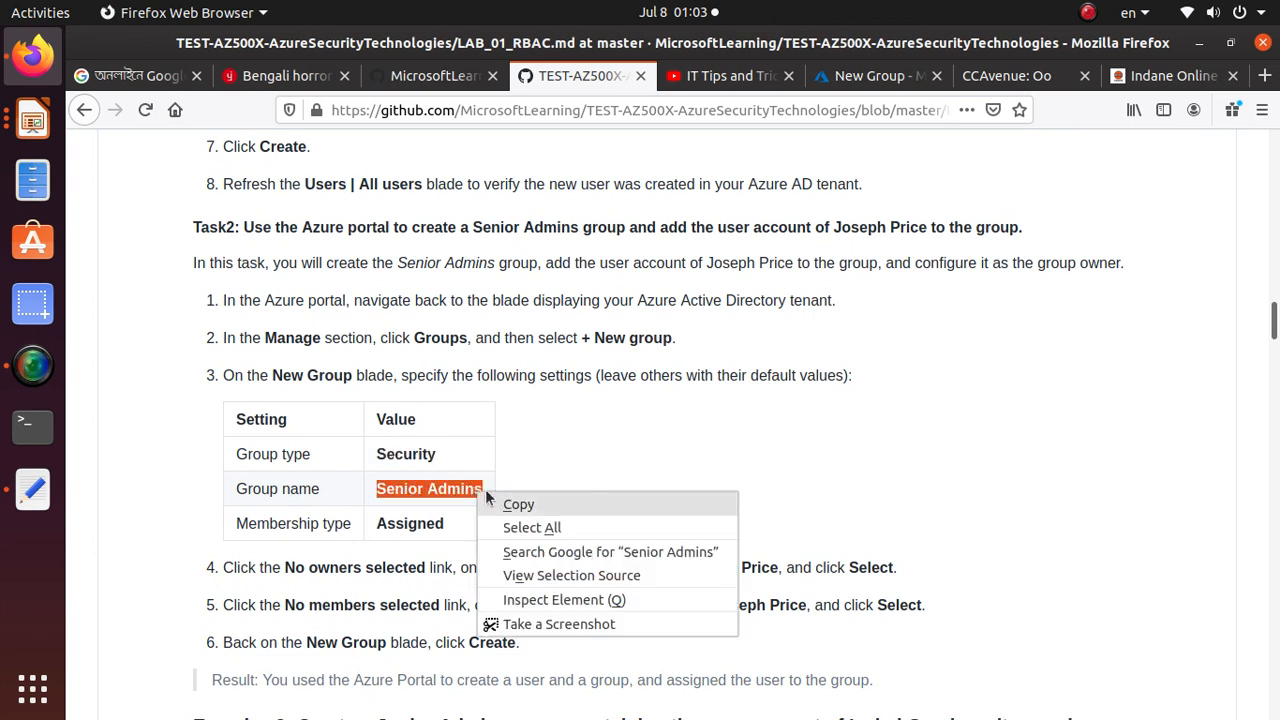
pyautogui.click(486, 496)
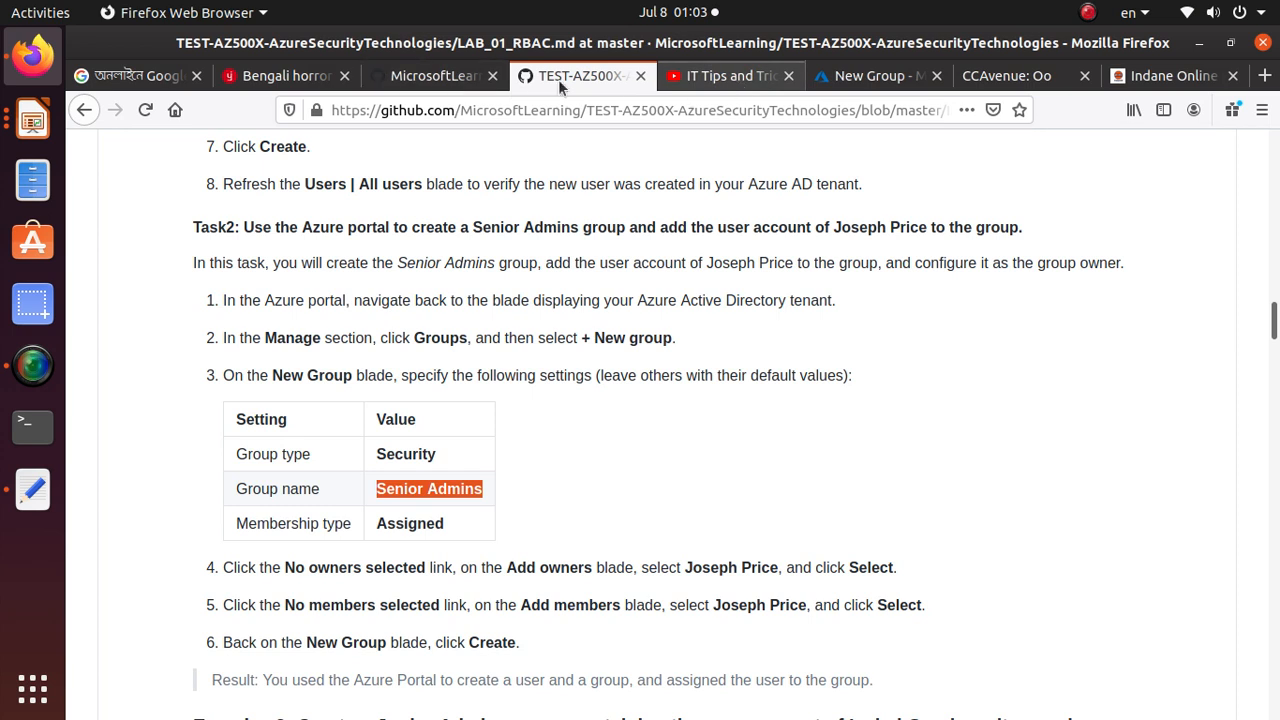
pyautogui.click(849, 86)
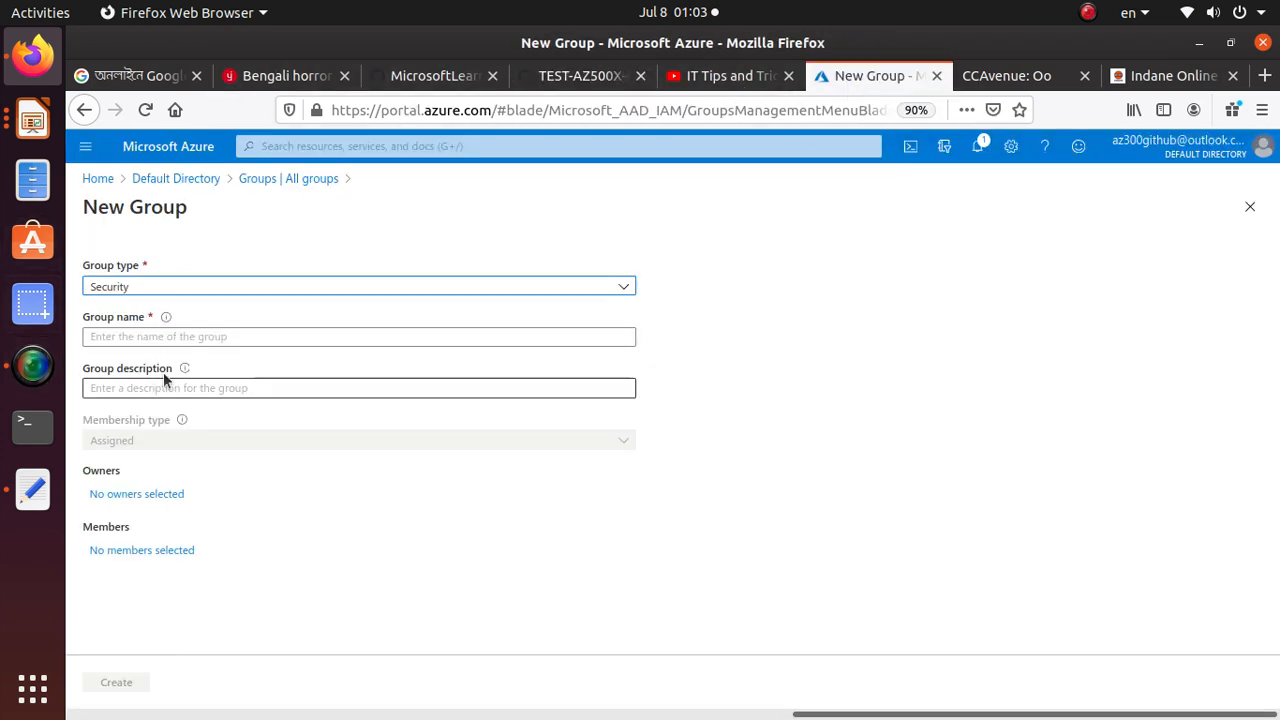
pyautogui.click(189, 338)
pyautogui.hotkey('ctrl', 'v')
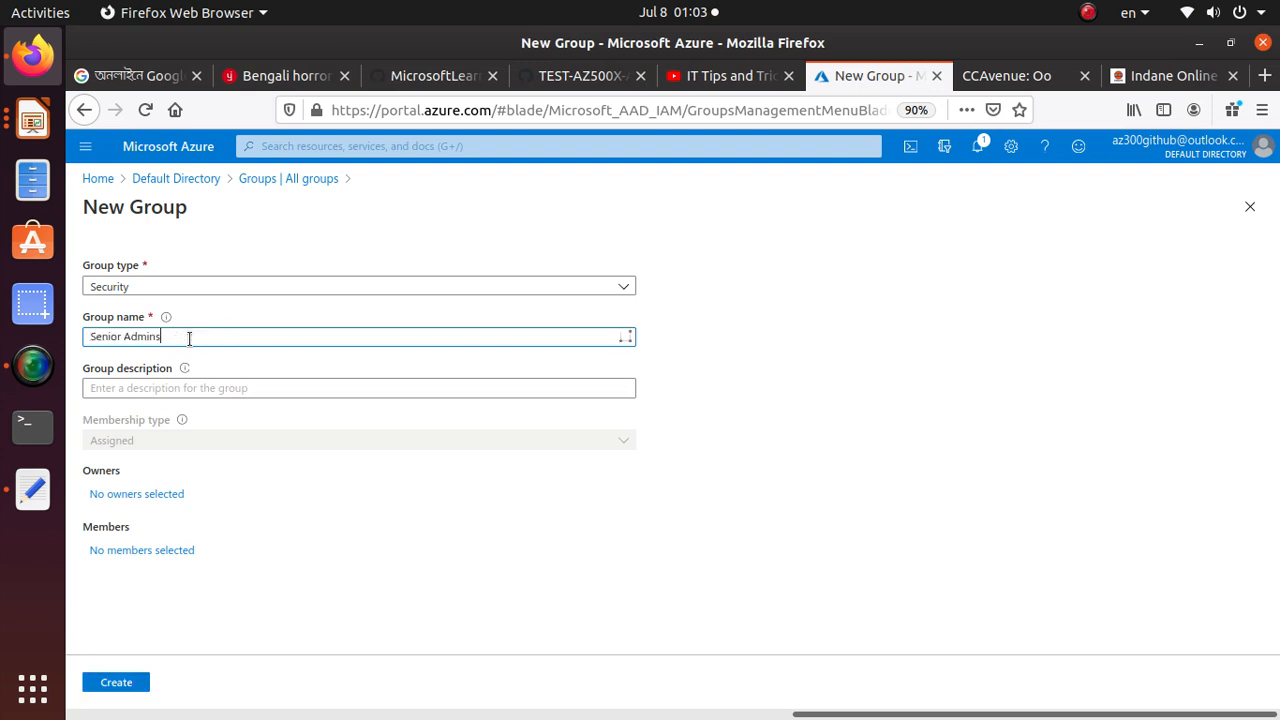
pyautogui.click(192, 388)
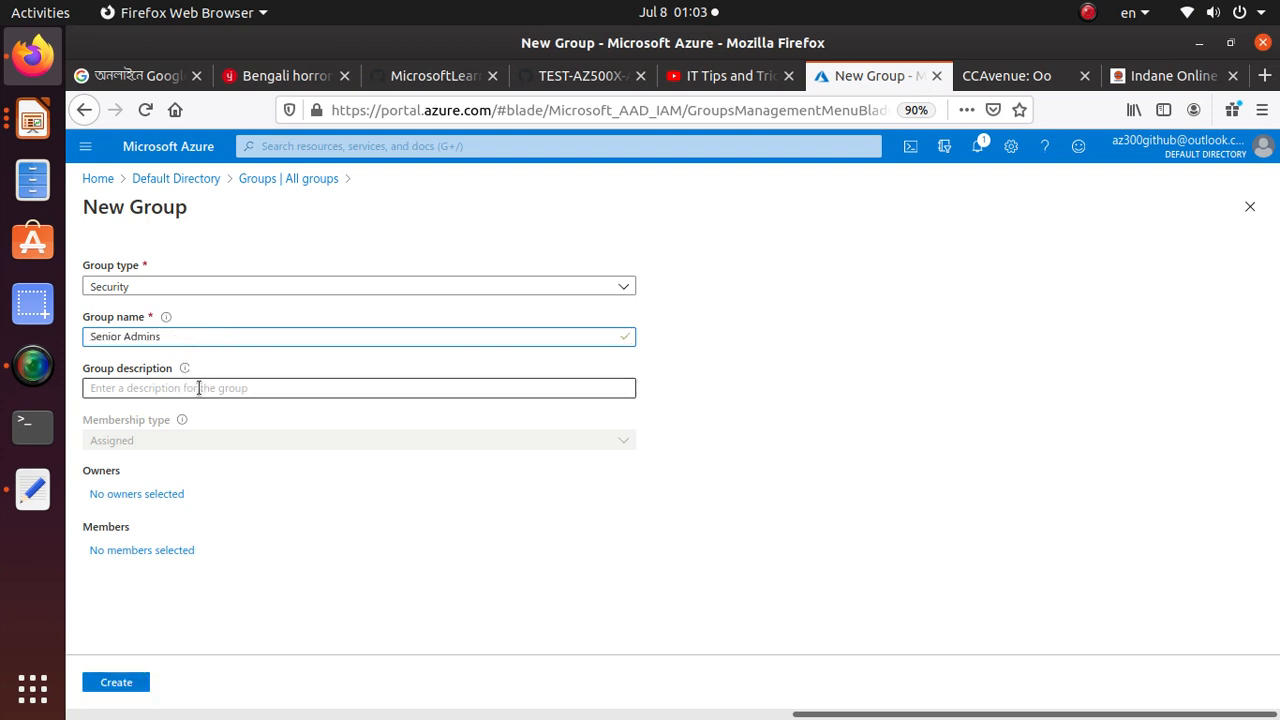
# Copy the Membership type value Assigned from the Task 2 settings table in the lab manual
pyautogui.click(601, 85)
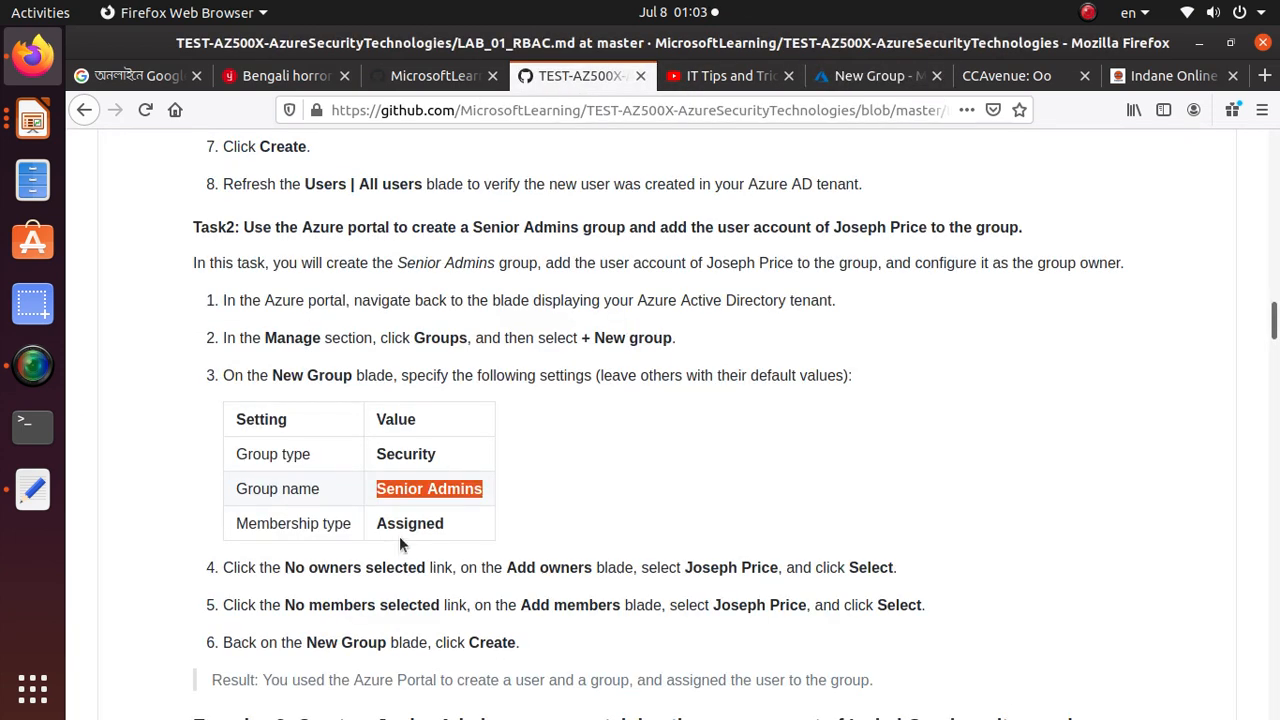
pyautogui.doubleClick(422, 523)
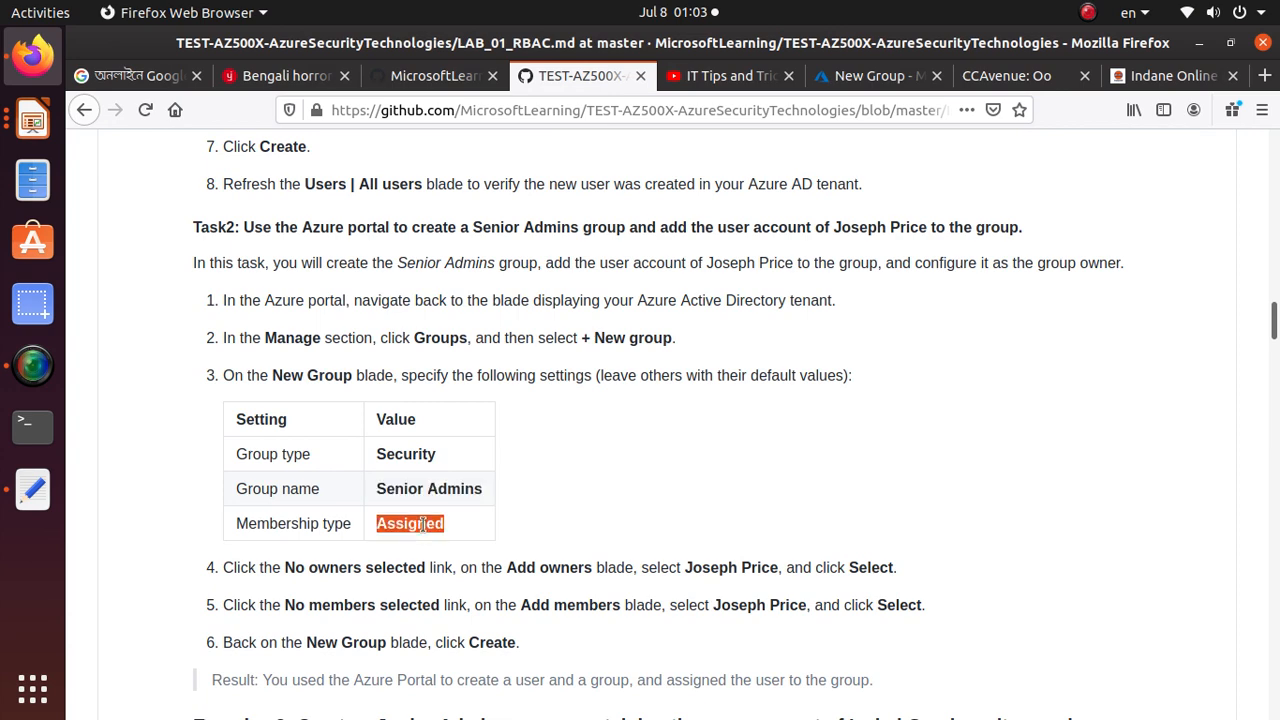
pyautogui.rightClick(424, 526)
pyautogui.click(486, 538)
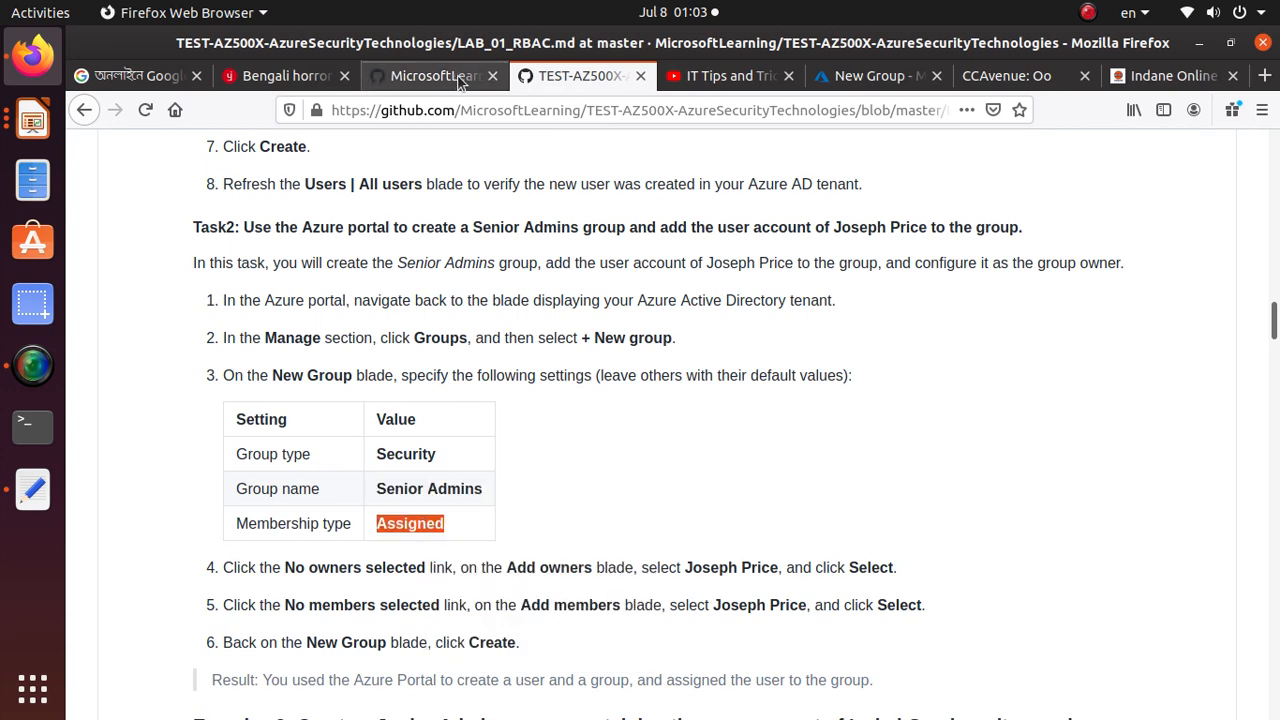
# Return to the New Group form and create the Senior Admins security group with the Assigned membership type
pyautogui.click(730, 76)
pyautogui.click(886, 84)
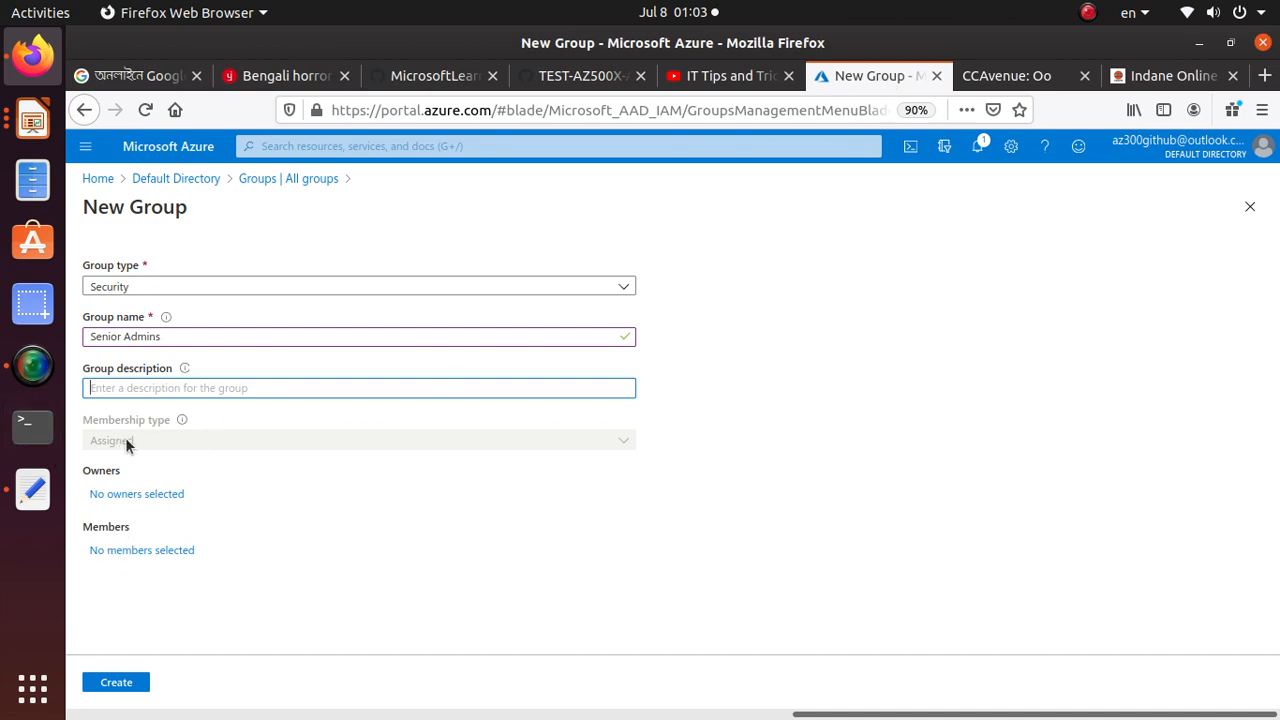
pyautogui.click(87, 440)
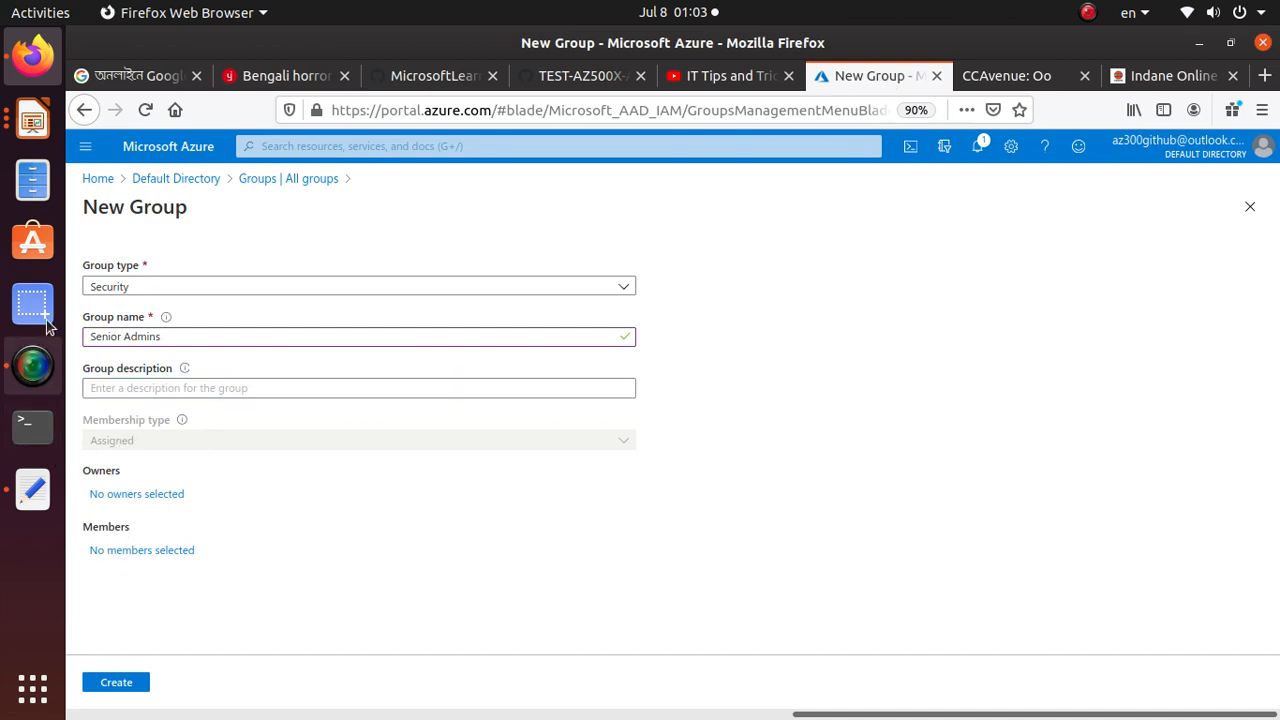
pyautogui.click(116, 685)
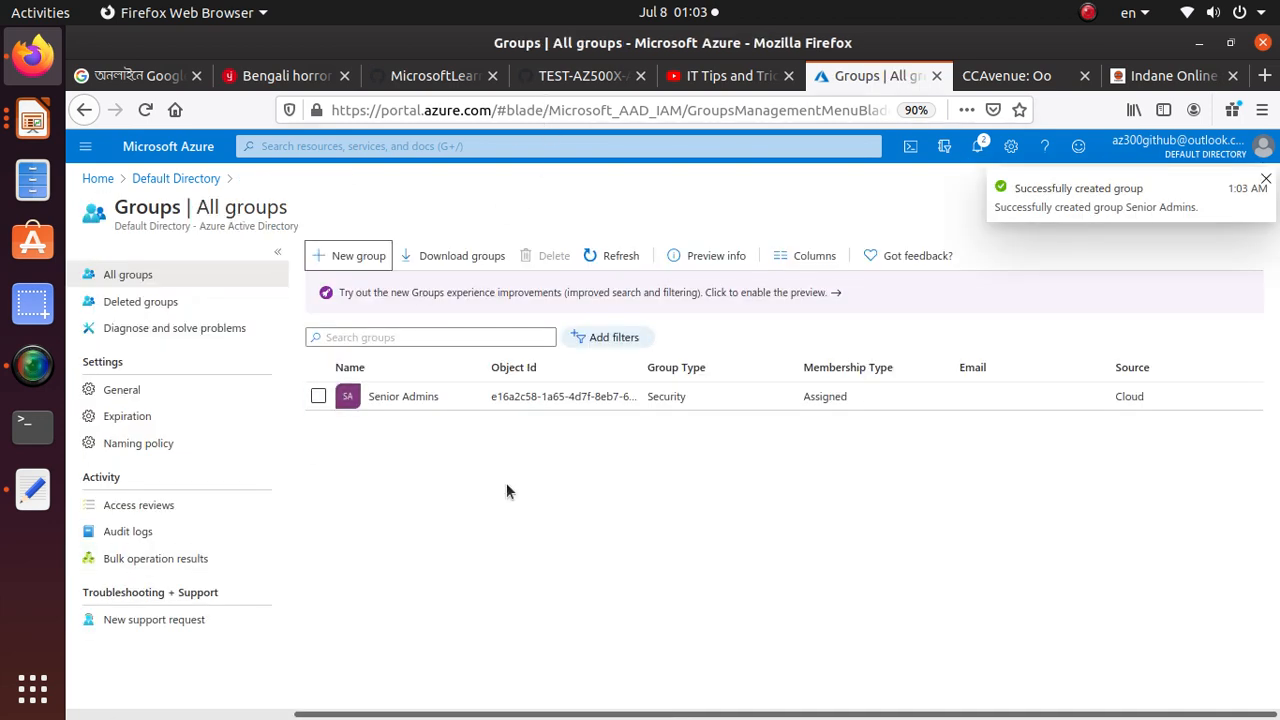
# Read the Task 2 instruction on adding an owner in the lab manual and open the Senior Admins group in the Azure portal
pyautogui.click(582, 78)
pyautogui.scroll(-5, 371, 512)
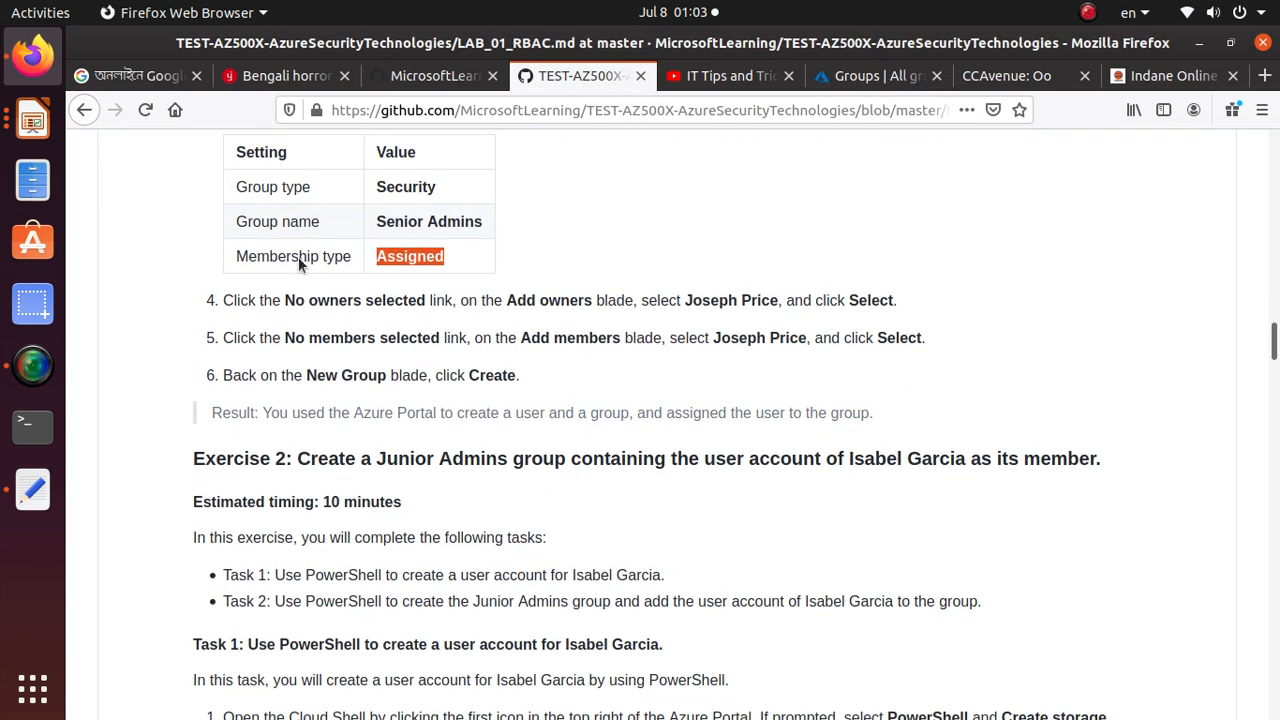
pyautogui.moveTo(270, 300); pyautogui.dragTo(898, 318)
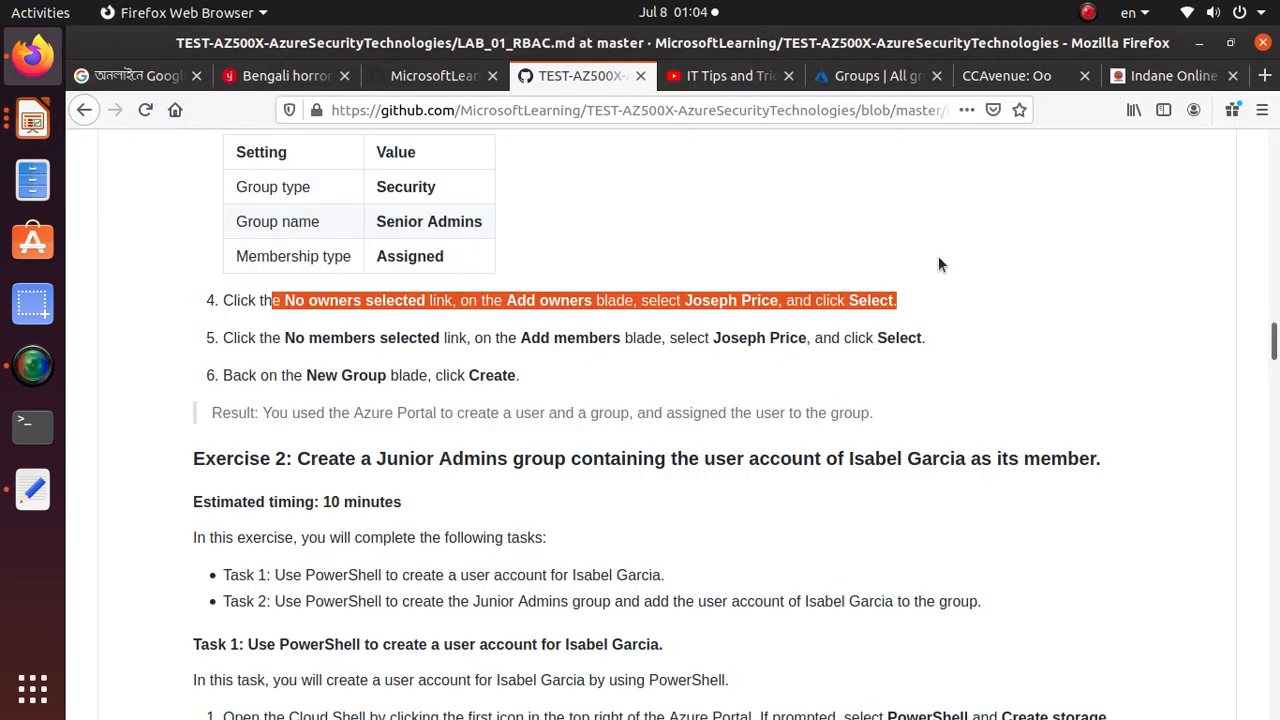
pyautogui.click(872, 77)
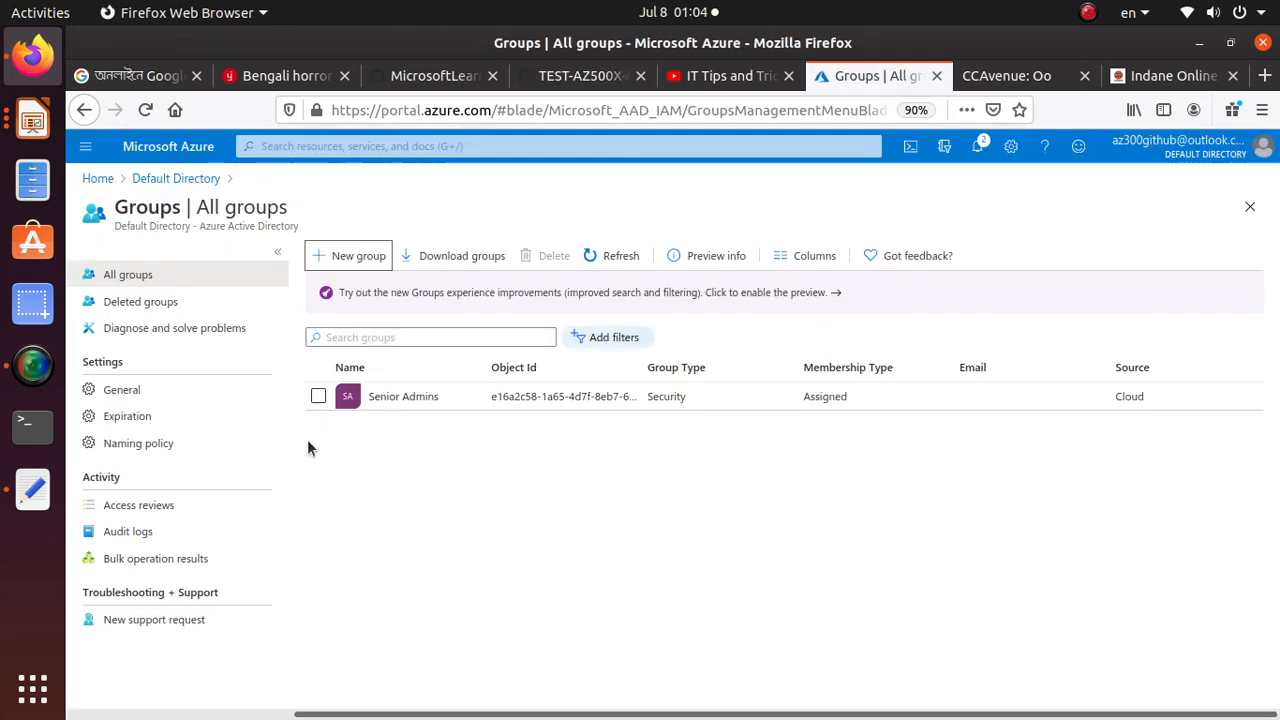
pyautogui.click(408, 392)
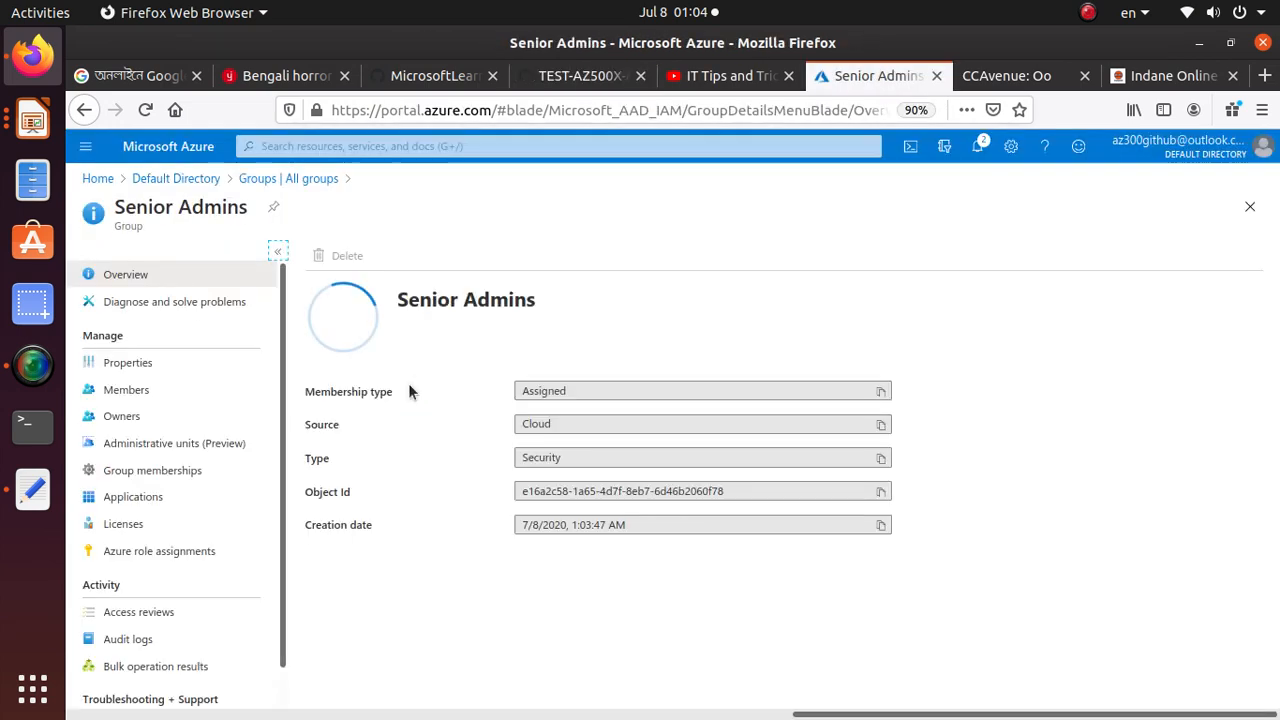
# Review the Senior Admins group overview and open the group's list of owners
pyautogui.scroll(-1, 448, 537)
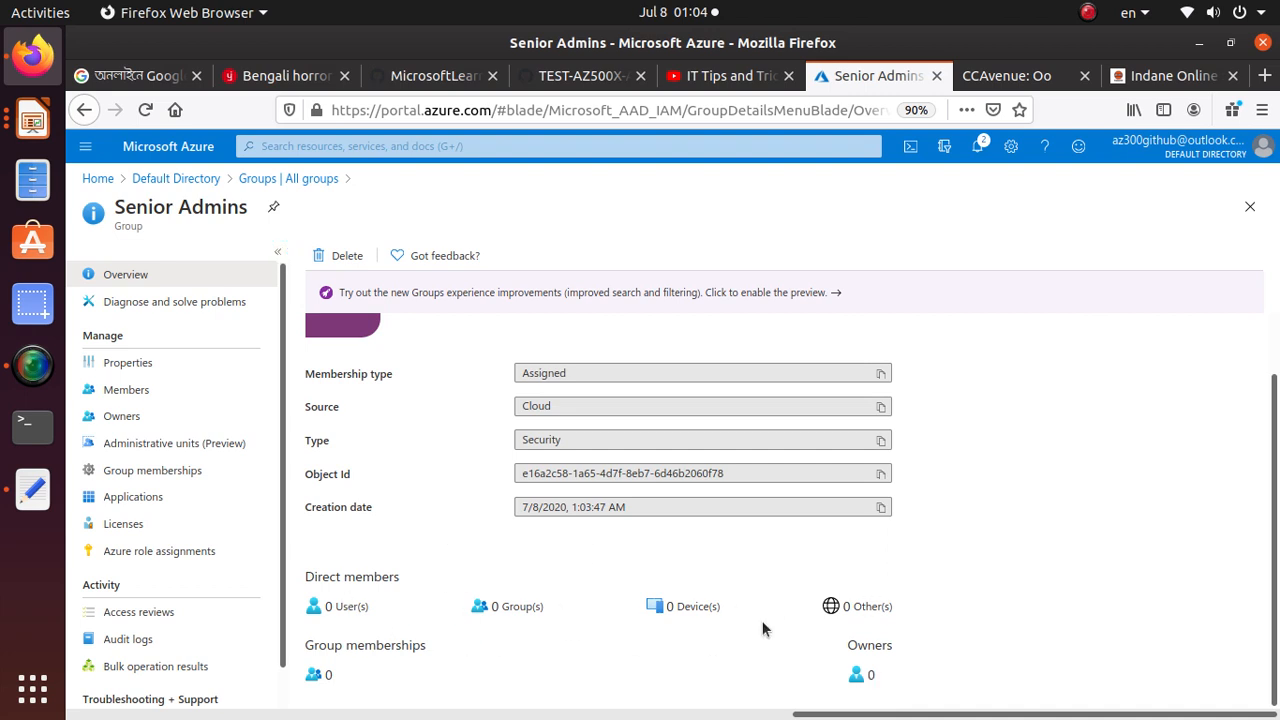
pyautogui.scroll(1, 389, 460)
pyautogui.scroll(-1, 389, 460)
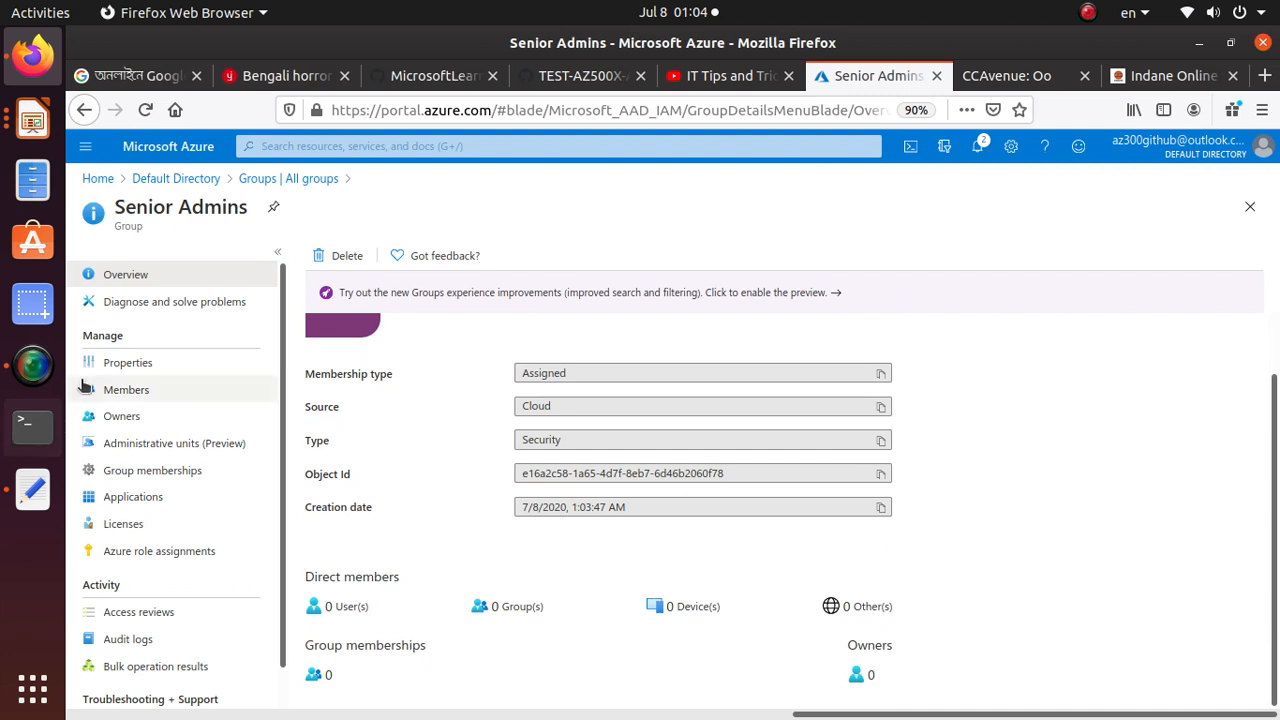
pyautogui.click(138, 365)
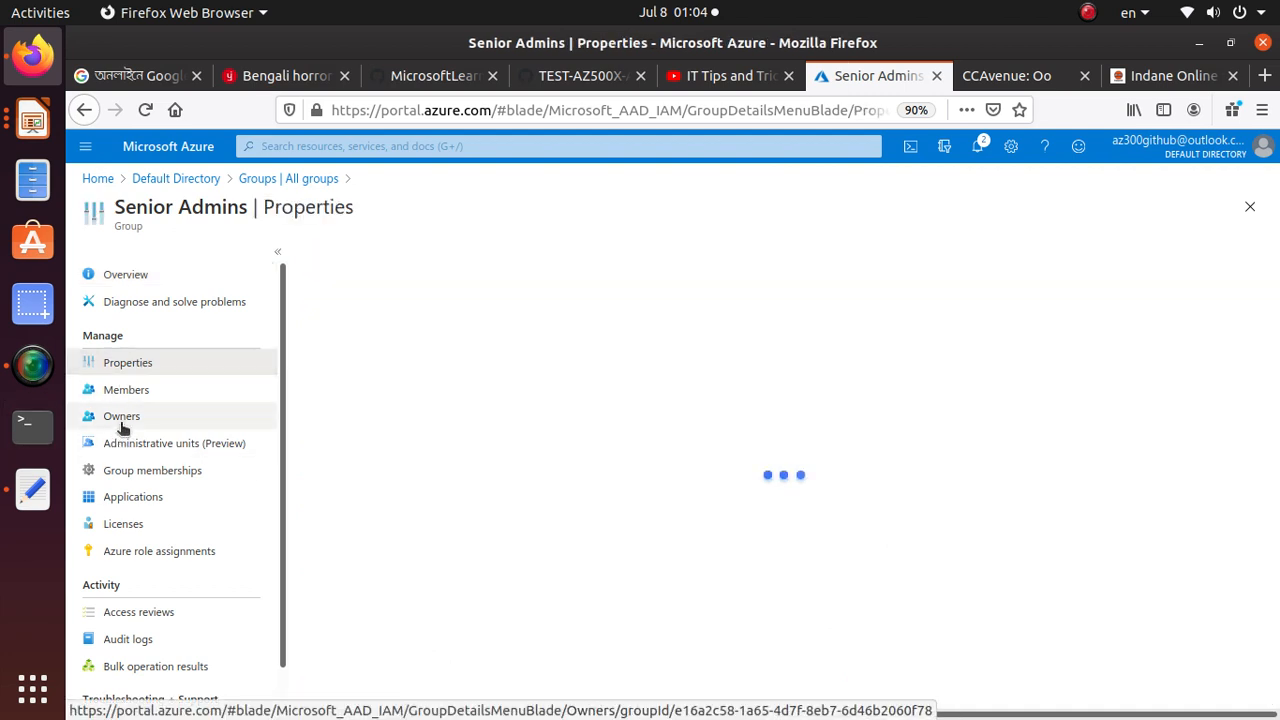
pyautogui.click(121, 424)
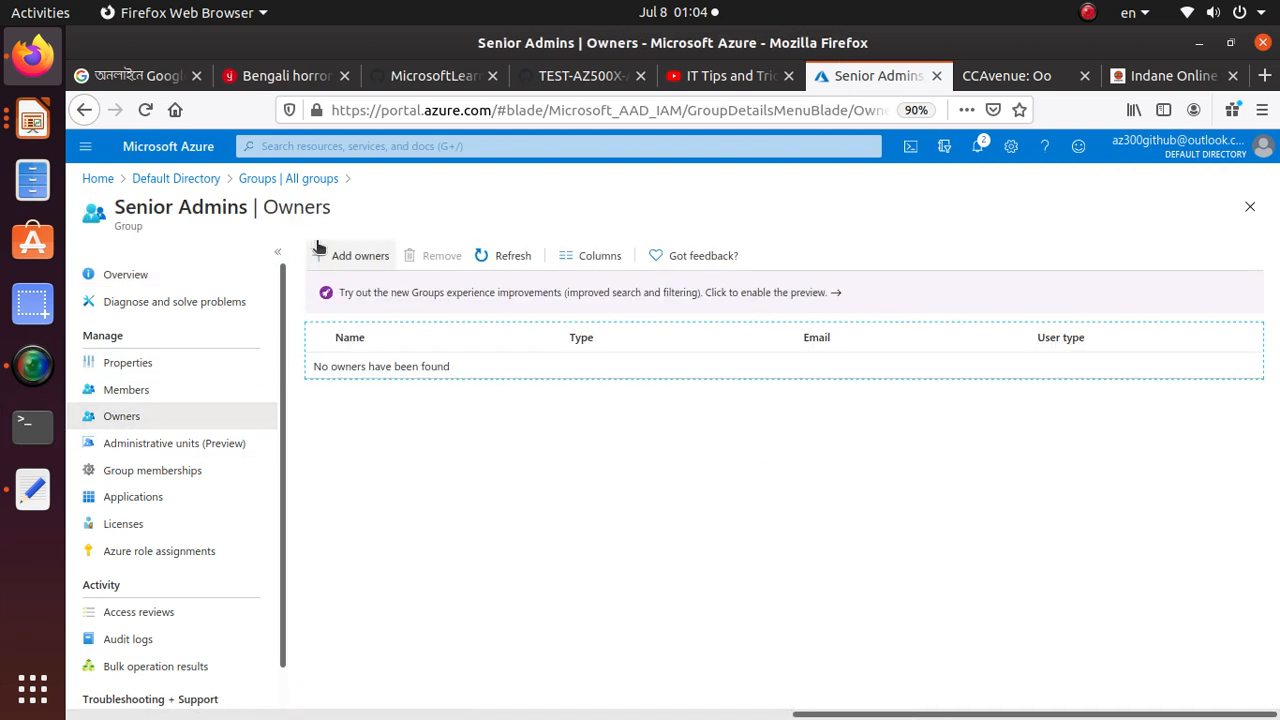
# Add the user account named in the Task 2 instructions as an owner of the Senior Admins group
pyautogui.click(352, 255)
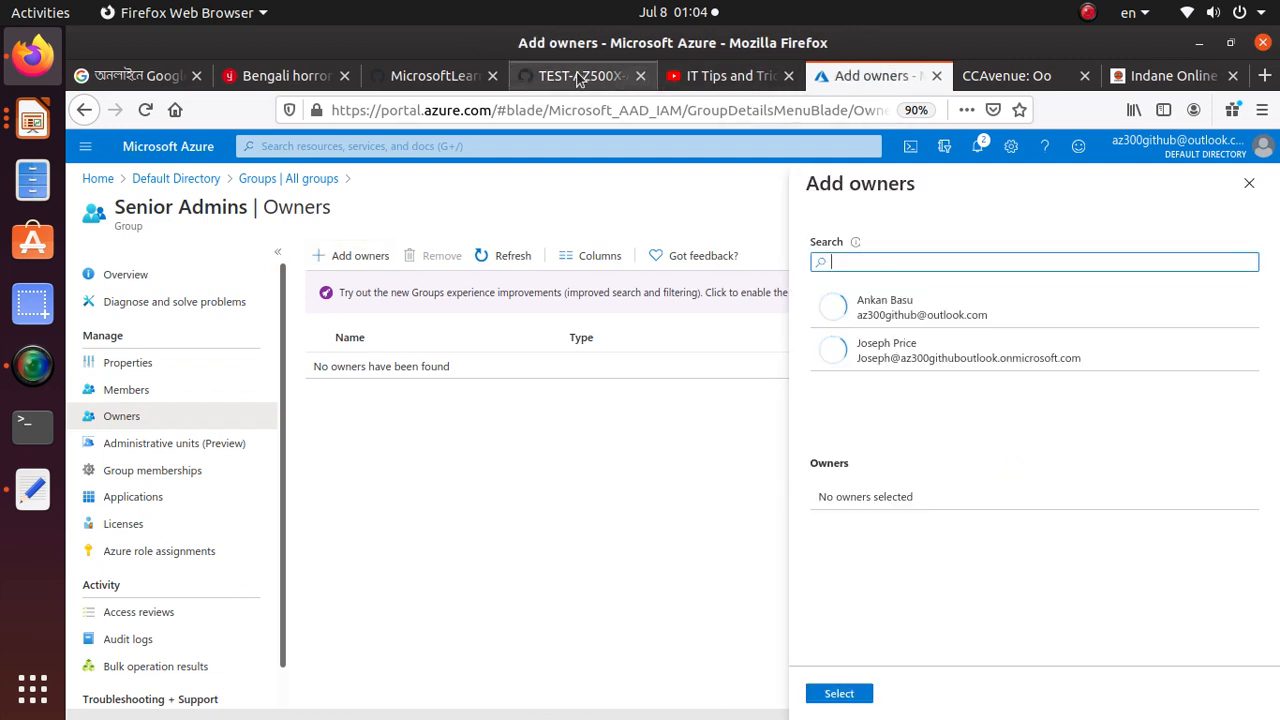
pyautogui.click(580, 76)
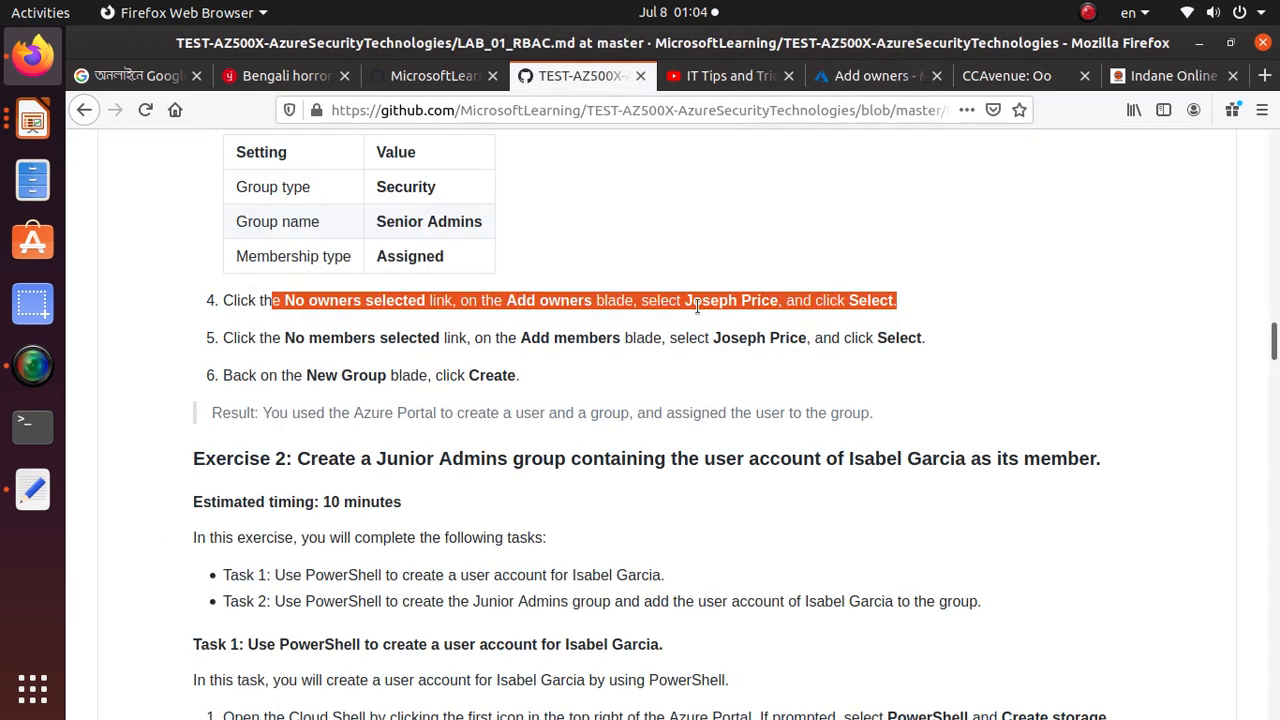
pyautogui.click(870, 76)
pyautogui.click(928, 355)
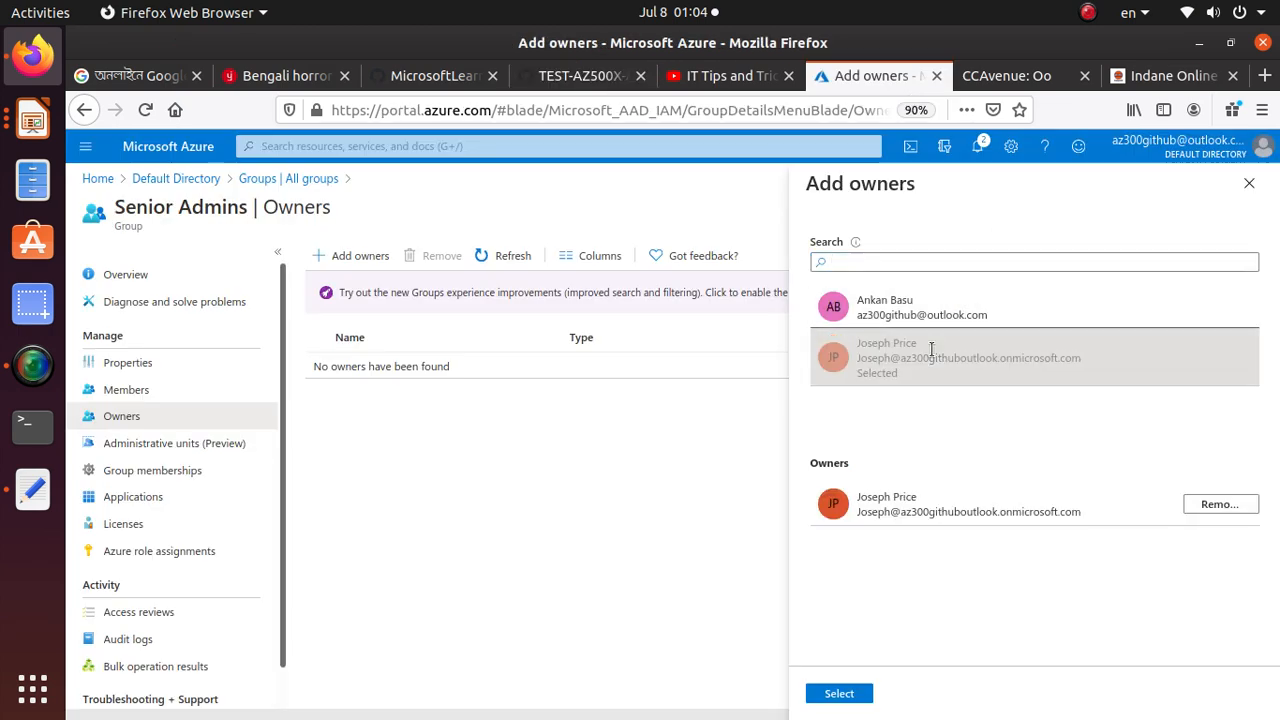
pyautogui.click(839, 693)
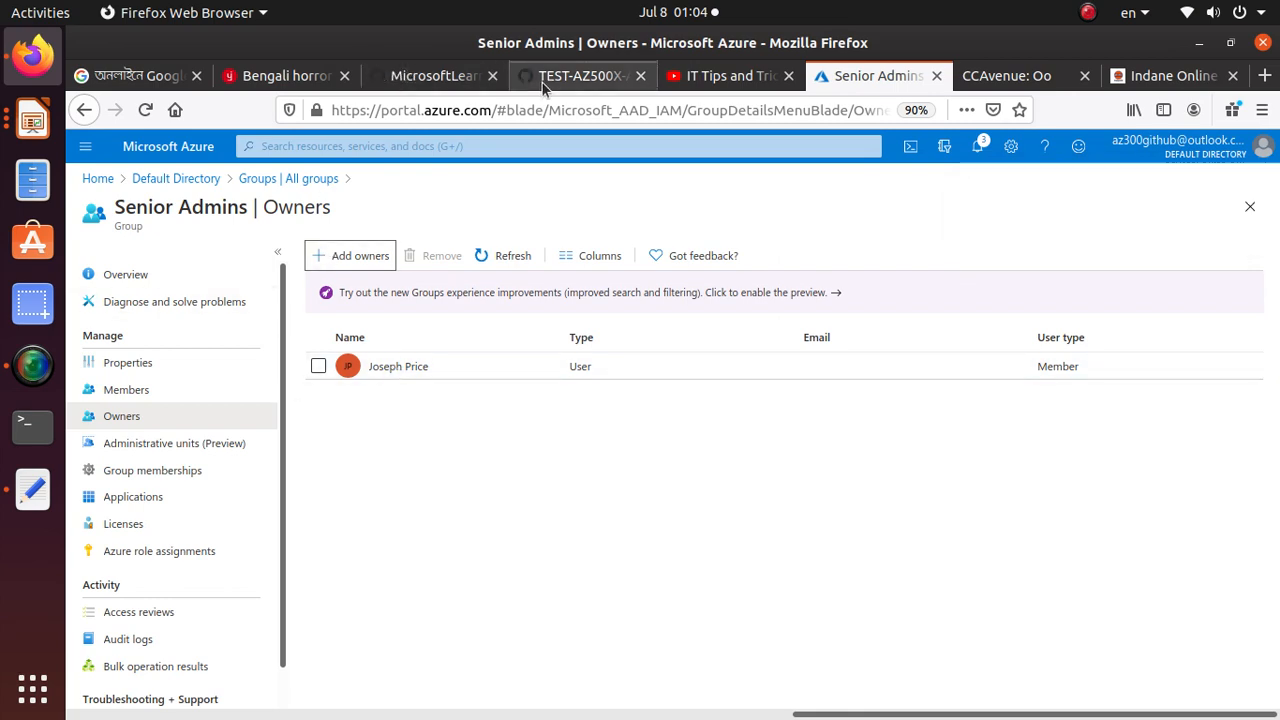
# Read the Exercise 2 overview and the Task 1 instructions on creating a user account with PowerShell in the lab manual
pyautogui.click(575, 80)
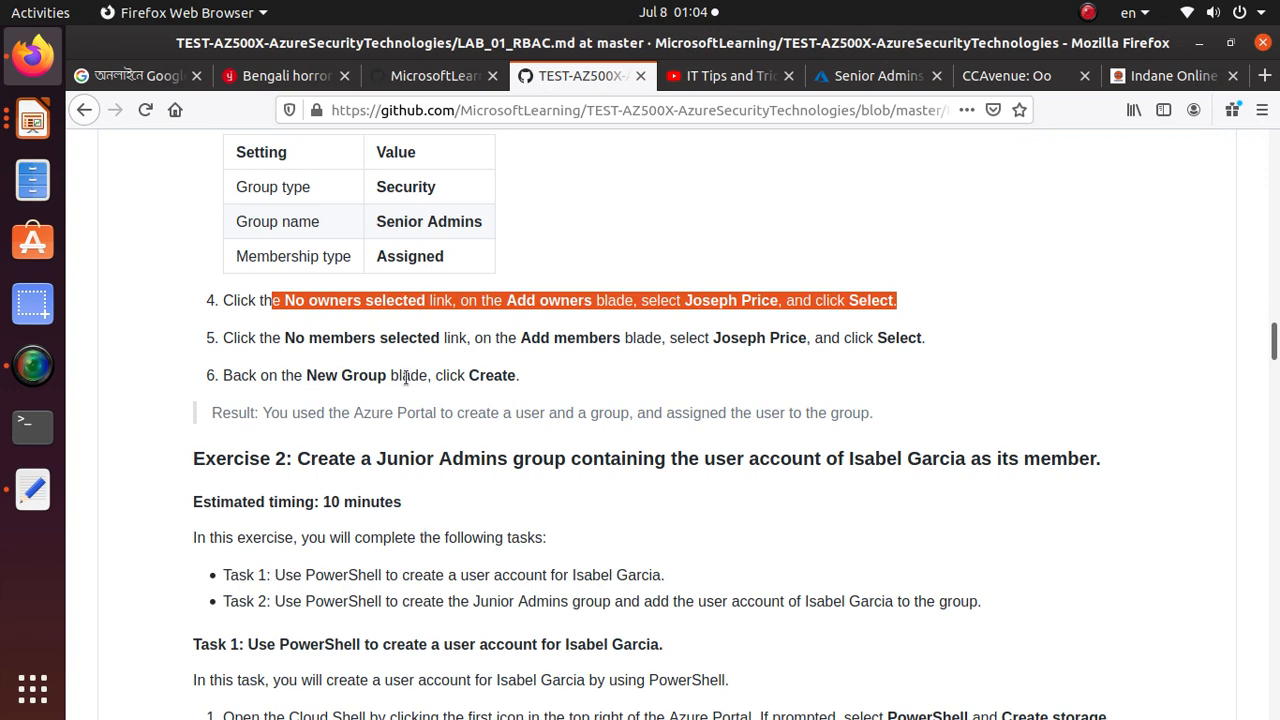
pyautogui.scroll(-4, 400, 345)
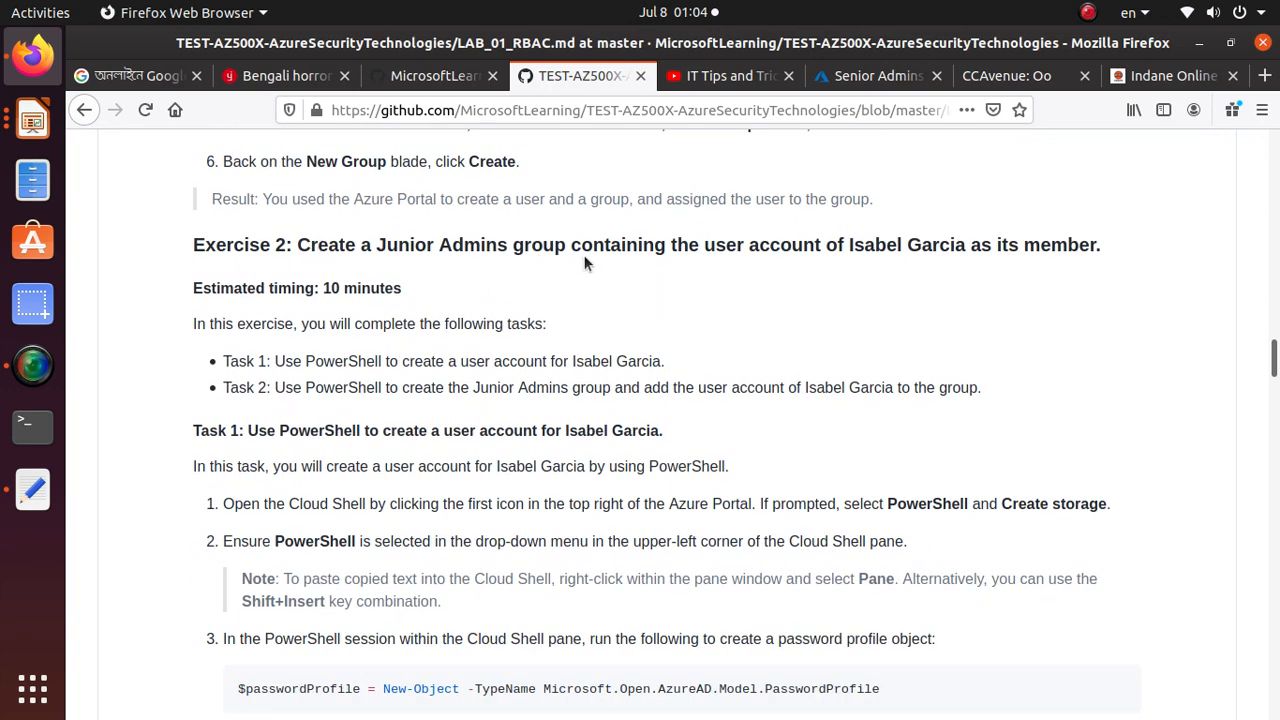
pyautogui.scroll(-2, 585, 263)
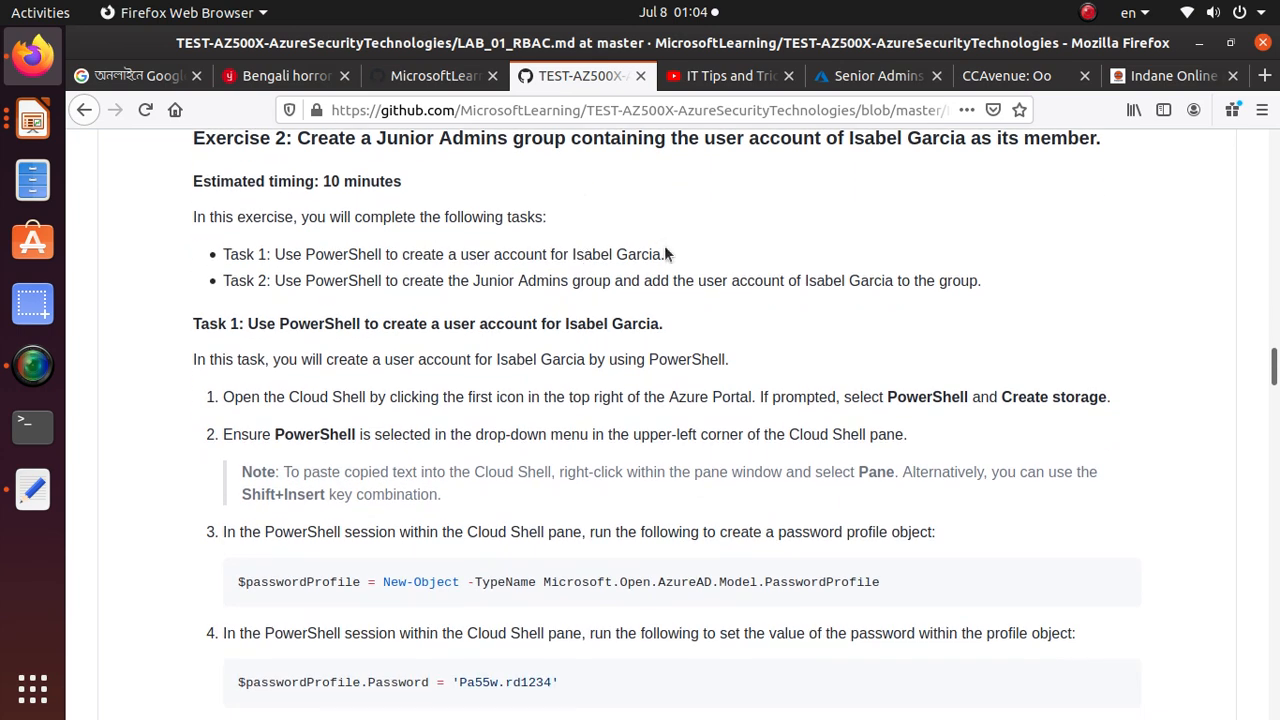
pyautogui.moveTo(668, 256); pyautogui.dragTo(280, 238)
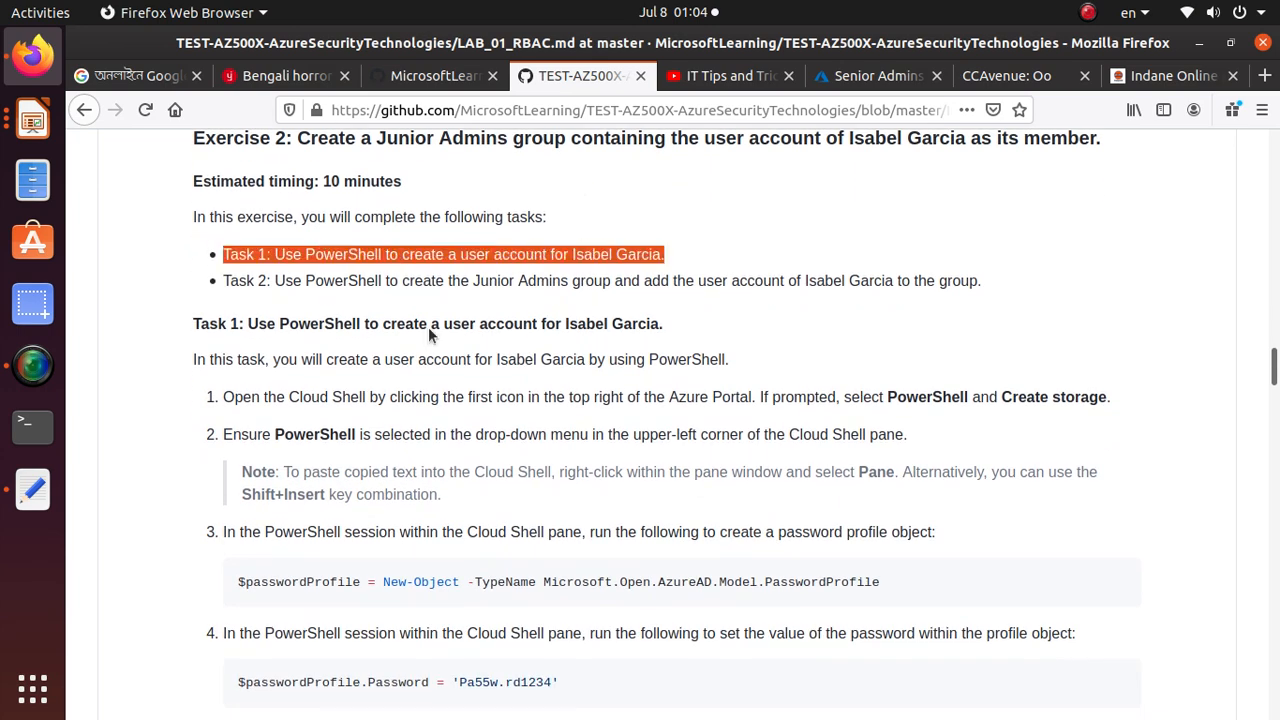
pyautogui.scroll(-1, 503, 376)
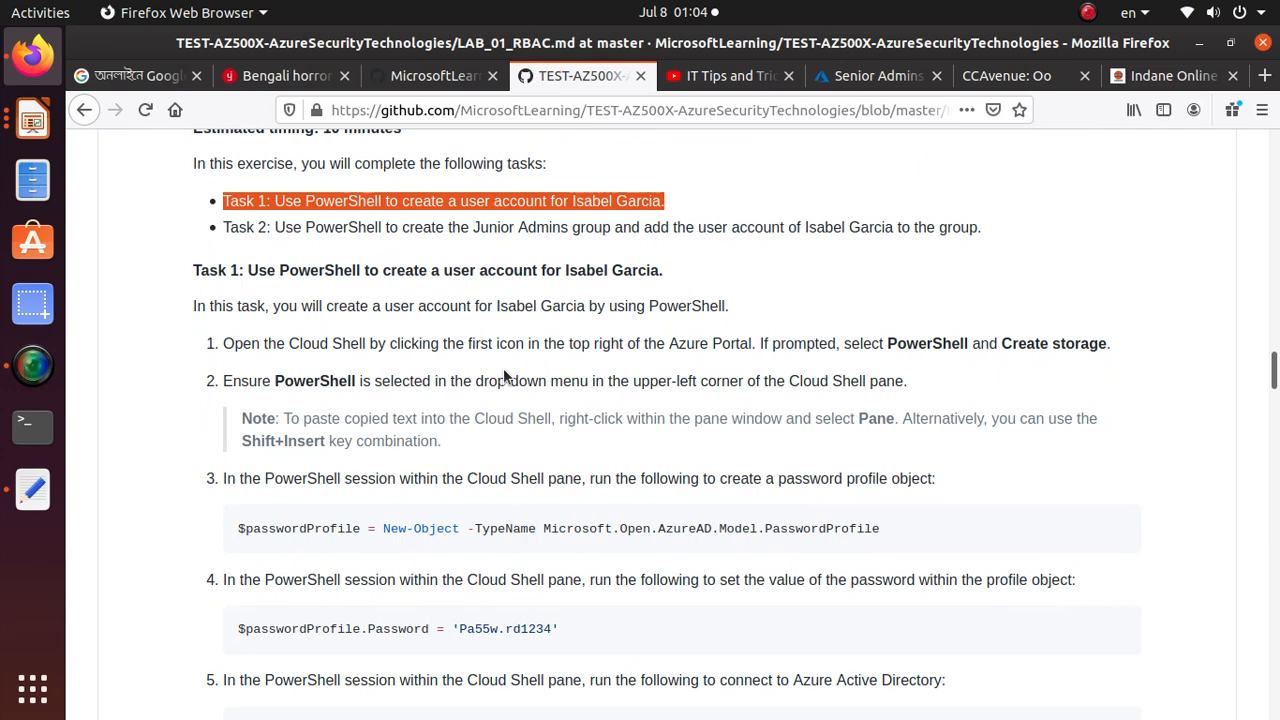
pyautogui.scroll(-3, 504, 372)
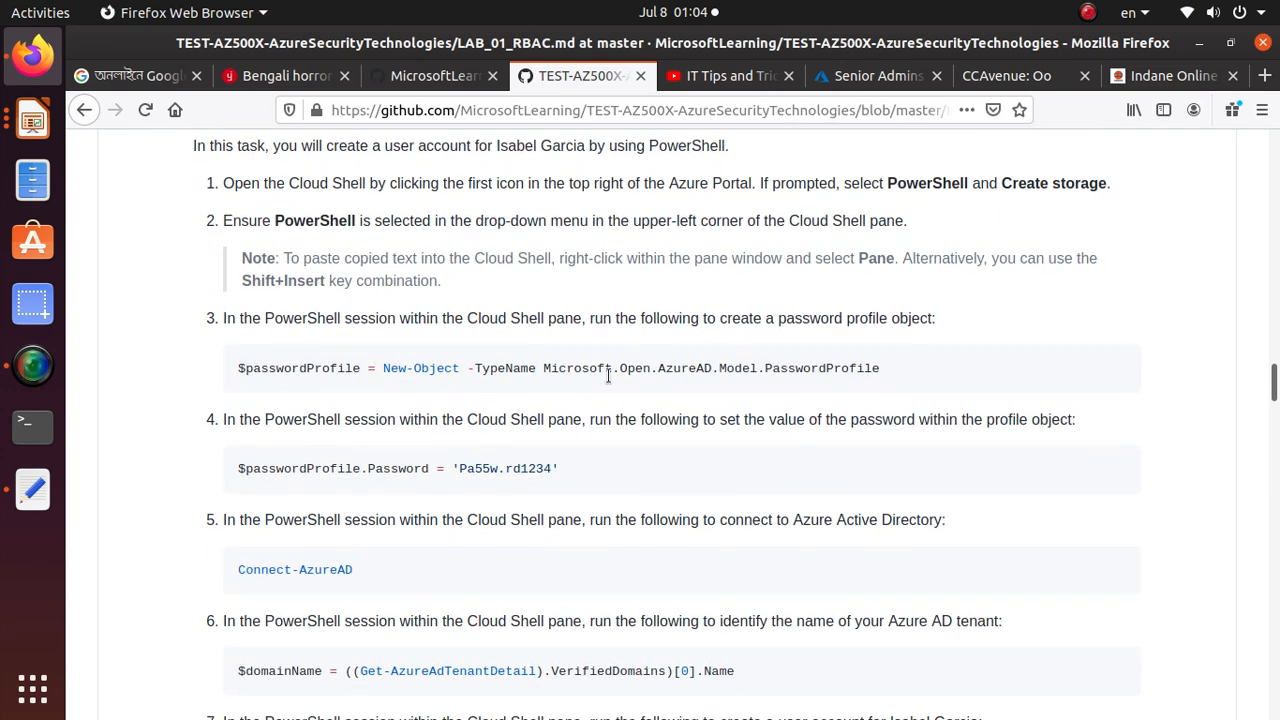
# Copy the step 3 command "$passwordProfile = New-Object -TypeName Microsoft.Open.AzureAD.Model.PasswordProfile" from the lab manual
pyautogui.tripleClick(610, 371)
pyautogui.click(611, 370)
pyautogui.rightClick(611, 370)
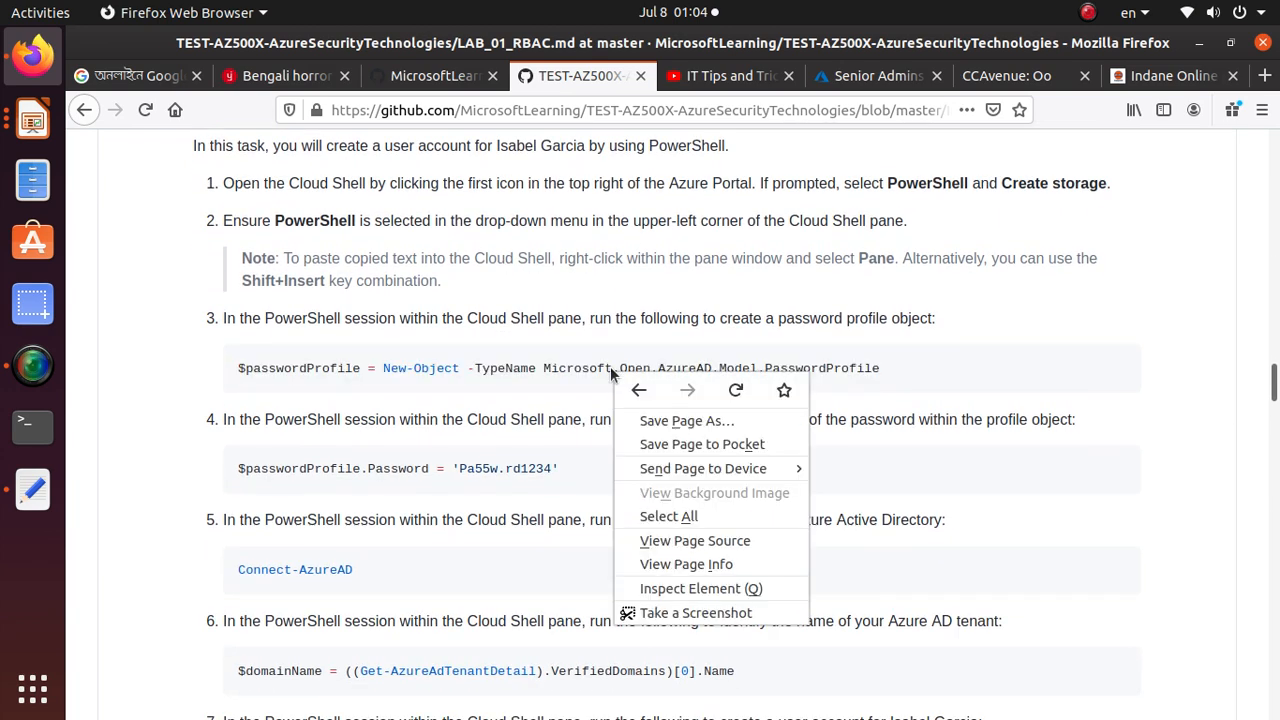
pyautogui.doubleClick(520, 363)
pyautogui.tripleClick(520, 363)
pyautogui.rightClick(521, 365)
pyautogui.click(576, 373)
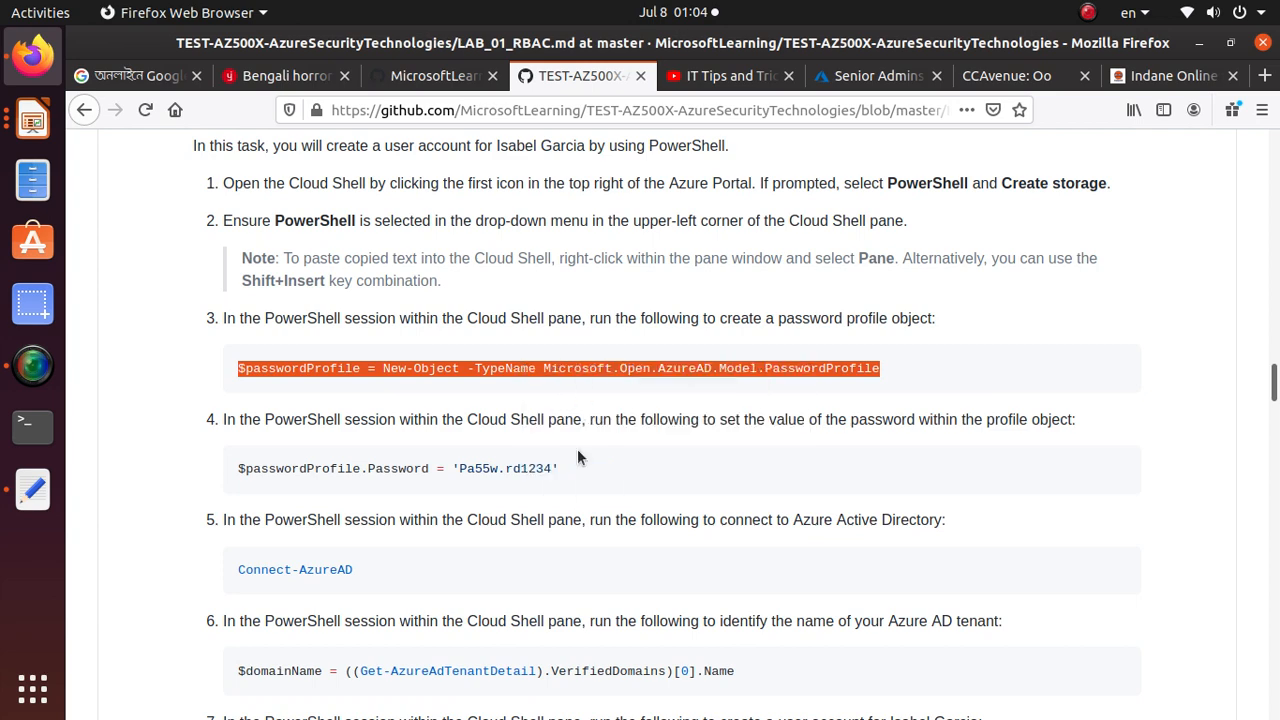
# Open Cloud Shell in the Azure portal and switch its session from Bash to PowerShell
pyautogui.click(870, 75)
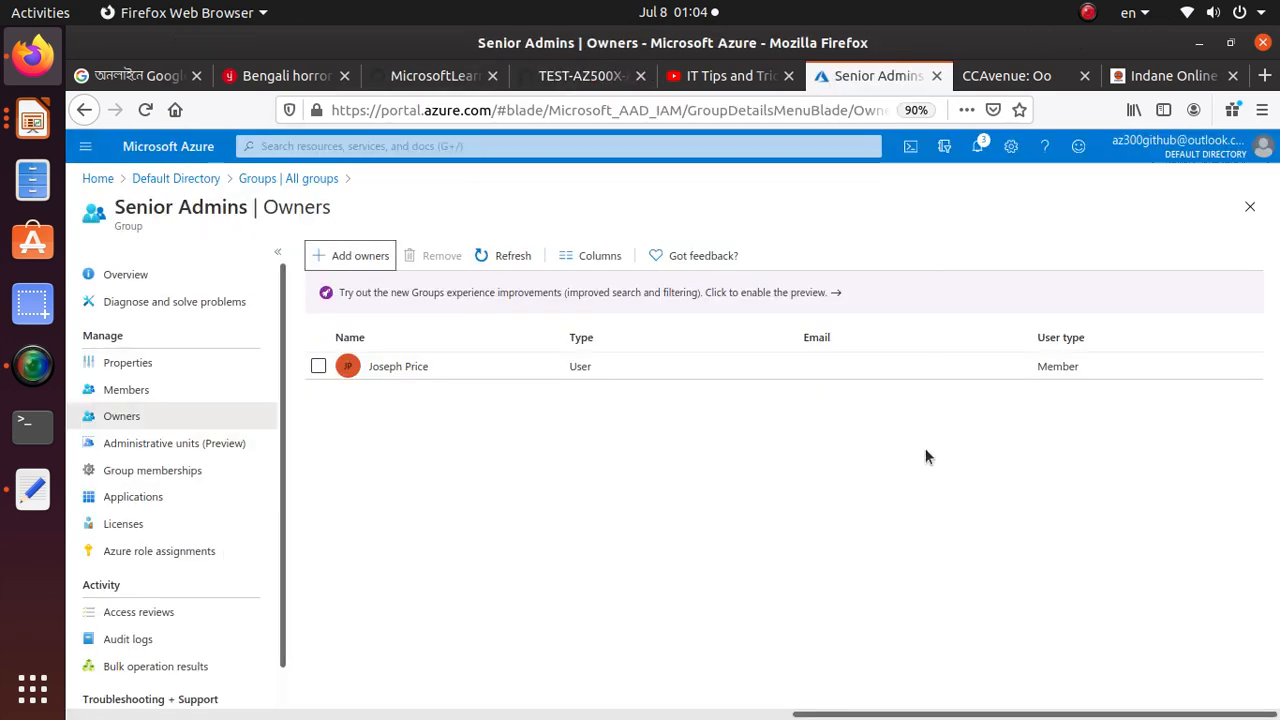
pyautogui.click(913, 147)
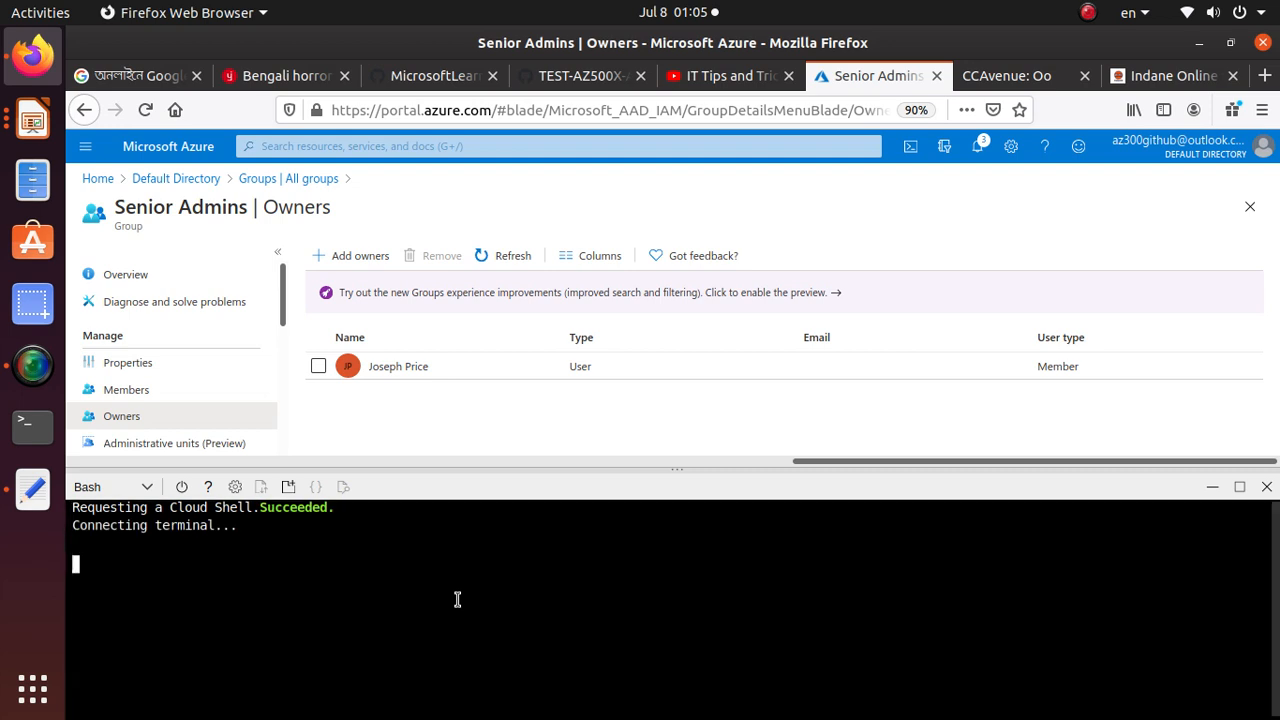
pyautogui.click(130, 488)
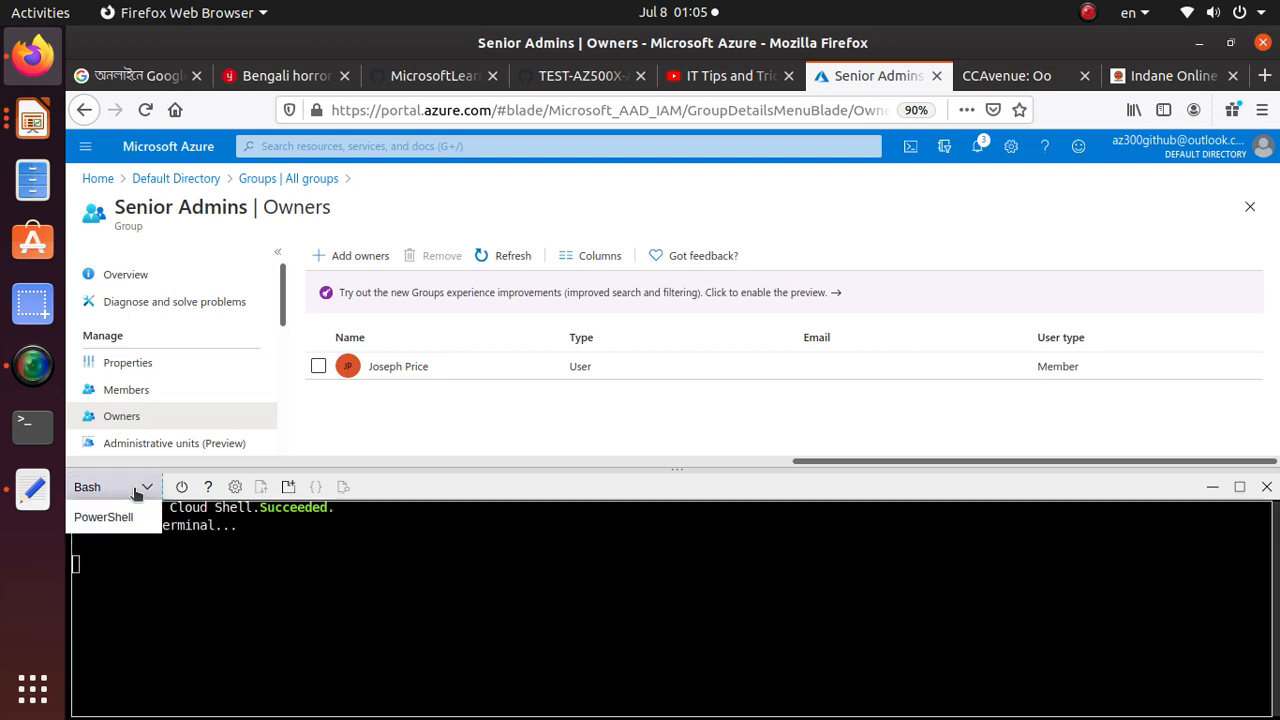
pyautogui.click(118, 516)
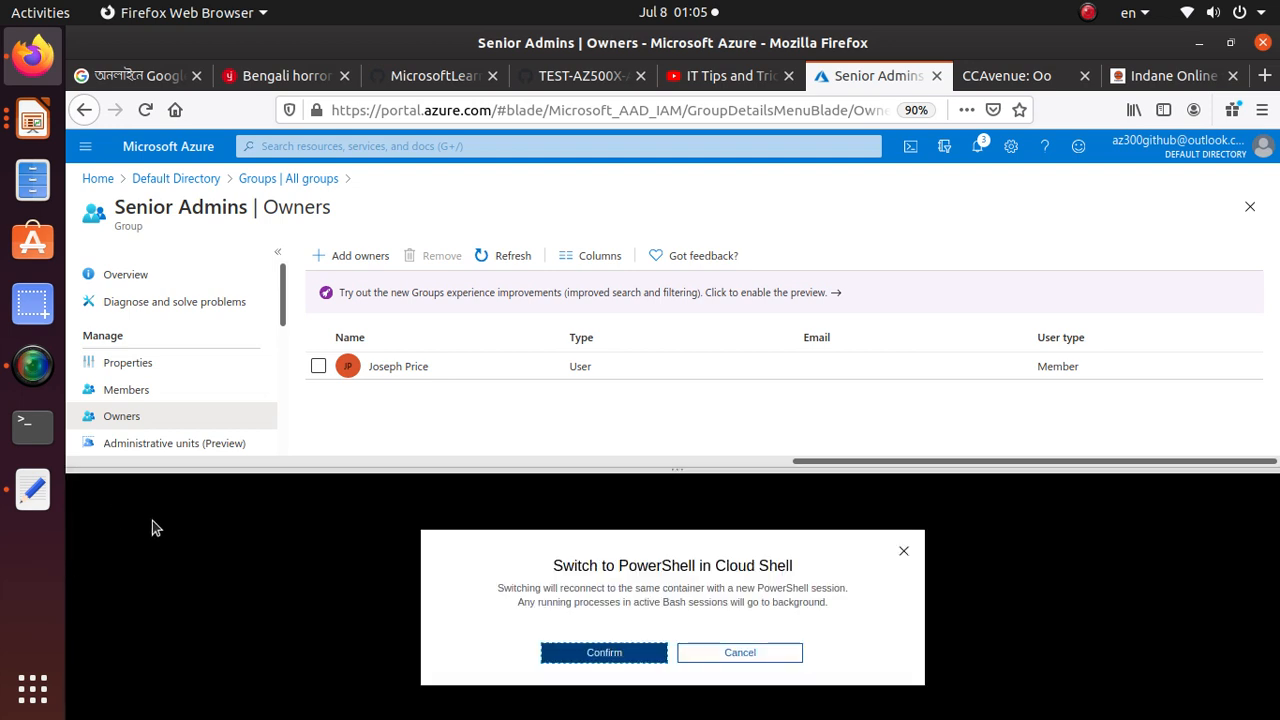
pyautogui.click(640, 654)
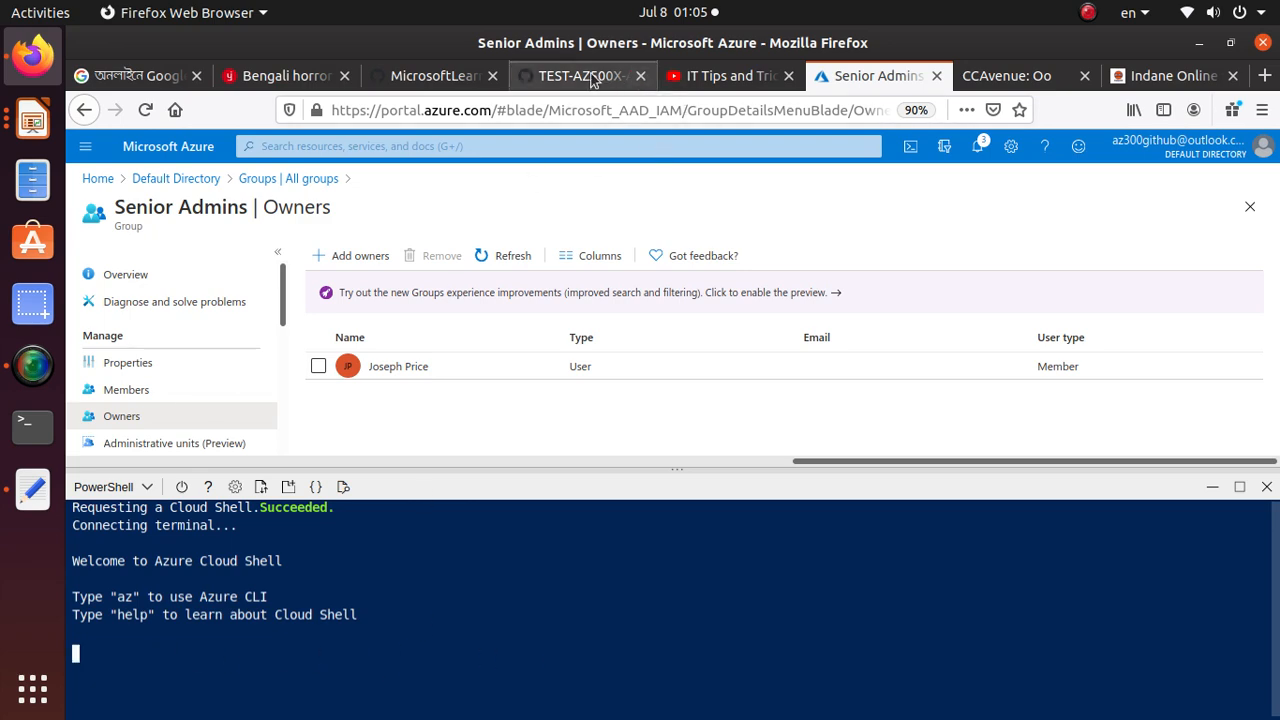
# Examine the password profile, Connect-AzureAD and domain name commands in steps 3 to 6 of the lab manual, and return to Cloud Shell
pyautogui.click(600, 78)
pyautogui.click(365, 370)
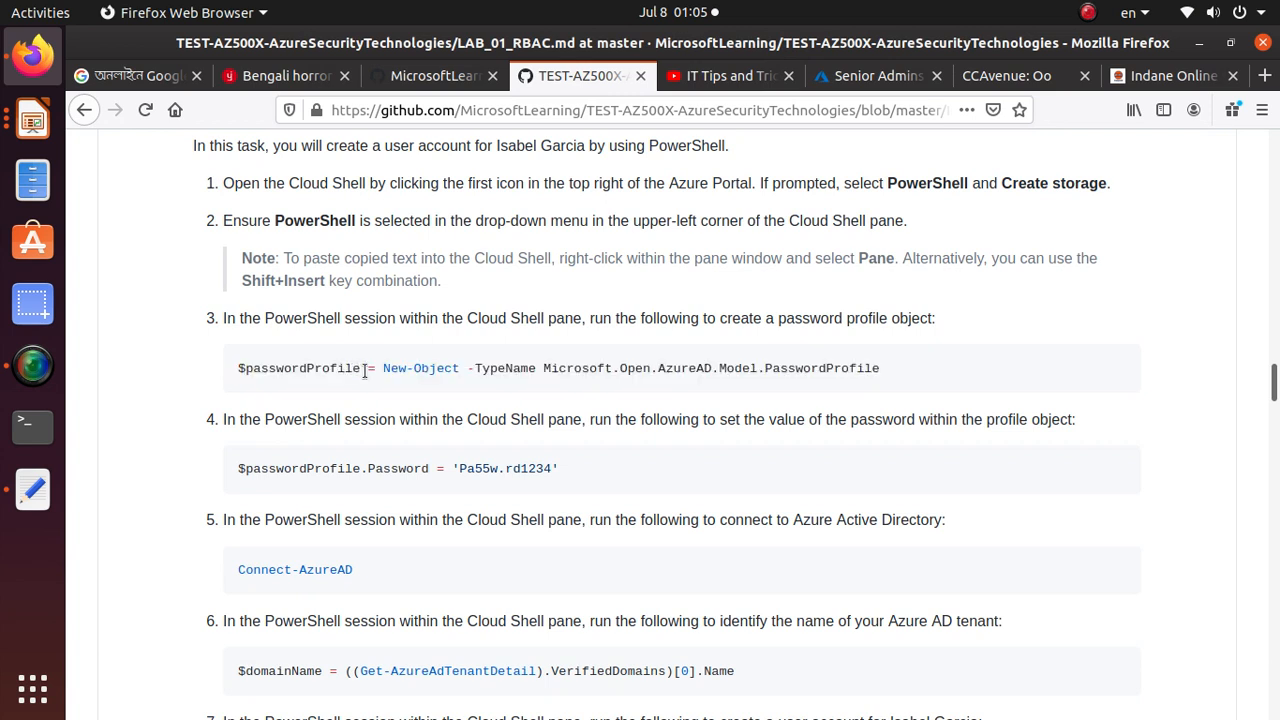
pyautogui.moveTo(381, 368); pyautogui.dragTo(876, 368)
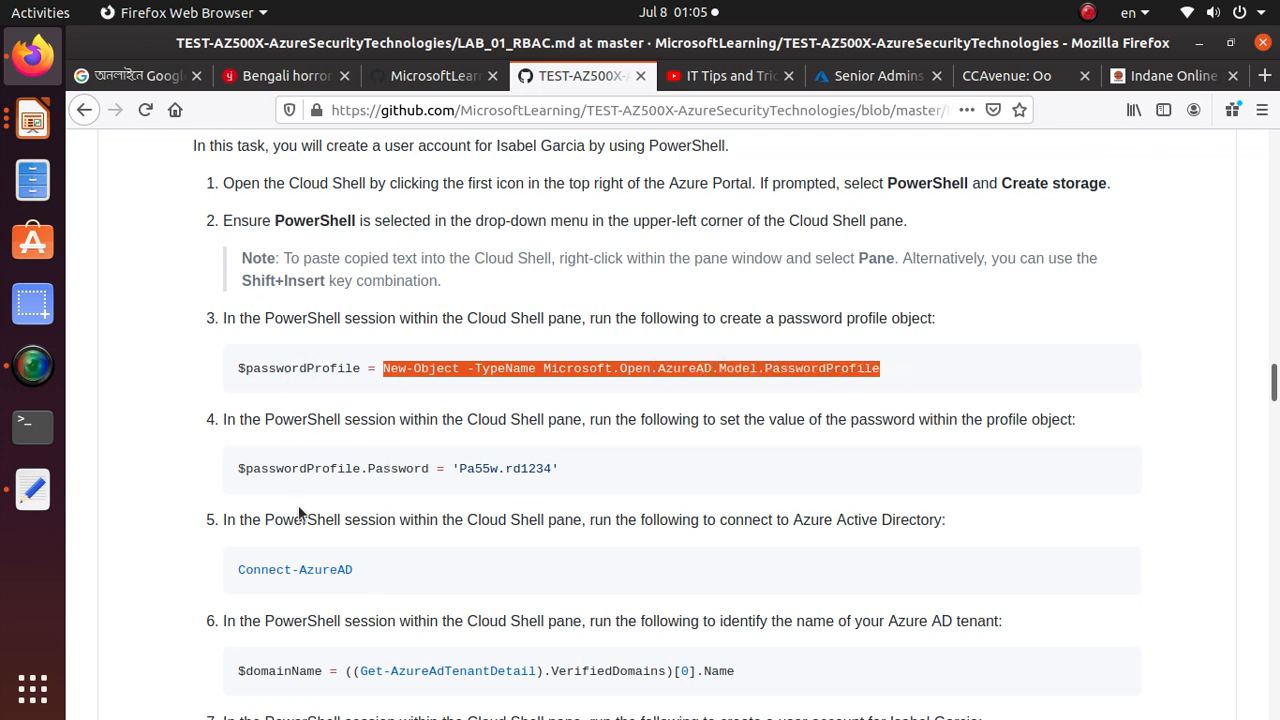
pyautogui.tripleClick(522, 468)
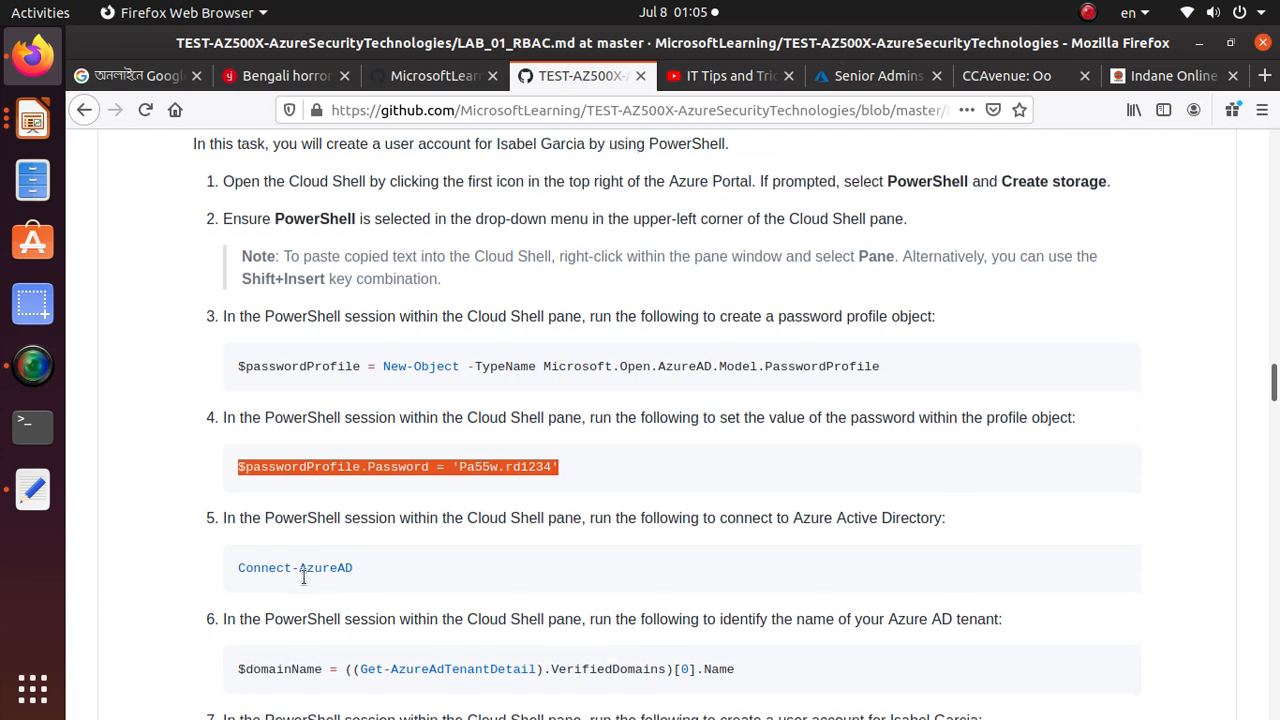
pyautogui.scroll(-2, 303, 582)
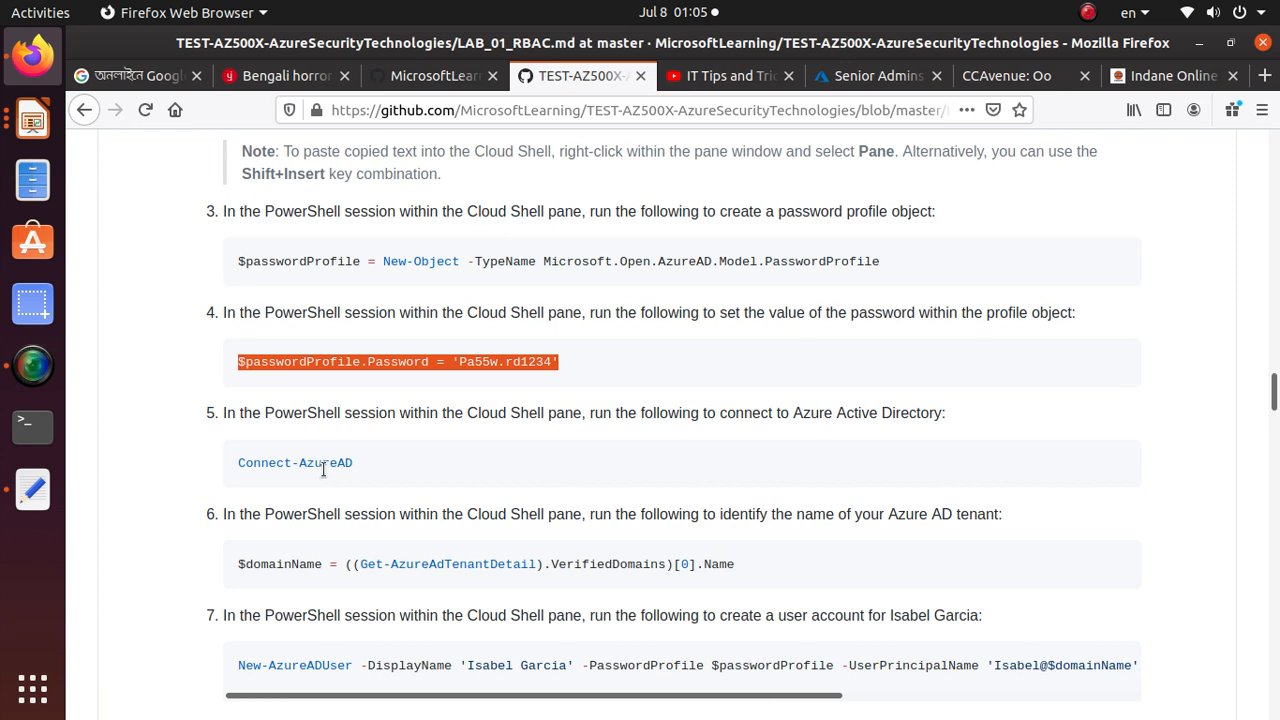
pyautogui.moveTo(358, 461); pyautogui.dragTo(209, 463)
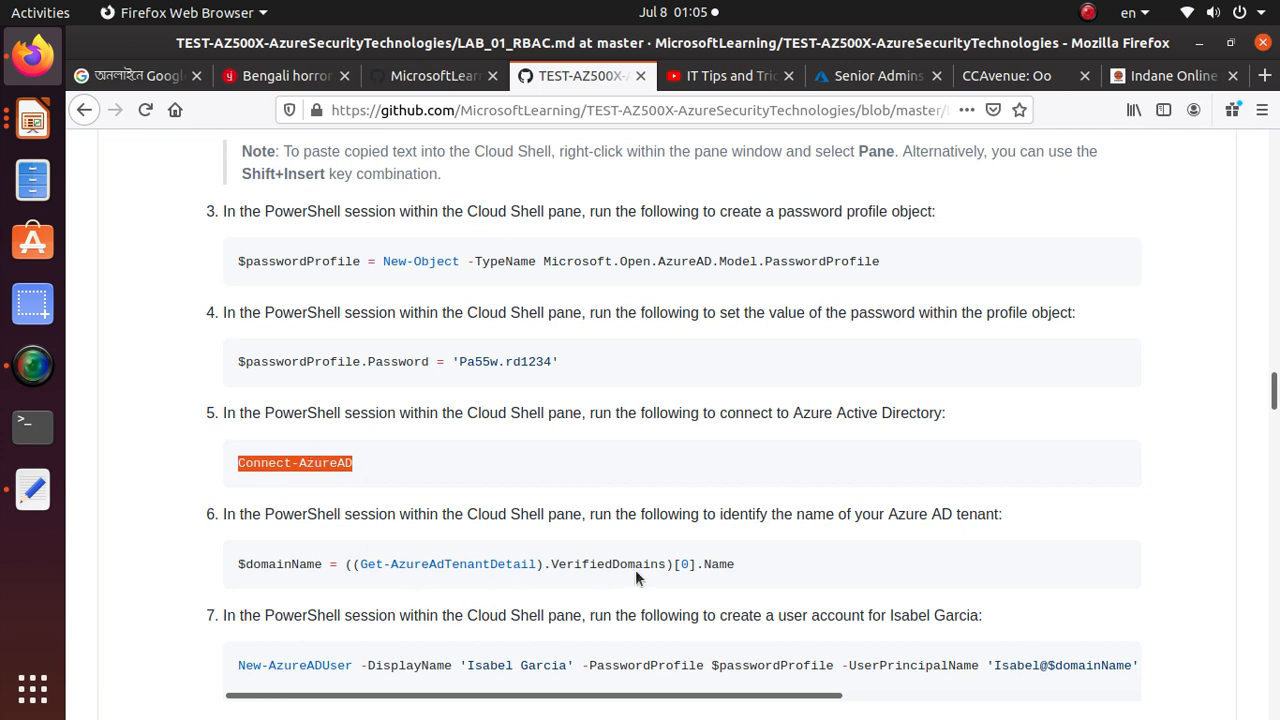
pyautogui.doubleClick(418, 566)
pyautogui.click(292, 458)
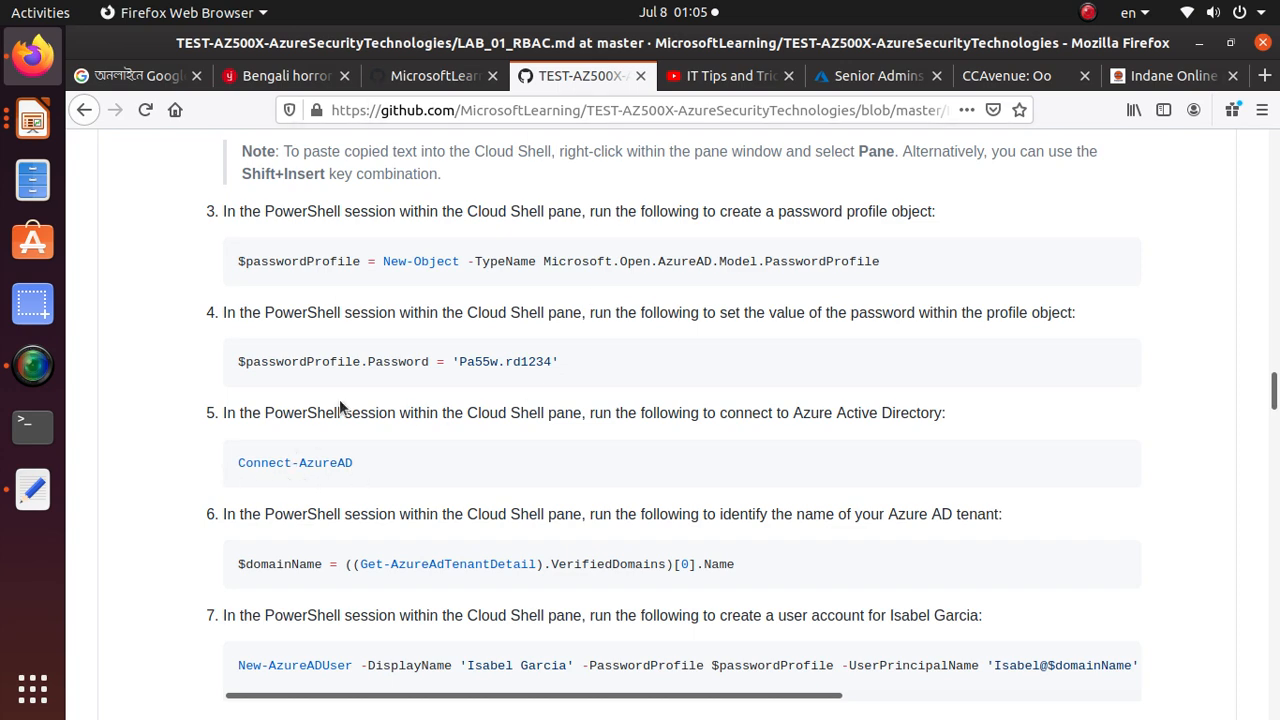
pyautogui.scroll(2, 339, 399)
pyautogui.click(868, 76)
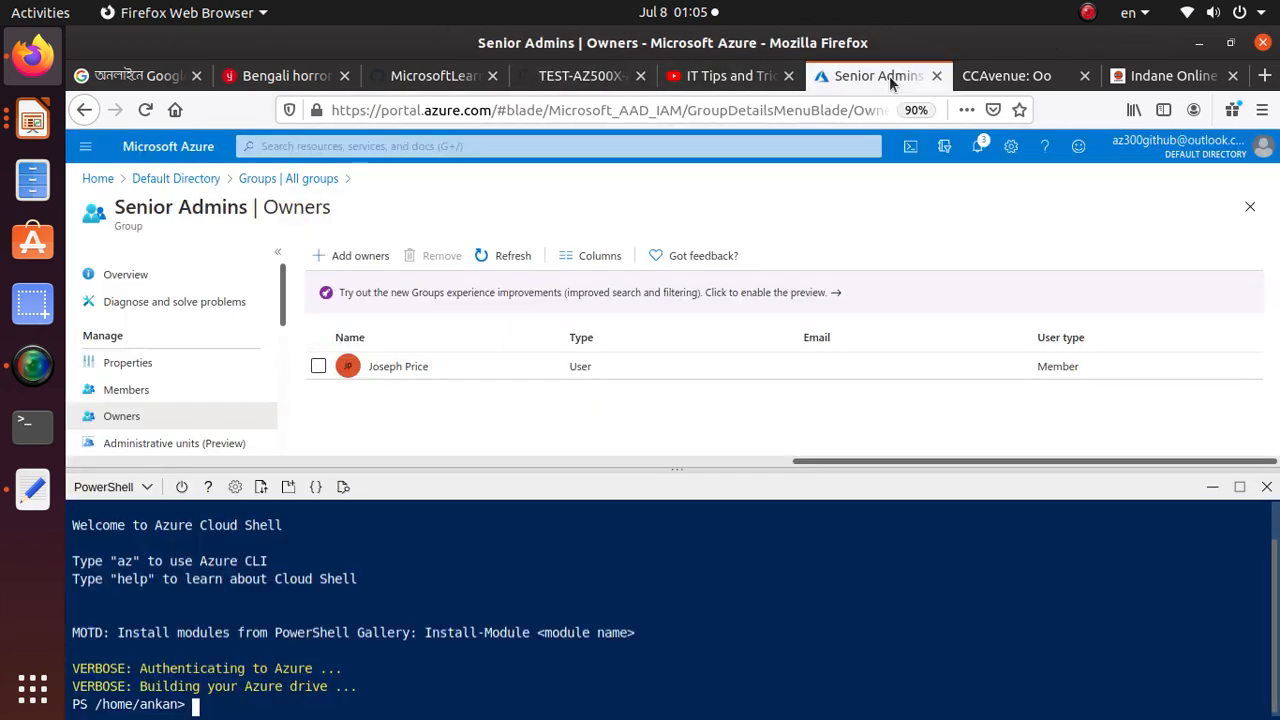
# Run the copied "$passwordProfile = New-Object -TypeName Microsoft.Open.AzureAD.Model.PasswordProfile" command in the Cloud Shell PowerShell session
pyautogui.rightClick(342, 690)
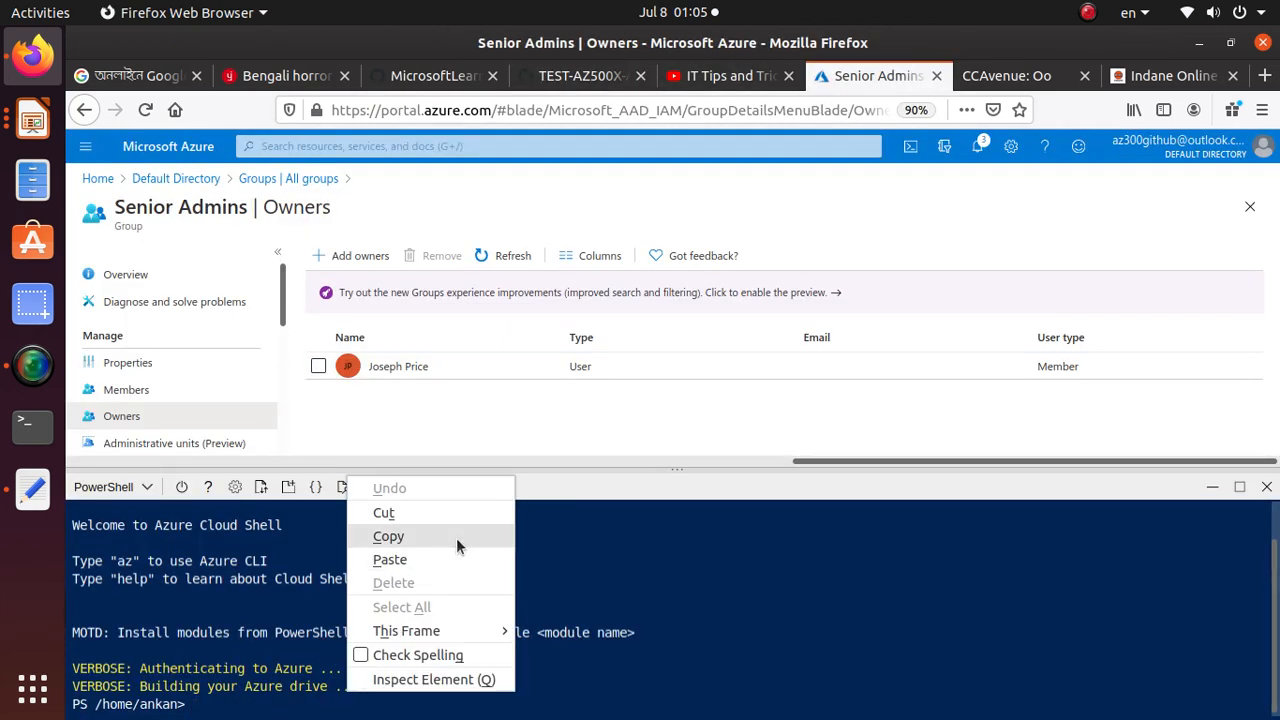
pyautogui.click(457, 557)
pyautogui.press('Return')
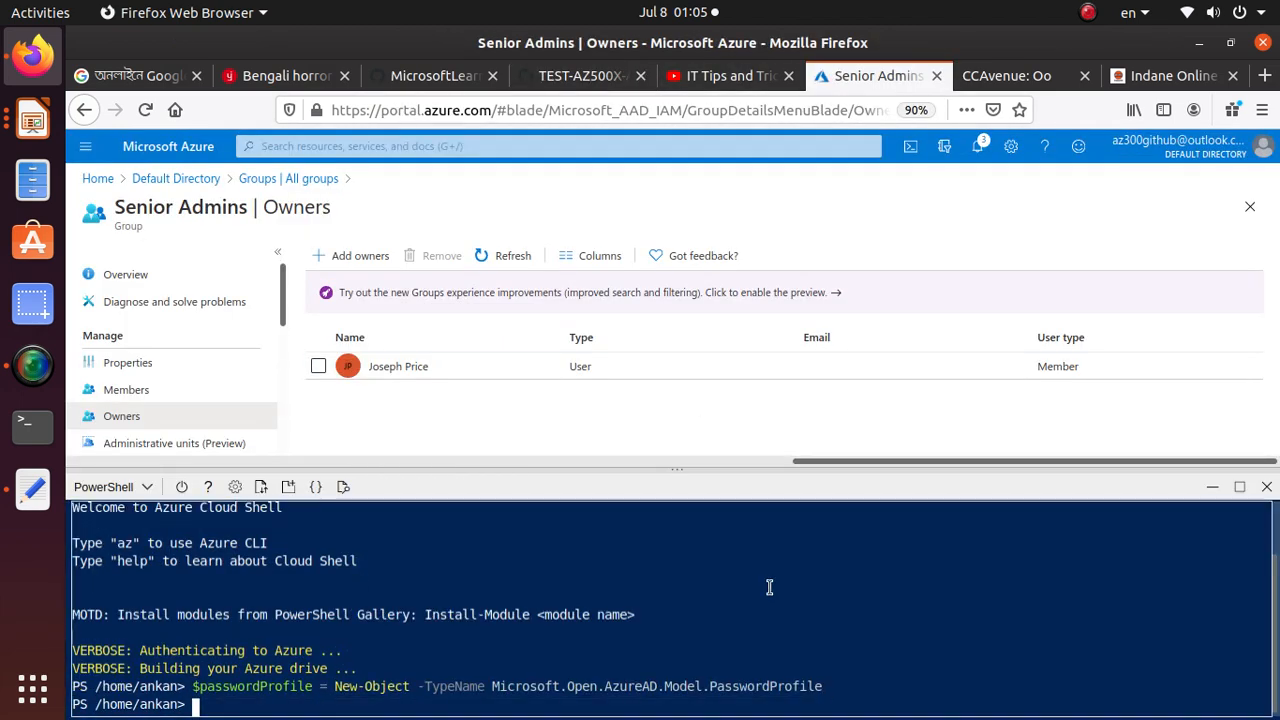
# Copy the step 4 command from the lab manual and run it in Cloud Shell to set the account password in $passwordProfile.Password
pyautogui.click(570, 78)
pyautogui.tripleClick(505, 468)
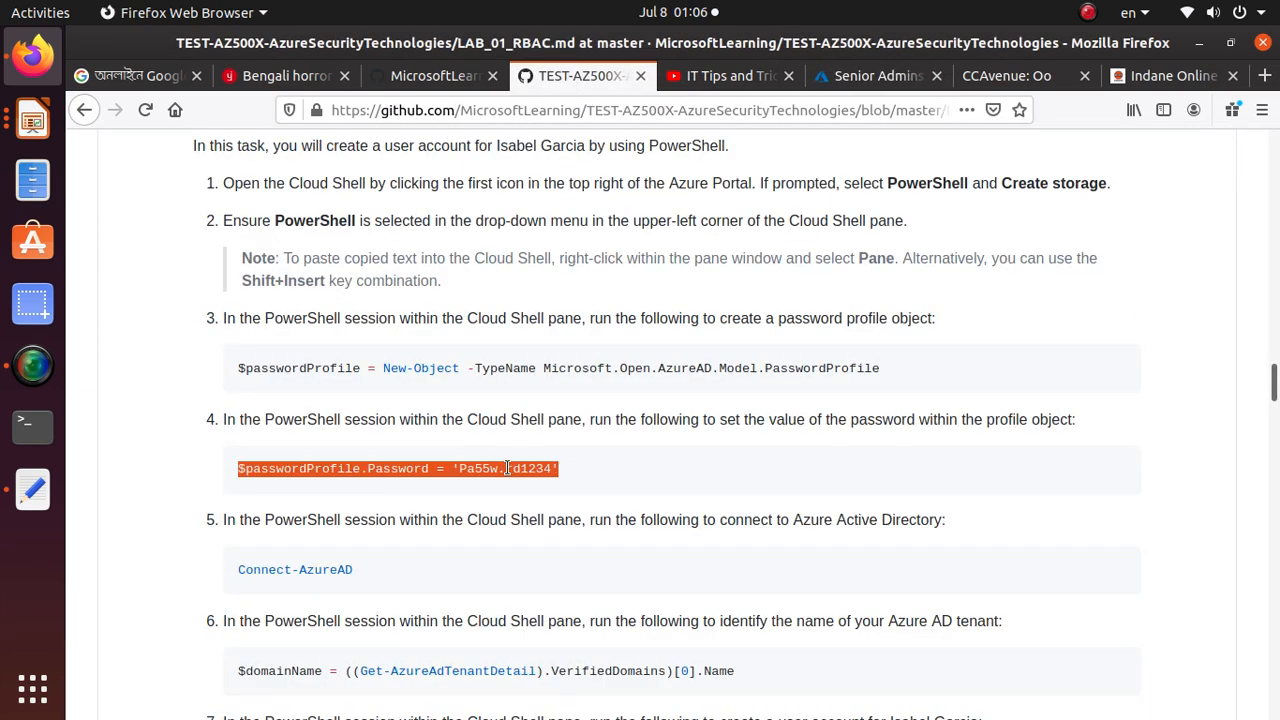
pyautogui.rightClick(508, 468)
pyautogui.click(540, 485)
pyautogui.click(866, 80)
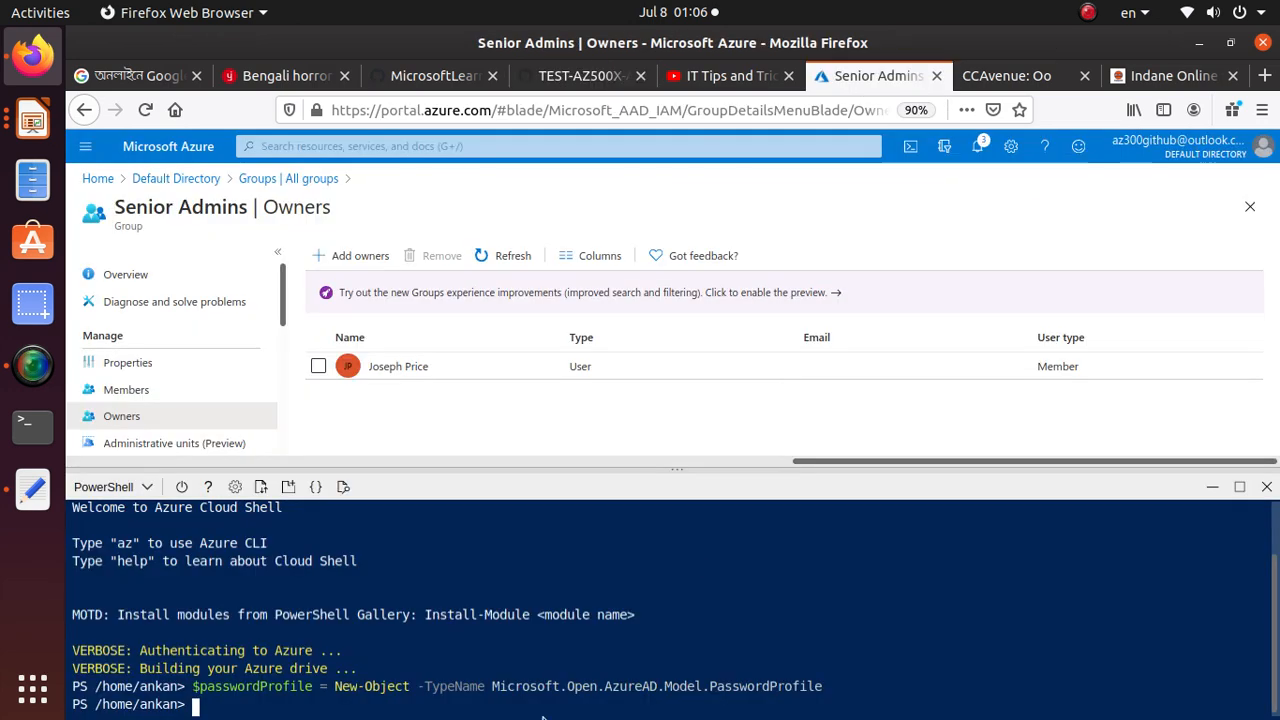
pyautogui.rightClick(540, 660)
pyautogui.click(596, 571)
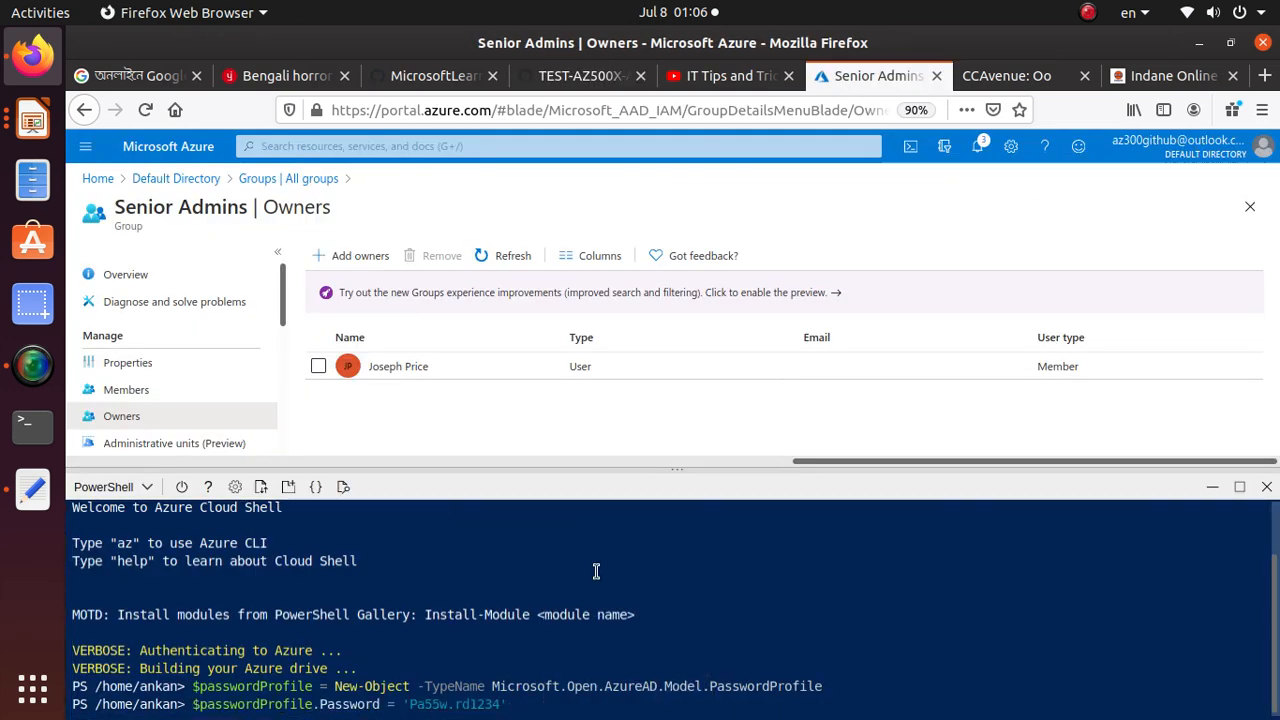
pyautogui.press('Return')
# Copy the step 5 Connect-AzureAD command from the lab manual and run it in Cloud Shell
pyautogui.click(575, 80)
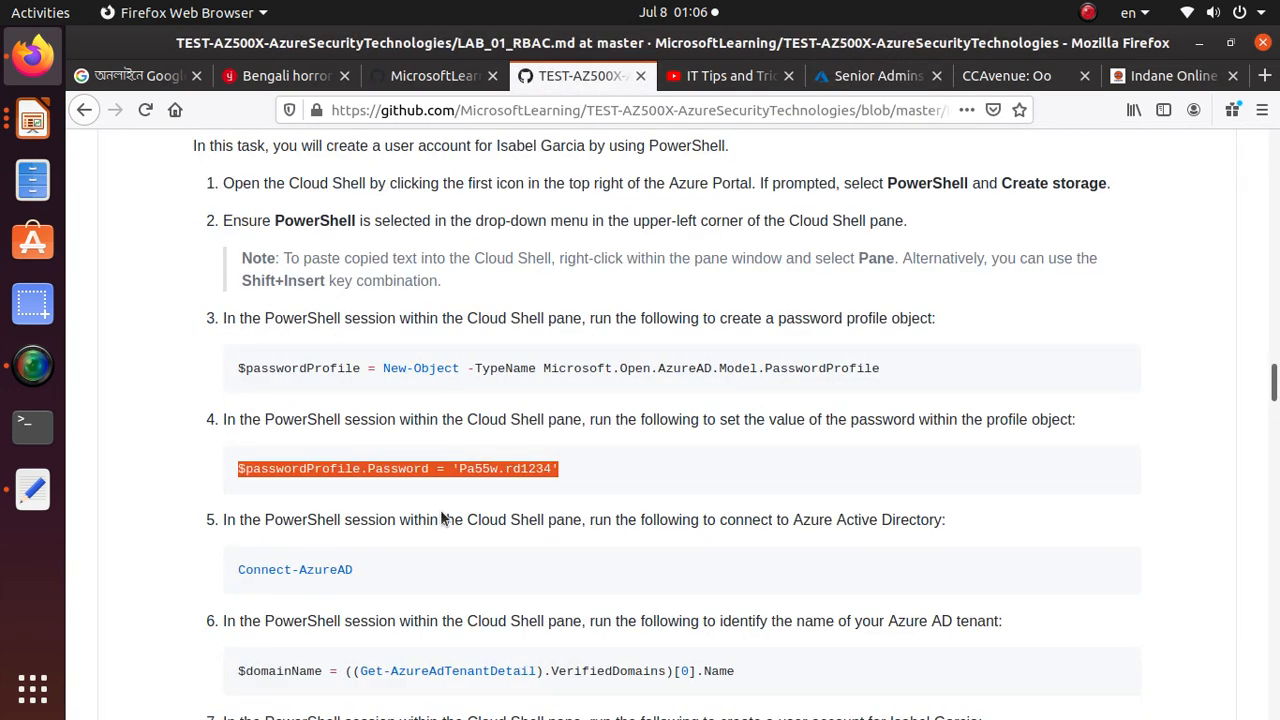
pyautogui.tripleClick(312, 570)
pyautogui.rightClick(312, 570)
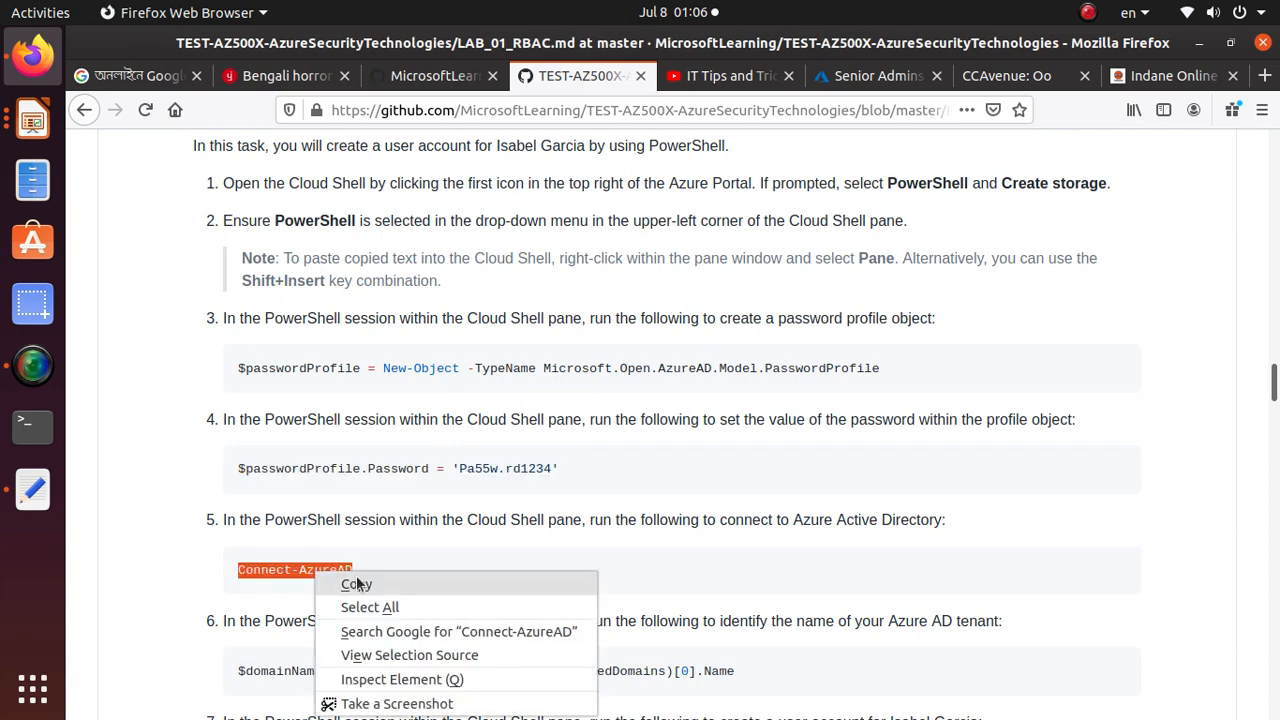
pyautogui.click(357, 579)
pyautogui.click(866, 76)
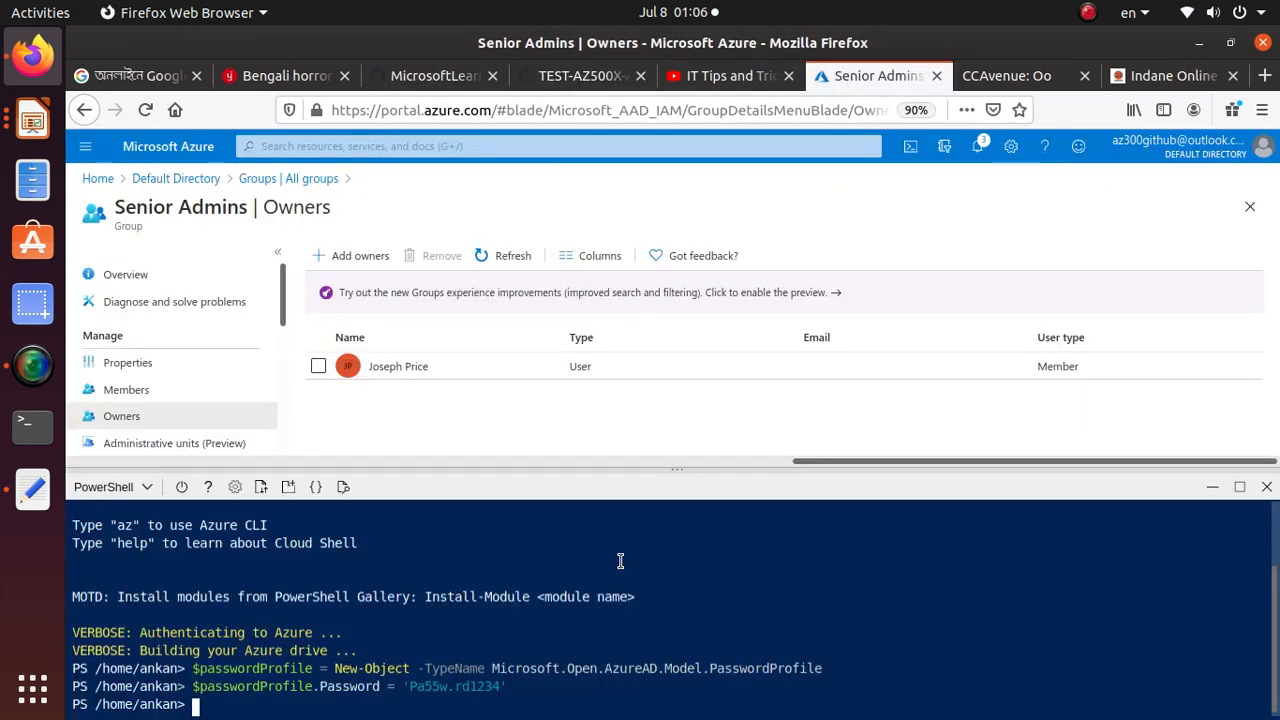
pyautogui.rightClick(463, 708)
pyautogui.click(520, 577)
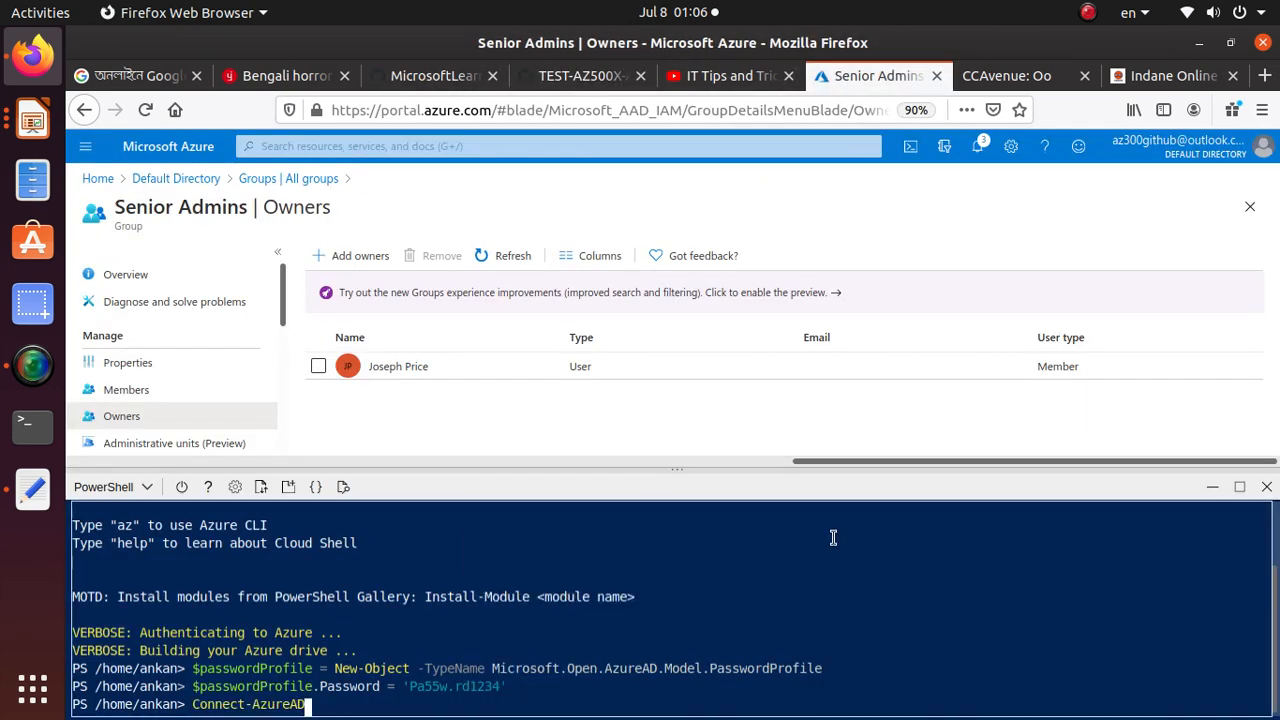
pyautogui.press('Return')
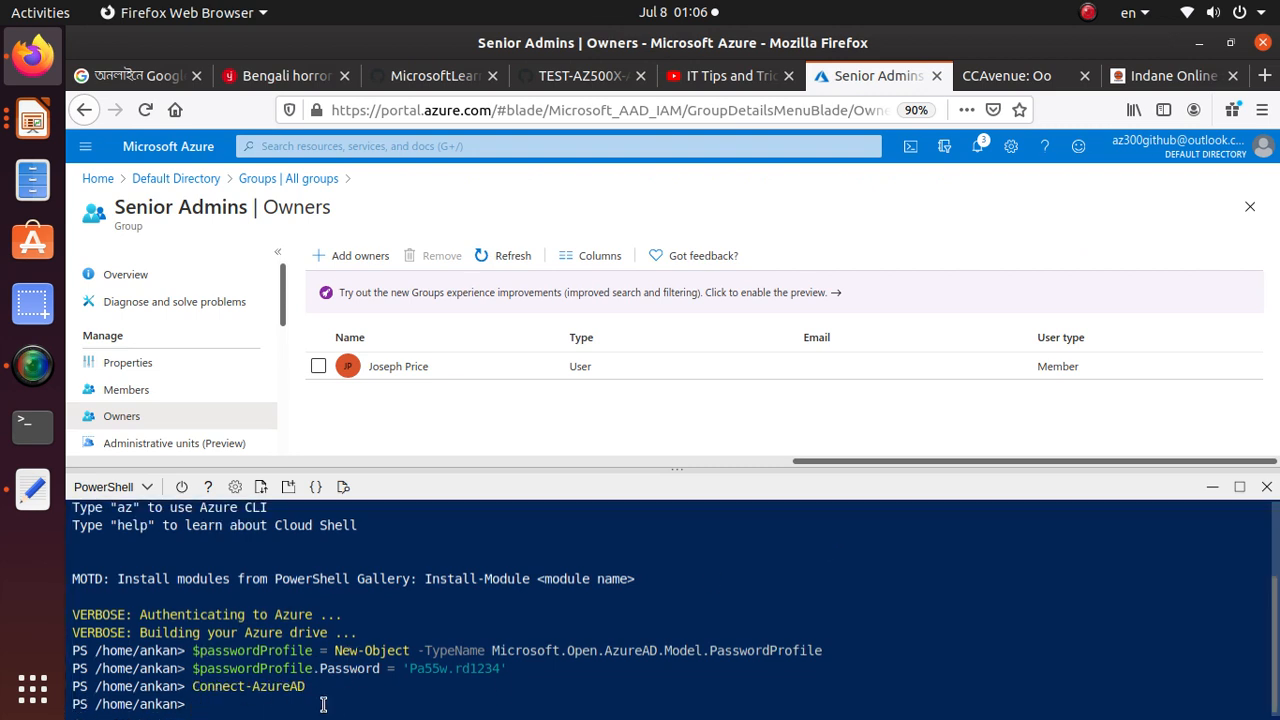
# Copy the step 6 command "$domainName = ((Get-AzureAdTenantDetail).VerifiedDomains)[0].Name" from the lab manual and run it in Cloud Shell
pyautogui.click(580, 75)
pyautogui.scroll(-4, 430, 510)
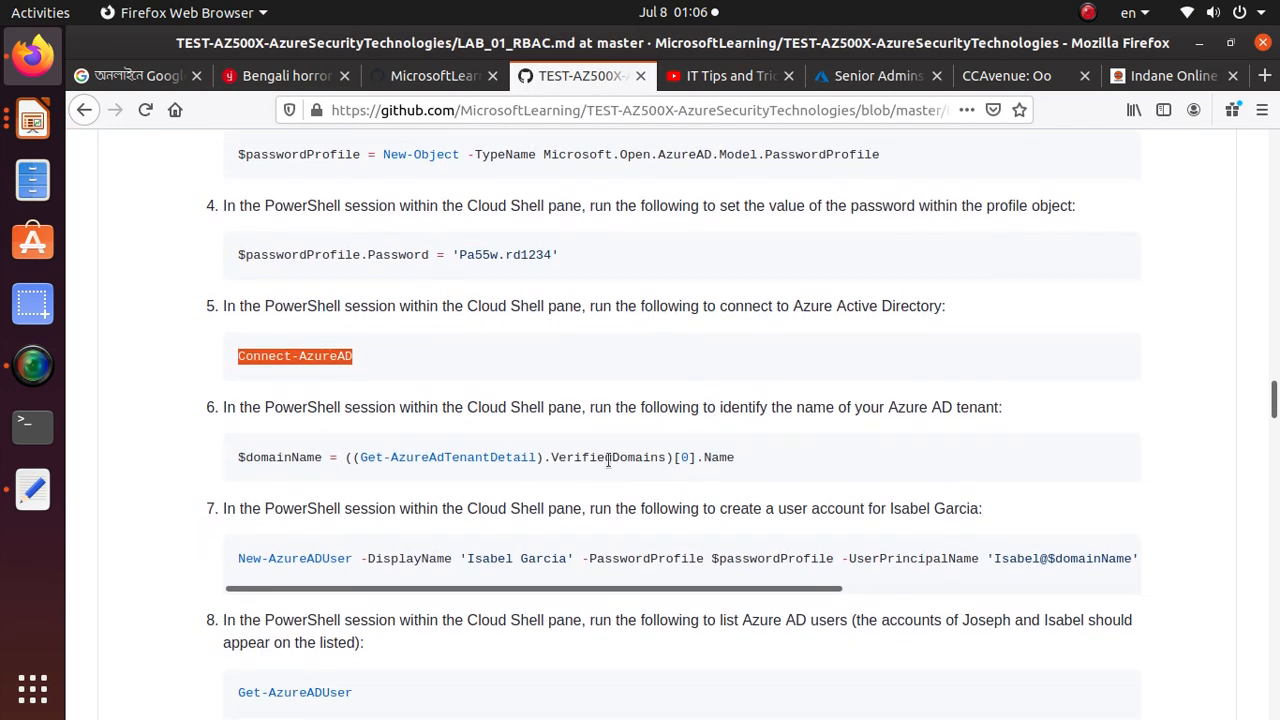
pyautogui.click(608, 460)
pyautogui.tripleClick(608, 460)
pyautogui.click(608, 460)
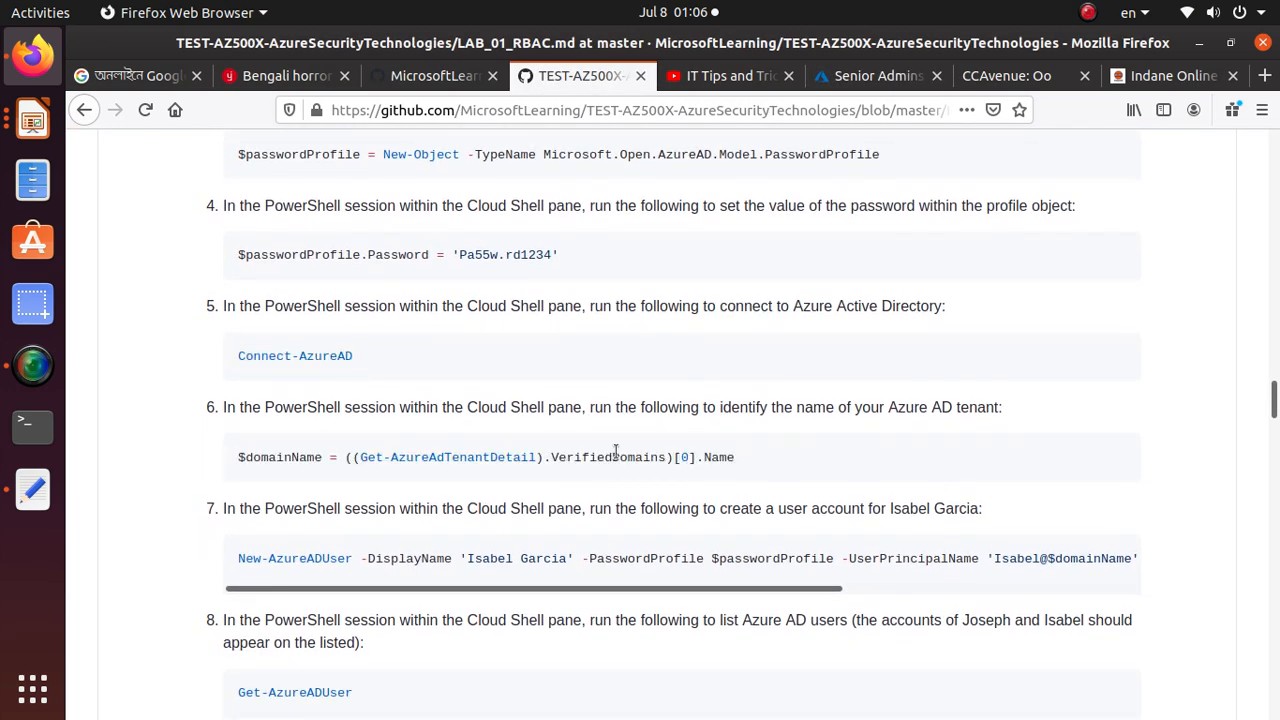
pyautogui.tripleClick(615, 456)
pyautogui.rightClick(617, 456)
pyautogui.click(652, 464)
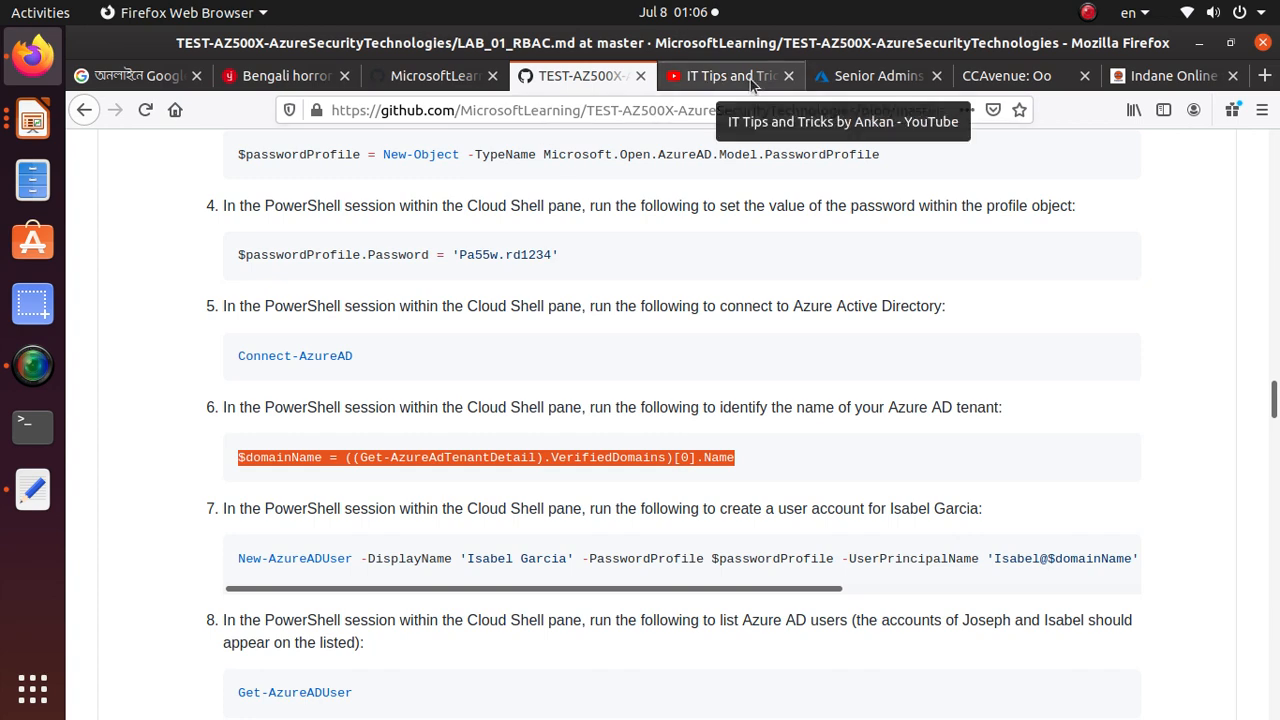
pyautogui.click(848, 80)
pyautogui.rightClick(280, 705)
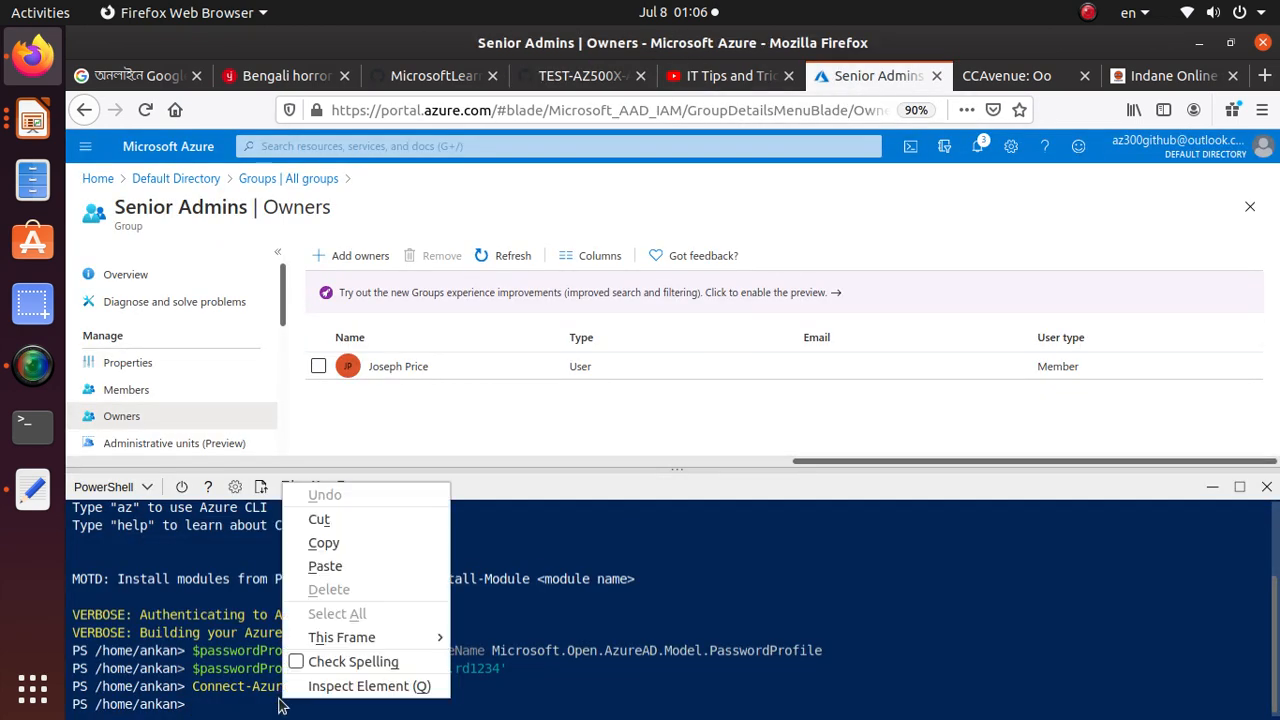
pyautogui.click(379, 564)
pyautogui.press('Return')
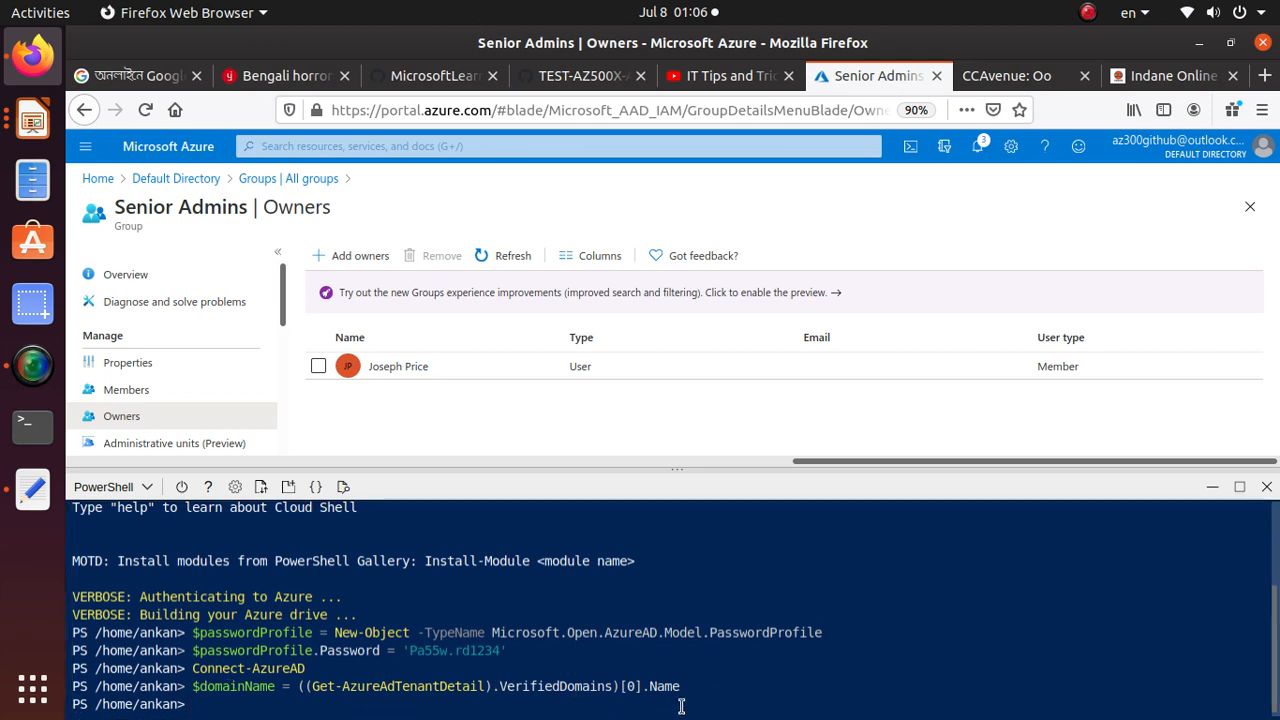
# Try to create the second user account by copying the step 7 New-AzureADUser command from the lab manual and running it in Cloud Shell
pyautogui.click(580, 76)
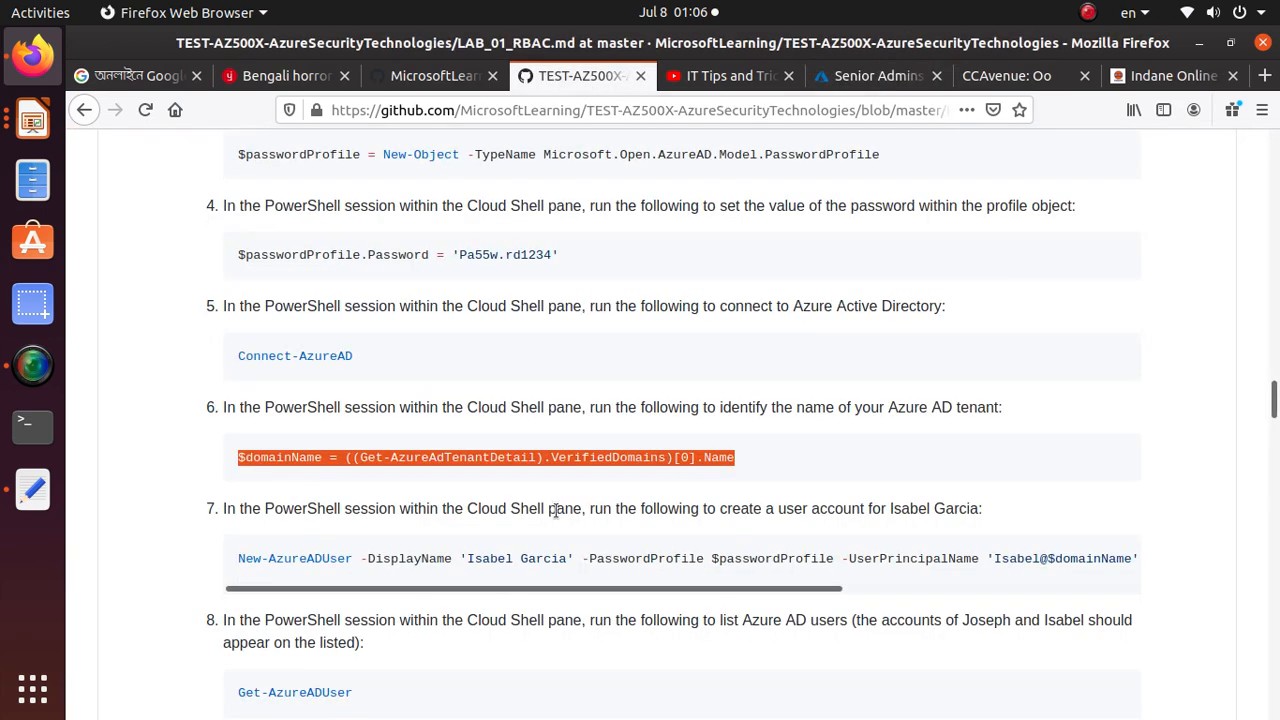
pyautogui.scroll(-1, 556, 510)
pyautogui.scroll(-1, 556, 510)
pyautogui.tripleClick(530, 452)
pyautogui.rightClick(535, 456)
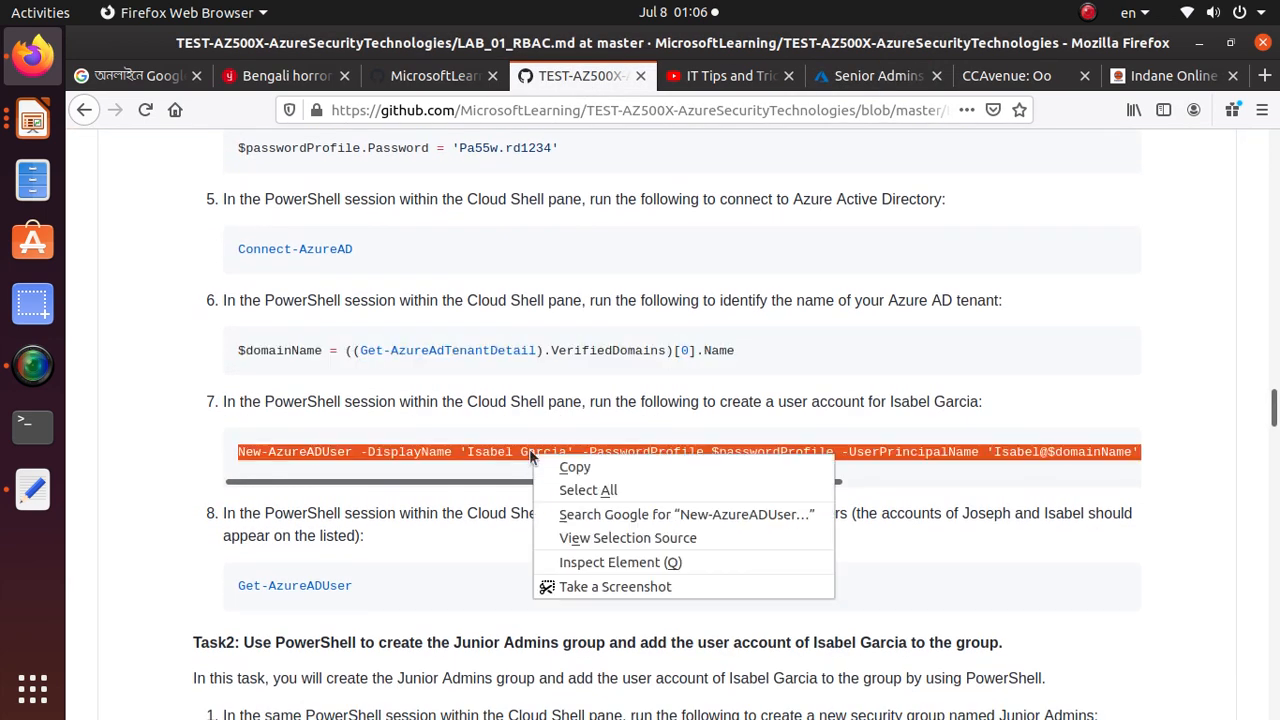
pyautogui.click(575, 467)
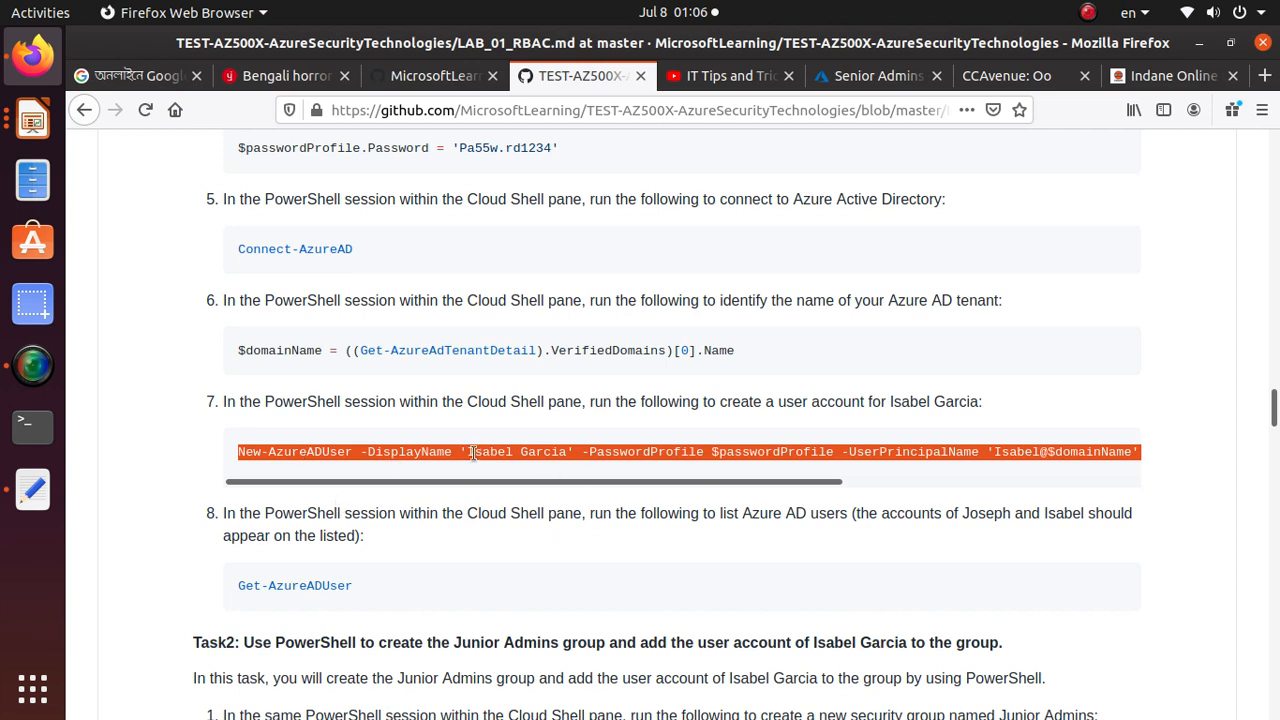
pyautogui.rightClick(697, 451)
pyautogui.click(740, 463)
pyautogui.hotkey('alt', 'Tab')
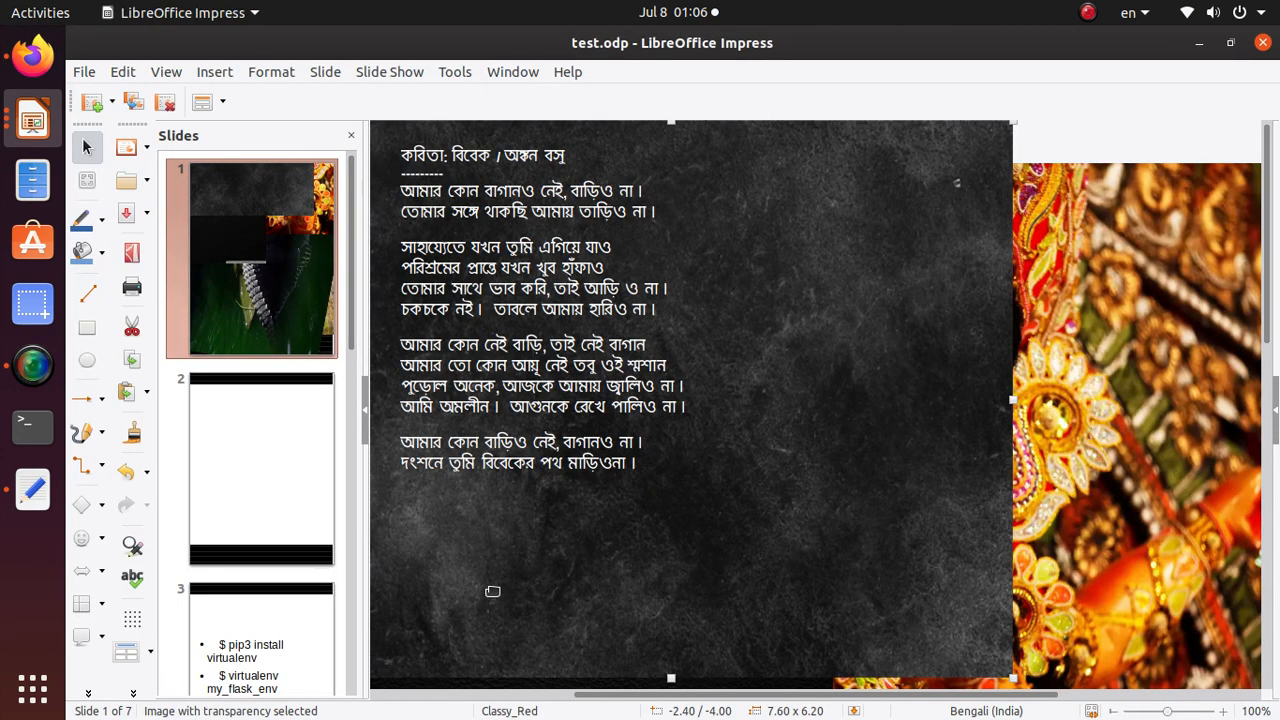
pyautogui.hotkey('alt', 'Tab')
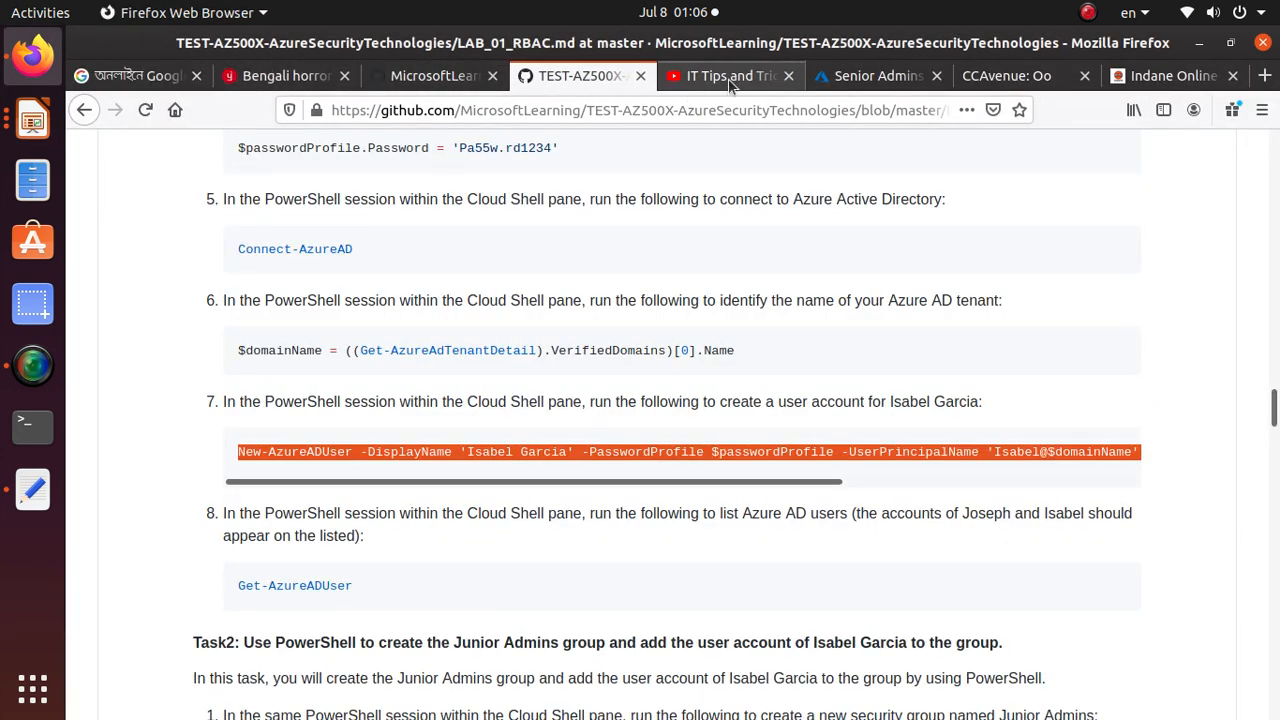
pyautogui.click(872, 76)
pyautogui.rightClick(425, 705)
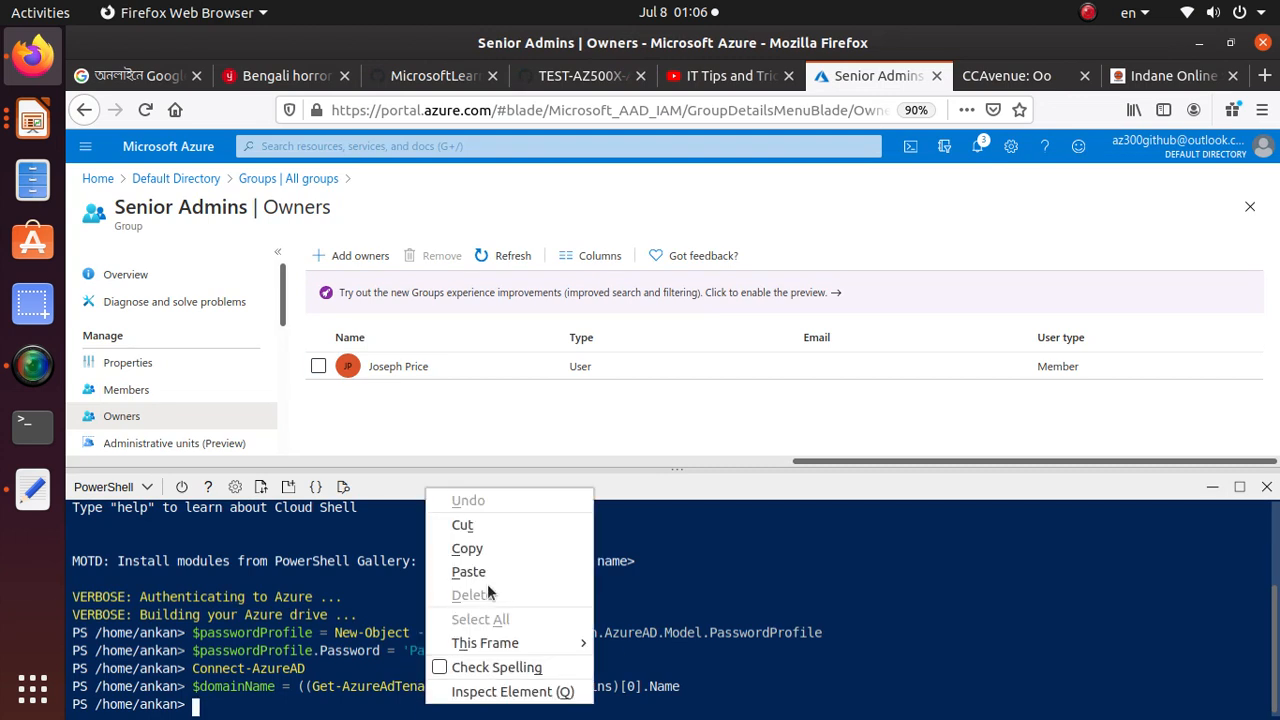
pyautogui.click(489, 572)
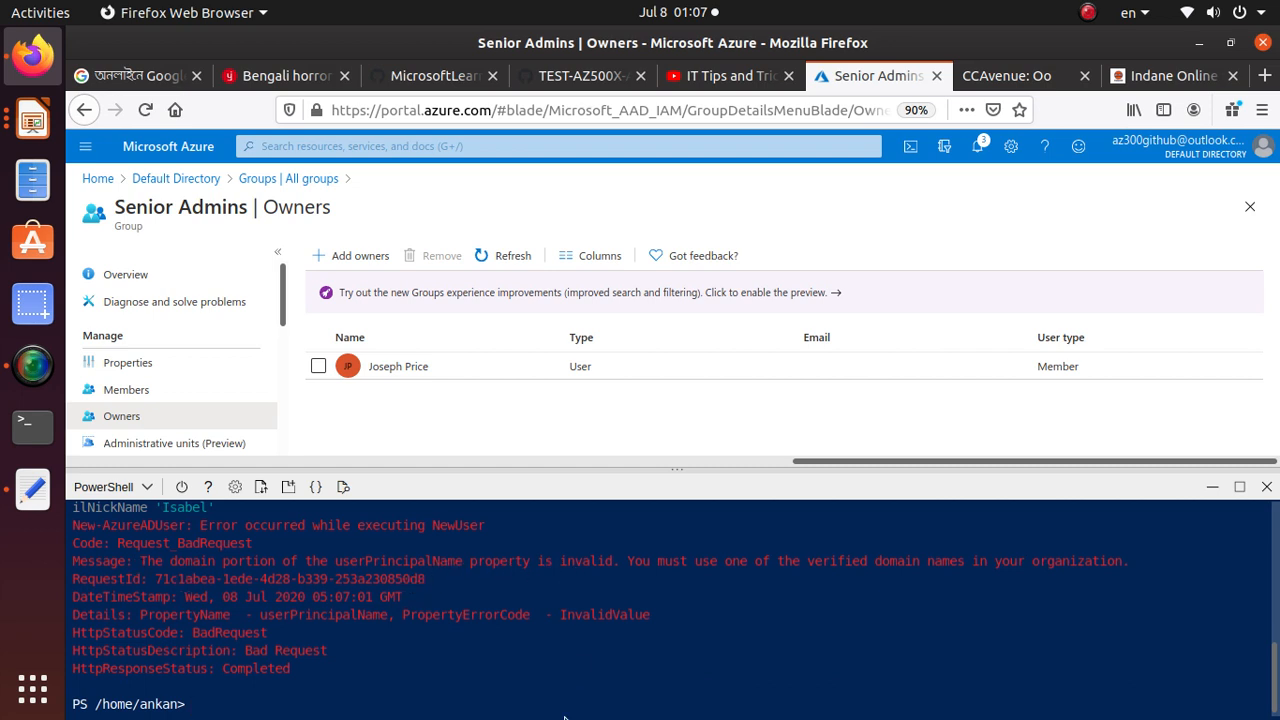
# Recall the New-AzureADUser command in Cloud Shell and examine its error output together with the commands run before it
pyautogui.press('Up')
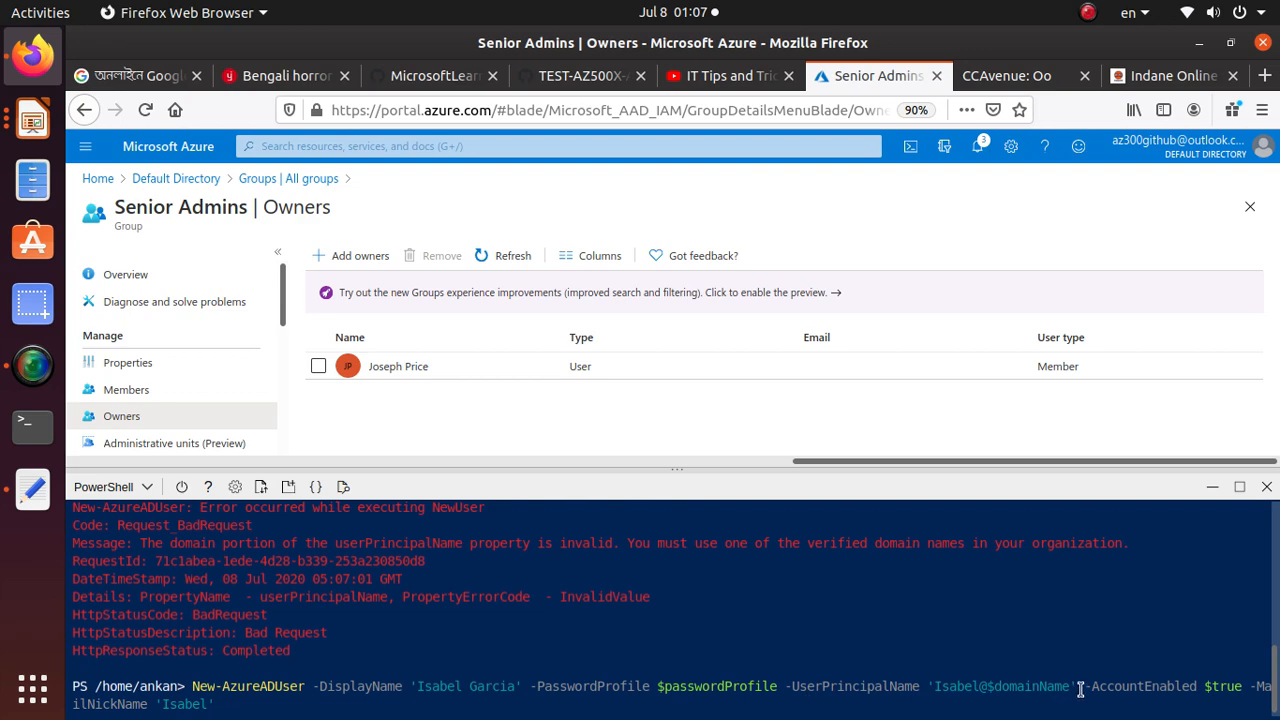
pyautogui.scroll(4, 343, 691)
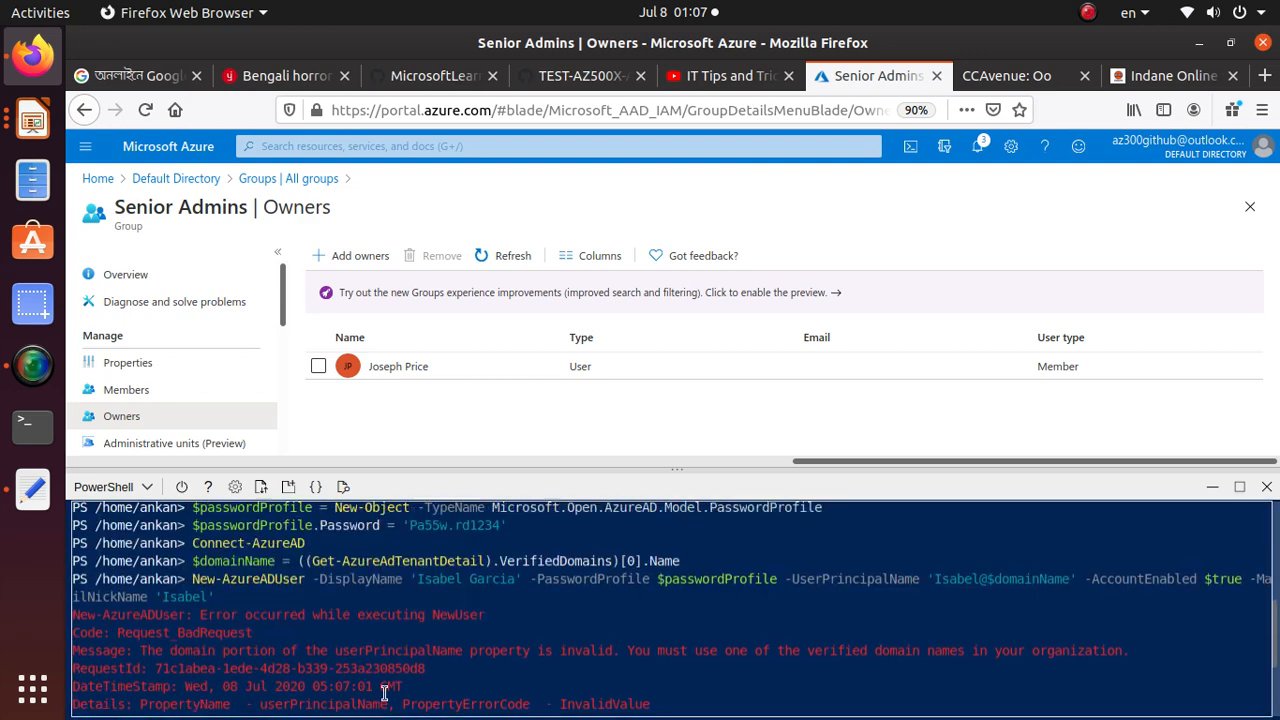
pyautogui.scroll(-4, 383, 691)
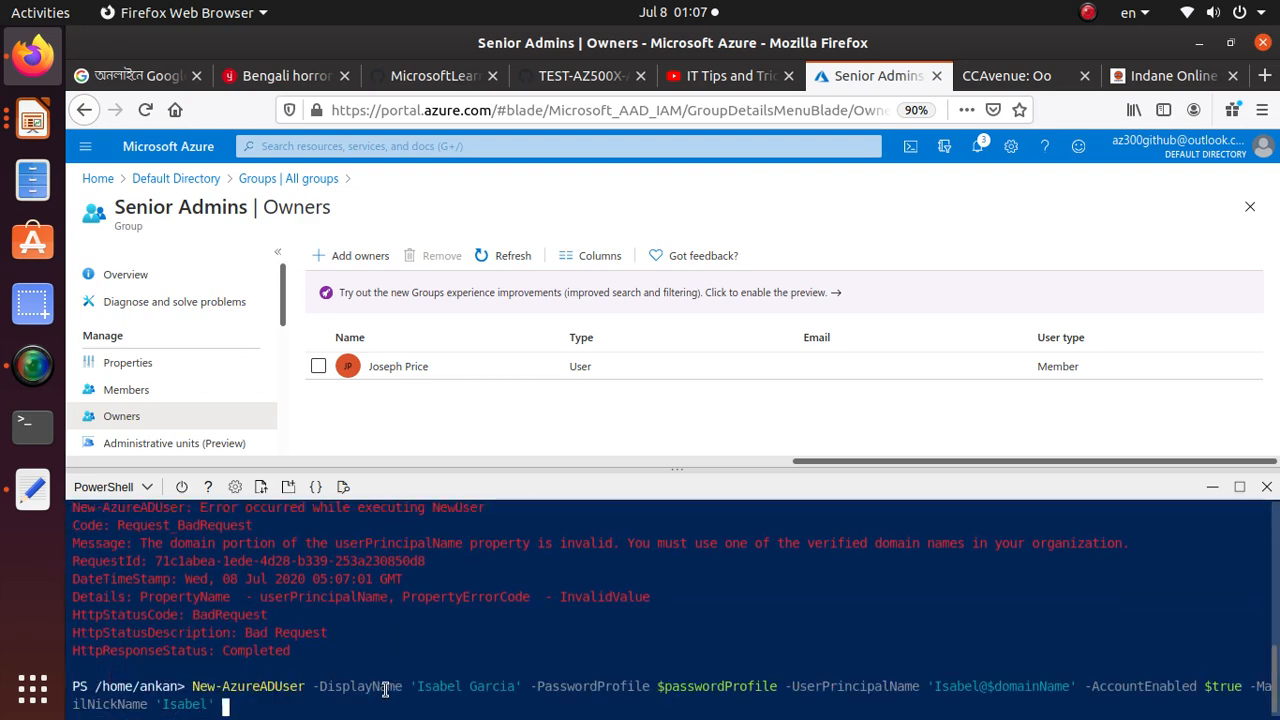
pyautogui.scroll(2, 385, 690)
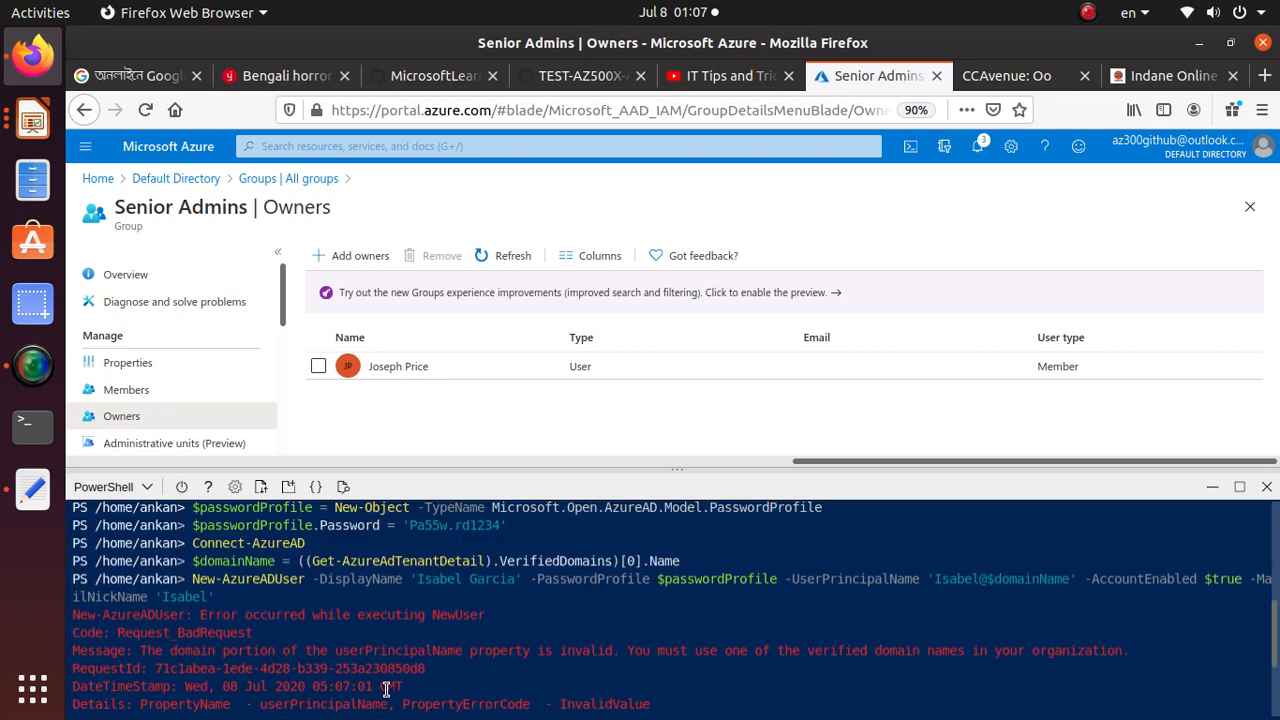
pyautogui.hotkey('alt', 'Tab')
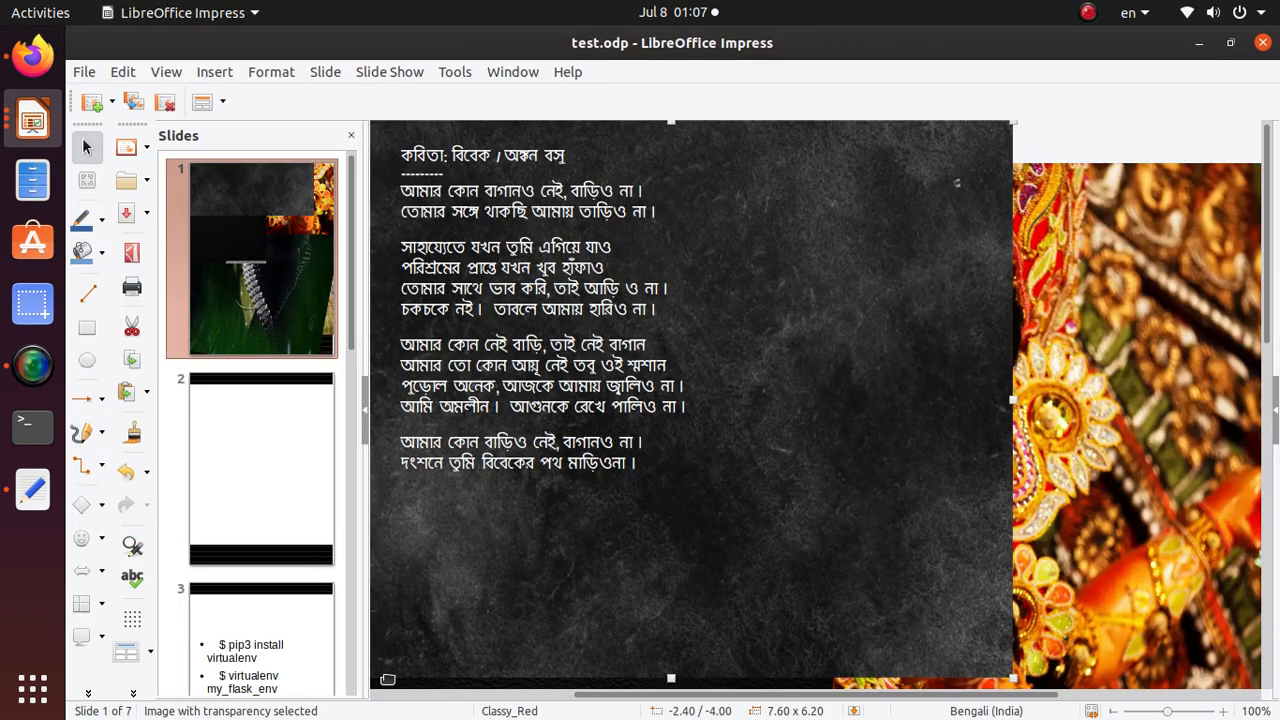
pyautogui.hotkey('alt', 'Tab')
# Copy the step 6 $domainName command from the lab manual again and look over the AZ-500-Azure-Security repository page
pyautogui.click(580, 76)
pyautogui.scroll(2, 381, 497)
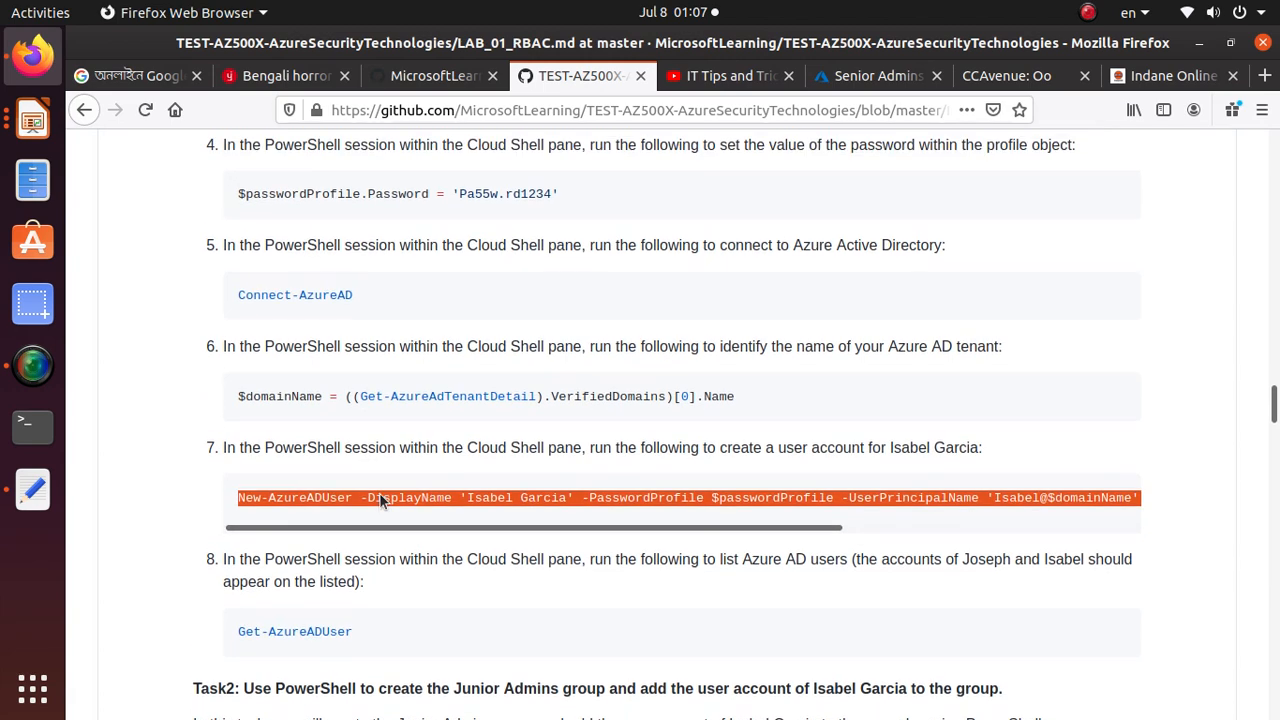
pyautogui.tripleClick(621, 451)
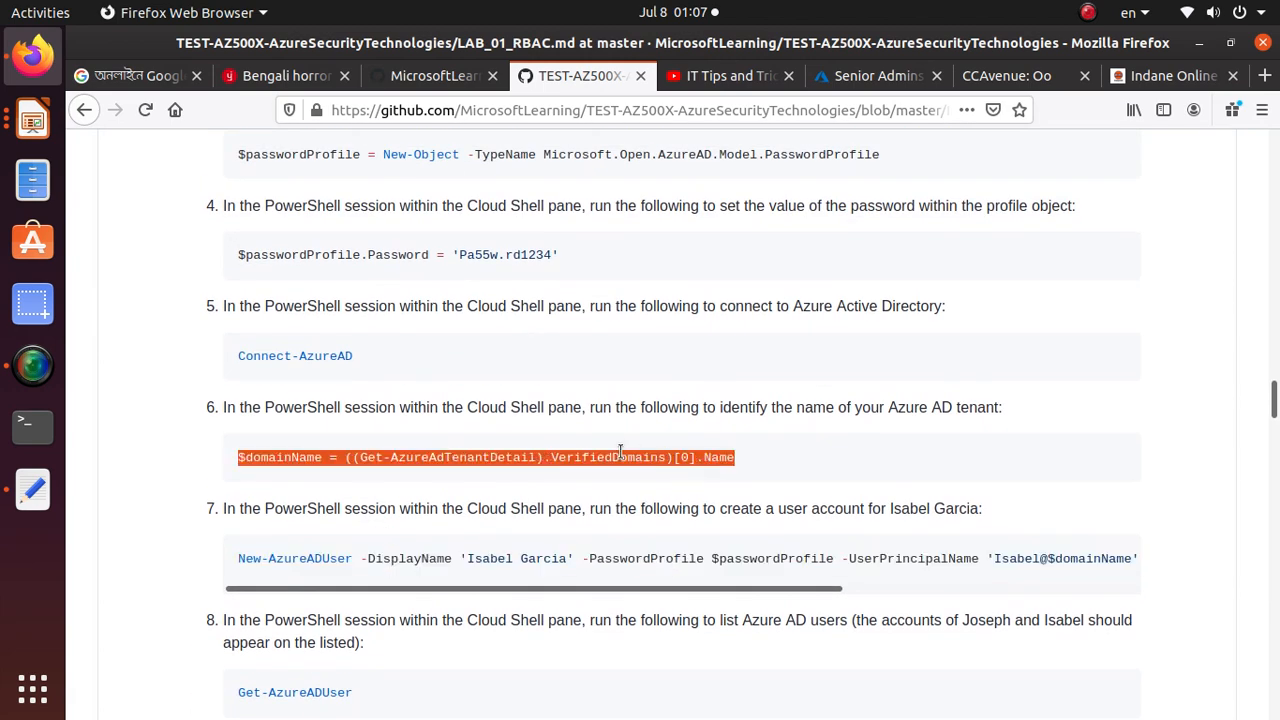
pyautogui.rightClick(621, 451)
pyautogui.click(664, 469)
pyautogui.hotkey('alt', 'Tab')
pyautogui.hotkey('alt', 'Tab')
pyautogui.click(437, 76)
pyautogui.scroll(-5, 465, 590)
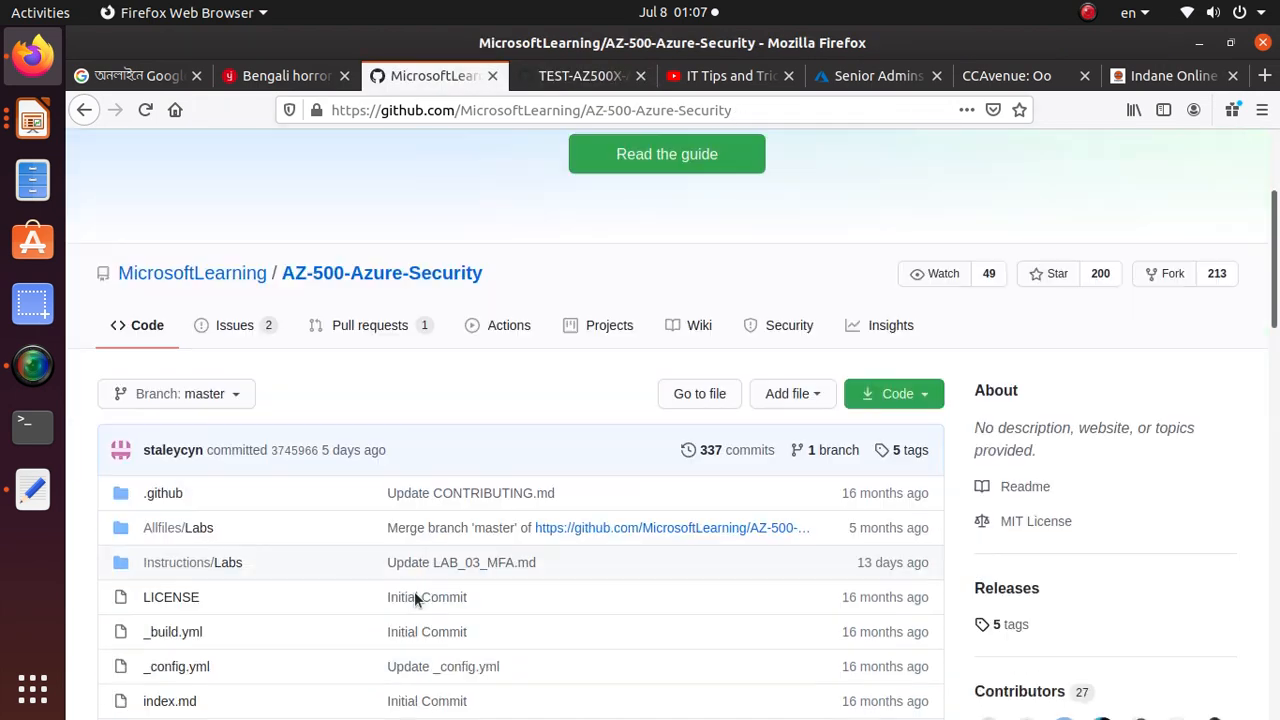
pyautogui.scroll(4, 422, 580)
# Return to Cloud Shell and rerun the earlier command "$domainName = ((Get-AzureAdTenantDetail).VerifiedDomains)[0].Name" from the history
pyautogui.click(878, 77)
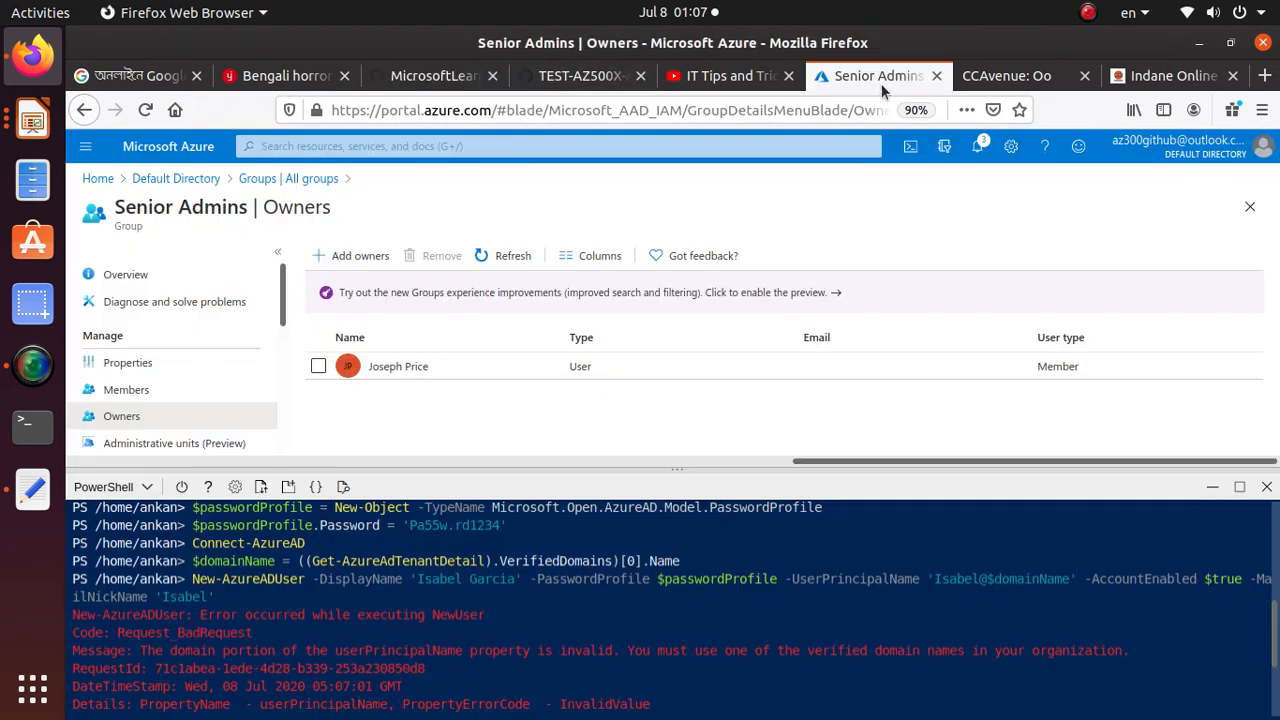
pyautogui.press('Up')
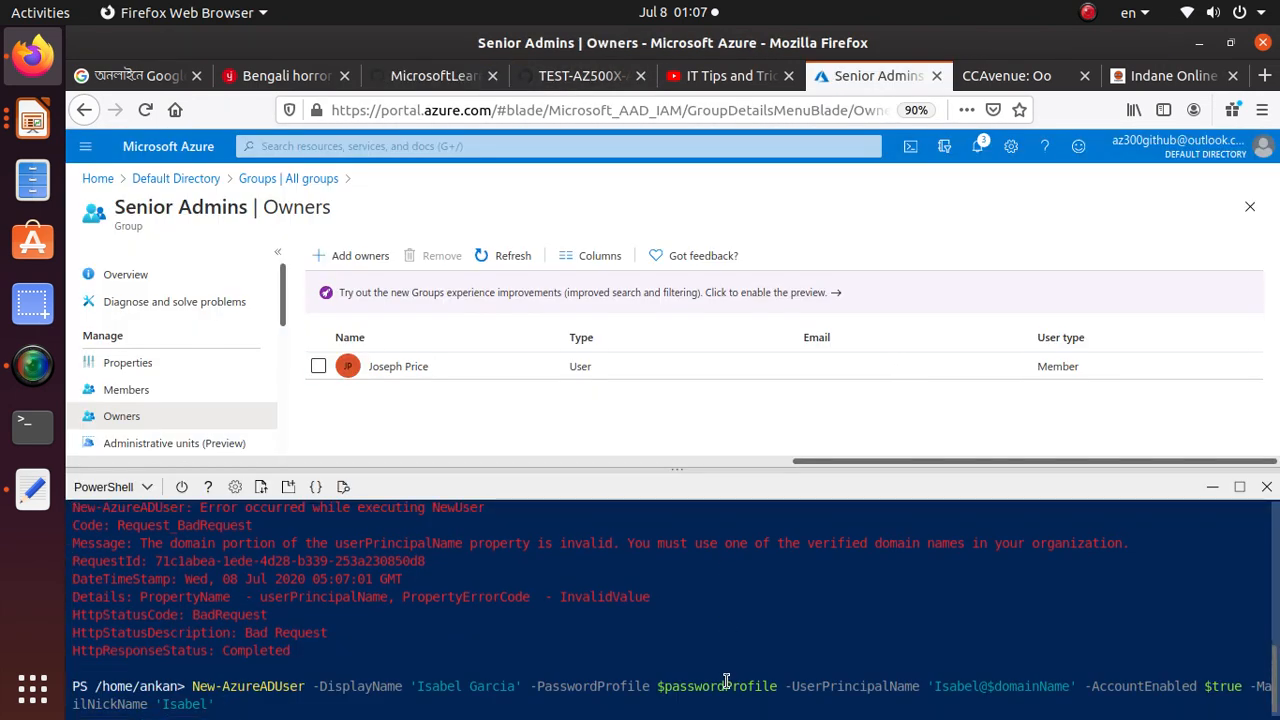
pyautogui.press('Up')
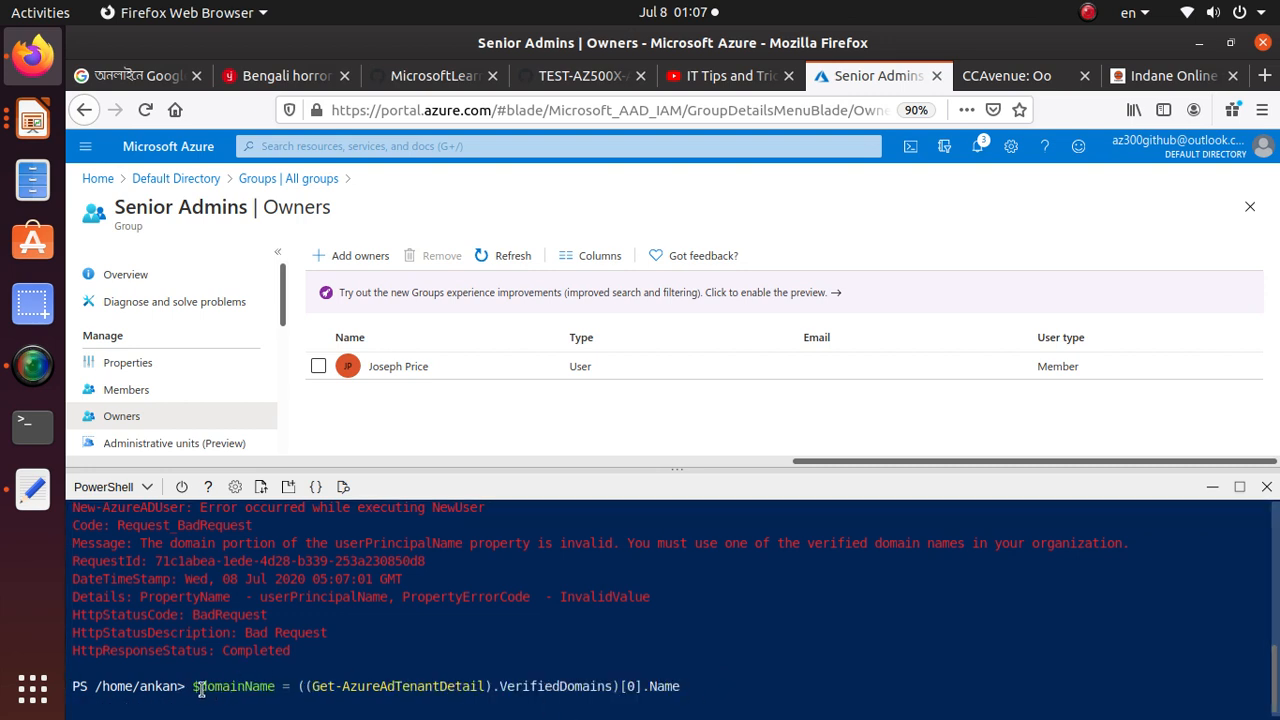
pyautogui.press('Return')
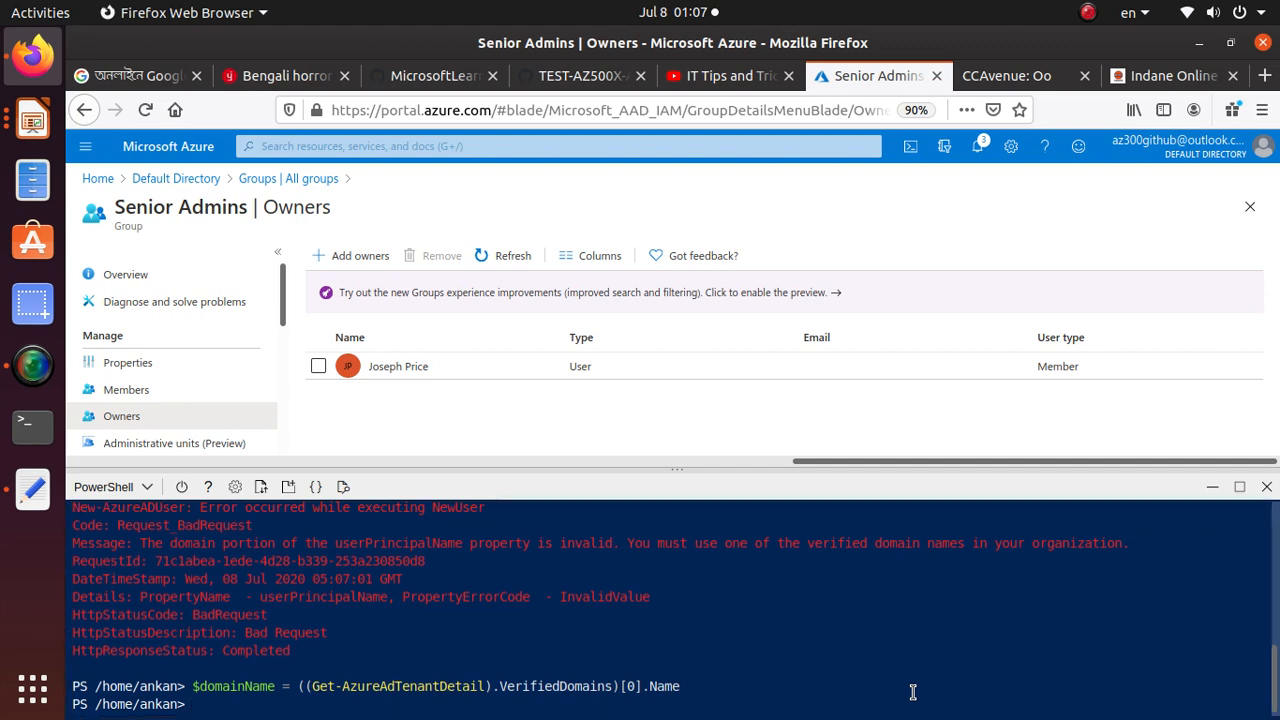
# Print the domain variable in Cloud Shell with "echo $domainName" and check the domain name it returns
pyautogui.write('ech')
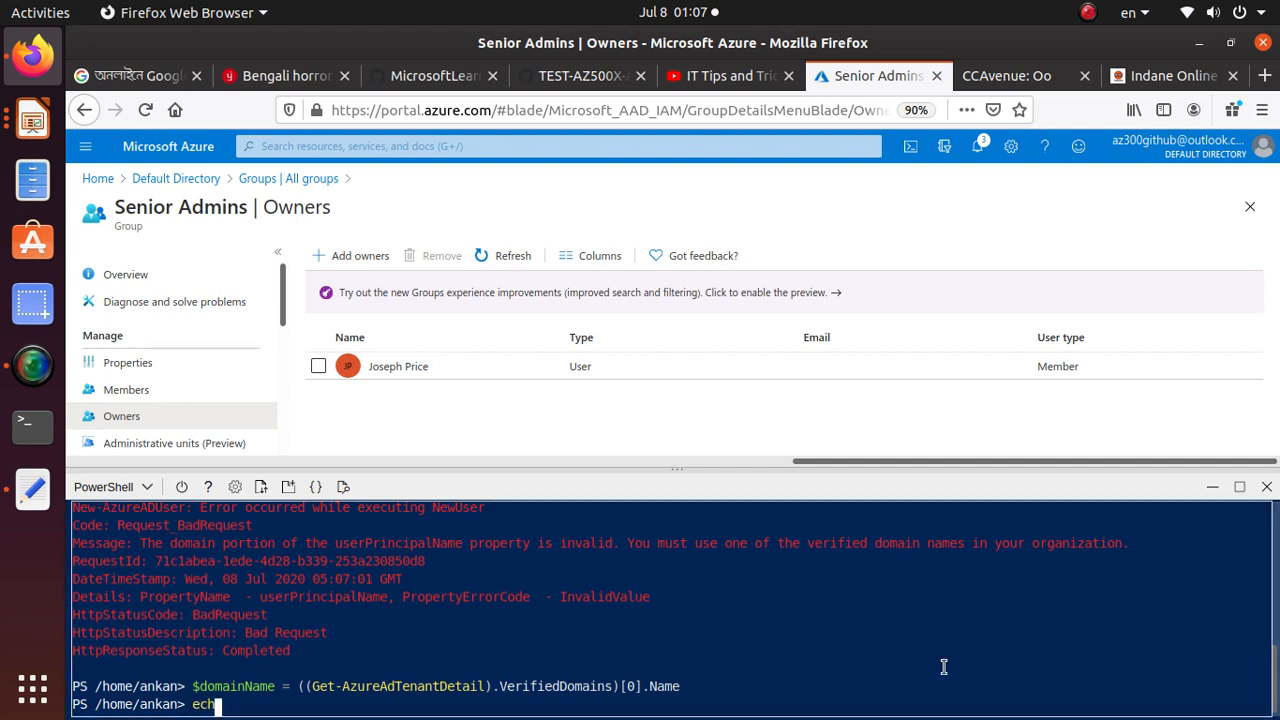
pyautogui.write('o Do')
pyautogui.press('BackSpace')
pyautogui.press('BackSpace')
pyautogui.write('doma')
pyautogui.press('BackSpace')
pyautogui.press('BackSpace')
pyautogui.press('BackSpace')
pyautogui.press('BackSpace')
pyautogui.write('$domainName')
pyautogui.press('Return')
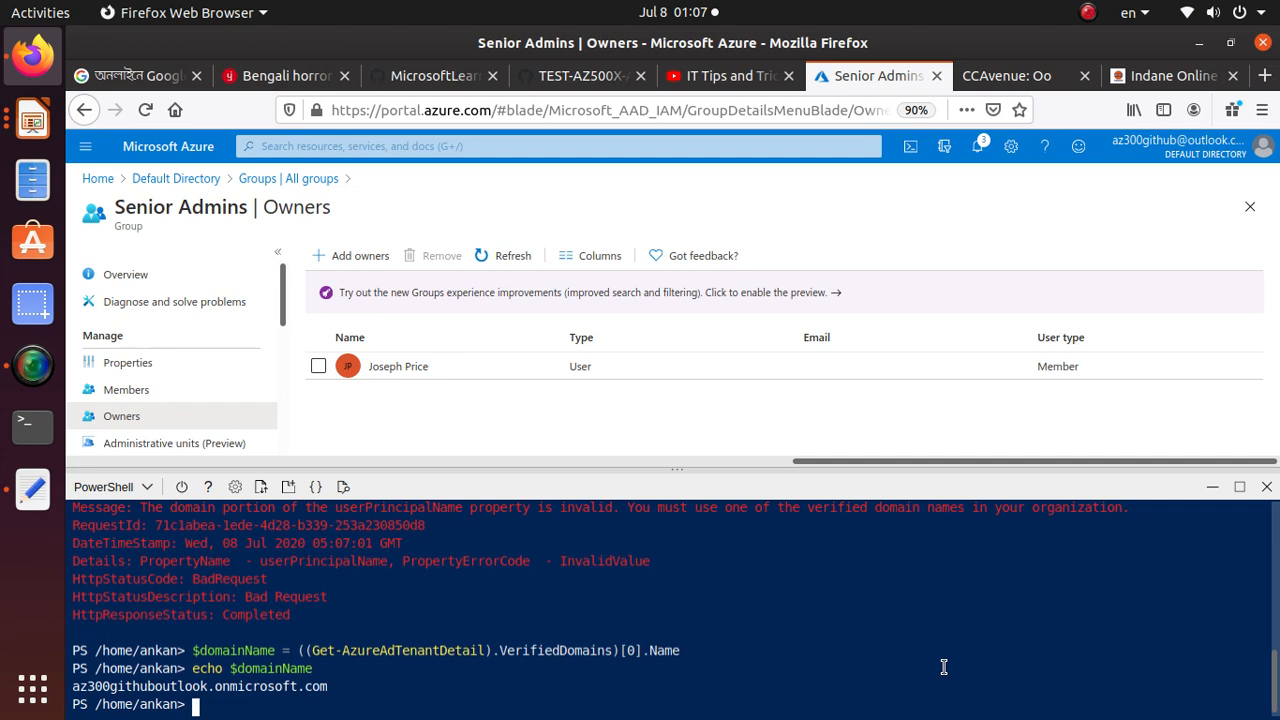
pyautogui.moveTo(330, 686); pyautogui.dragTo(60, 690)
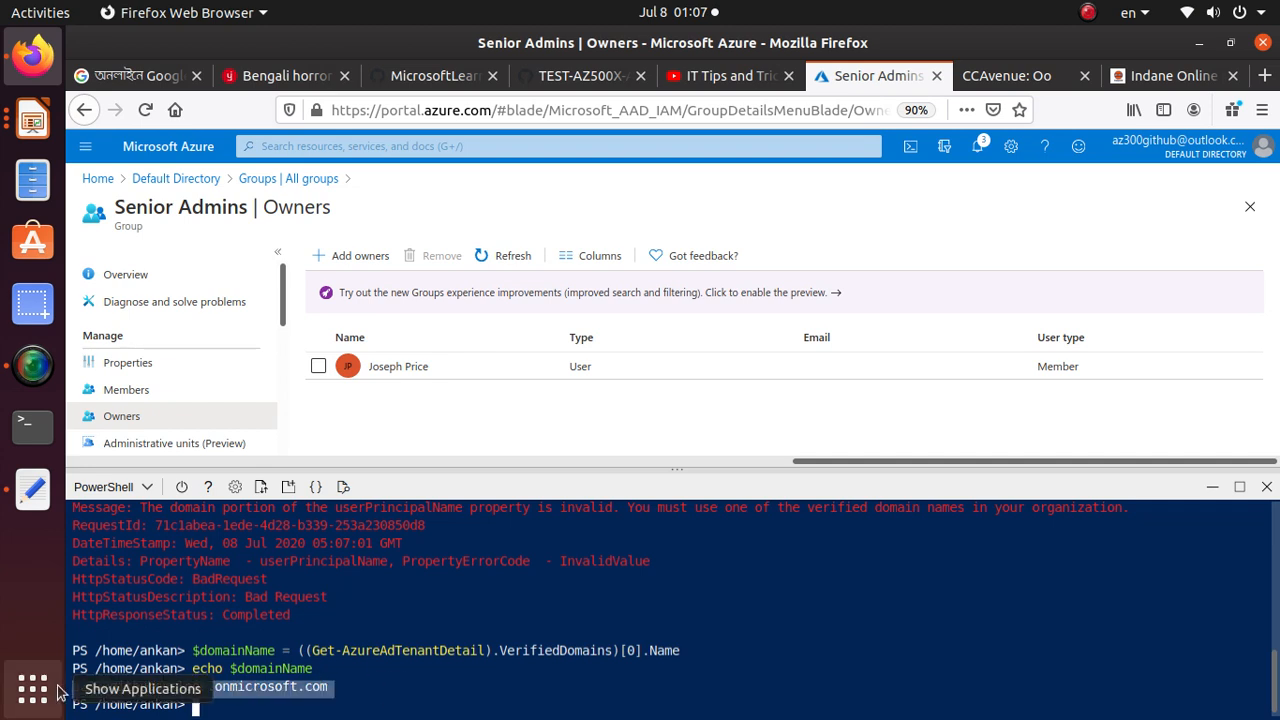
pyautogui.click(517, 705)
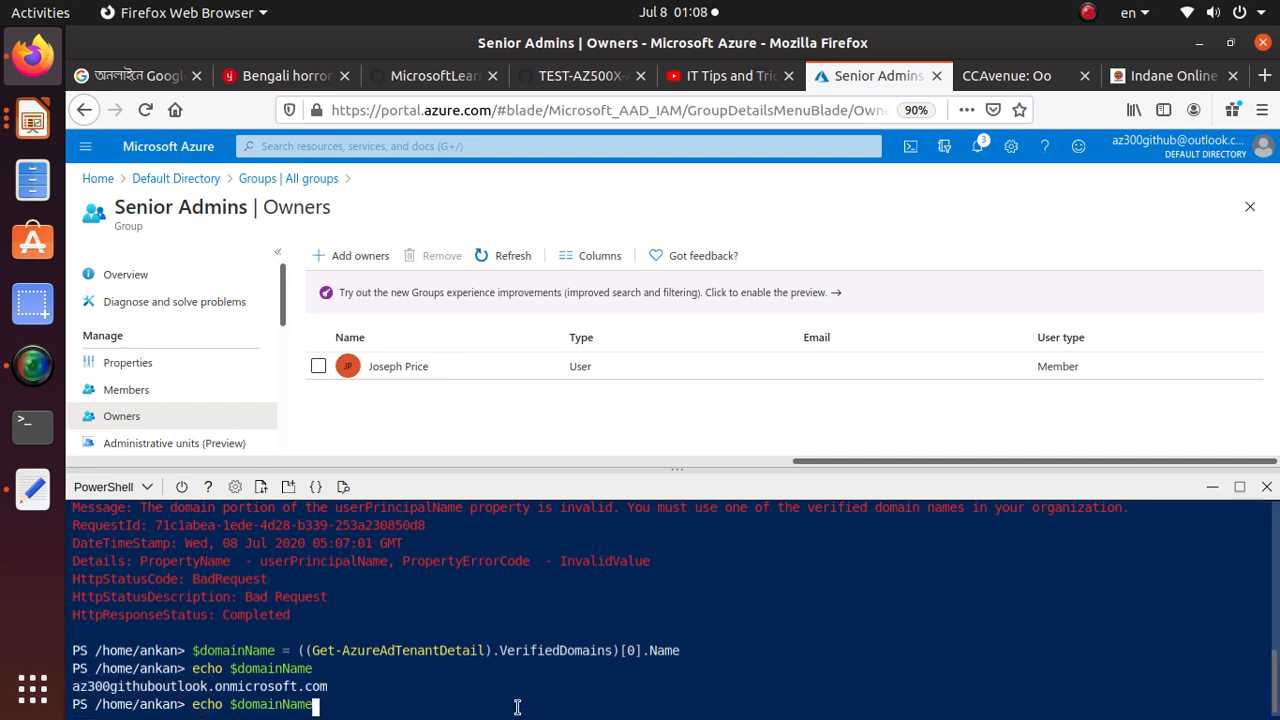
# Recall the New-AzureADUser command, remove the single quotes around the -UserPrincipalName value so $domainName expands, and run it
pyautogui.press('Up')
pyautogui.press('Up')
pyautogui.press('Up')
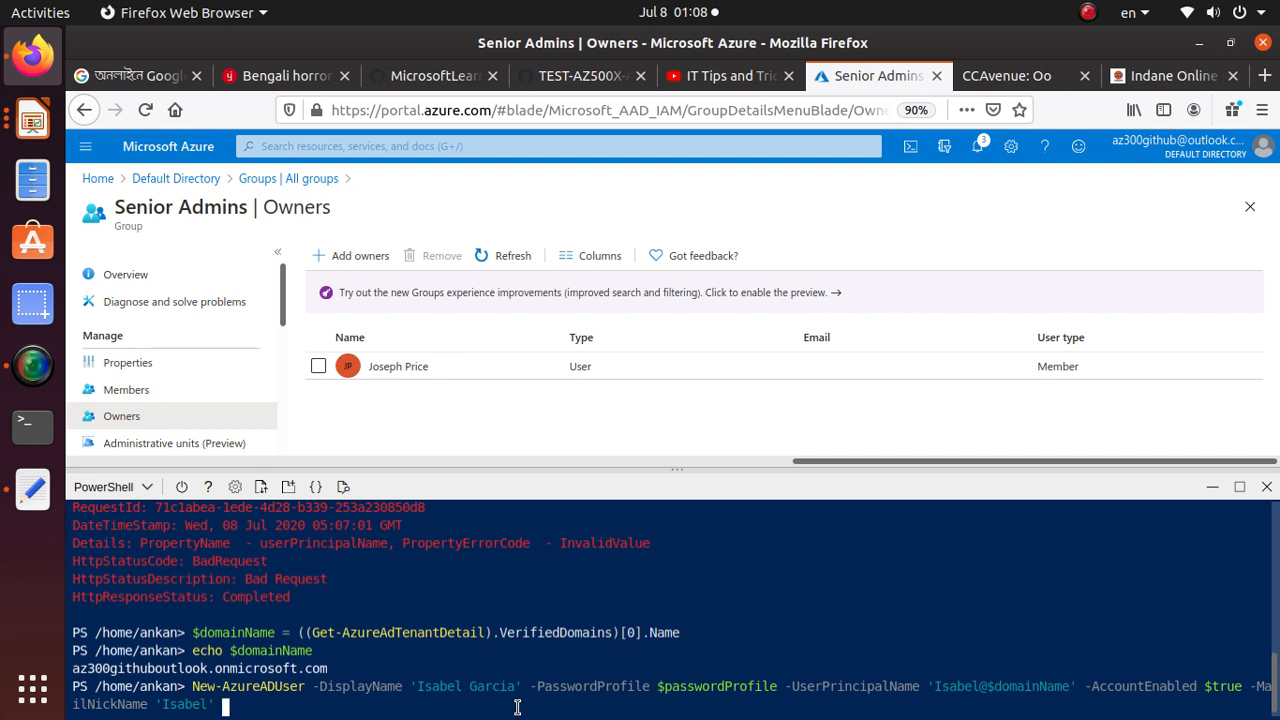
pyautogui.hotkey('ctrl', 'Left')
pyautogui.hotkey('ctrl', 'Left')
pyautogui.hotkey('ctrl', 'Left')
pyautogui.hotkey('ctrl', 'Left')
pyautogui.hotkey('ctrl', 'Left')
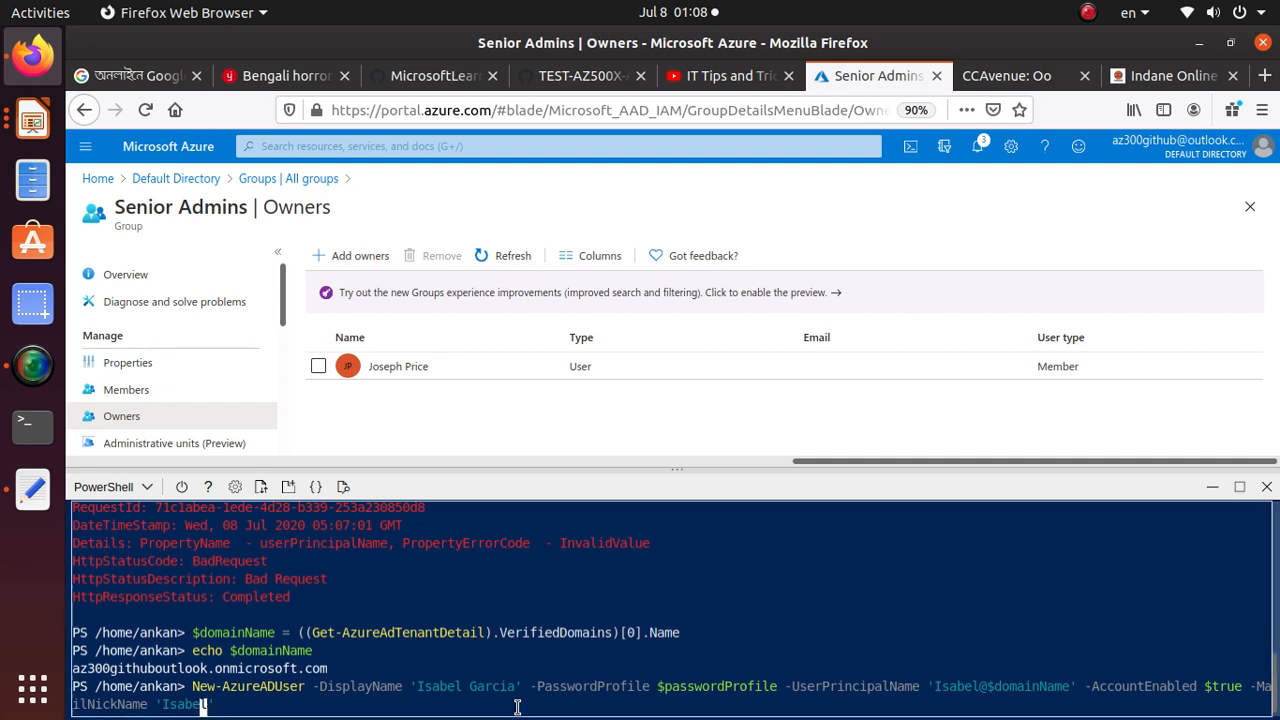
pyautogui.press('Left')
pyautogui.press('Left')
pyautogui.press('Left')
pyautogui.press('Left')
pyautogui.press('Left')
pyautogui.press('Left')
pyautogui.press('Left')
pyautogui.press('Left')
pyautogui.press('Left')
pyautogui.press('Left')
pyautogui.press('Left')
pyautogui.press('Left')
pyautogui.press('Left')
pyautogui.press('Left')
pyautogui.press('Left')
pyautogui.press('Left')
pyautogui.press('Left')
pyautogui.press('Left')
pyautogui.press('Left')
pyautogui.press('Left')
pyautogui.press('Left')
pyautogui.press('Left')
pyautogui.press('Left')
pyautogui.press('Left')
pyautogui.press('Left')
pyautogui.press('Left')
pyautogui.press('Left')
pyautogui.press('Left')
pyautogui.press('Left')
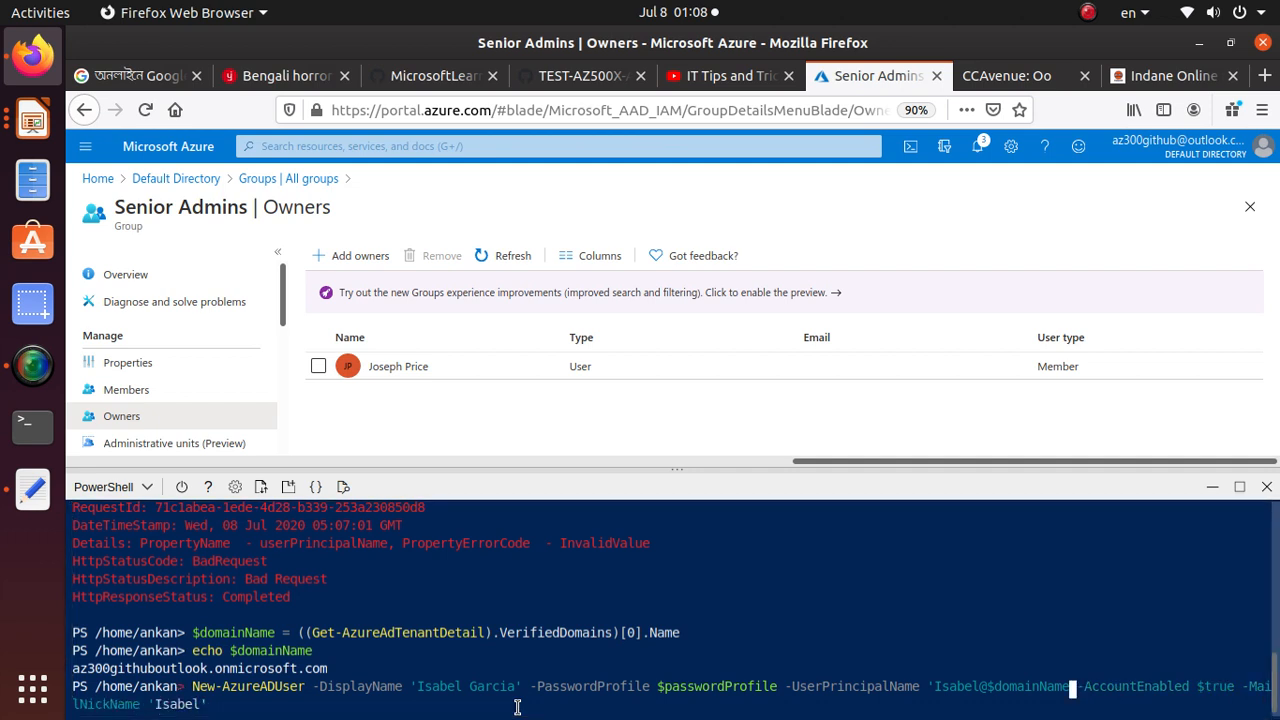
pyautogui.press('Left')
pyautogui.press('Left')
pyautogui.press('Left')
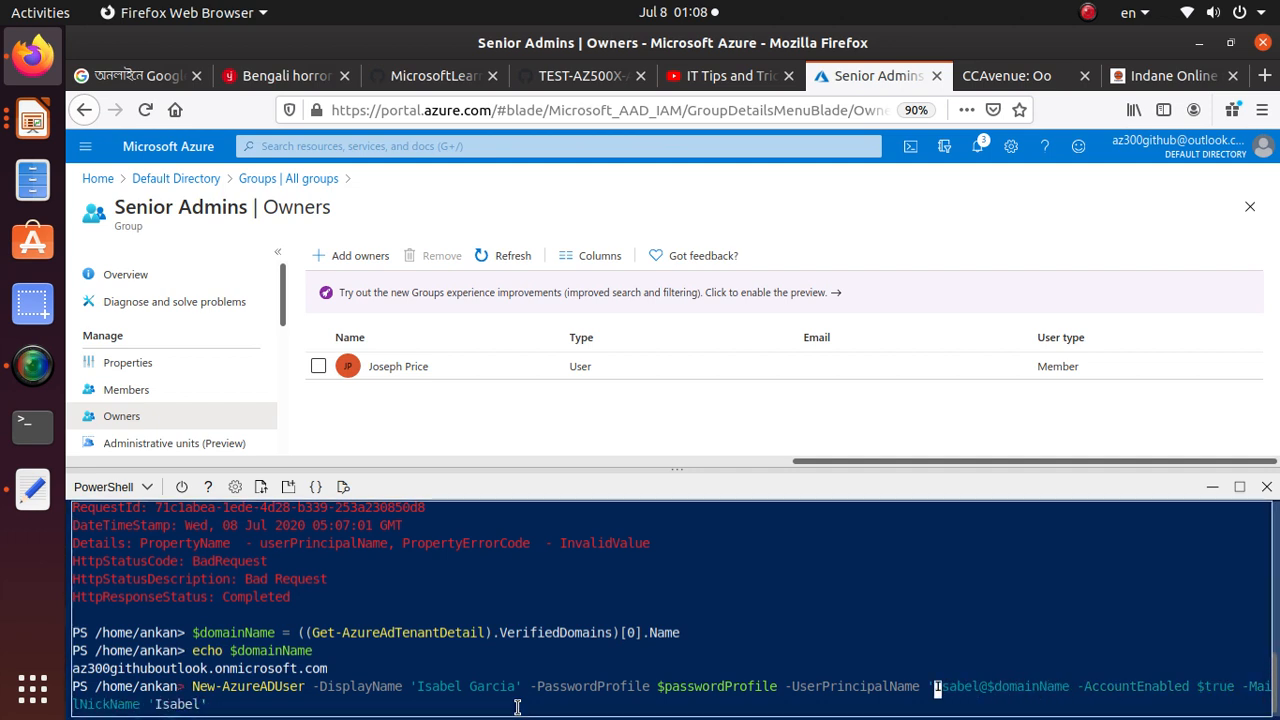
pyautogui.press('BackSpace')
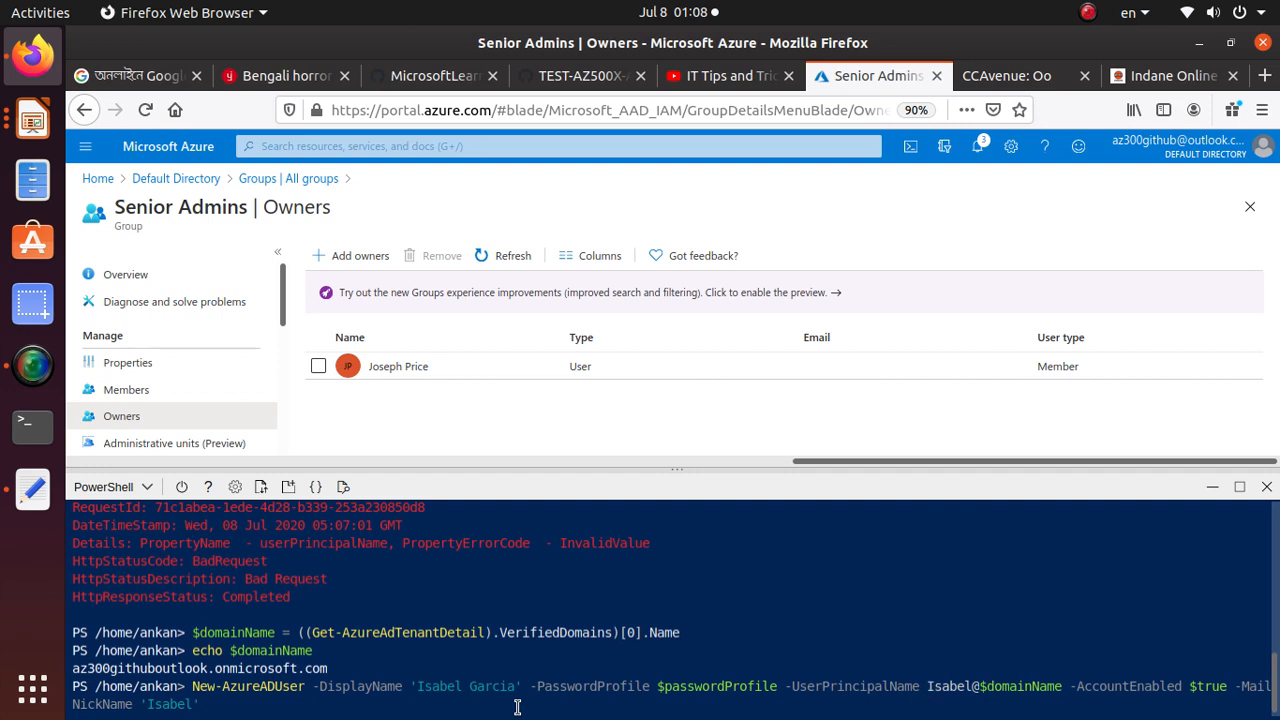
pyautogui.press('Return')
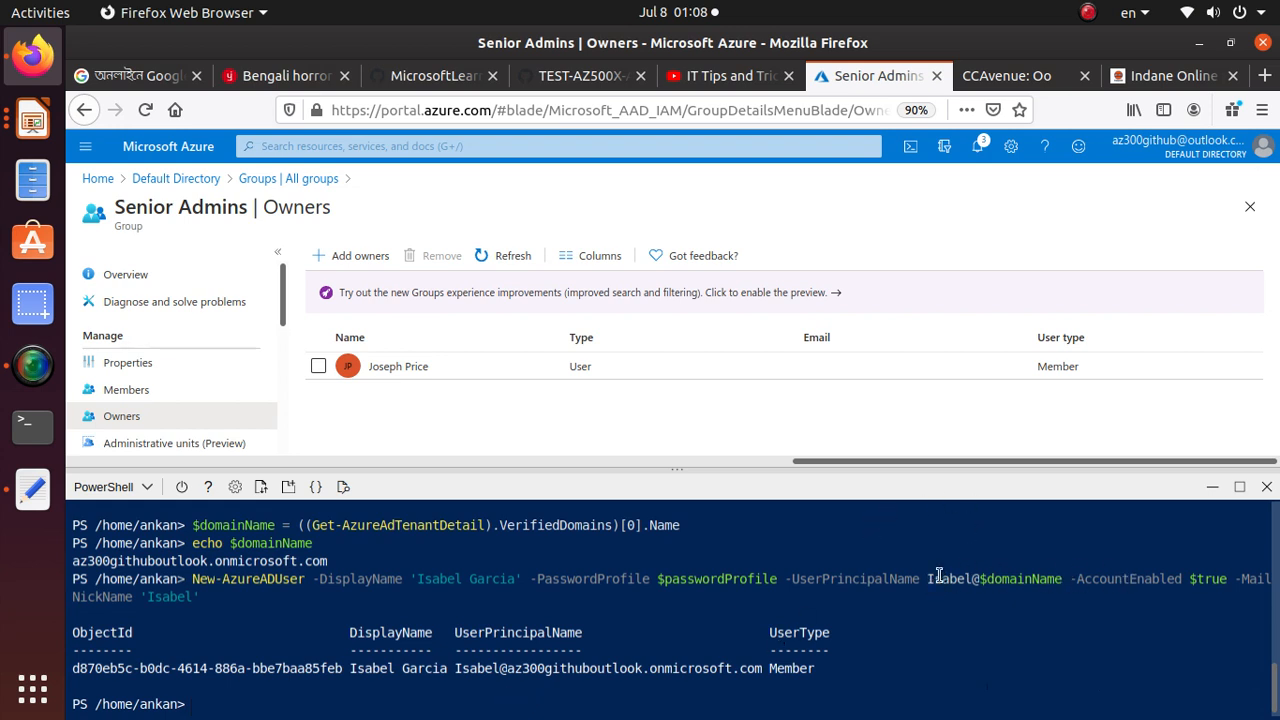
# Compare the $domainName part of the executed New-AzureADUser command with the step 7 command in the lab manual
pyautogui.moveTo(983, 579); pyautogui.dragTo(1059, 579)
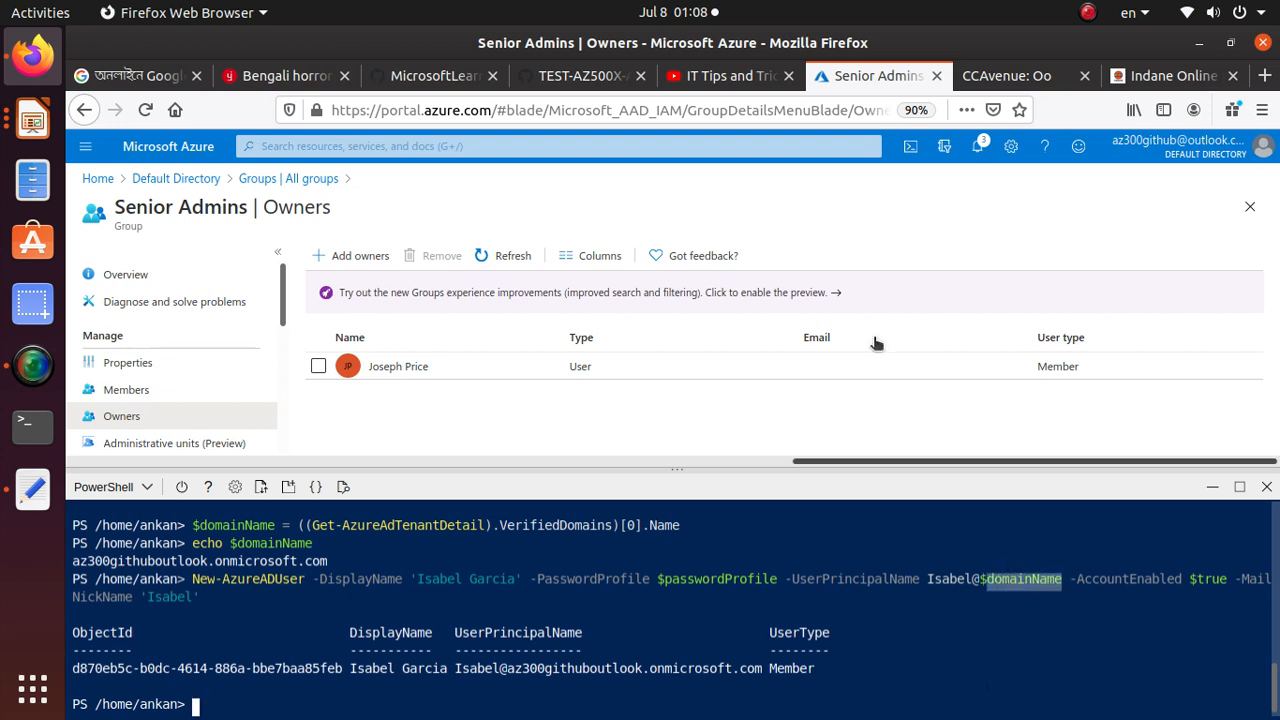
pyautogui.click(565, 79)
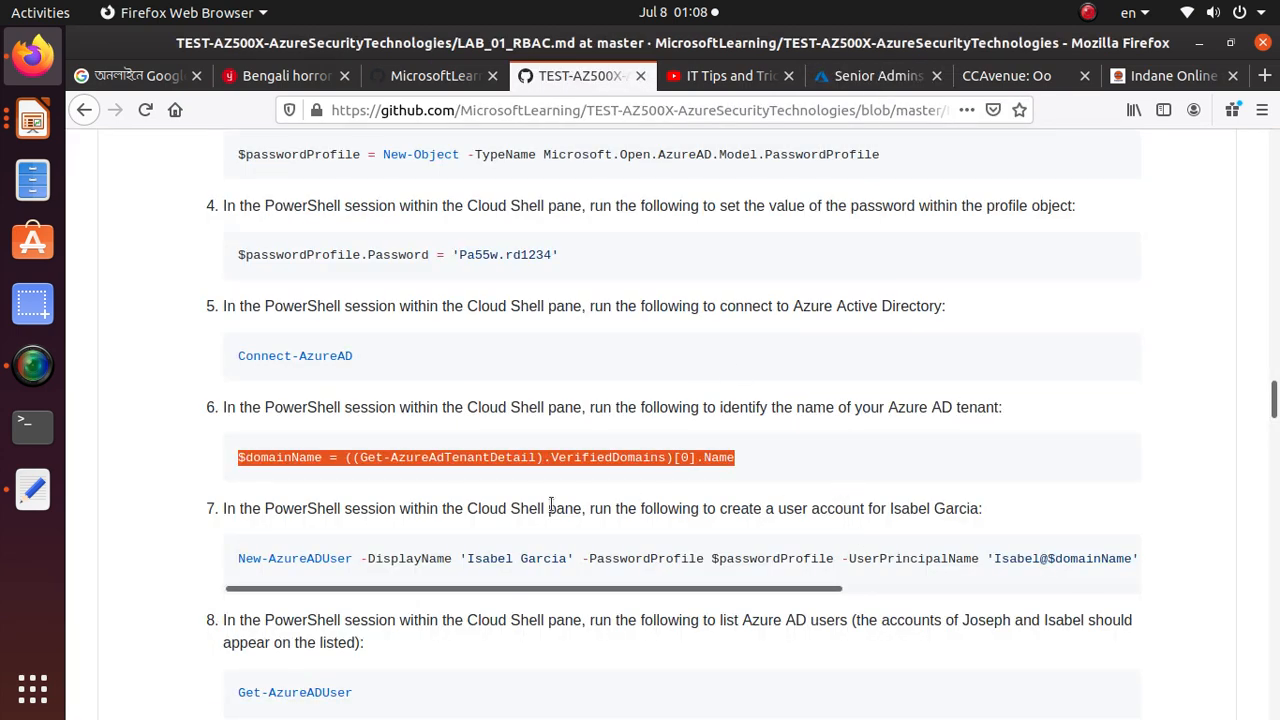
pyautogui.moveTo(783, 588); pyautogui.dragTo(970, 594)
pyautogui.tripleClick(838, 553)
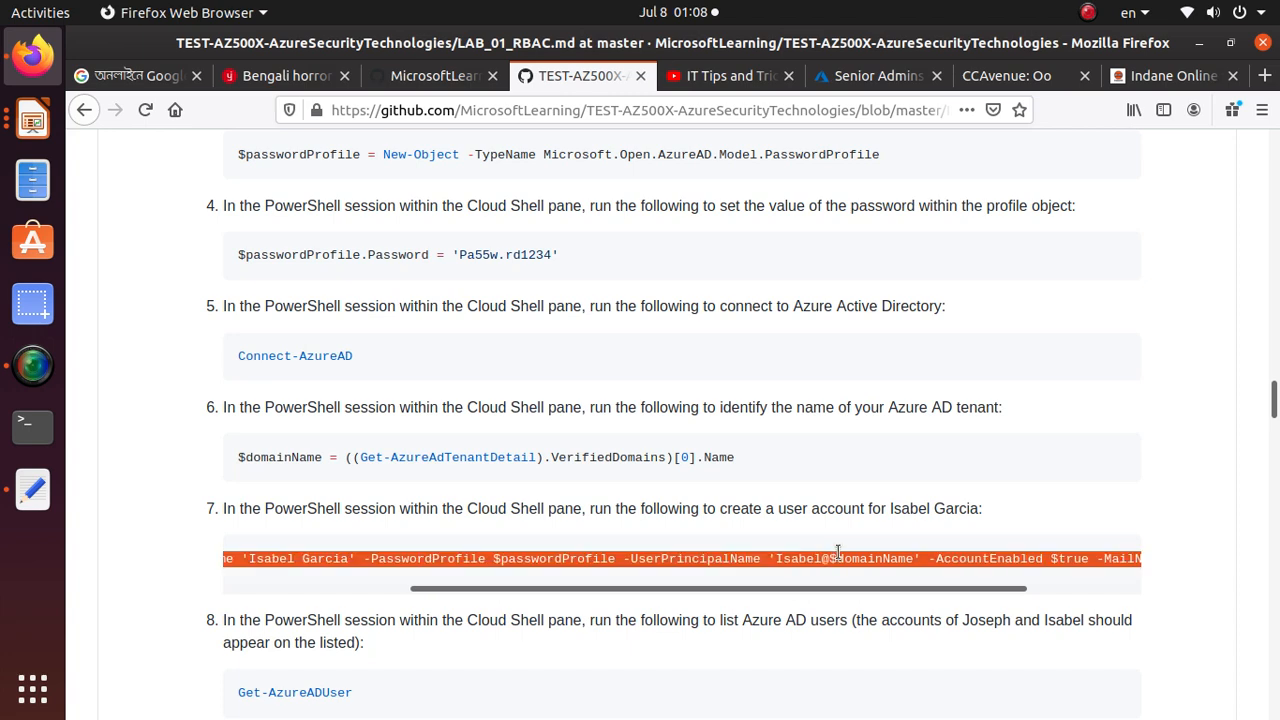
pyautogui.moveTo(742, 591); pyautogui.dragTo(409, 571)
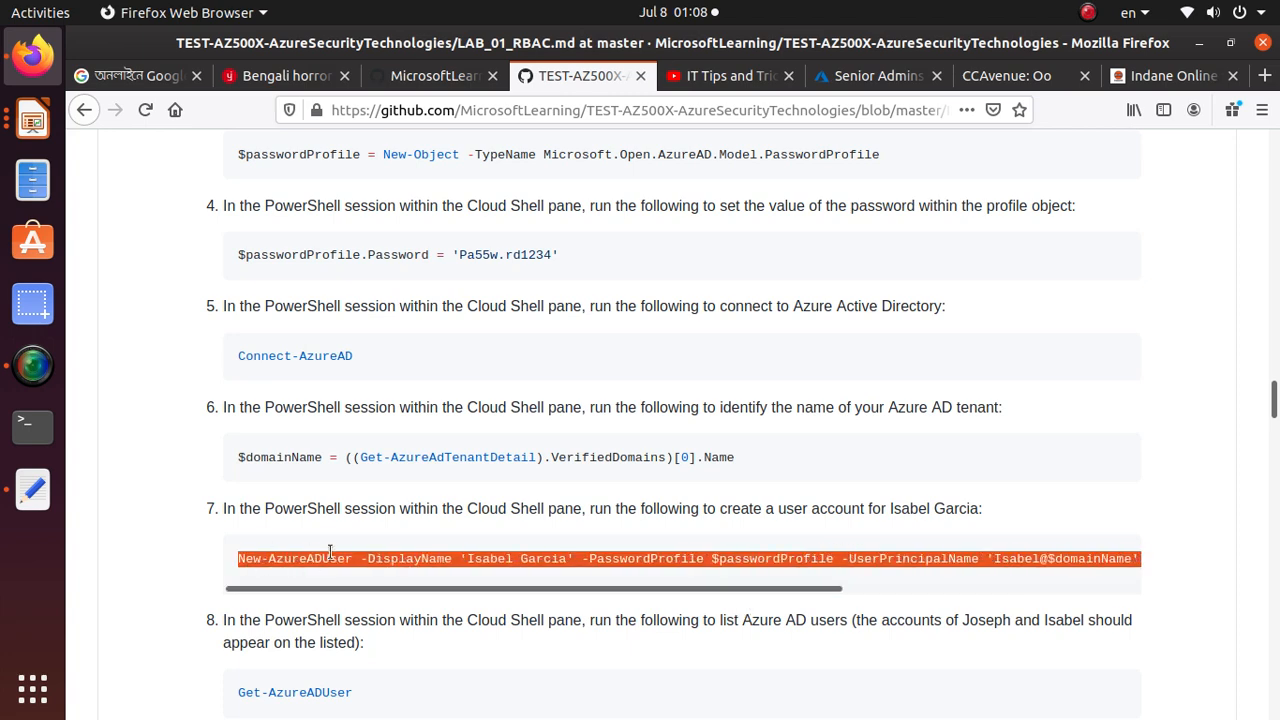
# Copy the step 8 command "Get-AzureADUser" from the lab manual and run it in Cloud Shell
pyautogui.scroll(-3, 330, 548)
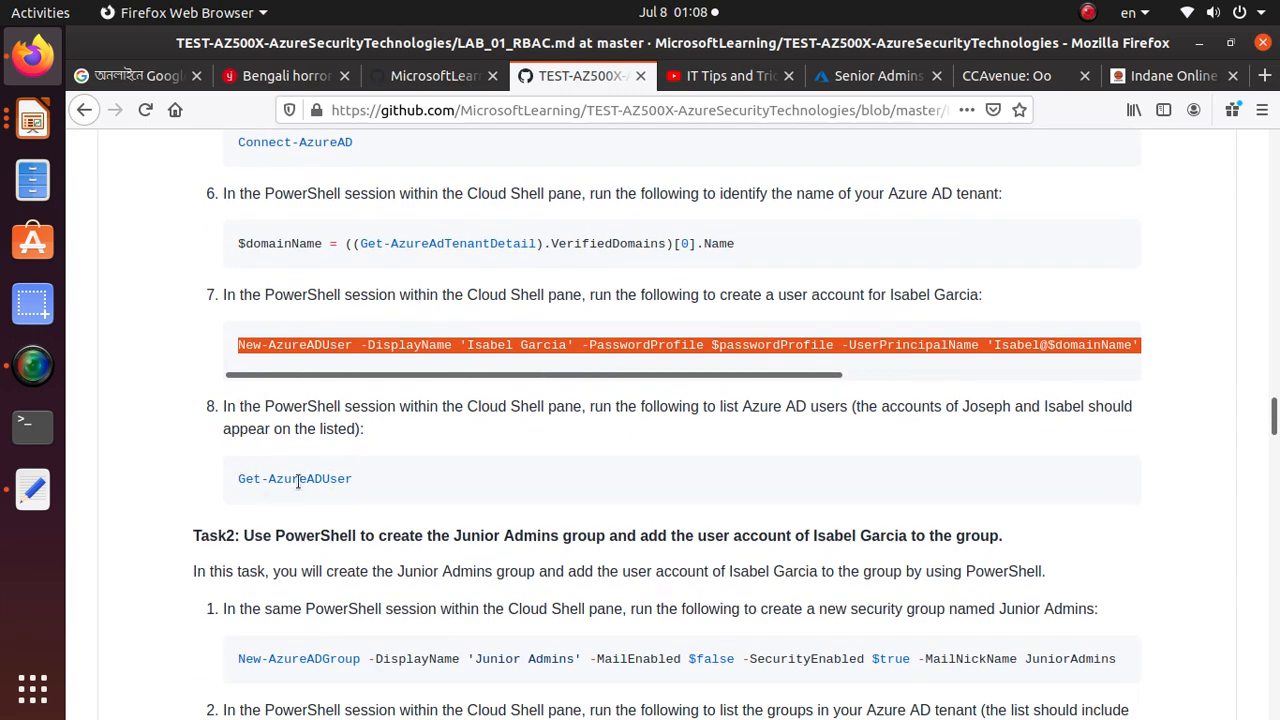
pyautogui.tripleClick(300, 480)
pyautogui.rightClick(311, 482)
pyautogui.click(311, 478)
pyautogui.rightClick(314, 478)
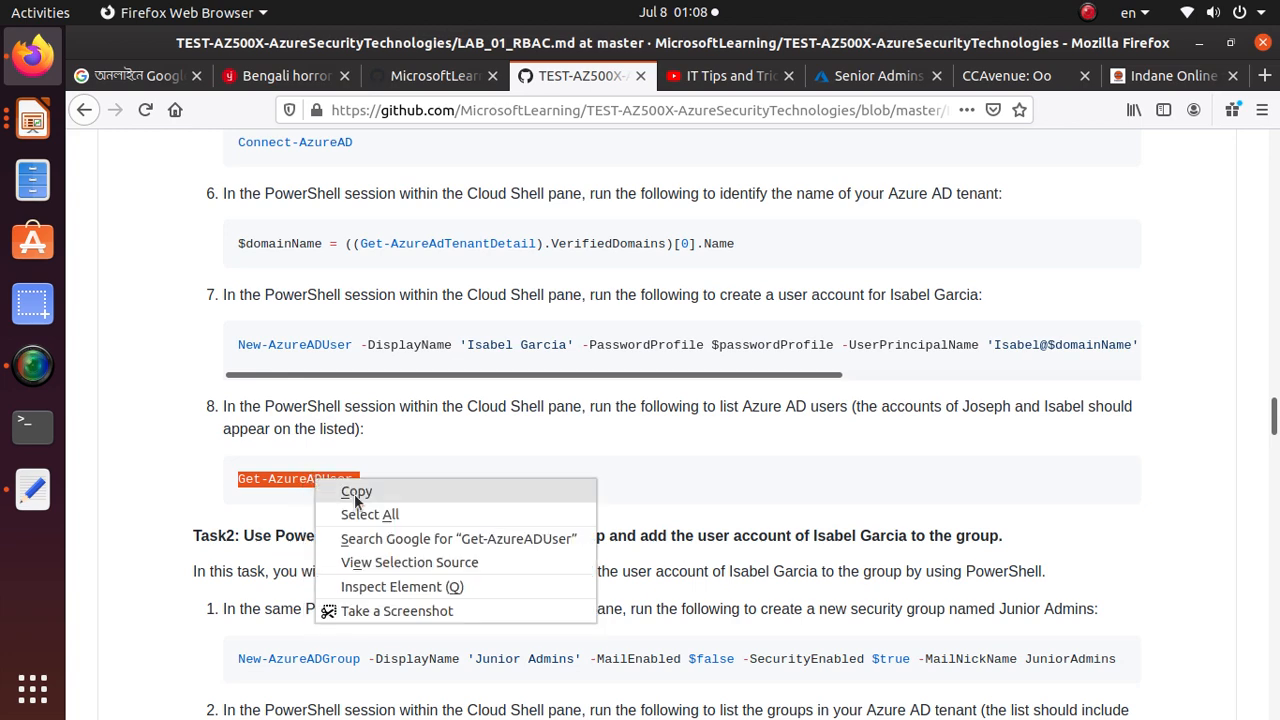
pyautogui.click(354, 492)
pyautogui.hotkey('alt', 'Tab')
pyautogui.hotkey('alt', 'Tab')
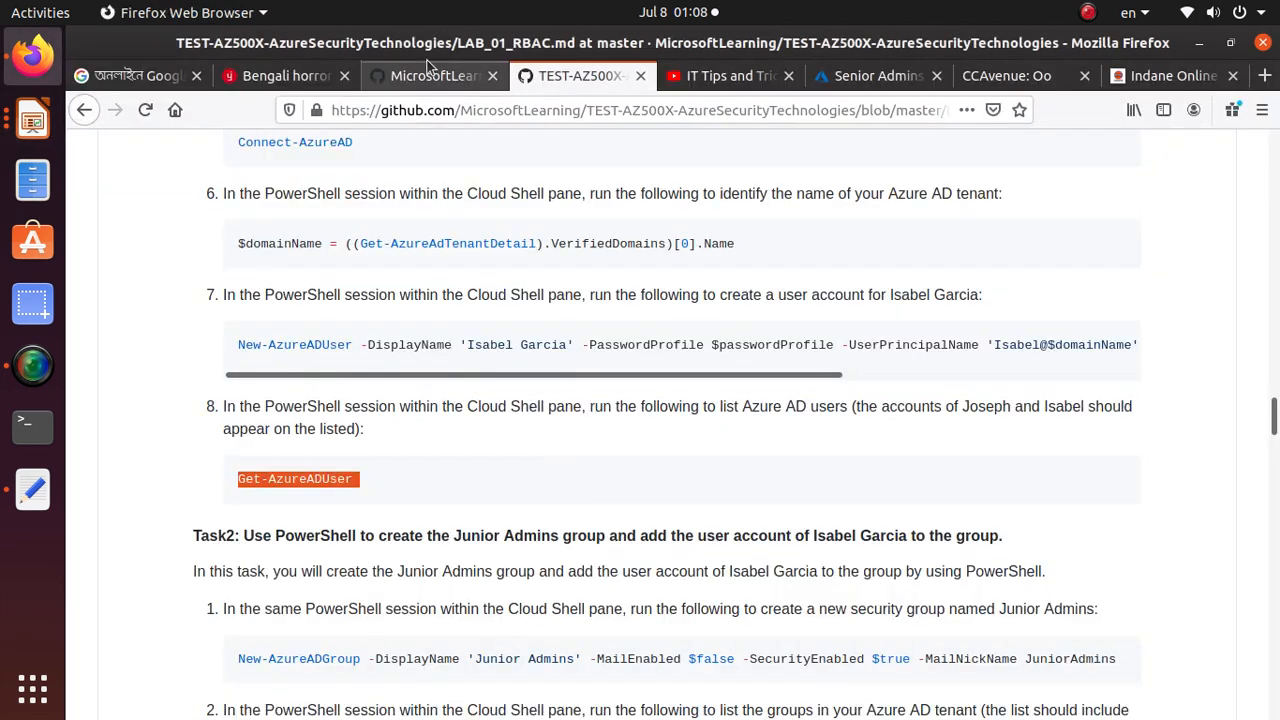
pyautogui.click(841, 82)
pyautogui.rightClick(405, 706)
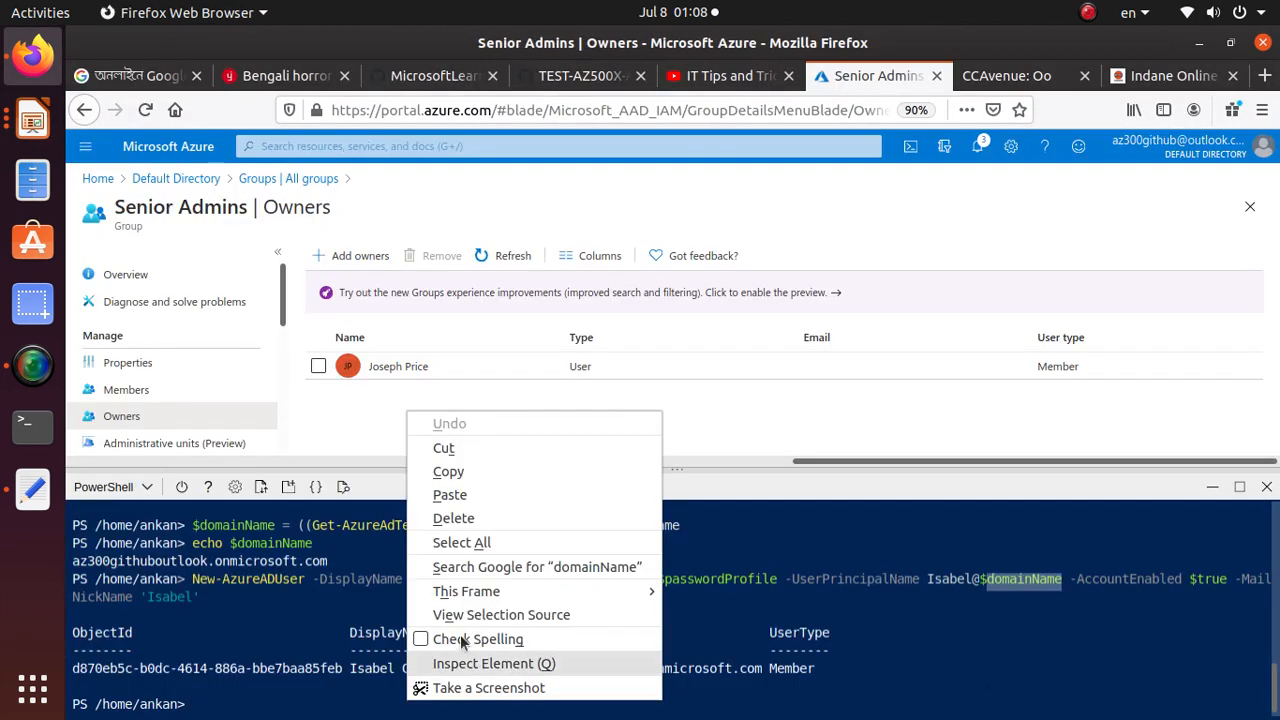
pyautogui.click(494, 500)
pyautogui.press('Return')
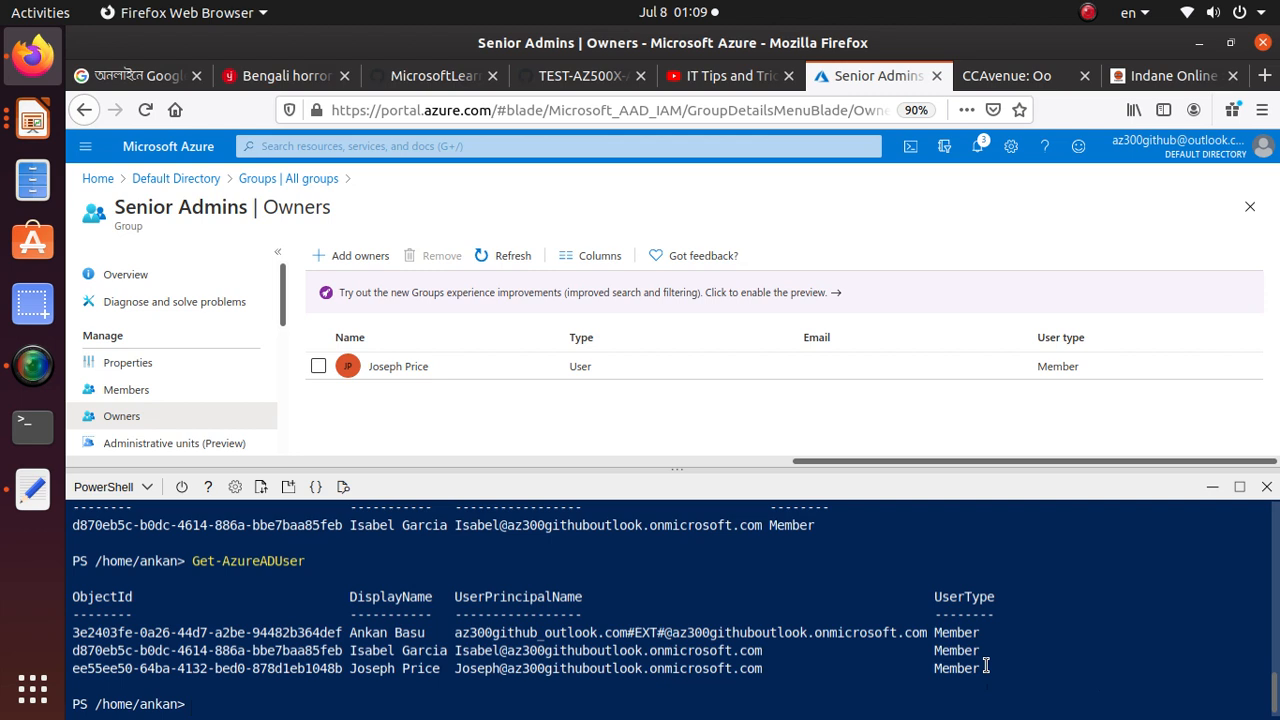
# Examine each account row in the Get-AzureADUser output, including the newly created second user
pyautogui.moveTo(986, 665); pyautogui.dragTo(72, 634)
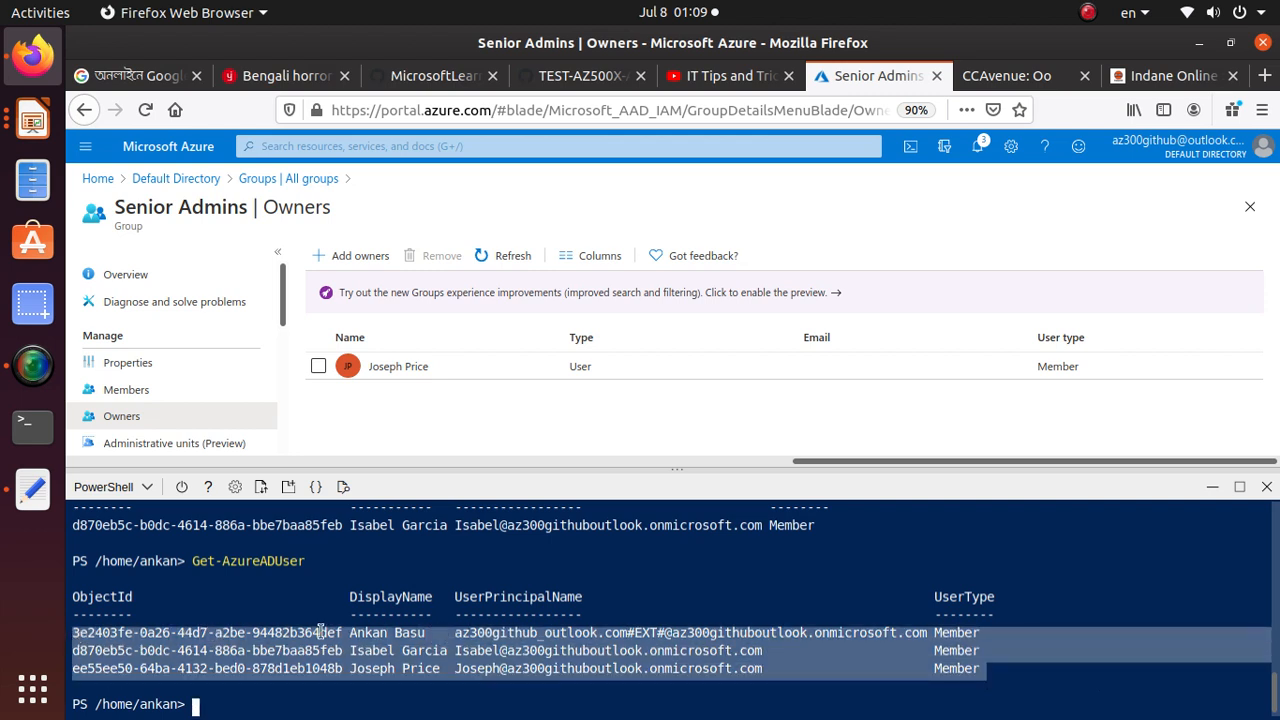
pyautogui.doubleClick(409, 635)
pyautogui.click(409, 635)
pyautogui.doubleClick(409, 635)
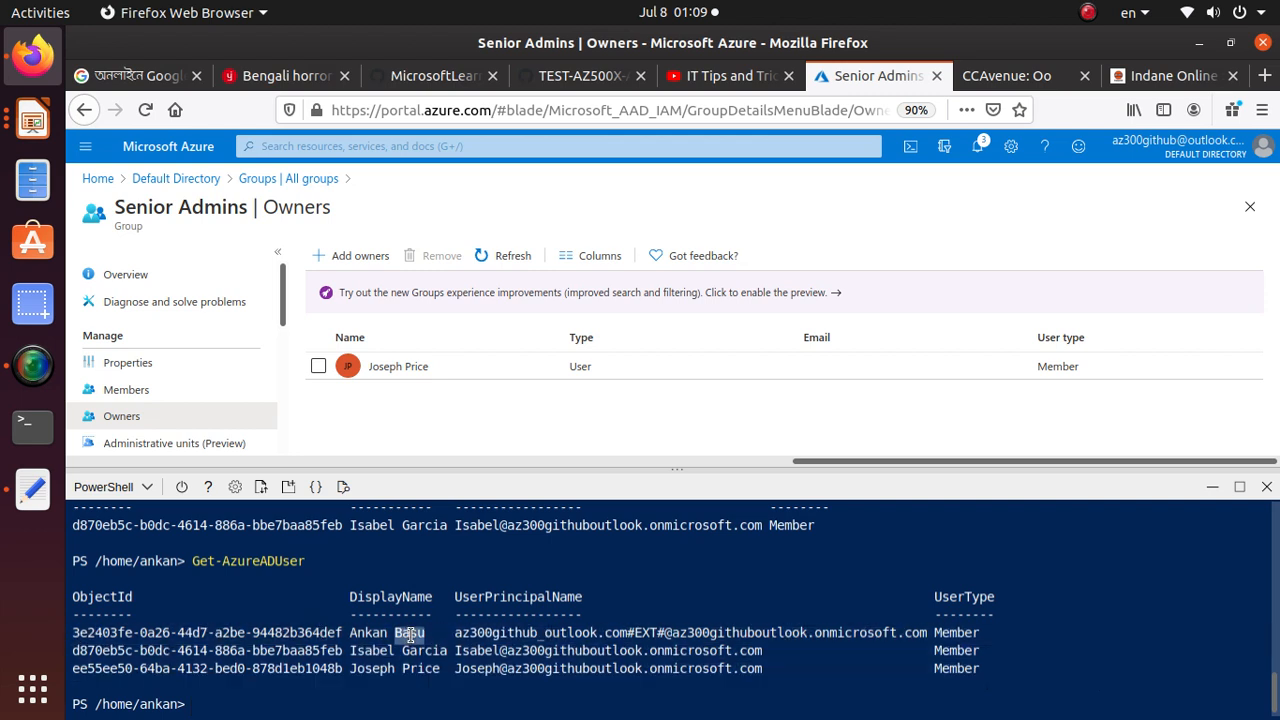
pyautogui.tripleClick(409, 635)
pyautogui.tripleClick(416, 650)
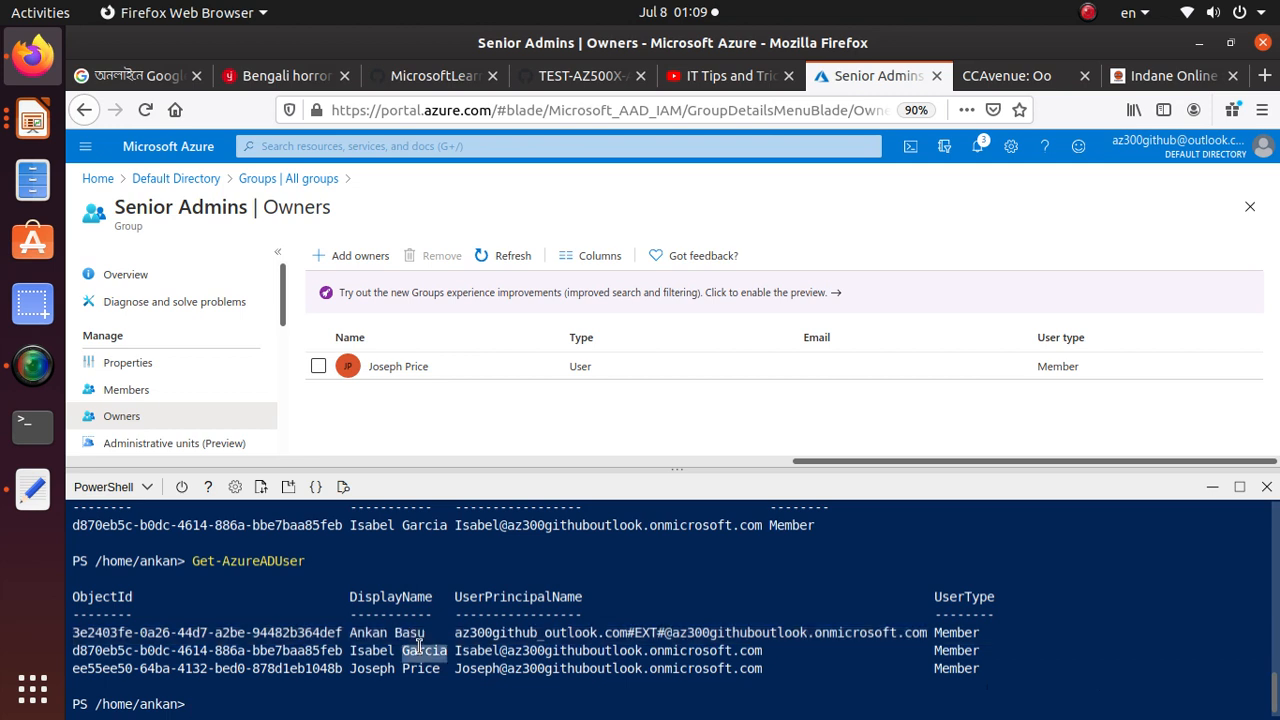
pyautogui.tripleClick(420, 668)
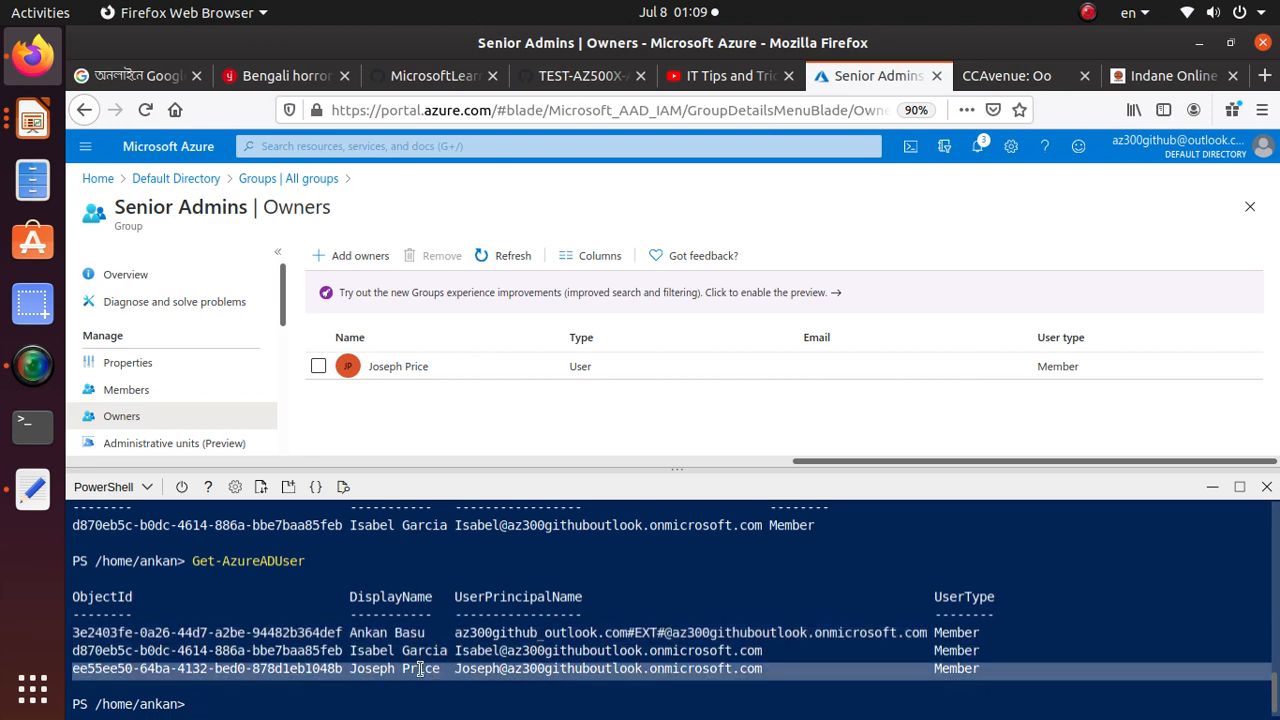
pyautogui.tripleClick(438, 650)
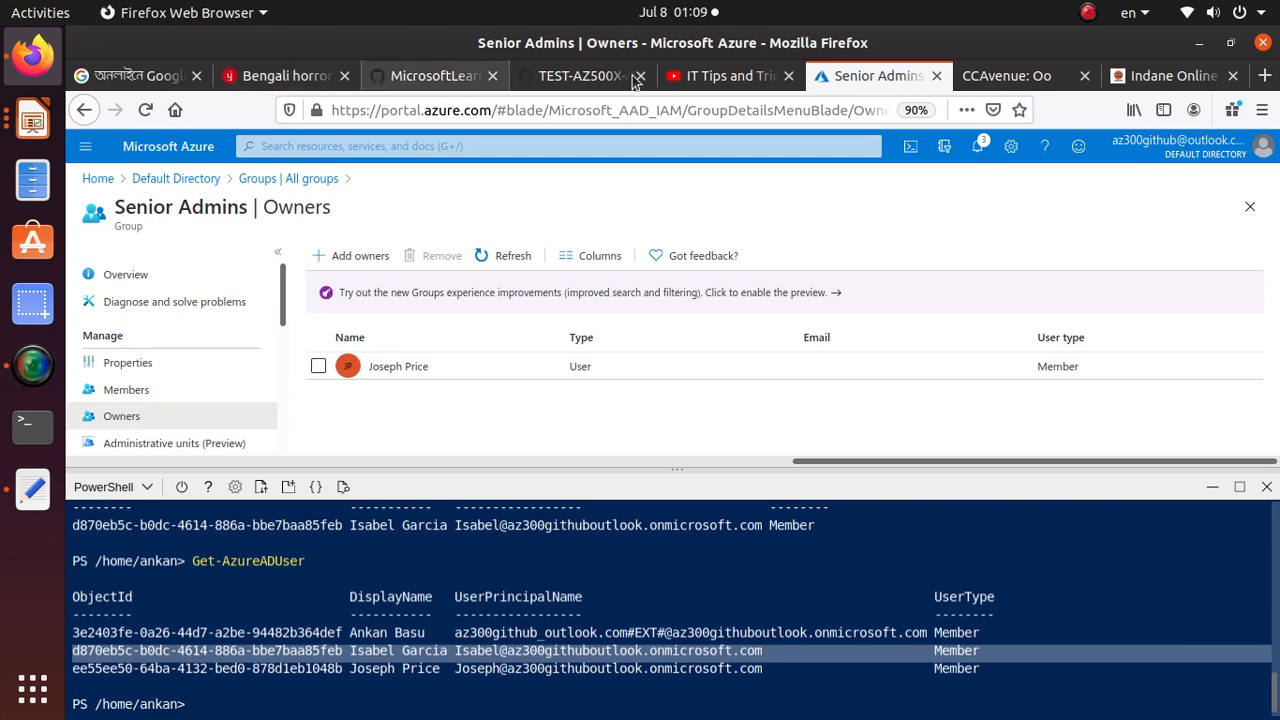
# Copy the Task 2 step 1 command "New-AzureADGroup -DisplayName 'Junior Admins' -MailEnabled $false -SecurityEnabled $true -MailNickName JuniorAdmins" from the lab manual into the Cloud Shell prompt
pyautogui.click(545, 80)
pyautogui.scroll(-5, 443, 582)
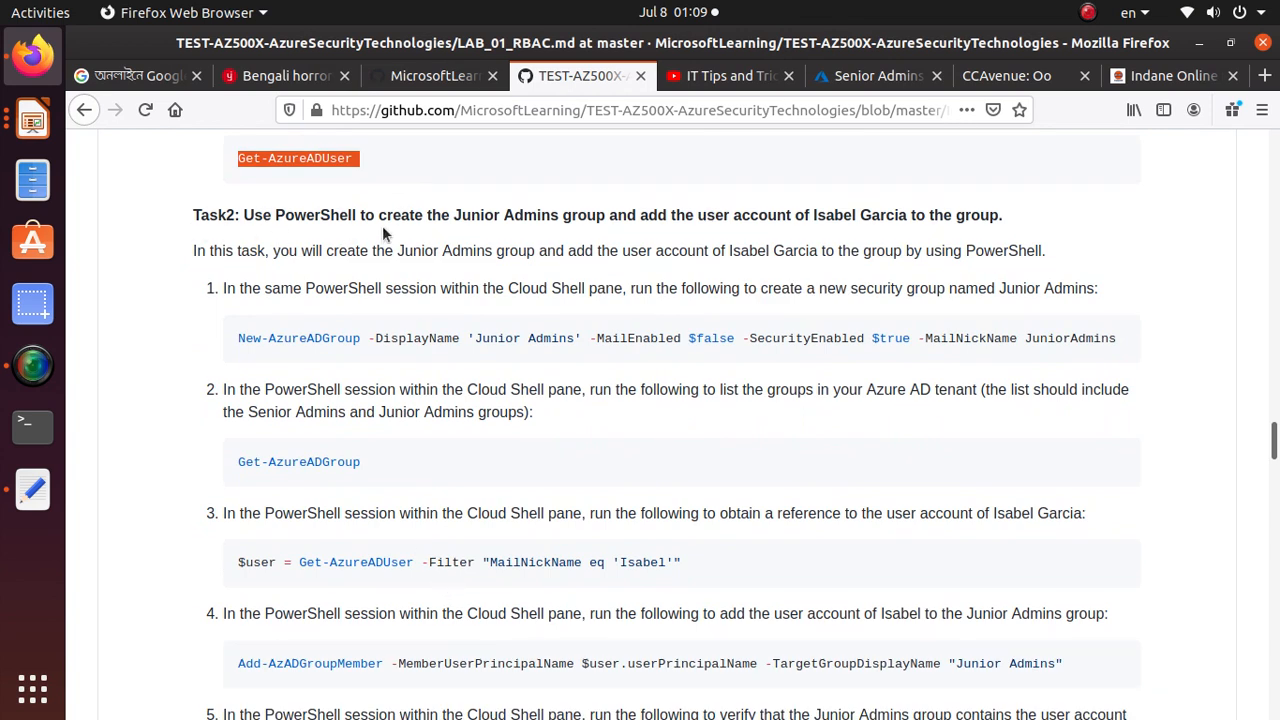
pyautogui.tripleClick(412, 340)
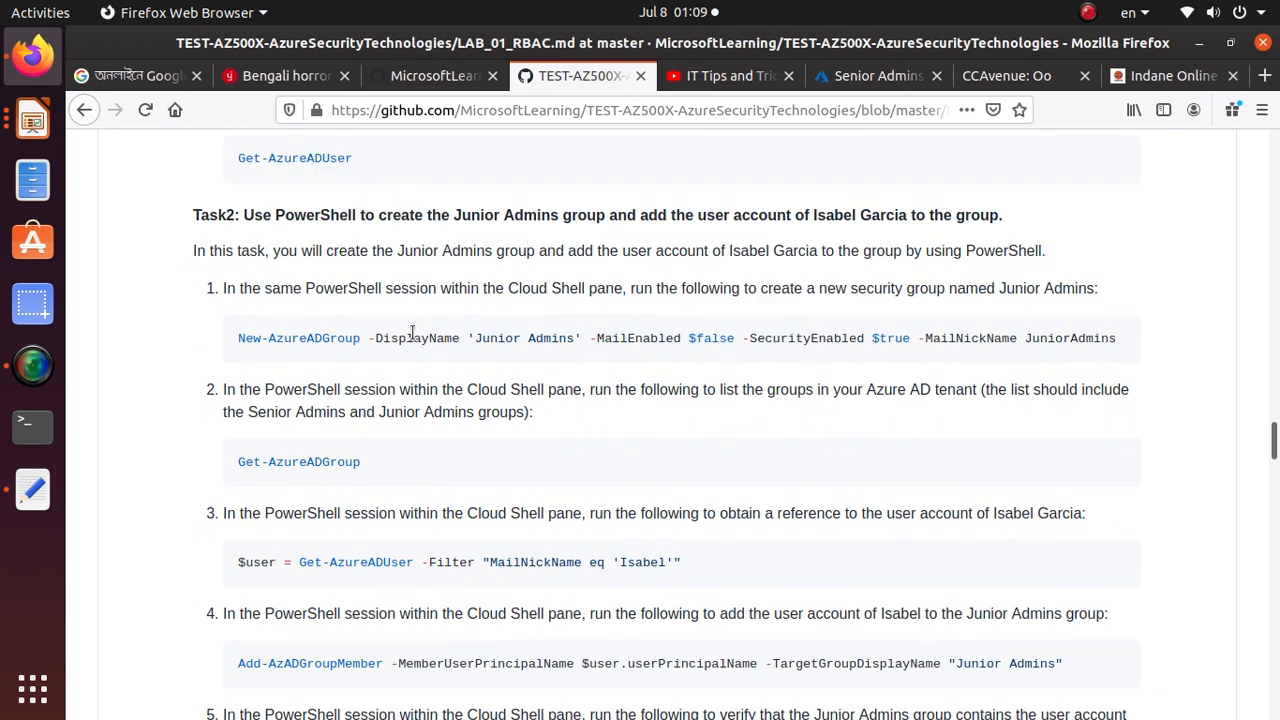
pyautogui.rightClick(412, 340)
pyautogui.click(446, 347)
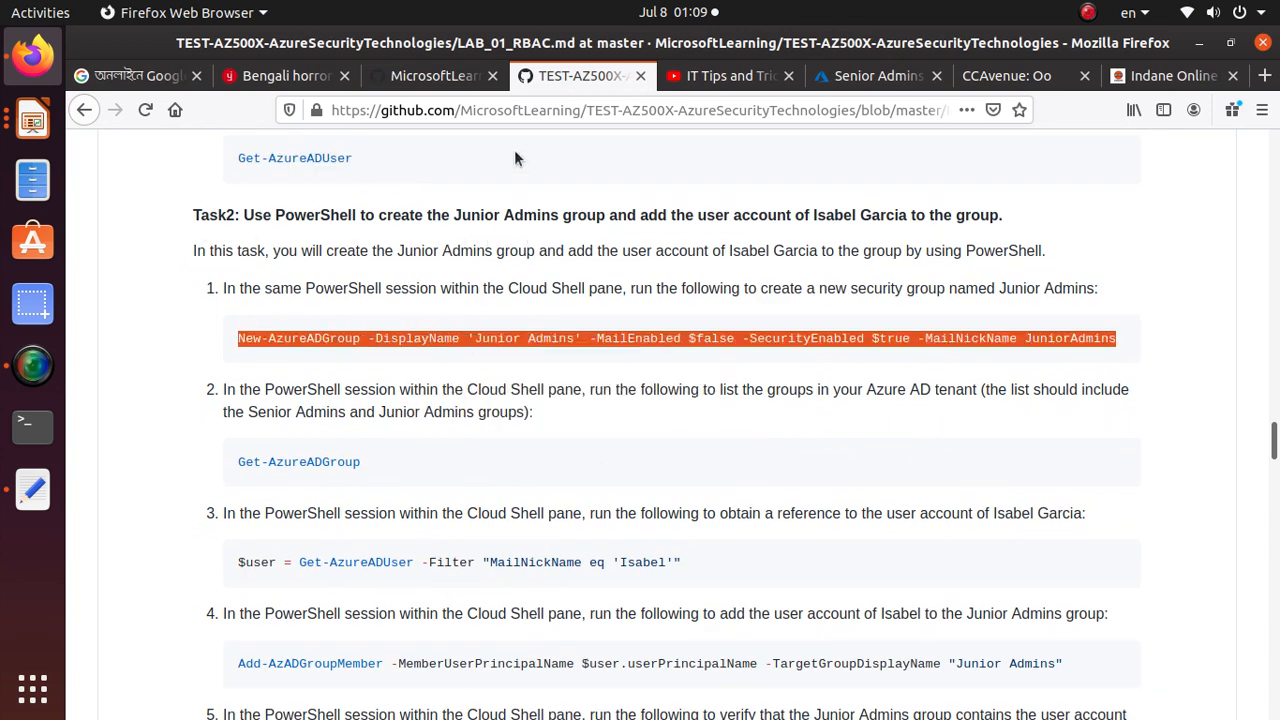
pyautogui.click(870, 75)
pyautogui.click(346, 694)
pyautogui.rightClick(346, 694)
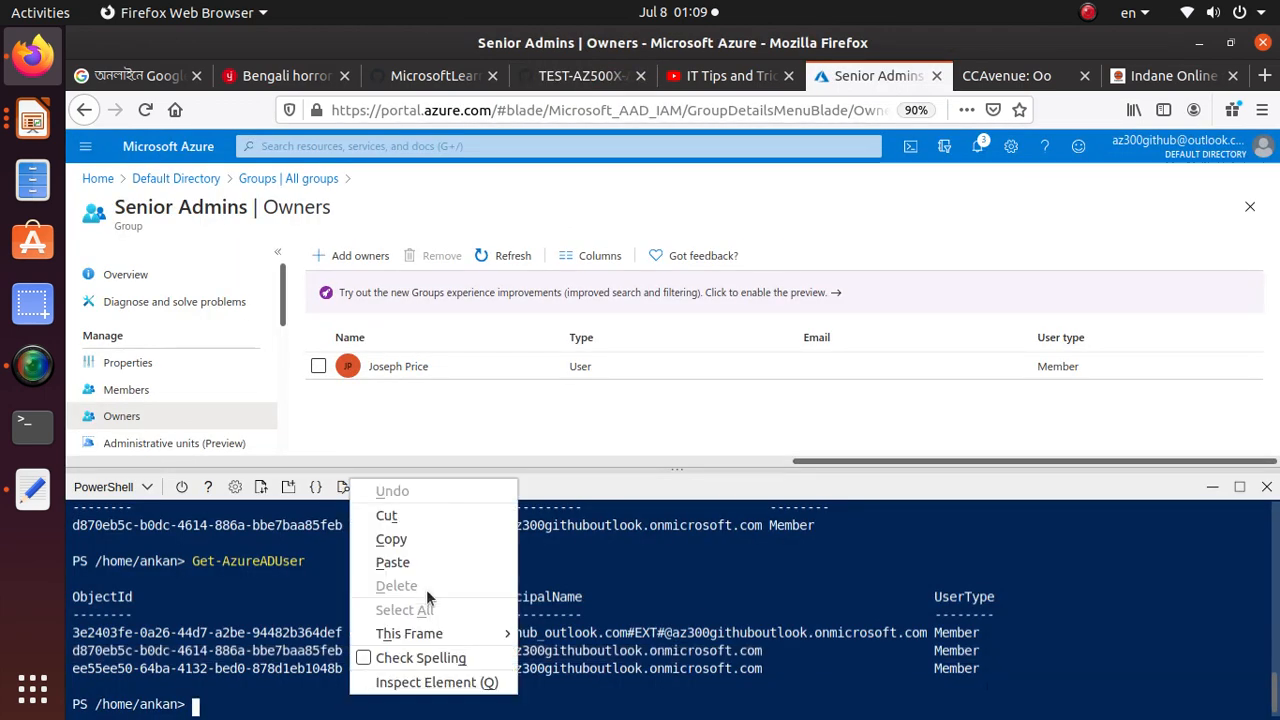
pyautogui.click(392, 562)
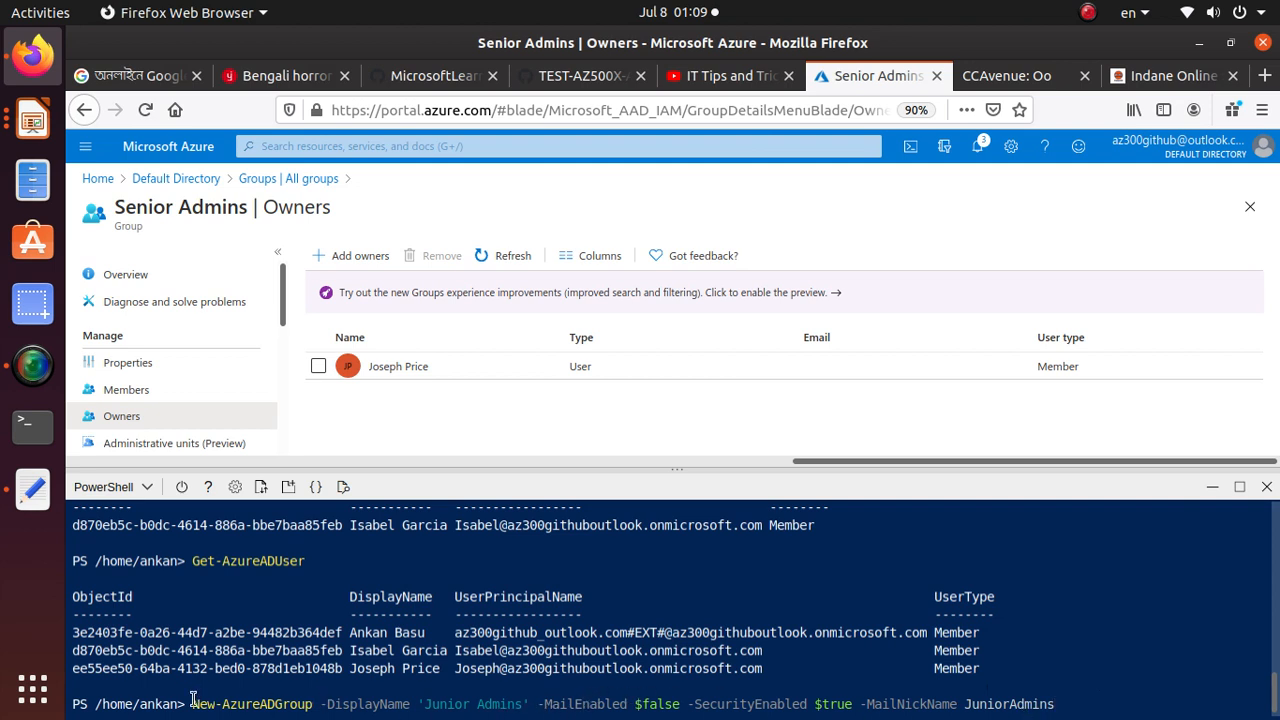
# Check the cmdlet name and the -MailEnabled and -SecurityEnabled parameters of the pasted New-AzureADGroup command, and run it to create the Junior Admins group
pyautogui.moveTo(198, 703); pyautogui.dragTo(311, 704)
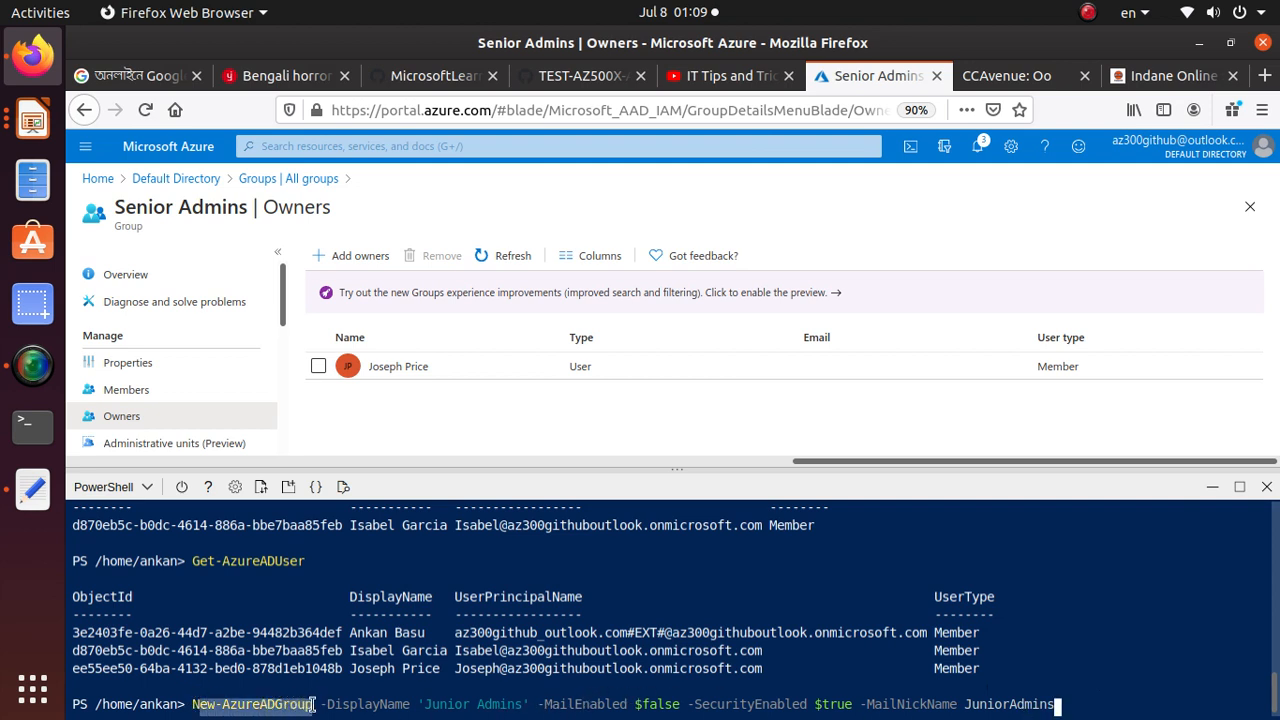
pyautogui.click(312, 704)
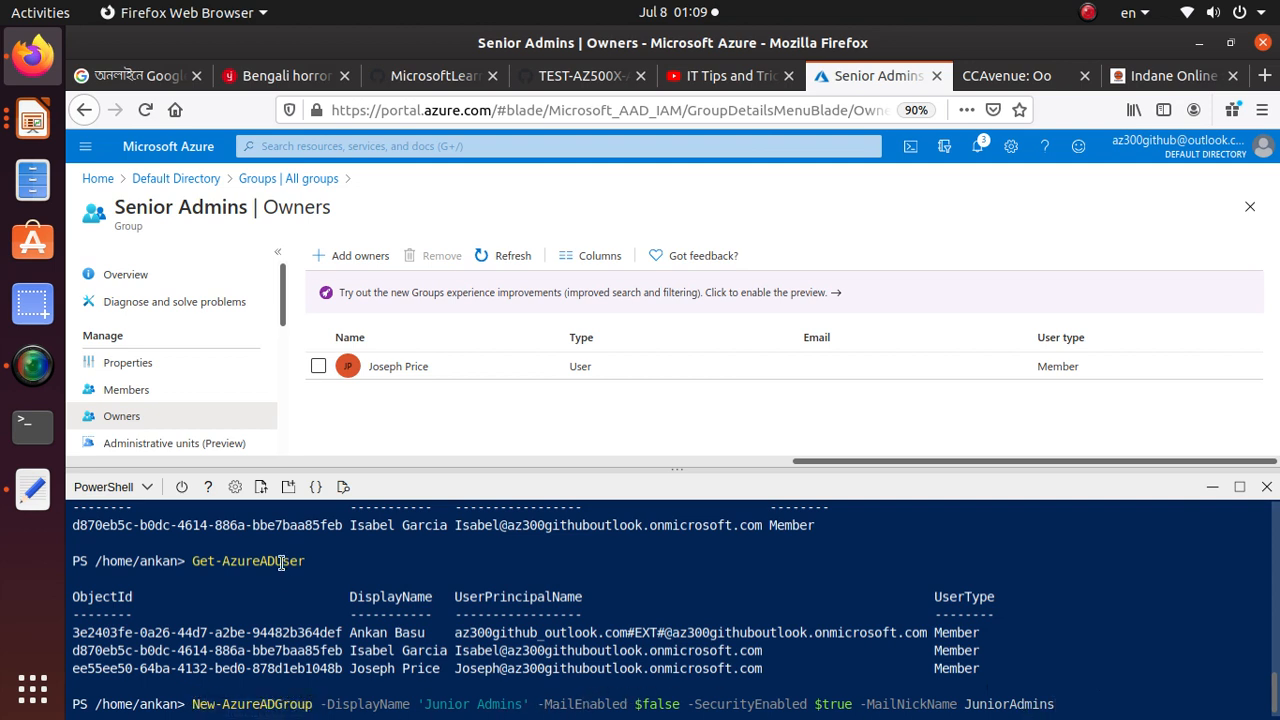
pyautogui.tripleClick(317, 705)
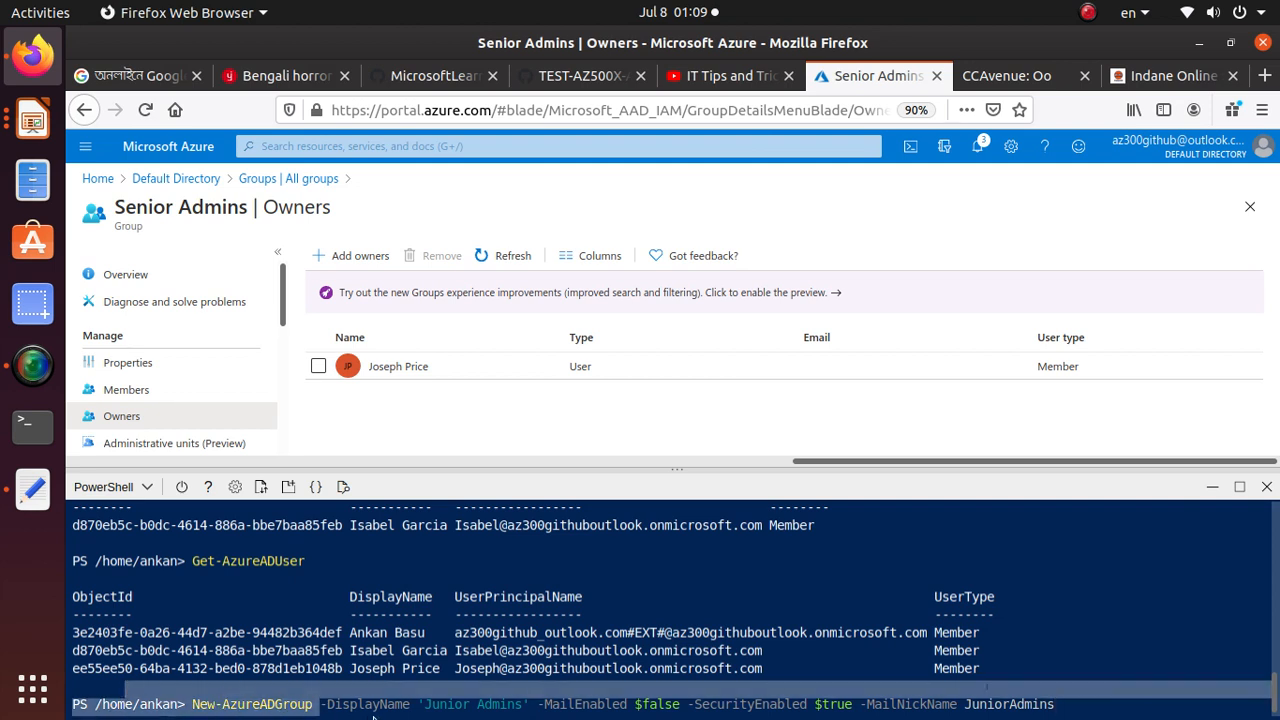
pyautogui.click(451, 704)
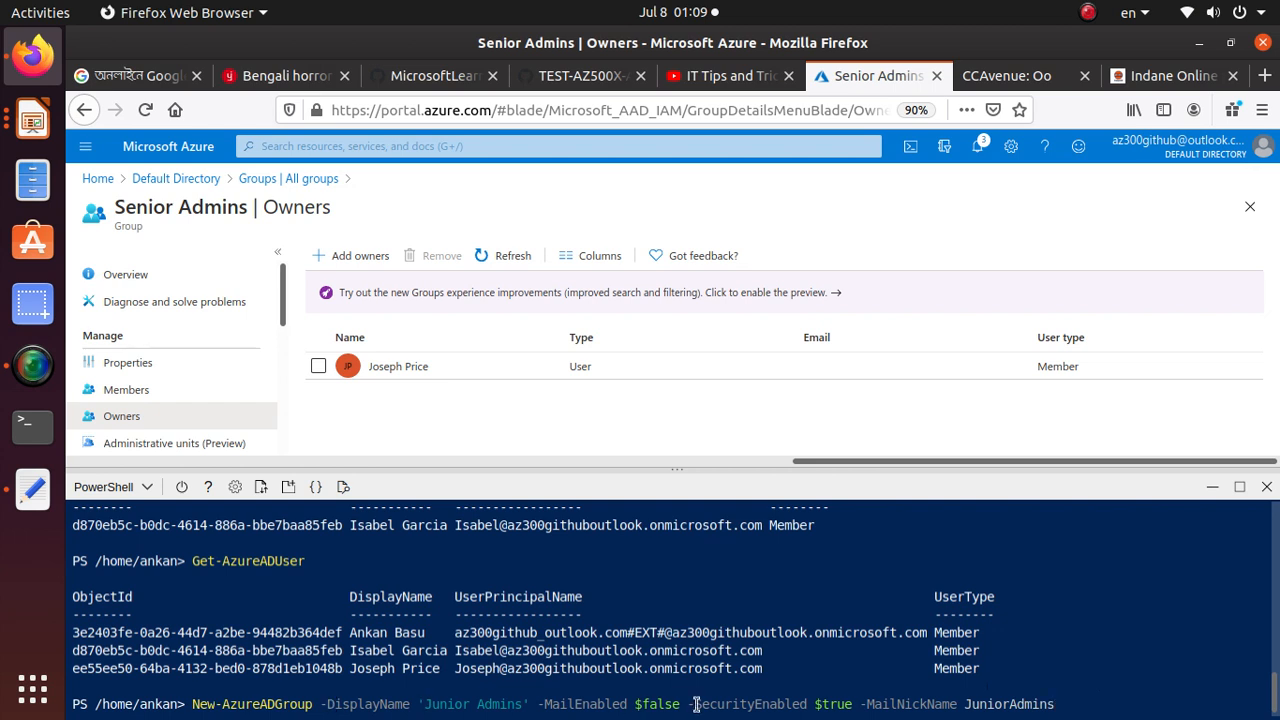
pyautogui.moveTo(681, 705); pyautogui.dragTo(540, 700)
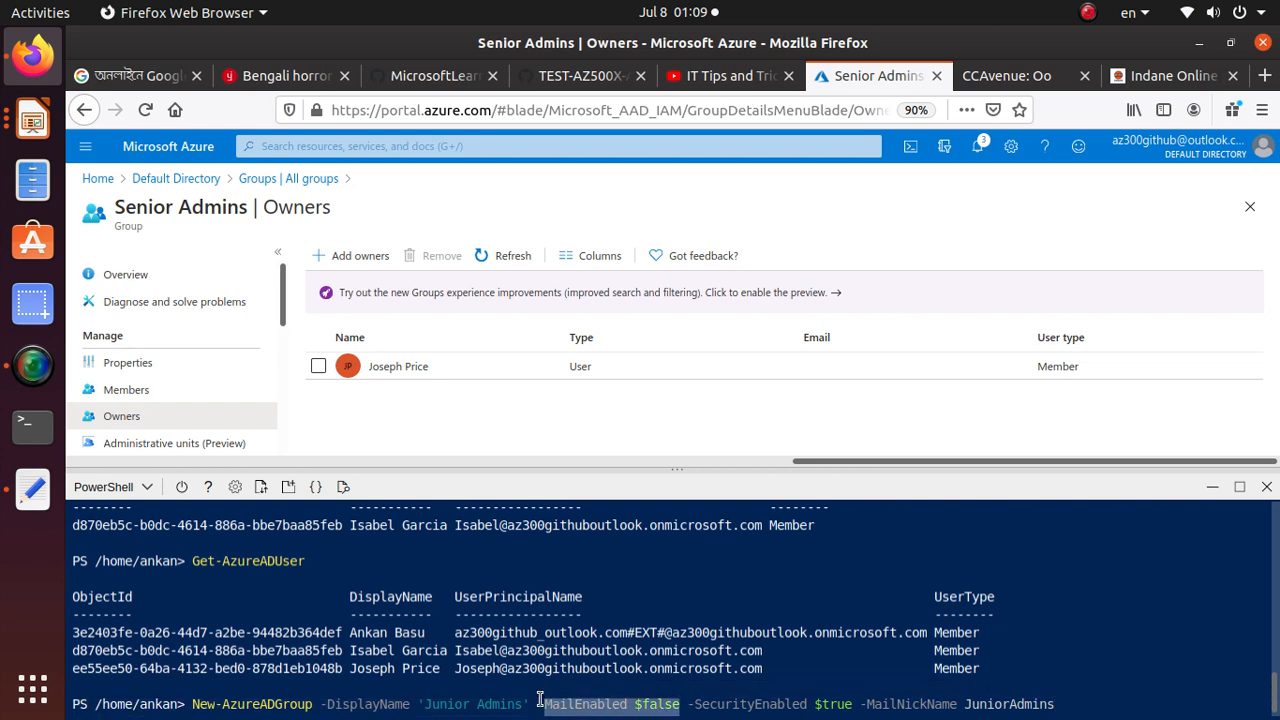
pyautogui.moveTo(858, 704); pyautogui.dragTo(697, 706)
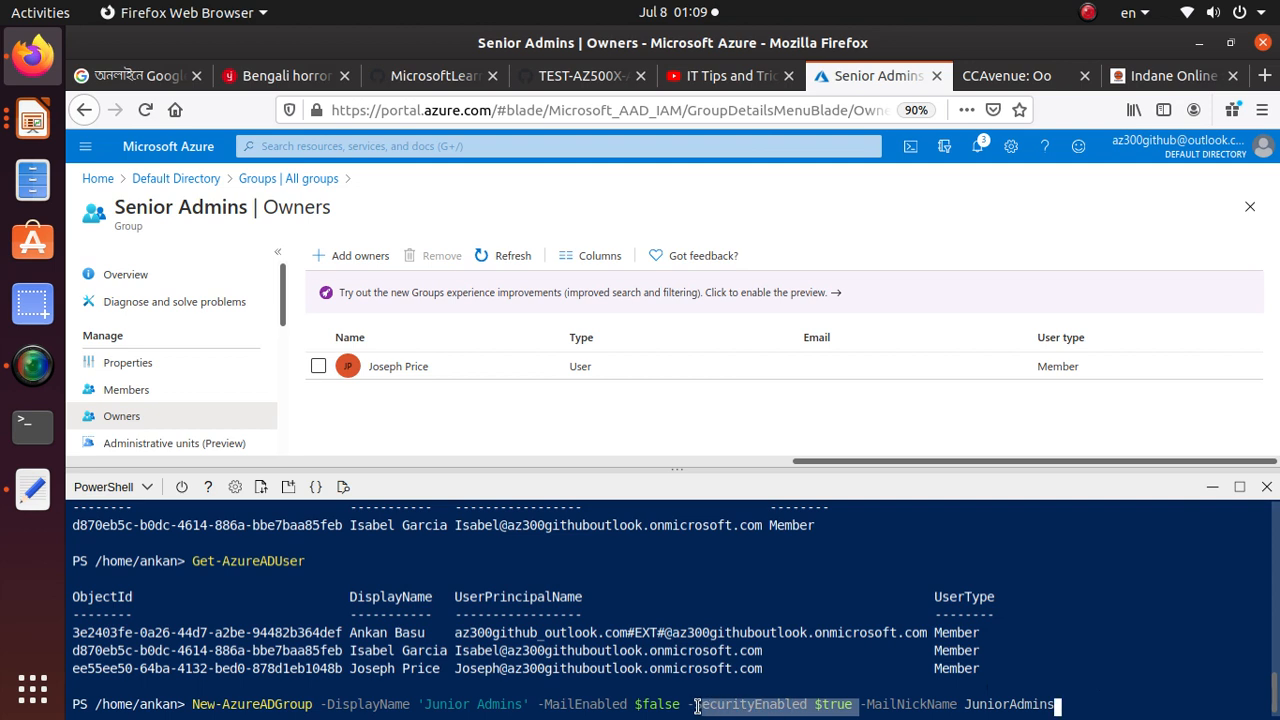
pyautogui.click(1055, 708)
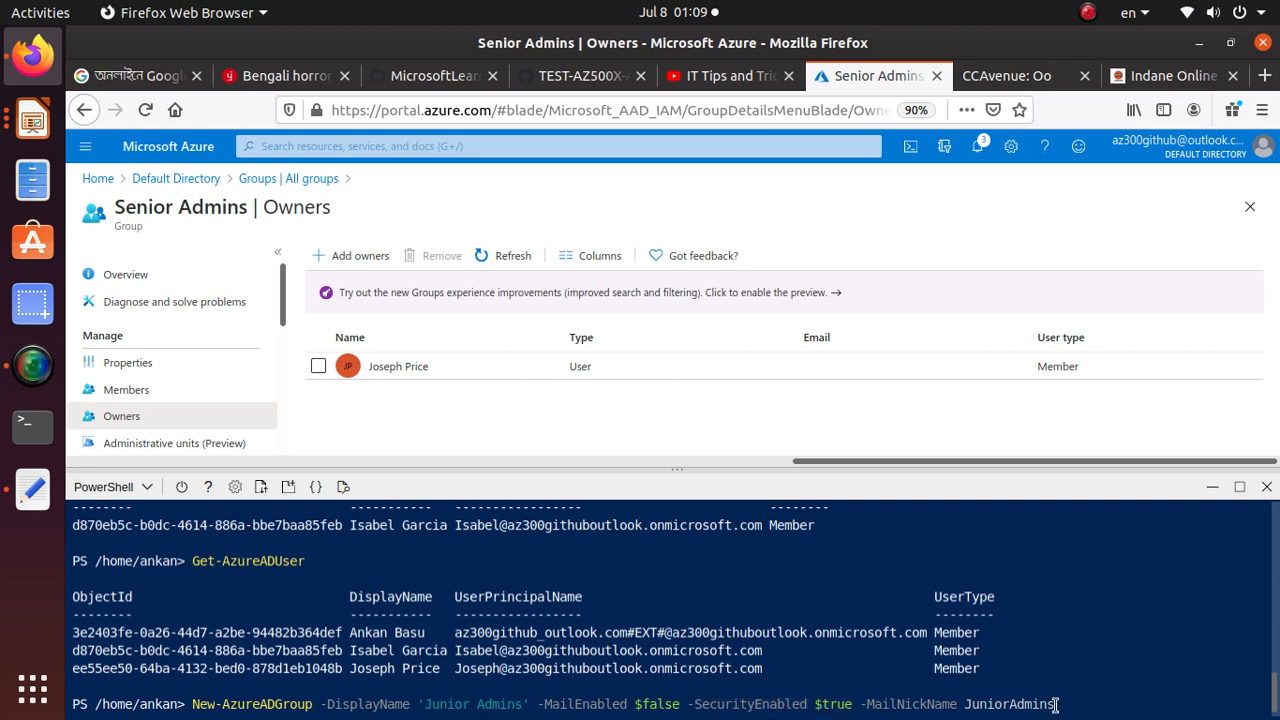
pyautogui.press('Return')
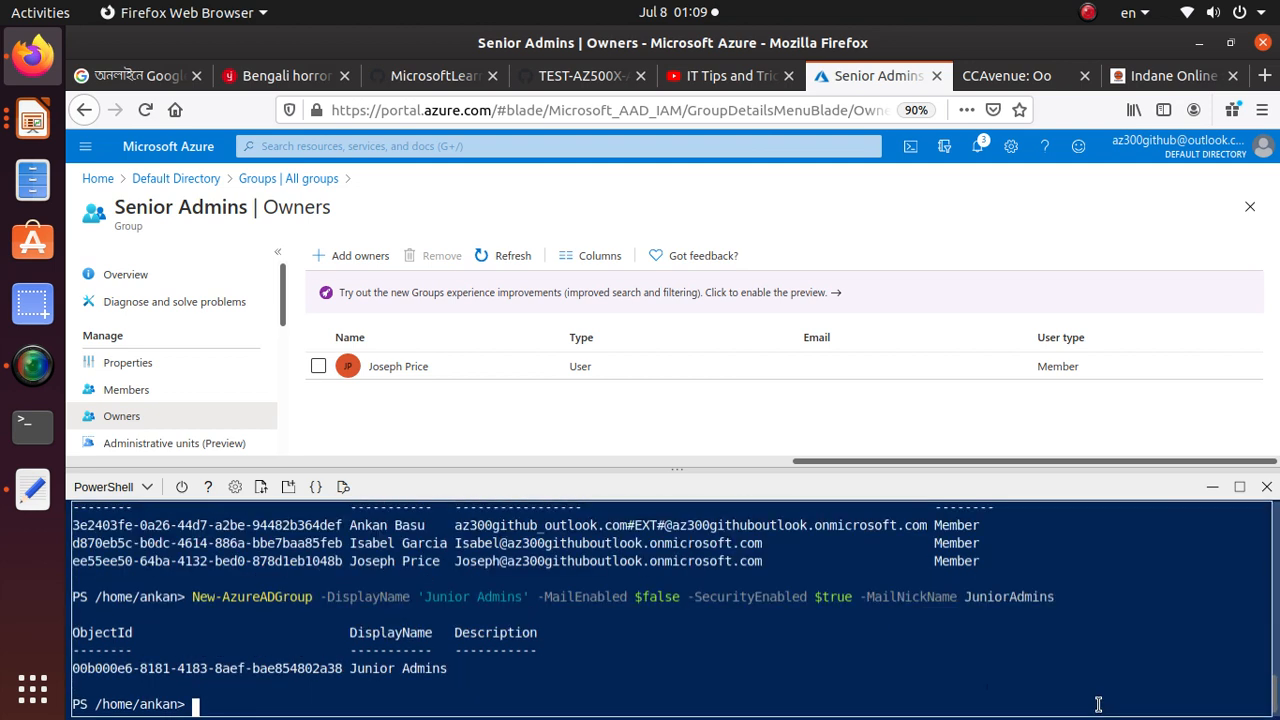
# Copy the Task 2 step 2 command "Get-AzureADGroup" from the lab manual, run it in Cloud Shell and check the listed groups
pyautogui.click(580, 76)
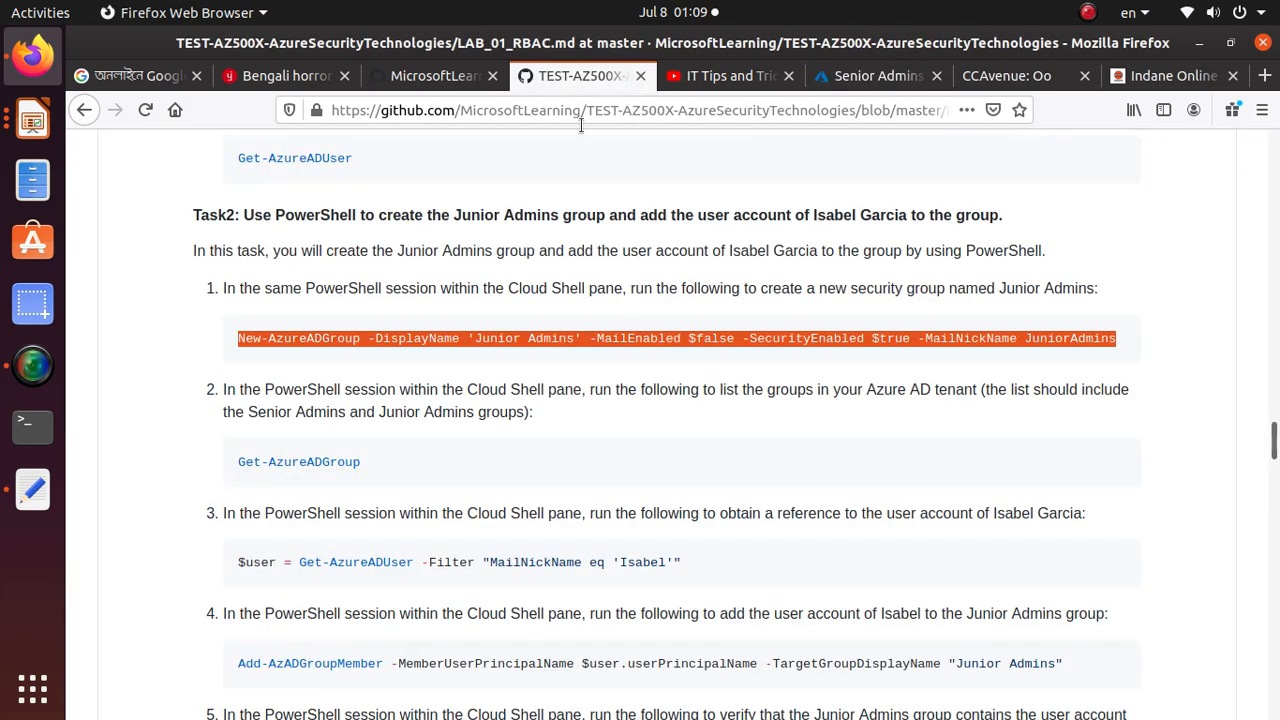
pyautogui.scroll(-1, 291, 441)
pyautogui.moveTo(362, 408); pyautogui.dragTo(238, 408)
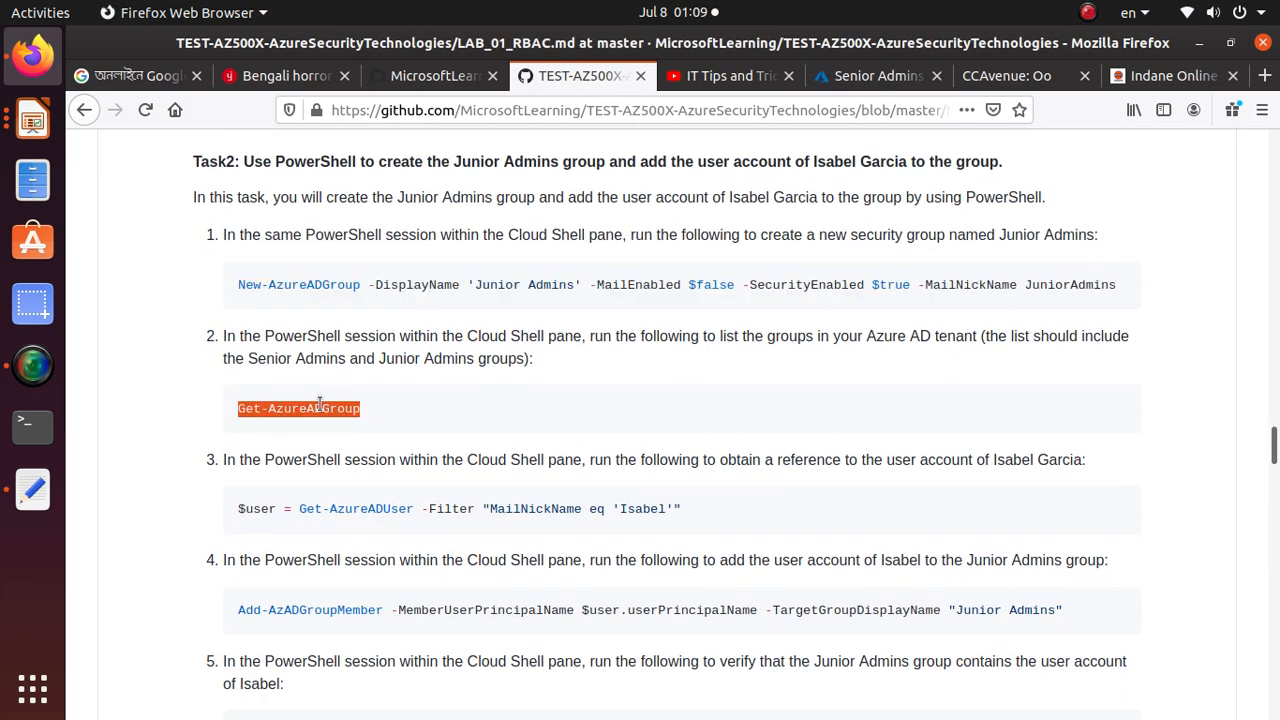
pyautogui.rightClick(322, 408)
pyautogui.click(350, 420)
pyautogui.click(850, 76)
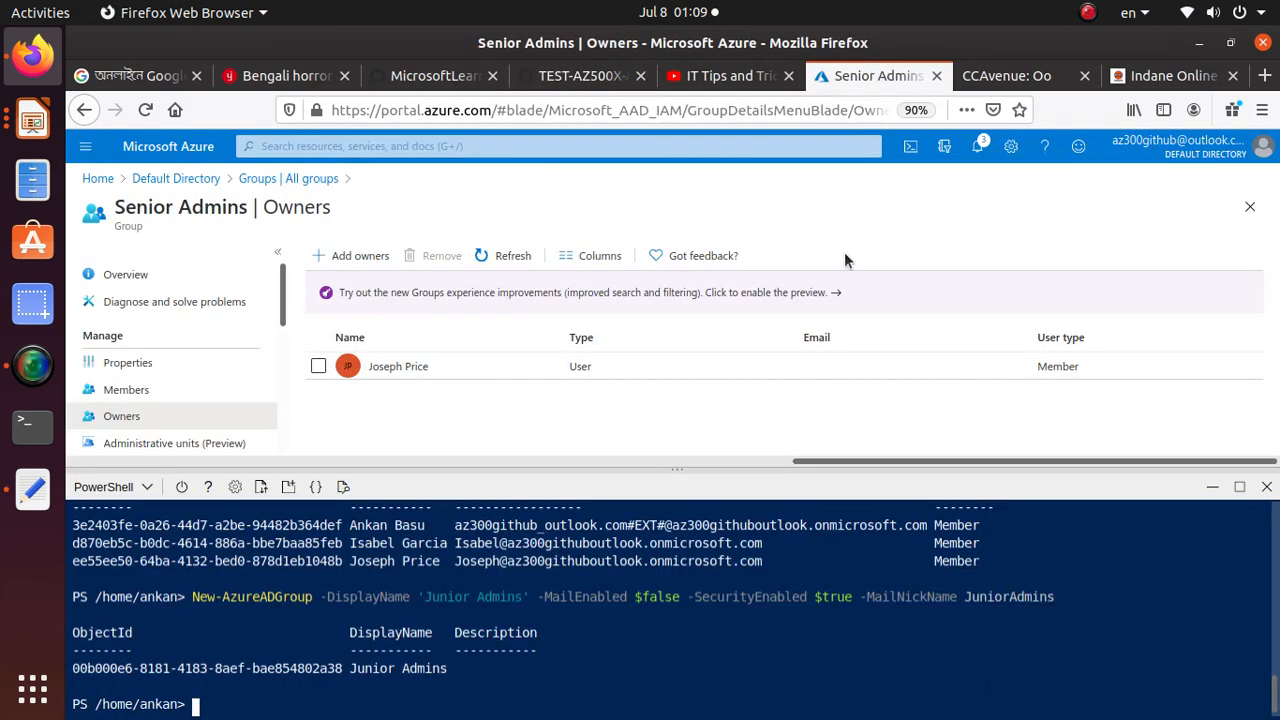
pyautogui.rightClick(473, 708)
pyautogui.click(520, 564)
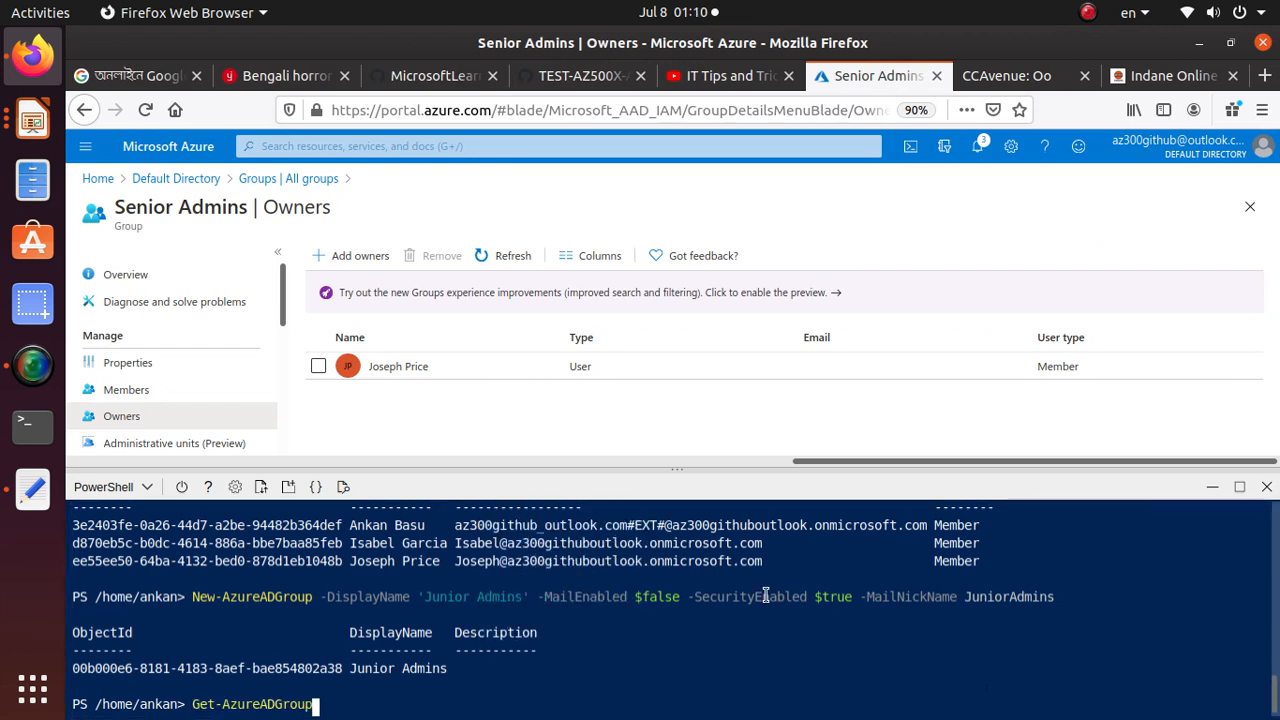
pyautogui.press('Return')
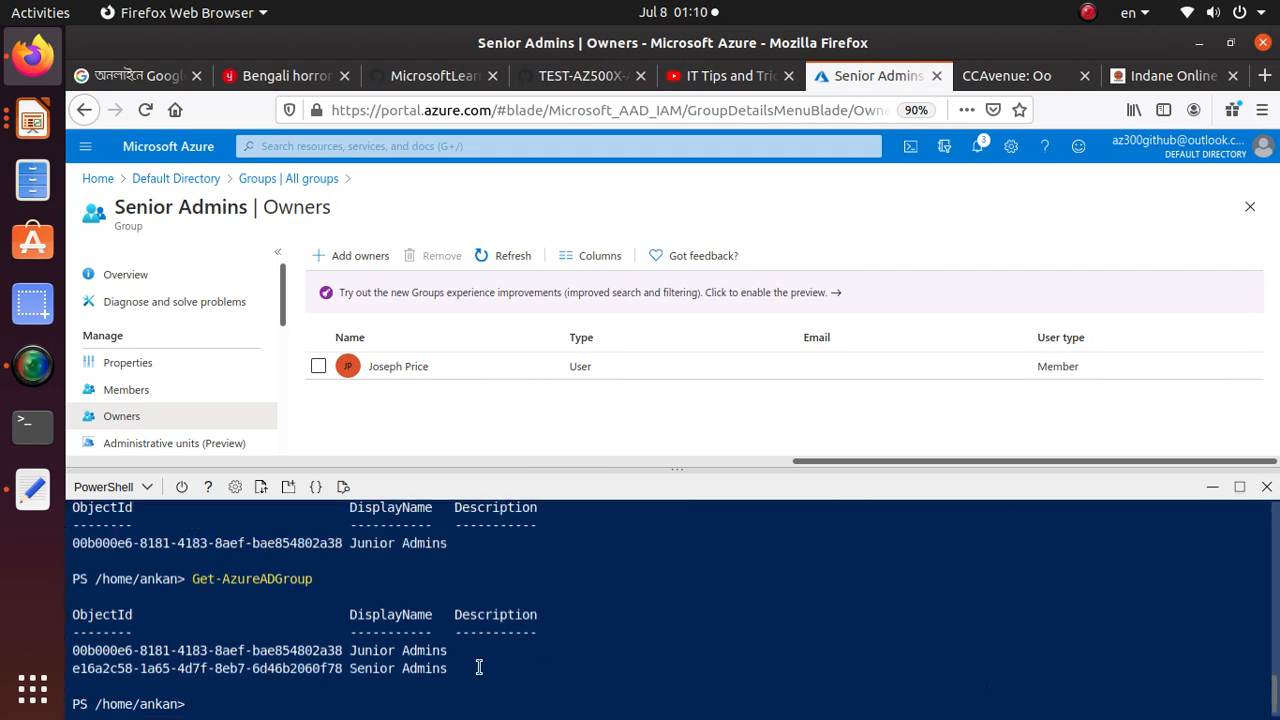
pyautogui.moveTo(449, 668); pyautogui.dragTo(120, 630)
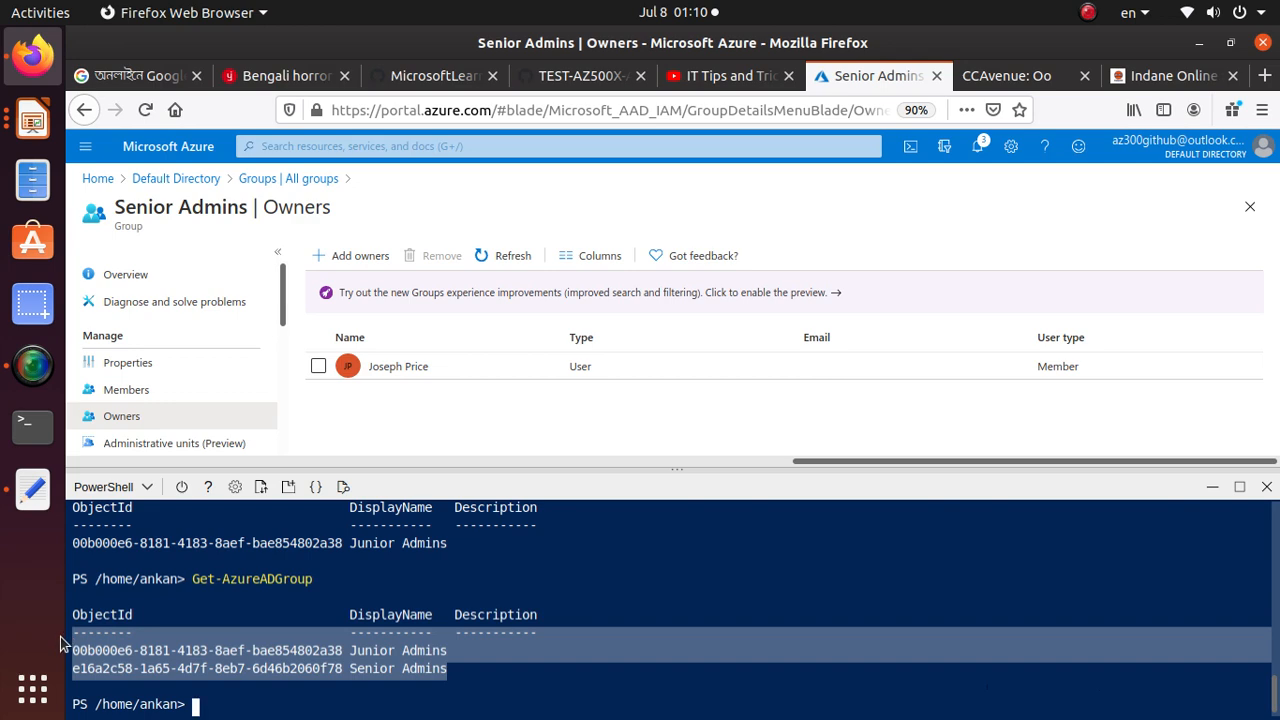
# Copy the Task 2 step 3 Get-AzureADUser command with the MailNickName filter and run it in Cloud Shell to store the second user's account in $user
pyautogui.click(600, 75)
pyautogui.scroll(-2, 360, 470)
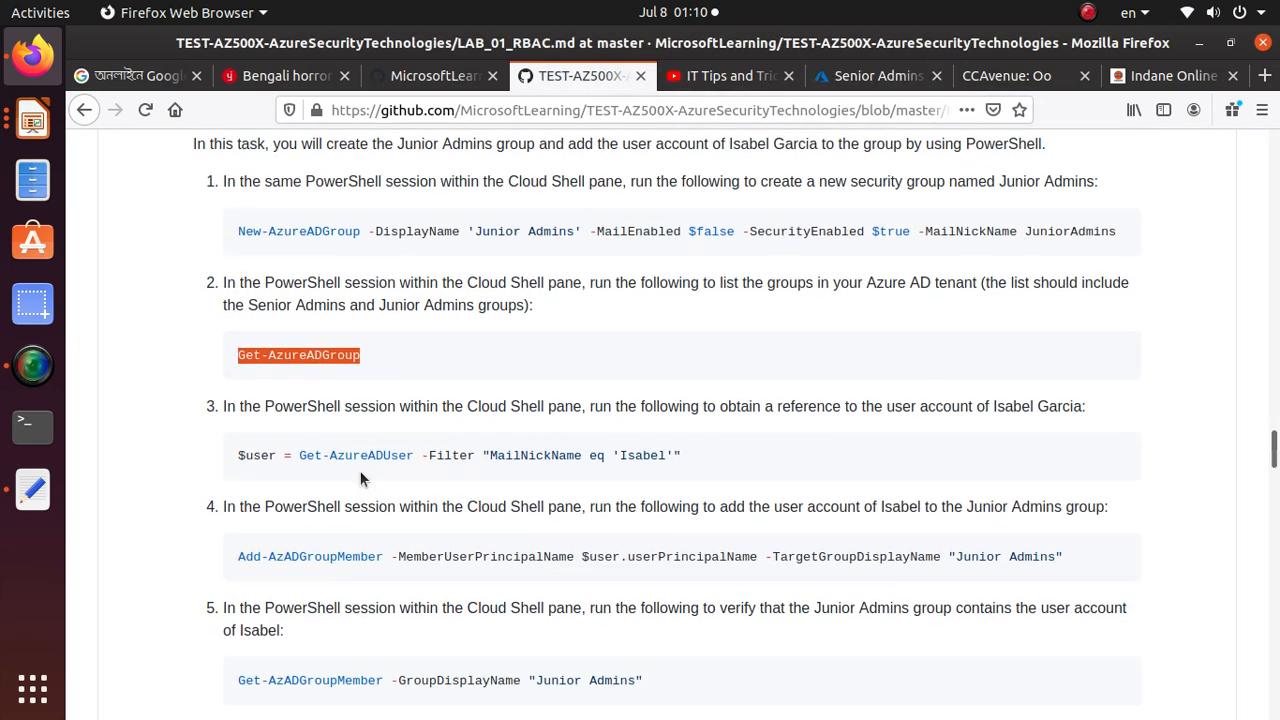
pyautogui.tripleClick(468, 410)
pyautogui.rightClick(470, 410)
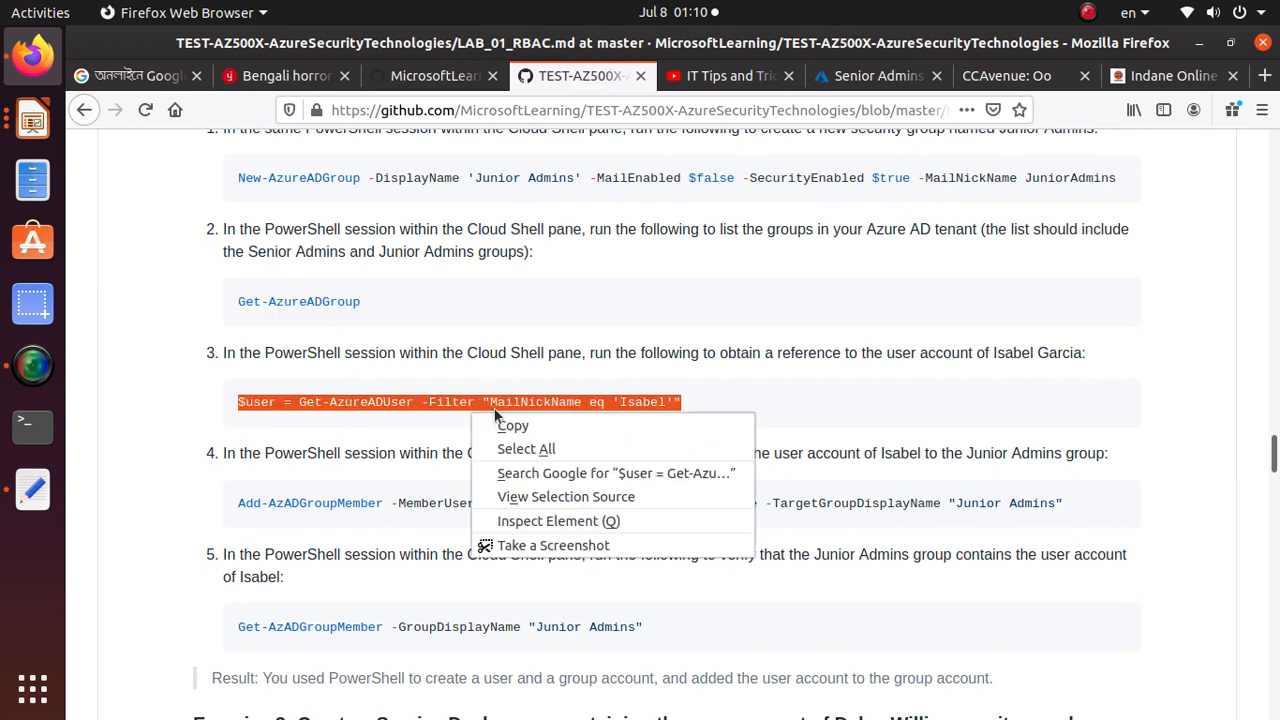
pyautogui.click(506, 424)
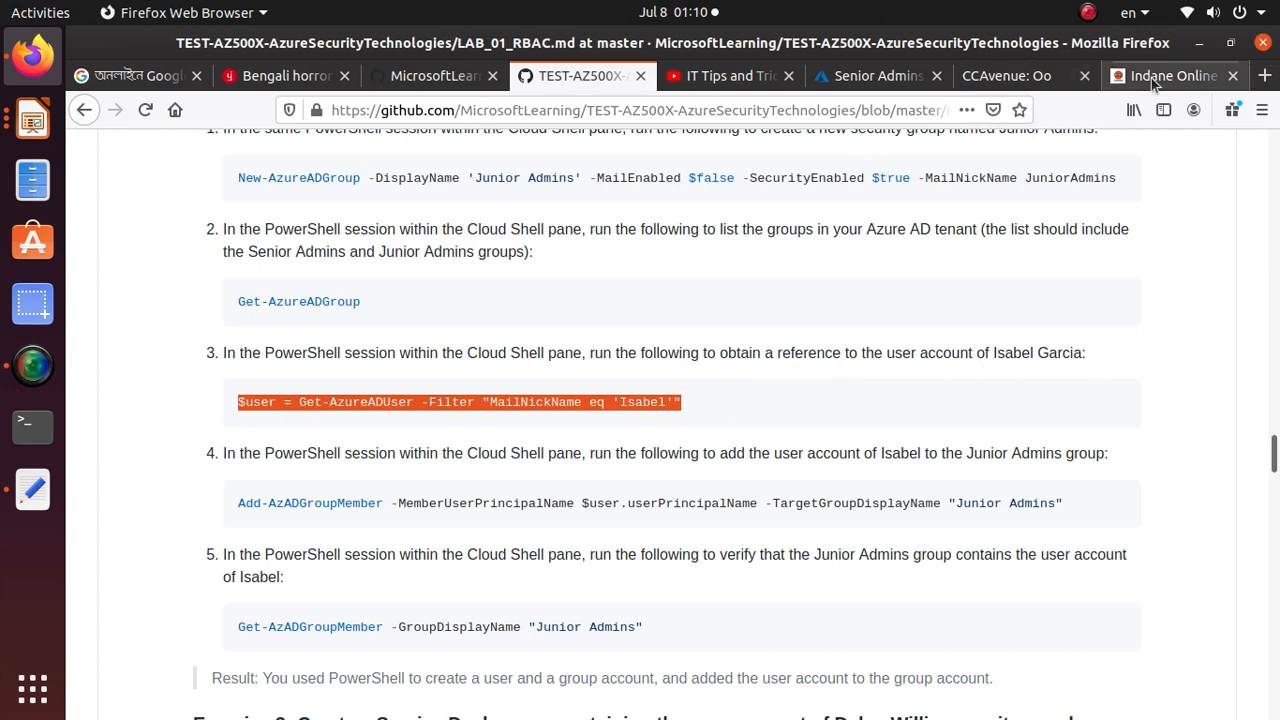
pyautogui.click(870, 76)
pyautogui.rightClick(524, 658)
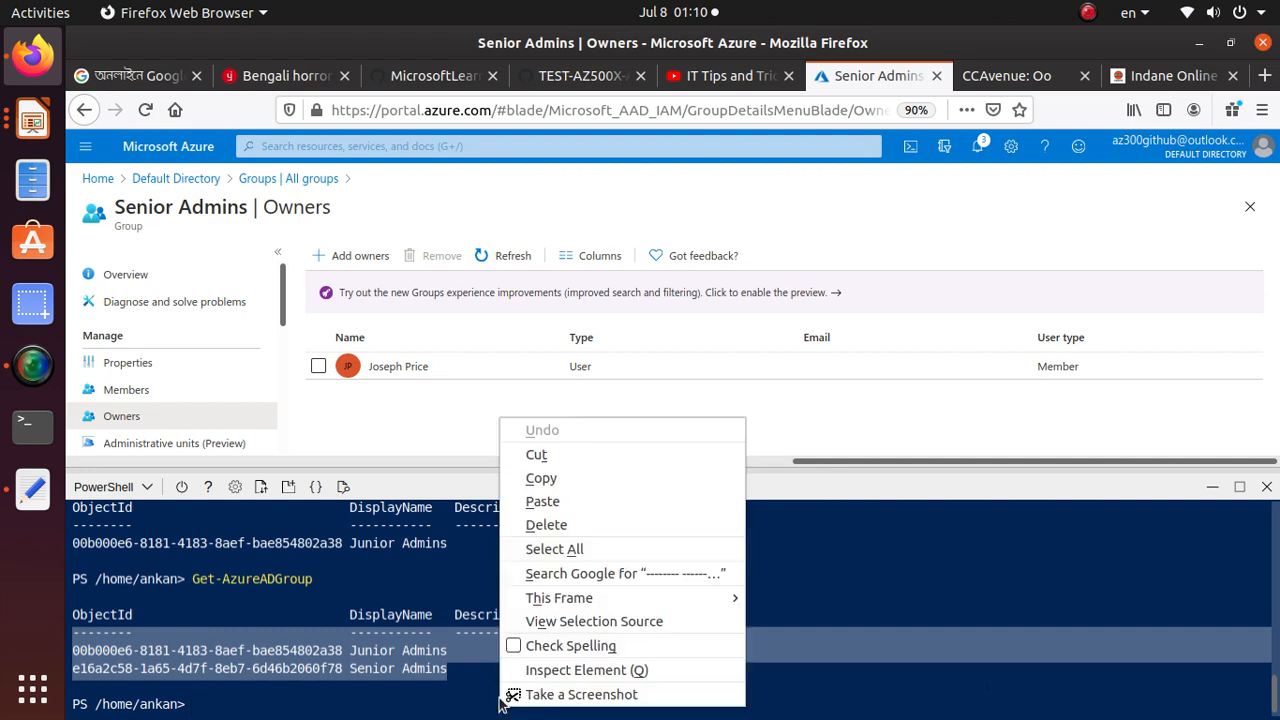
pyautogui.click(611, 501)
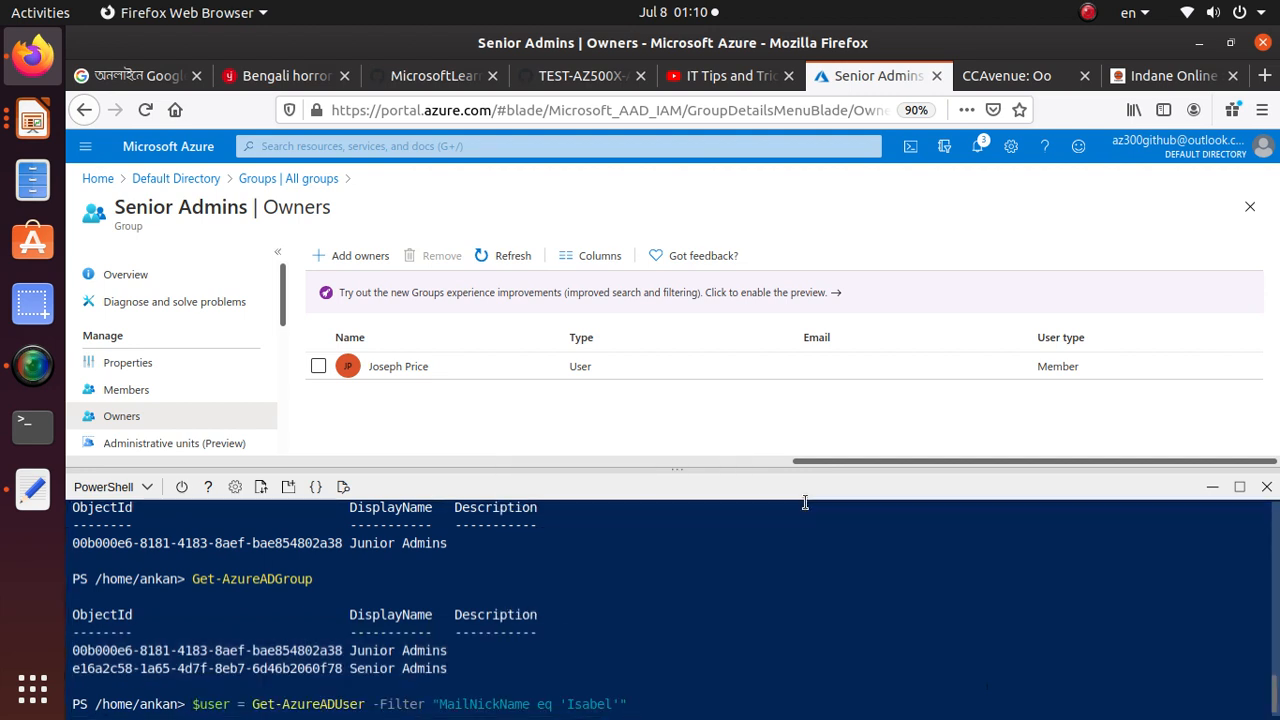
pyautogui.press('Return')
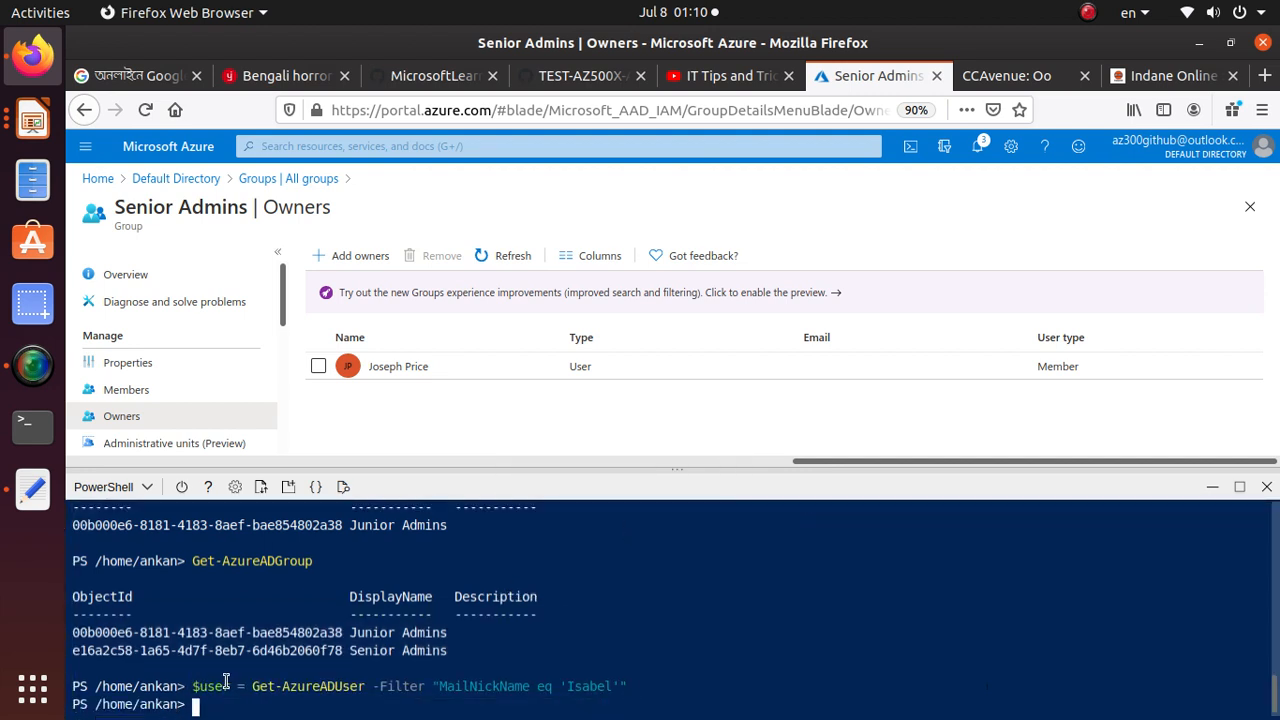
# Copy the Task 2 step 4 command "Add-AzADGroupMember -MemberUserPrincipalName $user.userPrincipalName -TargetGroupDisplayName "Junior Admins"" from the lab manual into the Cloud Shell prompt
pyautogui.click(580, 76)
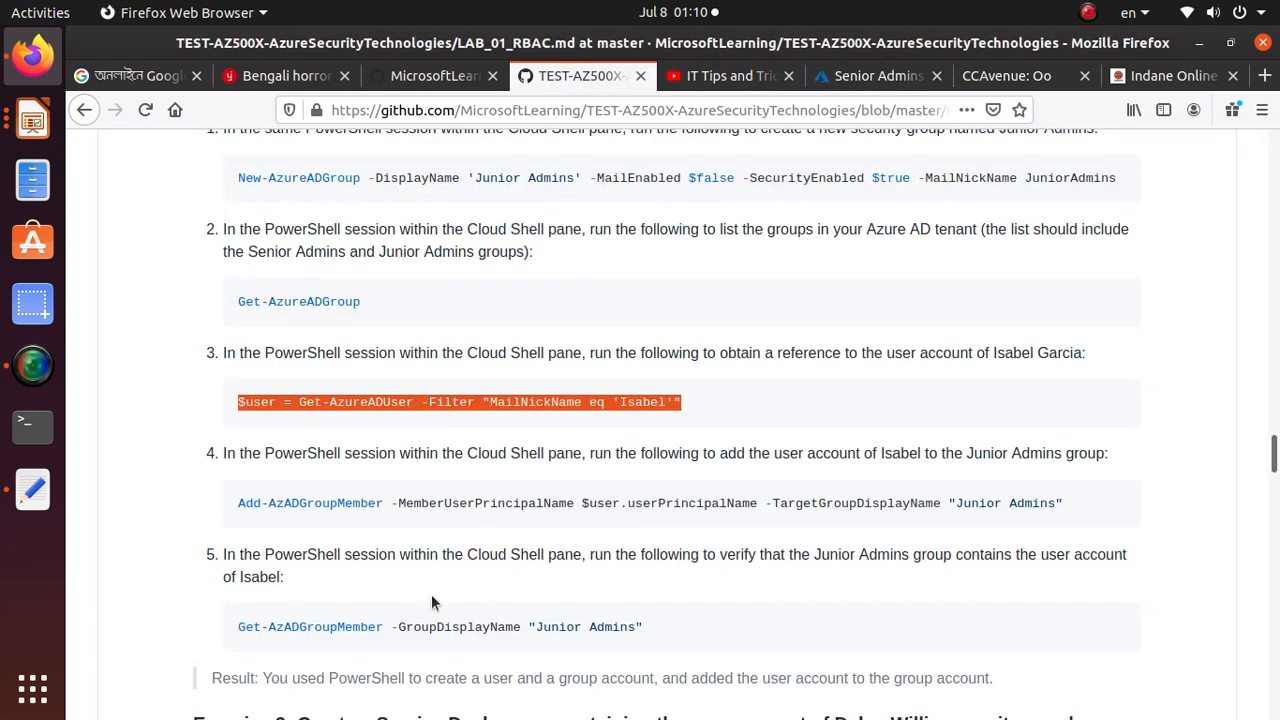
pyautogui.scroll(-2, 431, 594)
pyautogui.tripleClick(497, 396)
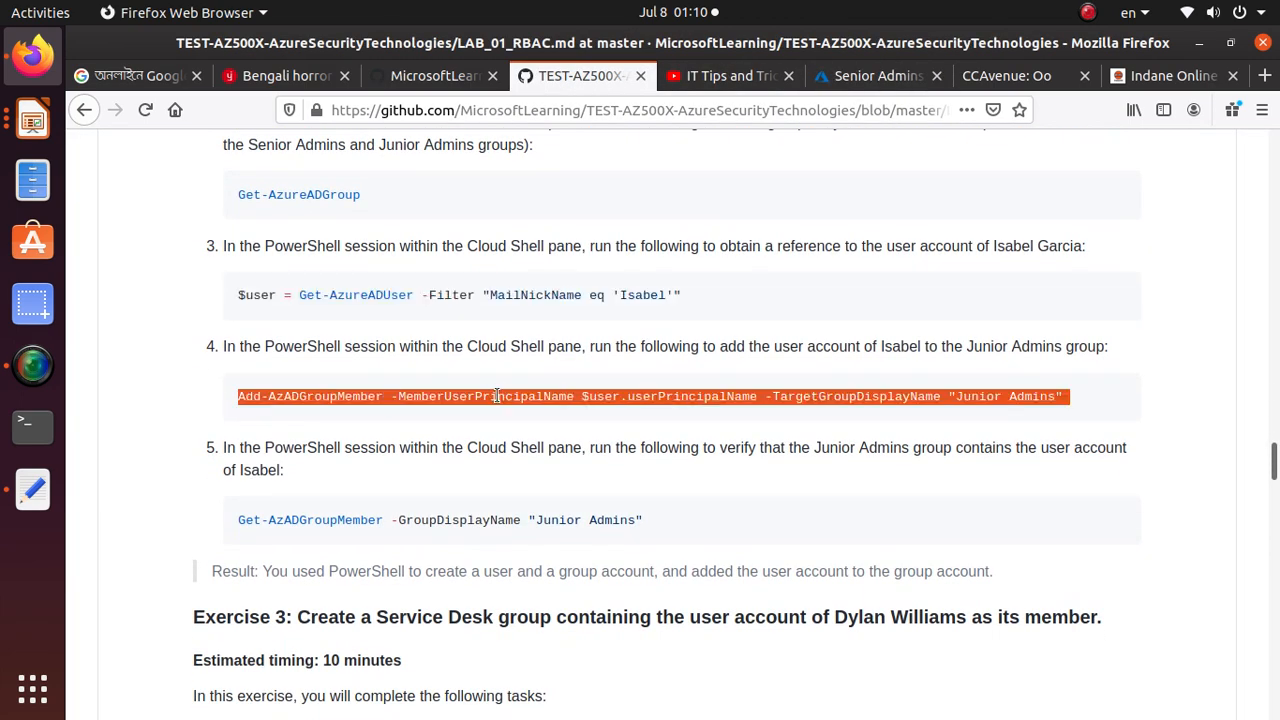
pyautogui.rightClick(499, 398)
pyautogui.click(541, 411)
pyautogui.click(893, 78)
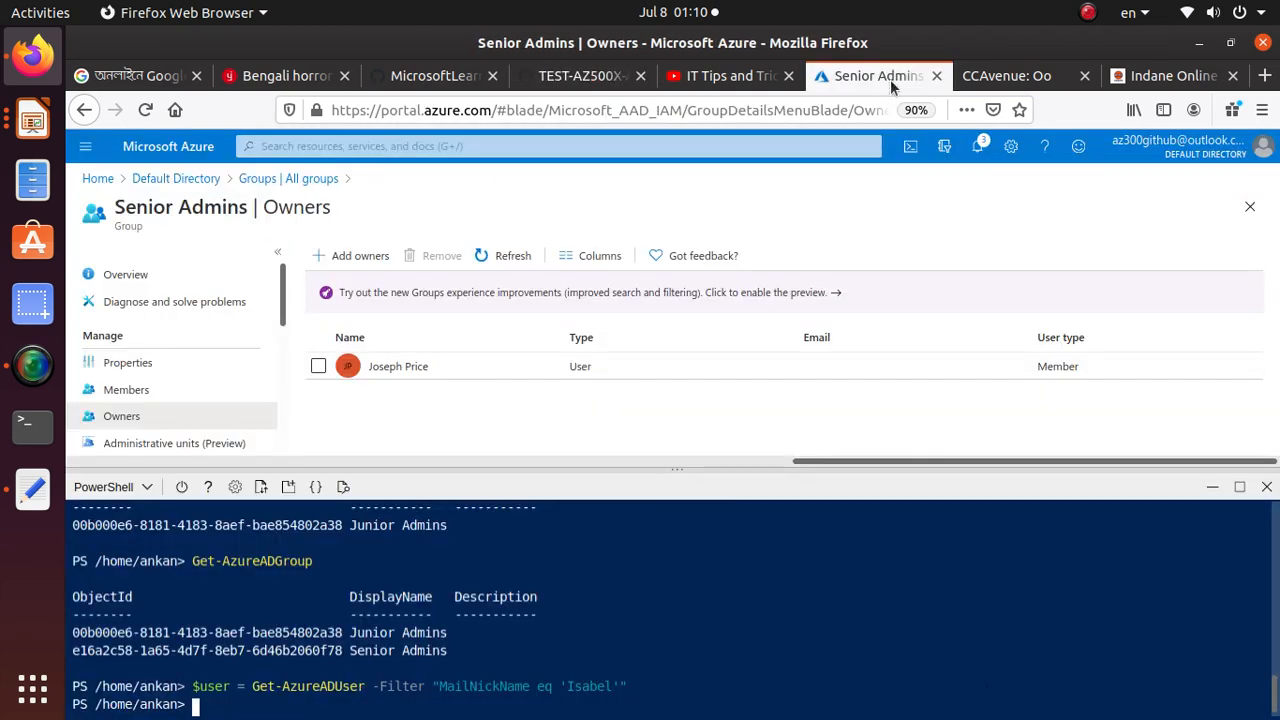
pyautogui.rightClick(390, 702)
pyautogui.click(430, 571)
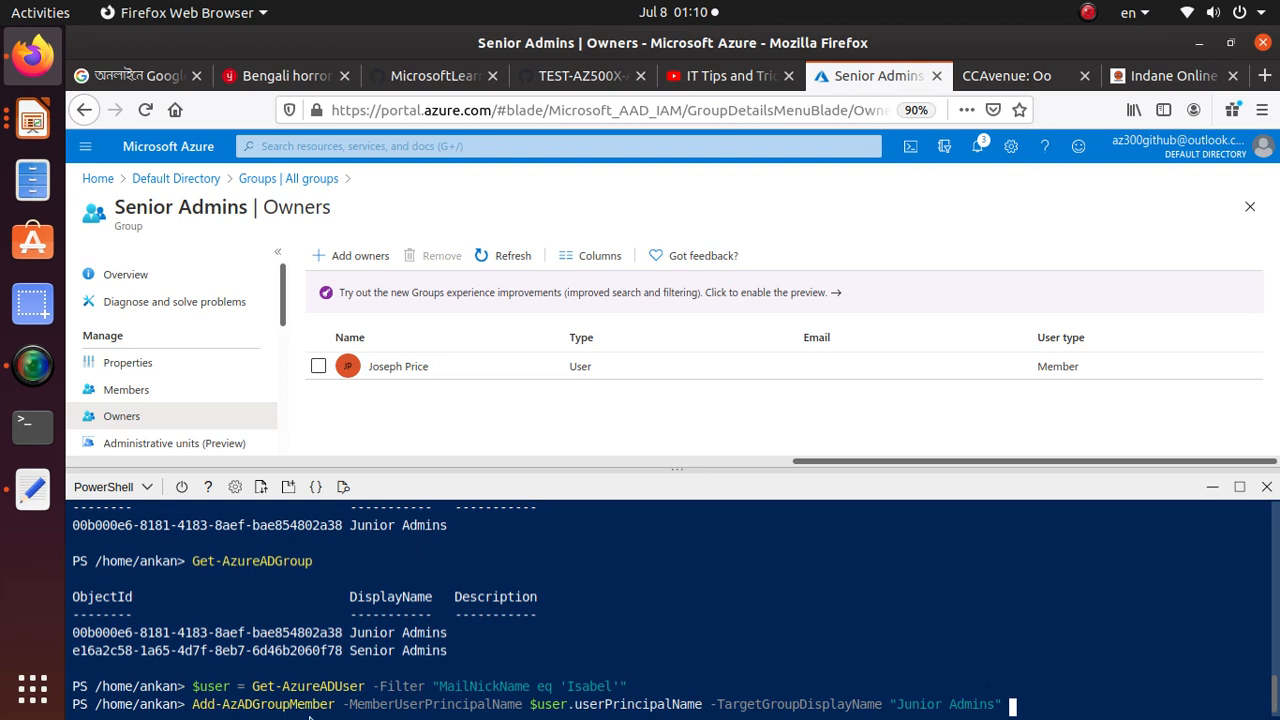
# Check the $user variable and the "Junior Admins" target in the Add-AzADGroupMember command, and run it to add the second user to the group
pyautogui.moveTo(333, 708); pyautogui.dragTo(289, 708)
pyautogui.moveTo(572, 703); pyautogui.dragTo(533, 713)
pyautogui.moveTo(228, 686); pyautogui.dragTo(193, 686)
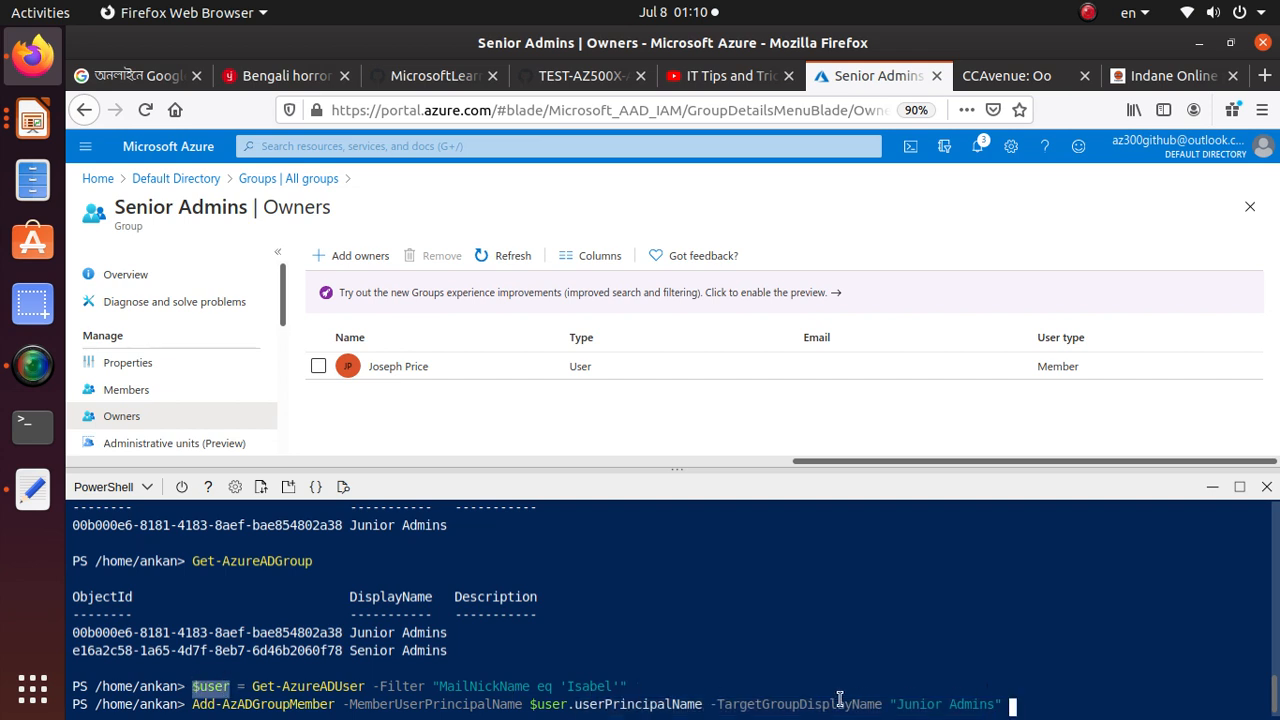
pyautogui.moveTo(1030, 706); pyautogui.dragTo(895, 708)
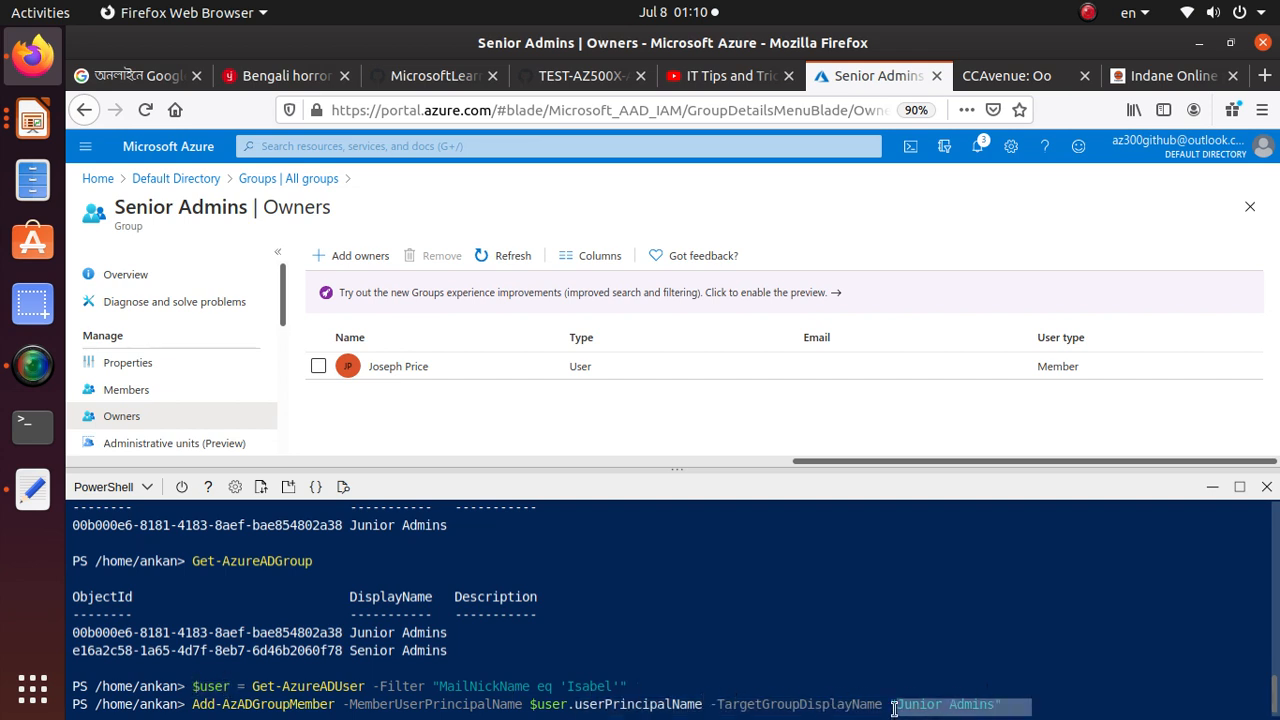
pyautogui.click(1065, 702)
pyautogui.press('Return')
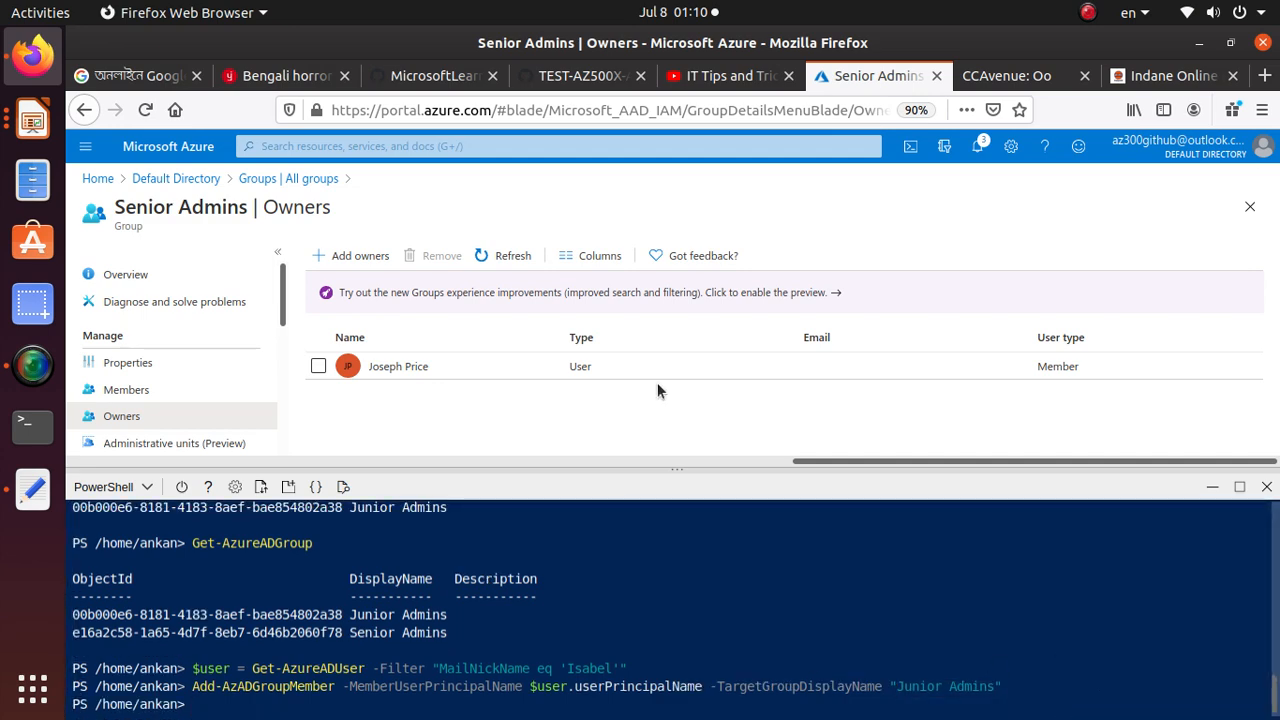
# Copy the Task 2 step 5 command "Get-AzADGroupMember -GroupDisplayName "Junior Admins"" from the lab manual and return to the Azure portal
pyautogui.click(595, 76)
pyautogui.scroll(-3, 447, 504)
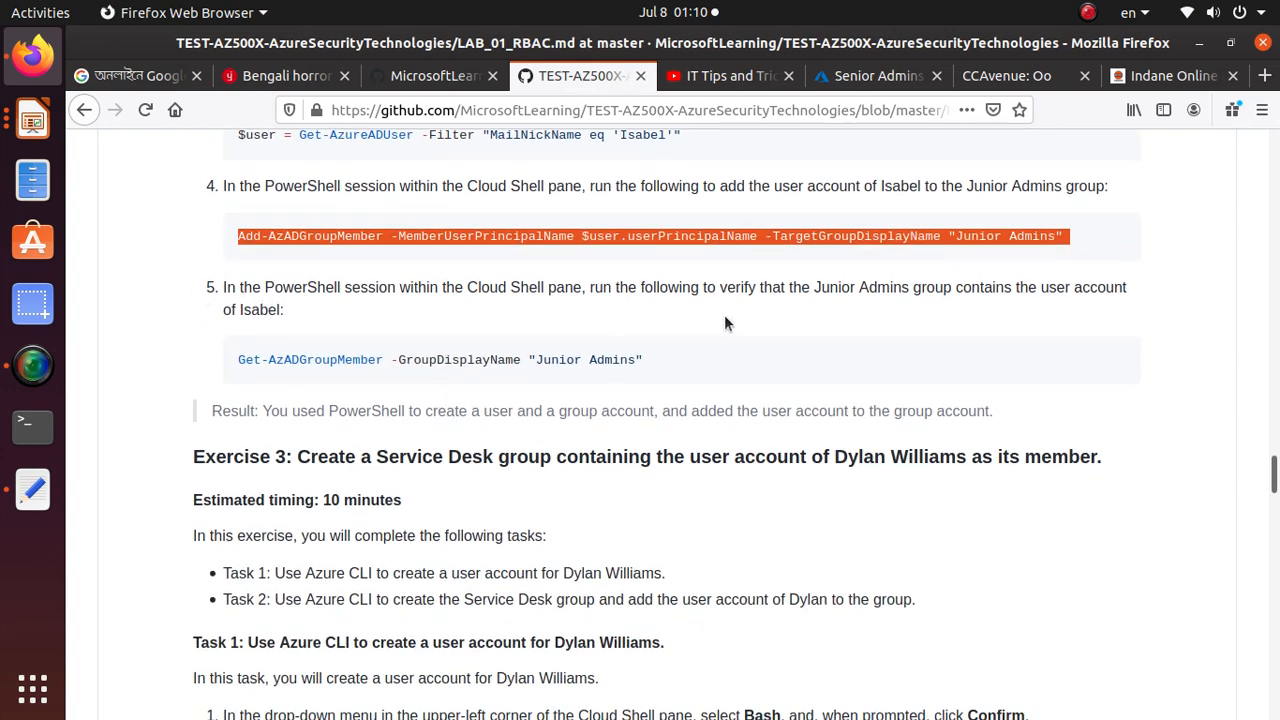
pyautogui.tripleClick(467, 361)
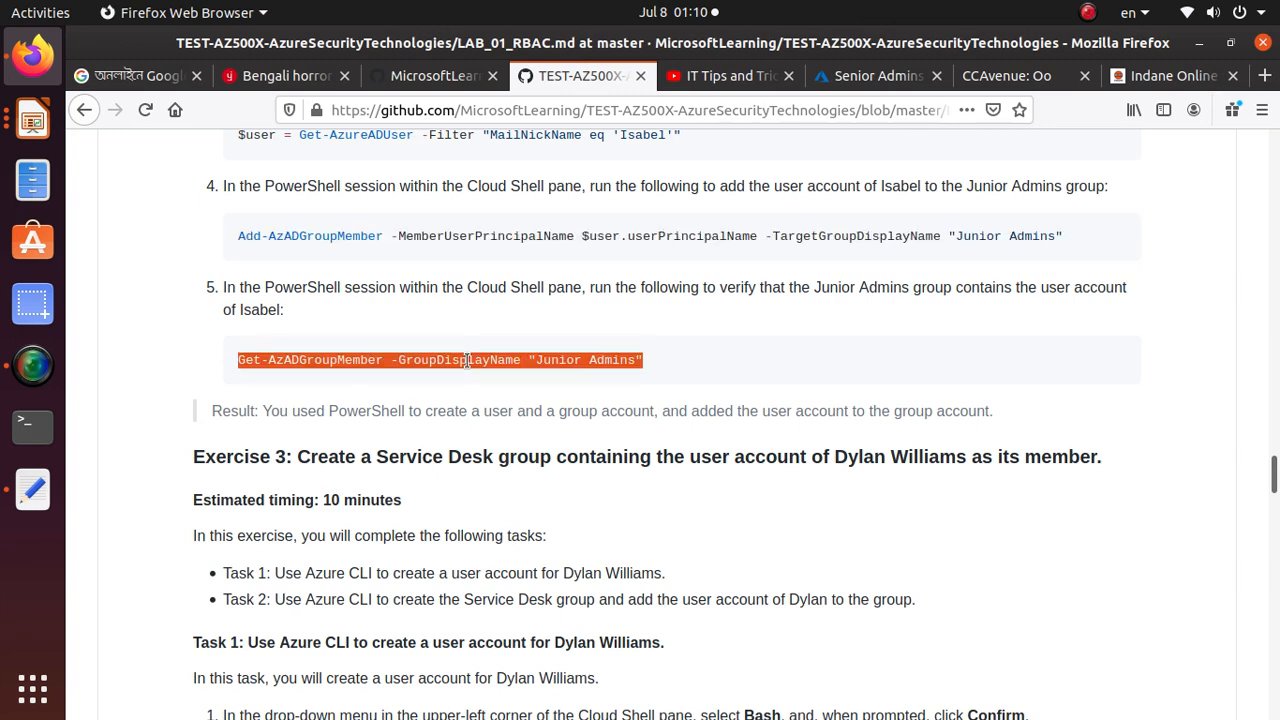
pyautogui.rightClick(467, 361)
pyautogui.click(540, 377)
pyautogui.hotkey('alt', 'Tab')
pyautogui.hotkey('alt', 'Tab')
pyautogui.click(432, 76)
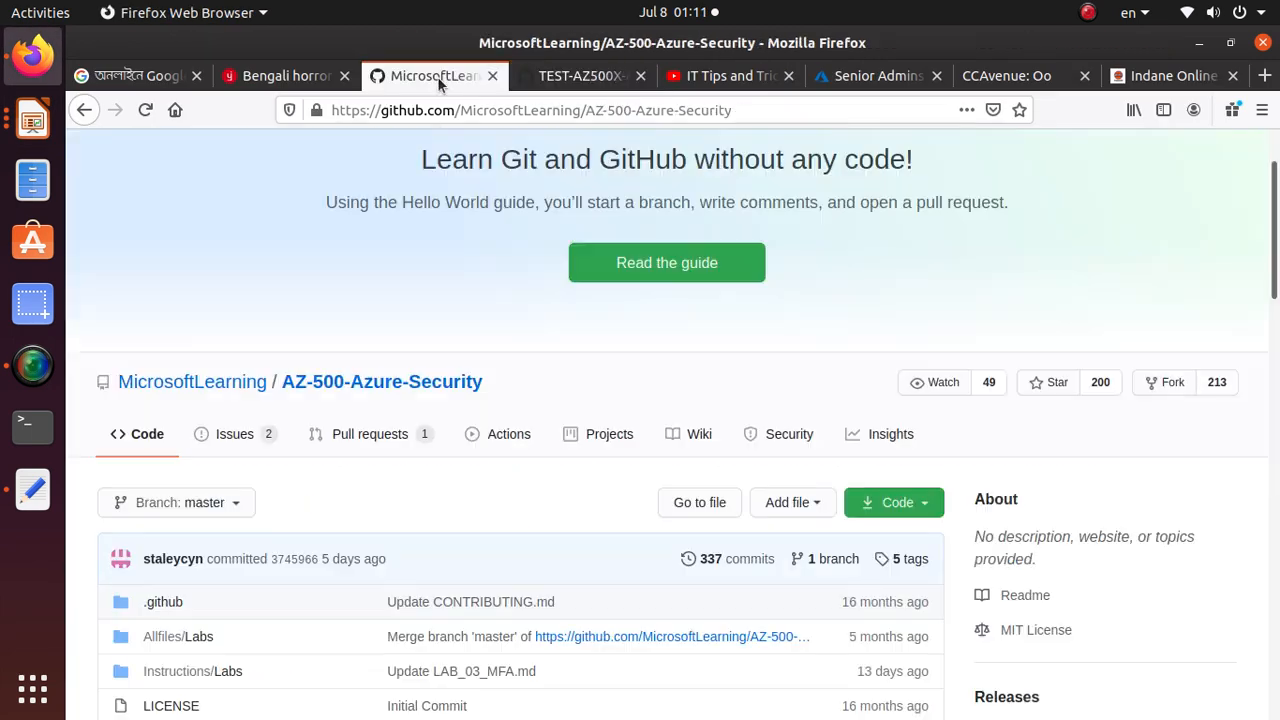
pyautogui.click(880, 80)
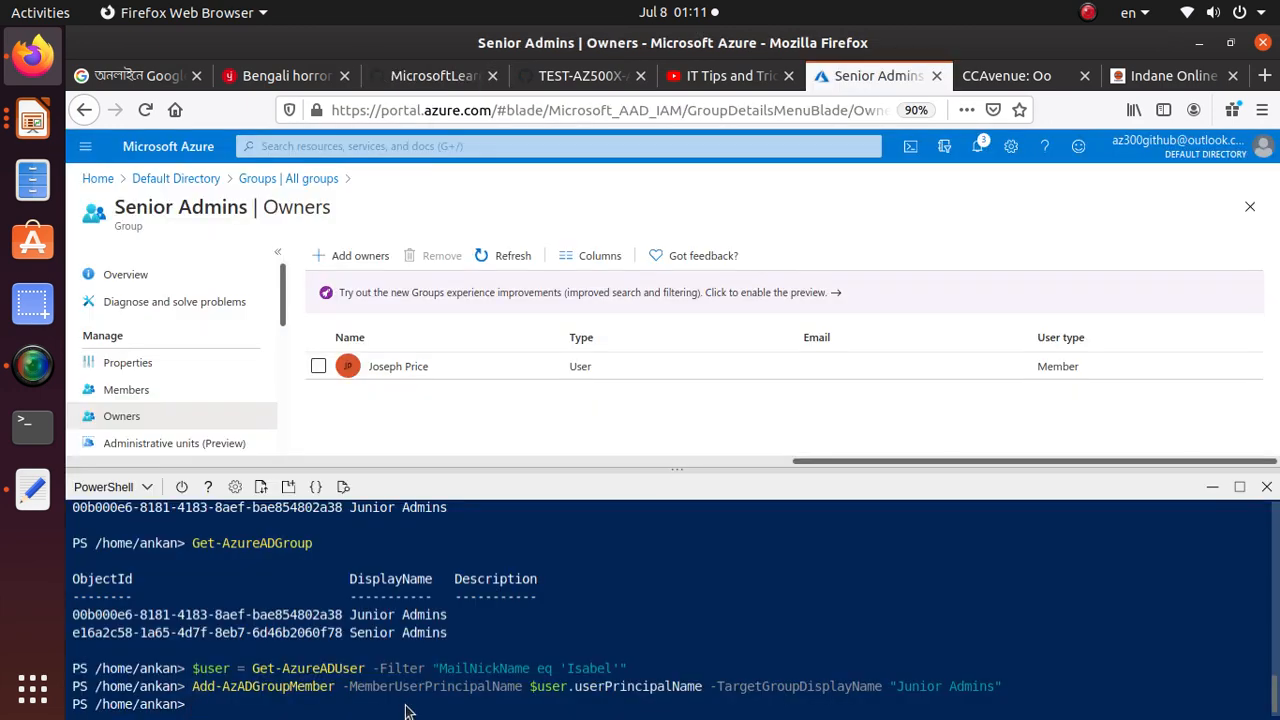
# Run the copied Get-AzADGroupMember command in Cloud Shell and check the DisplayName of the Junior Admins member
pyautogui.rightClick(404, 490)
pyautogui.click(491, 570)
pyautogui.press('Return')
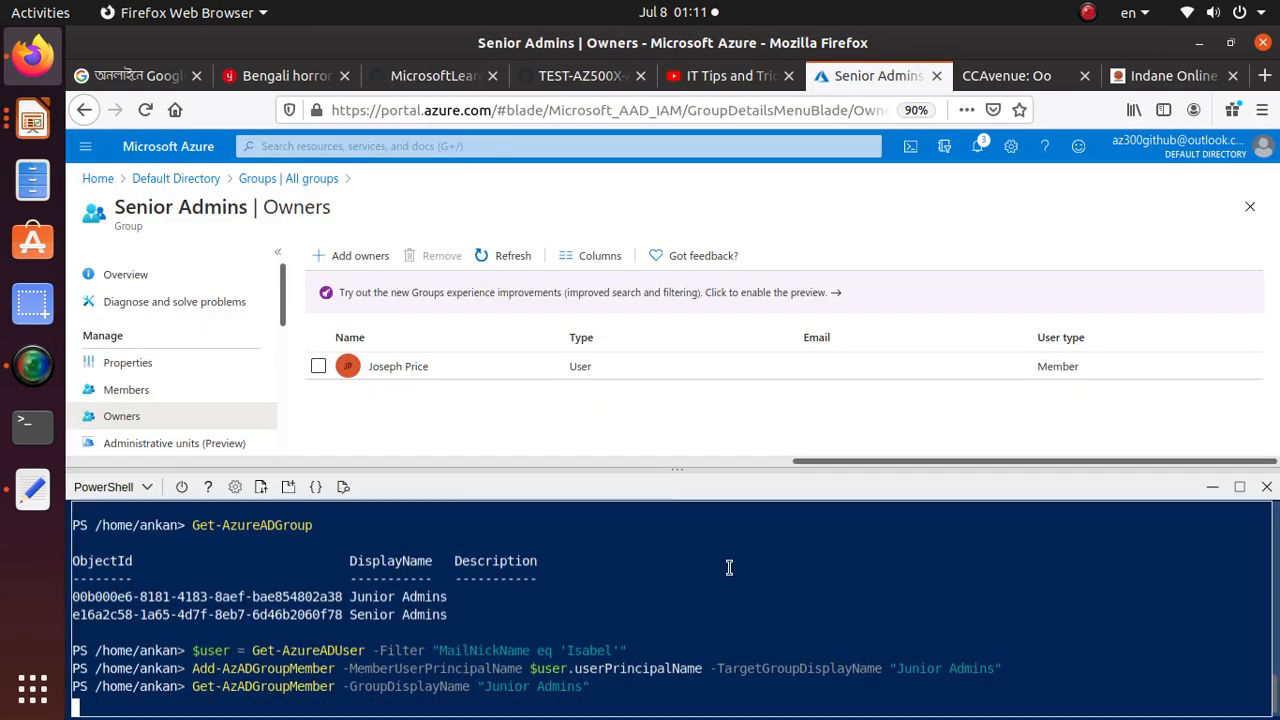
pyautogui.doubleClick(241, 605)
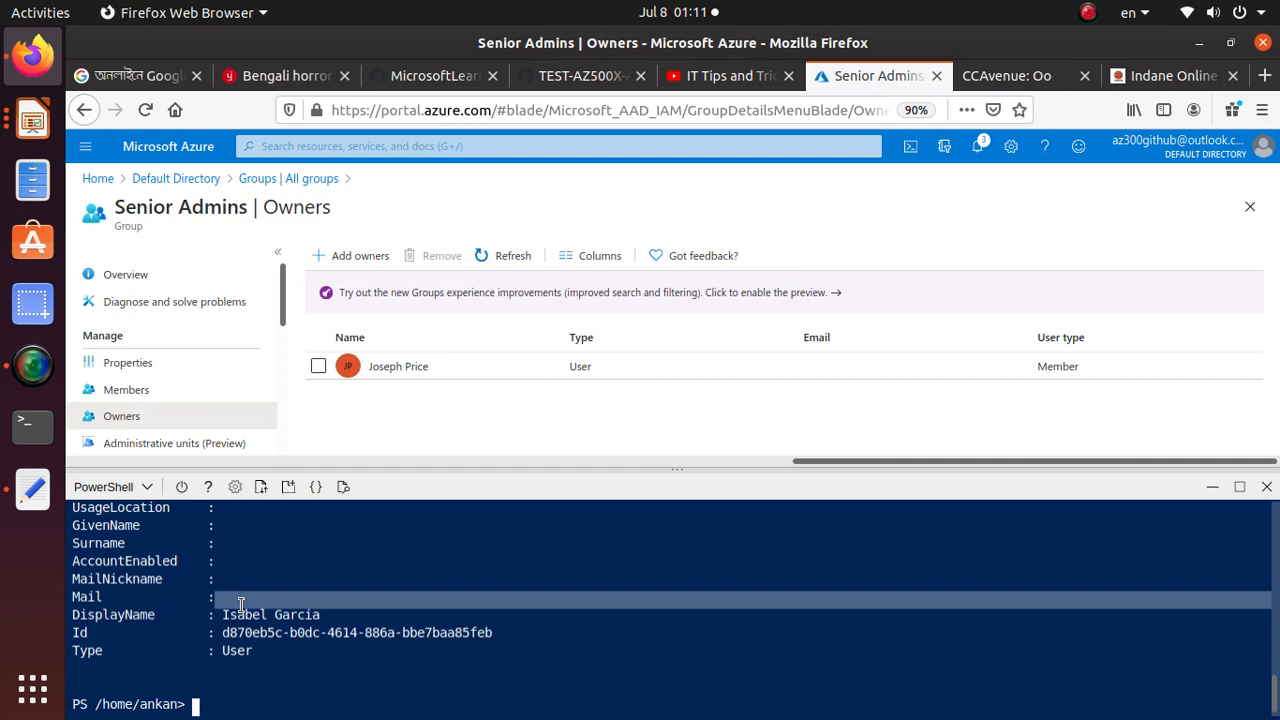
pyautogui.click(241, 617)
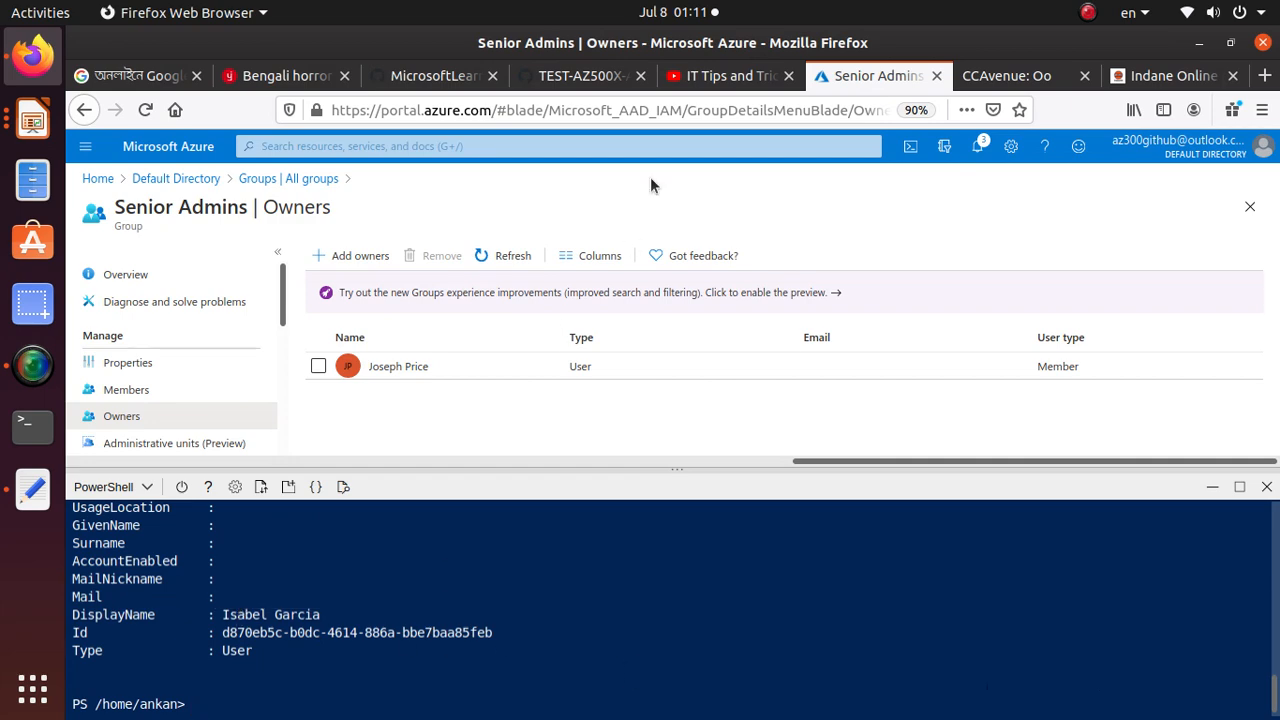
# Copy the Exercise 3 Task 1 step 2 command that sets DOMAINNAME from the signed-in user's userPrincipalName in the lab manual
pyautogui.click(595, 76)
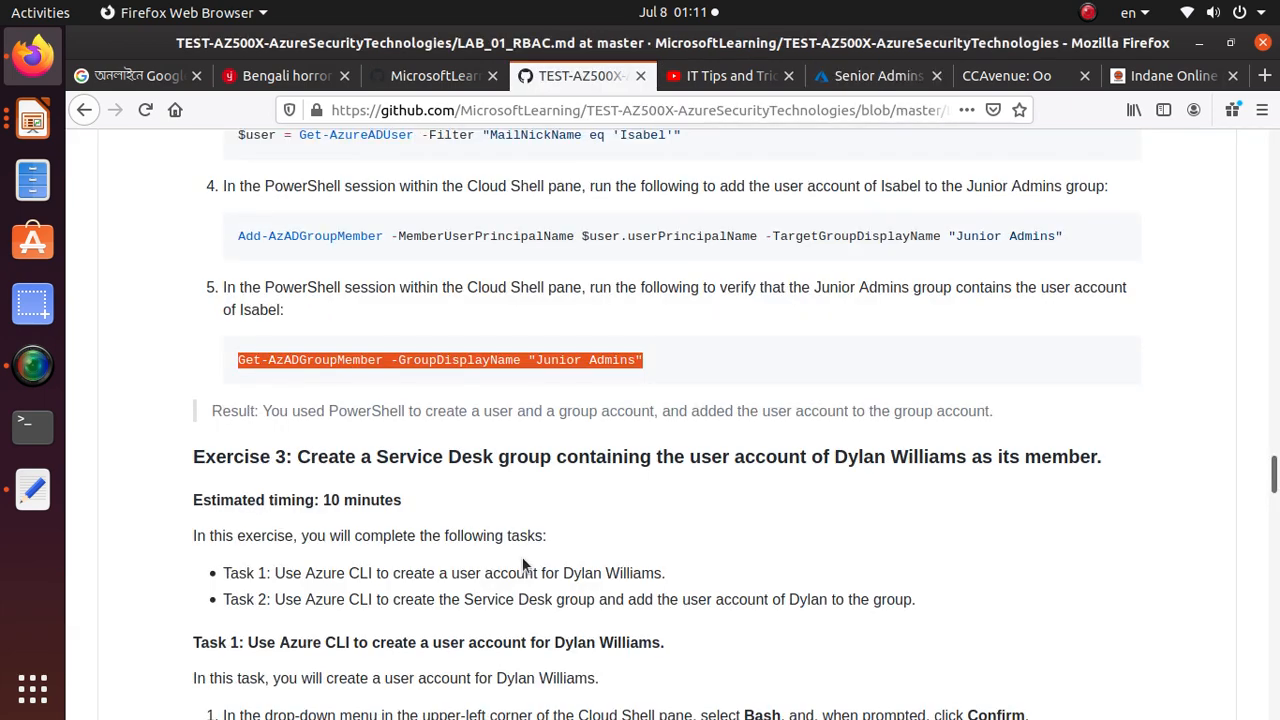
pyautogui.scroll(-4, 522, 566)
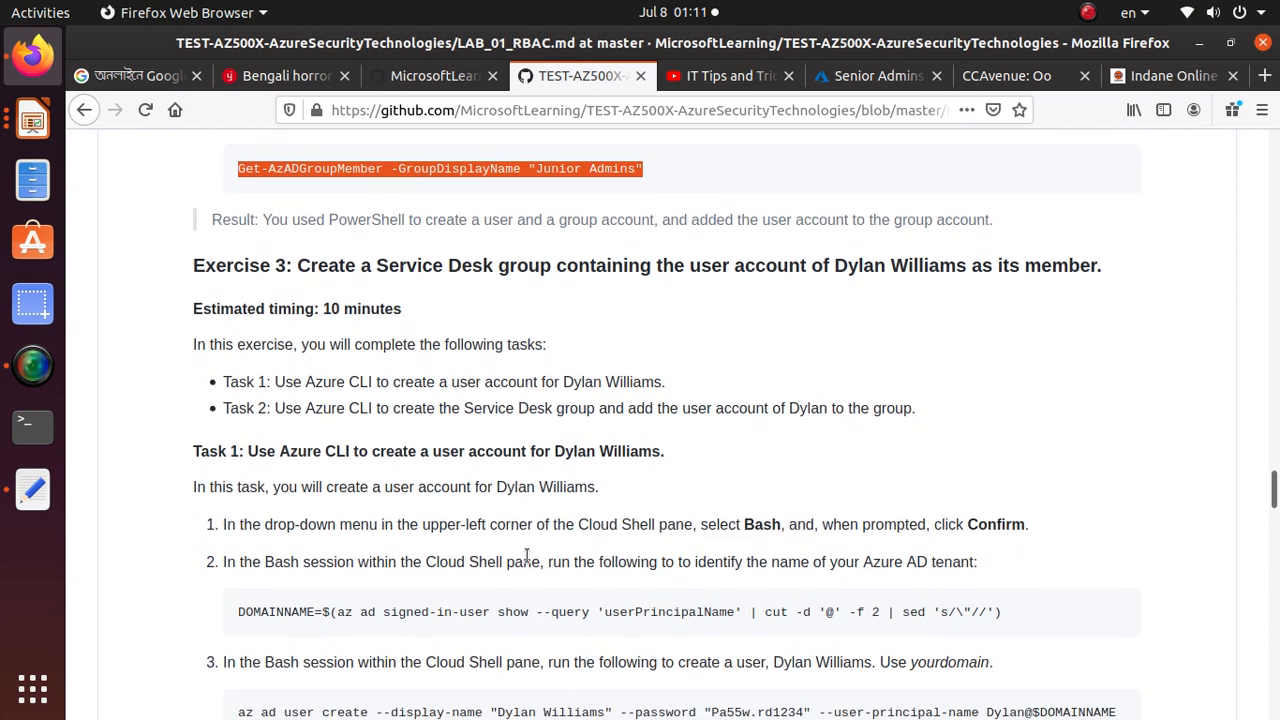
pyautogui.scroll(-2, 527, 558)
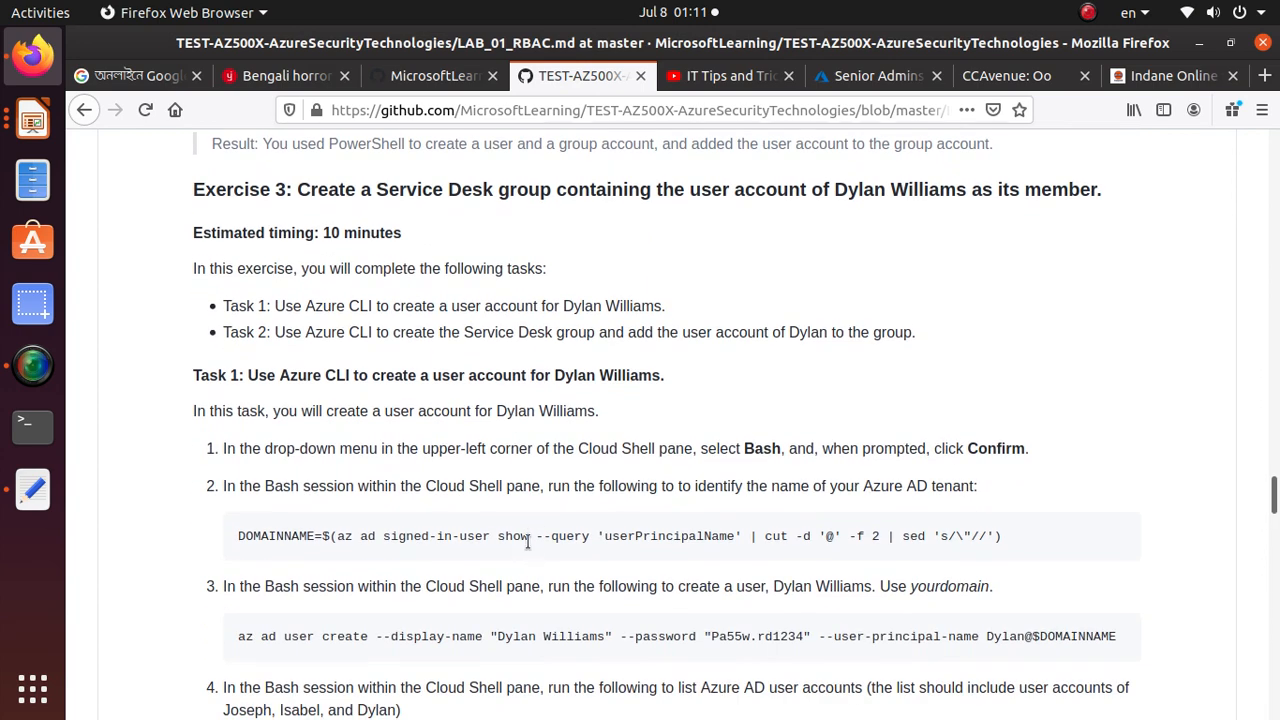
pyautogui.tripleClick(505, 538)
pyautogui.rightClick(514, 533)
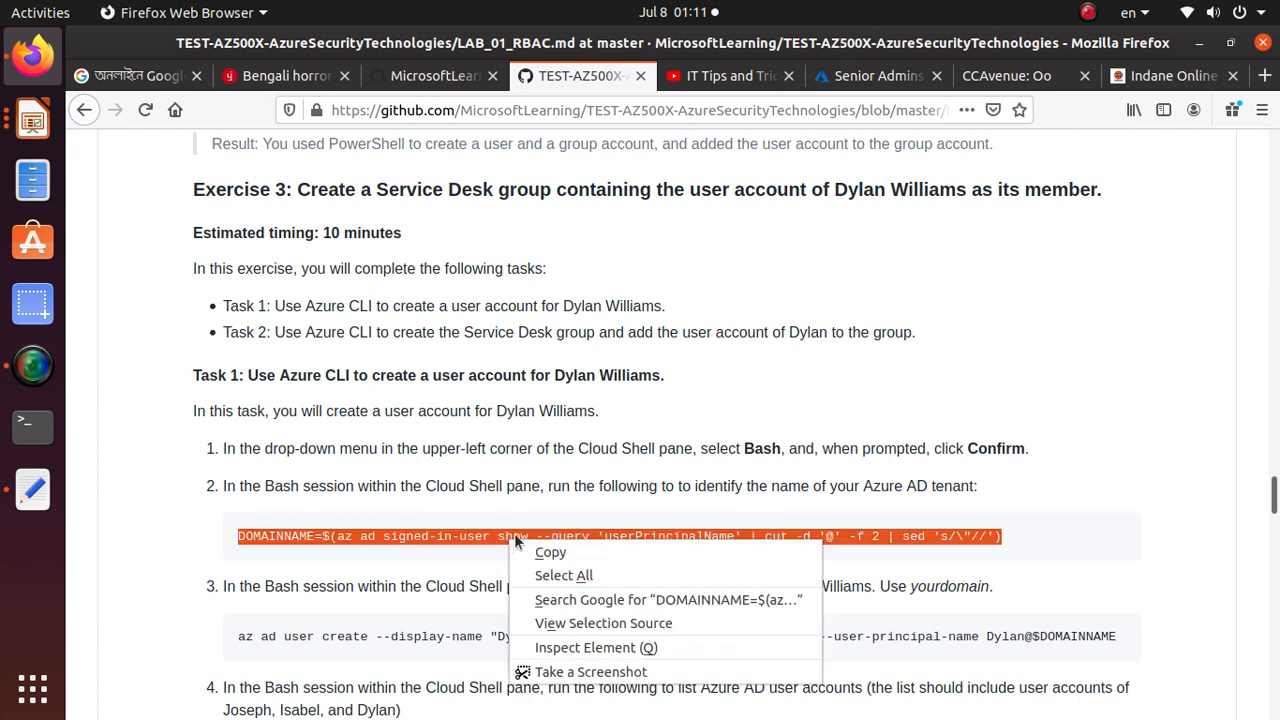
pyautogui.click(530, 552)
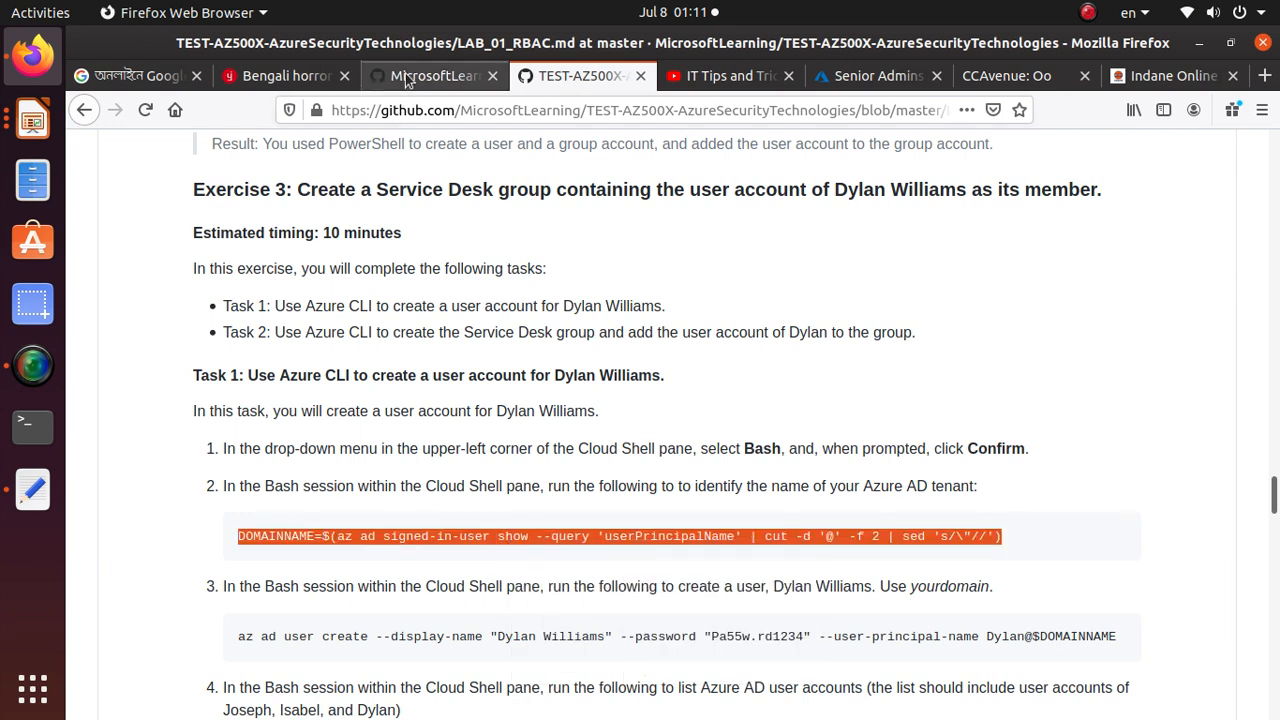
# Switch the Azure Cloud Shell session from PowerShell to Bash and confirm the change
pyautogui.click(870, 76)
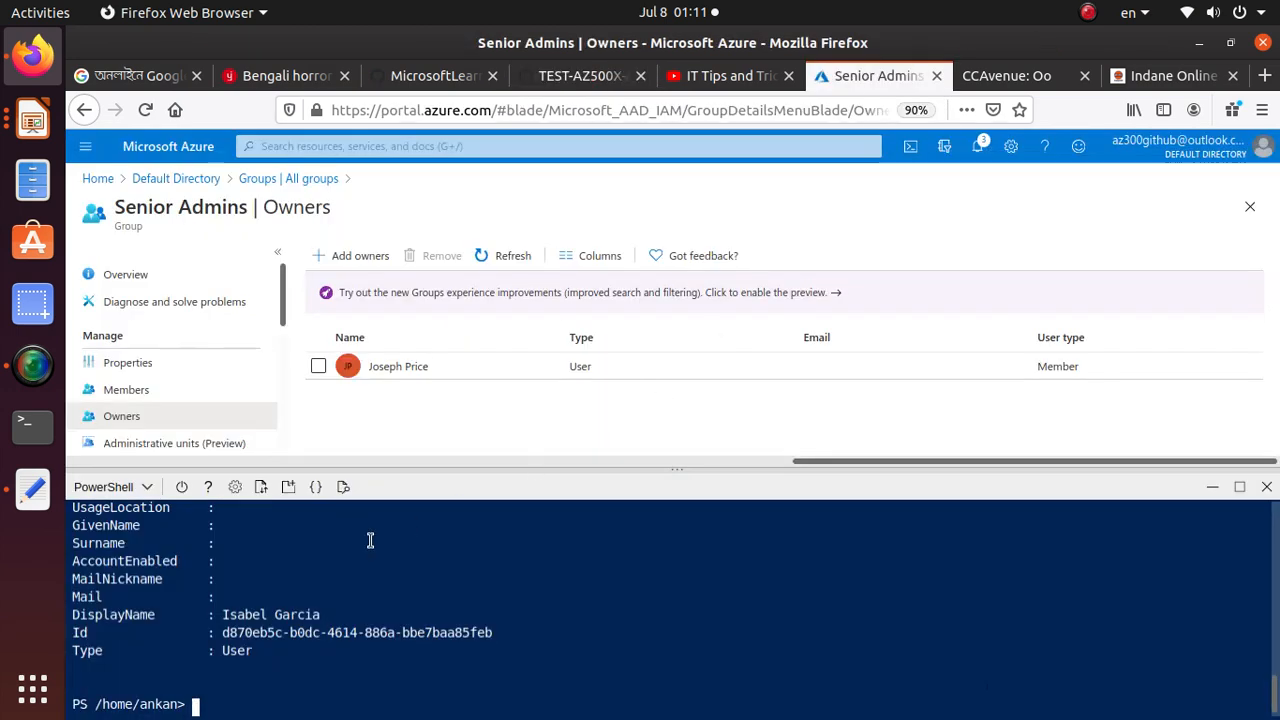
pyautogui.click(110, 487)
pyautogui.click(110, 516)
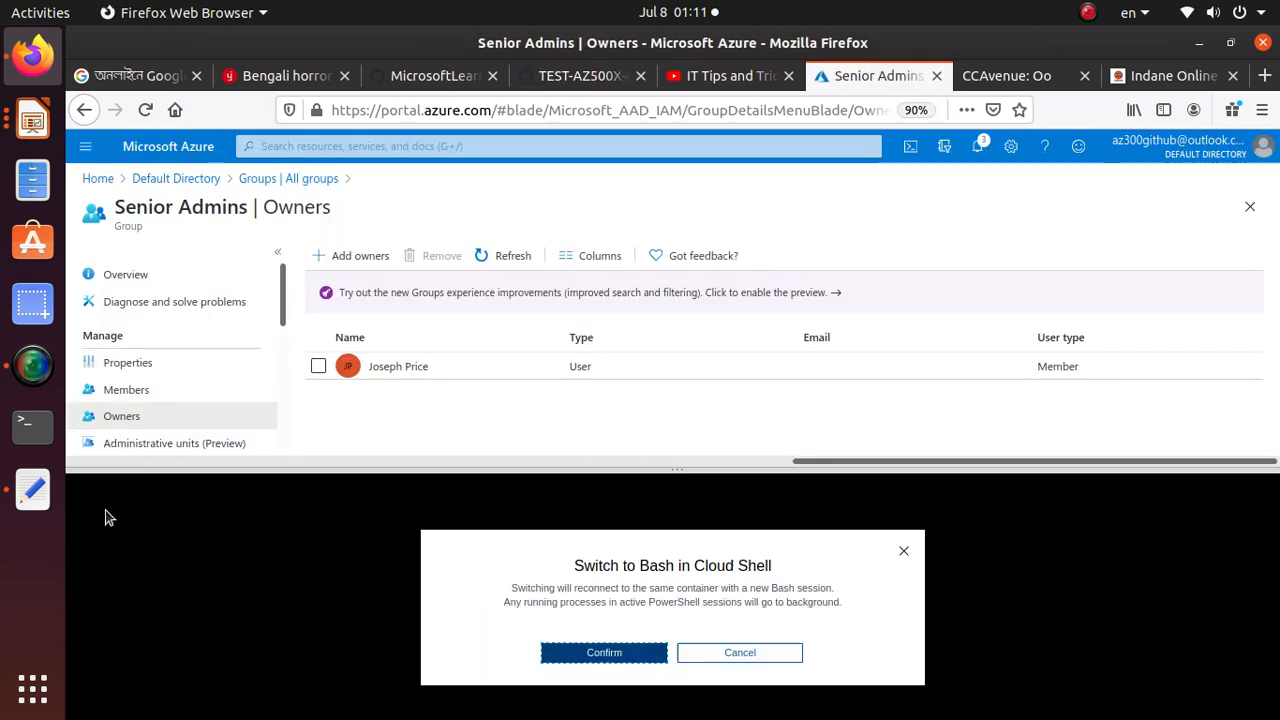
pyautogui.click(648, 655)
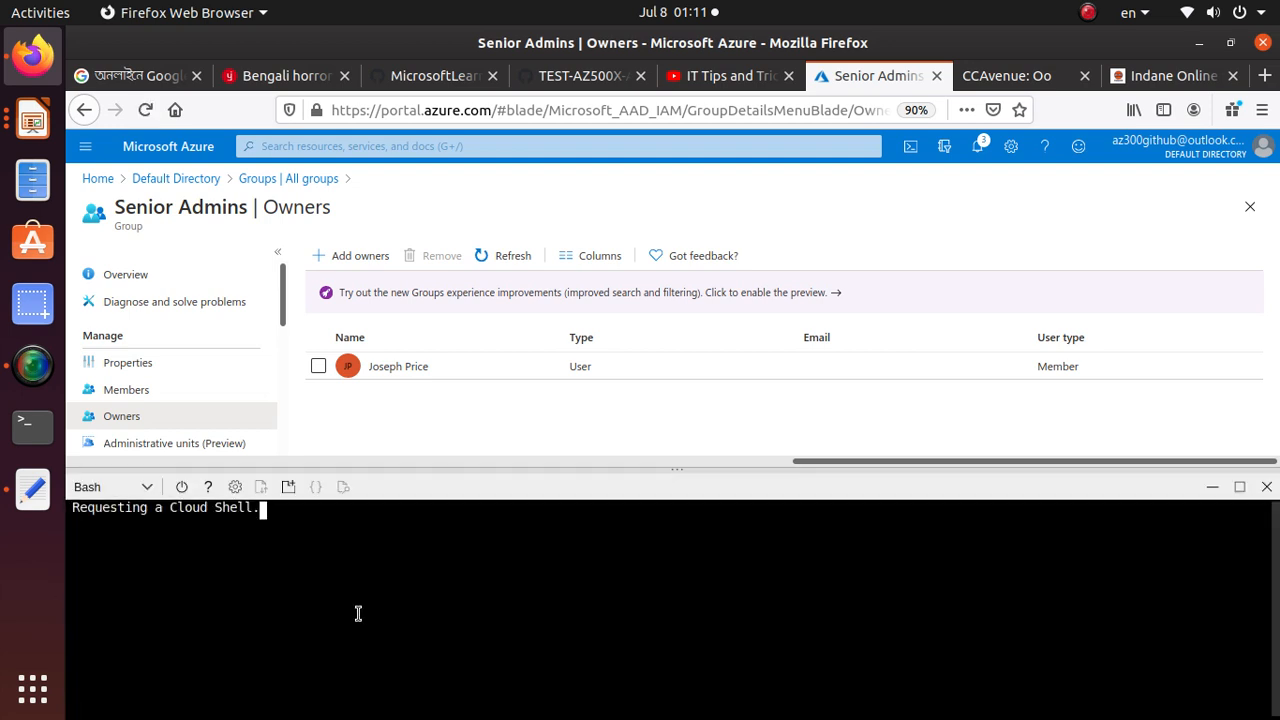
# Paste the DOMAINNAME command at the Bash prompt, review its variable, cut and sed parts, and run it
pyautogui.rightClick(311, 579)
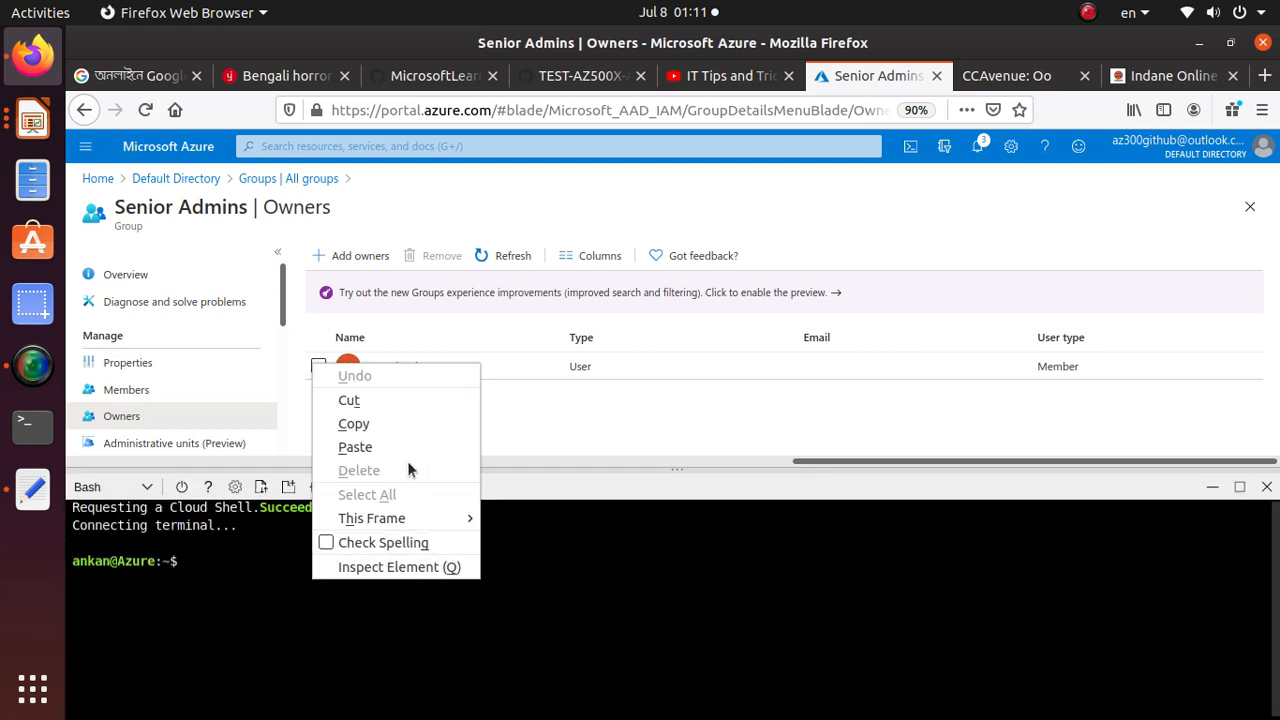
pyautogui.click(415, 447)
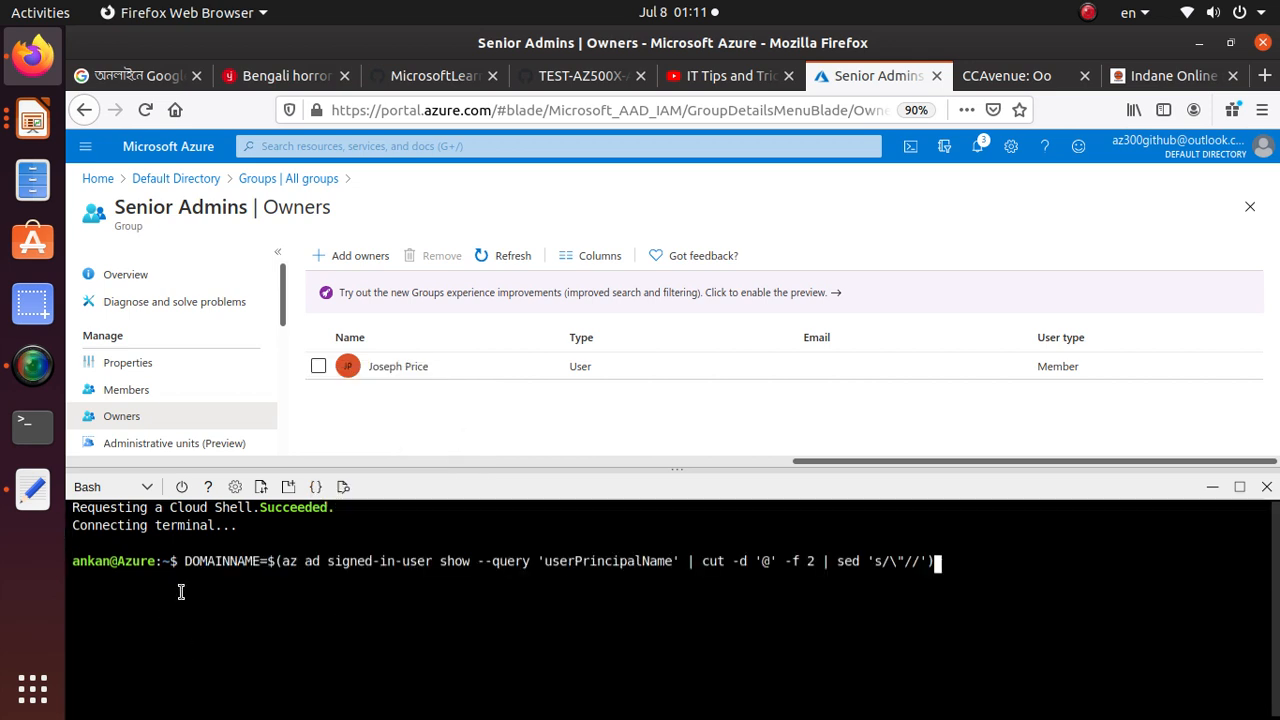
pyautogui.moveTo(183, 560); pyautogui.dragTo(255, 558)
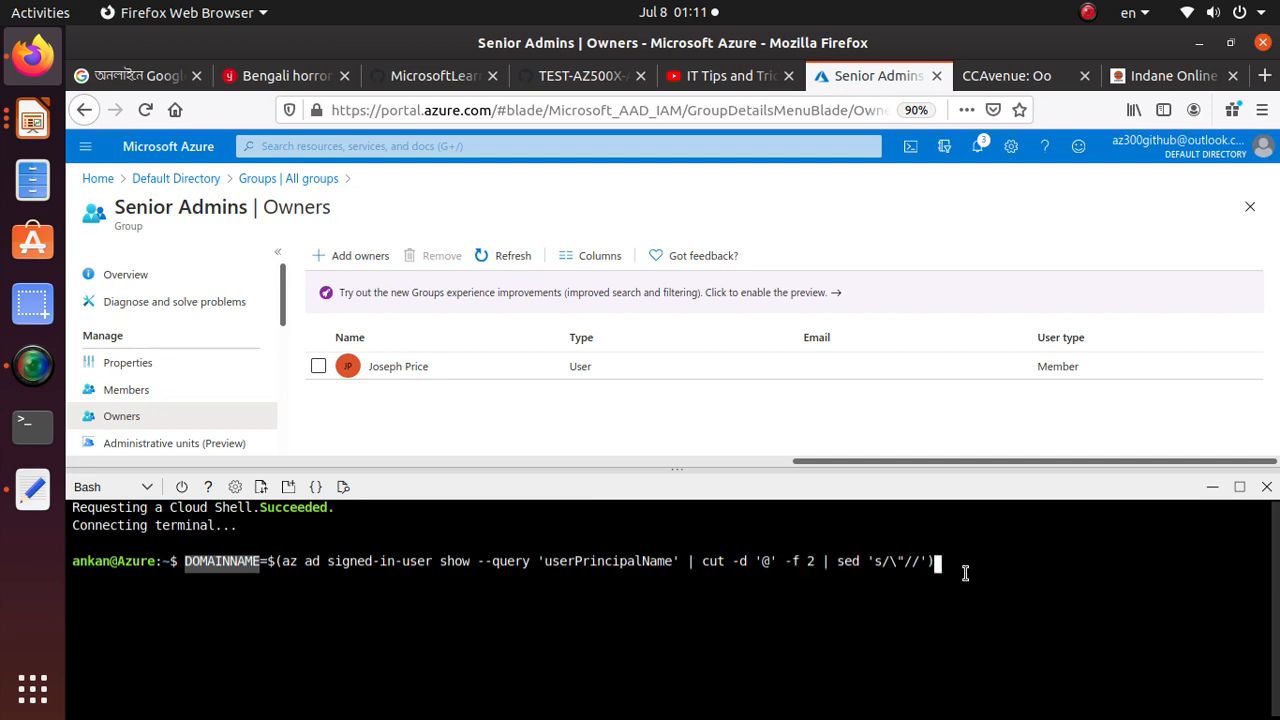
pyautogui.moveTo(965, 573); pyautogui.dragTo(182, 545)
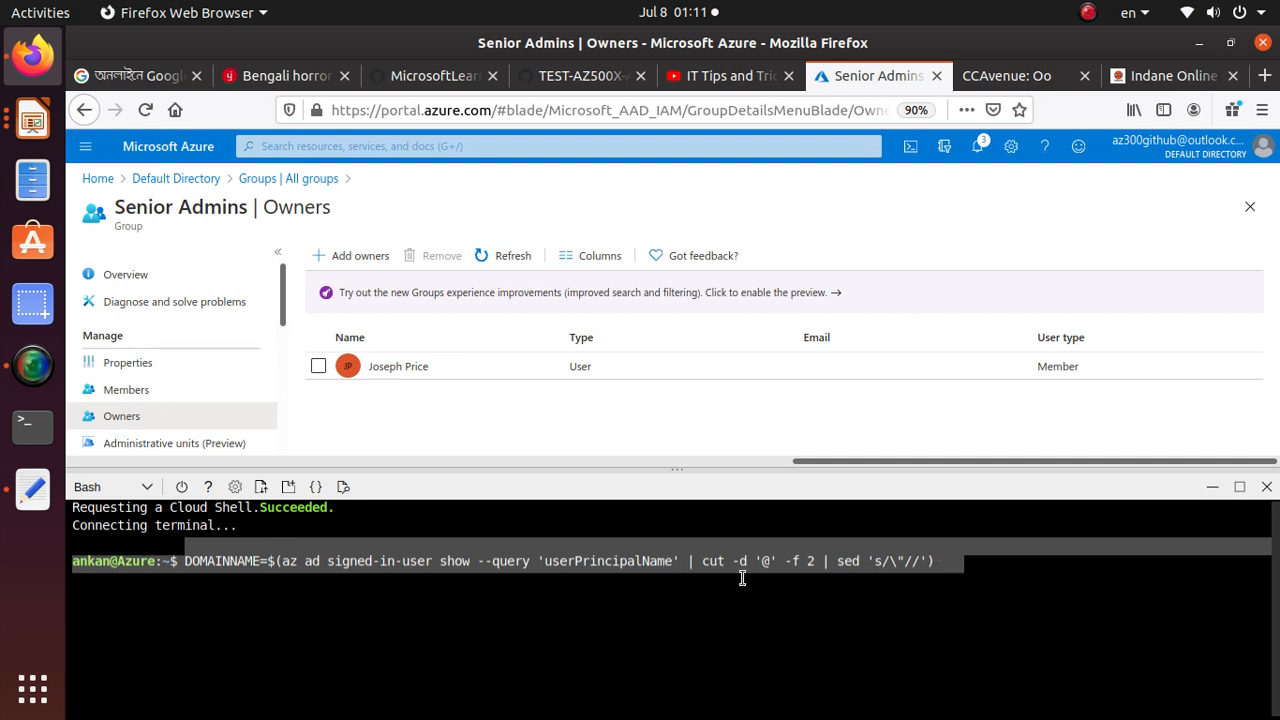
pyautogui.click(703, 569)
pyautogui.moveTo(703, 554); pyautogui.dragTo(932, 562)
pyautogui.moveTo(837, 562); pyautogui.dragTo(865, 563)
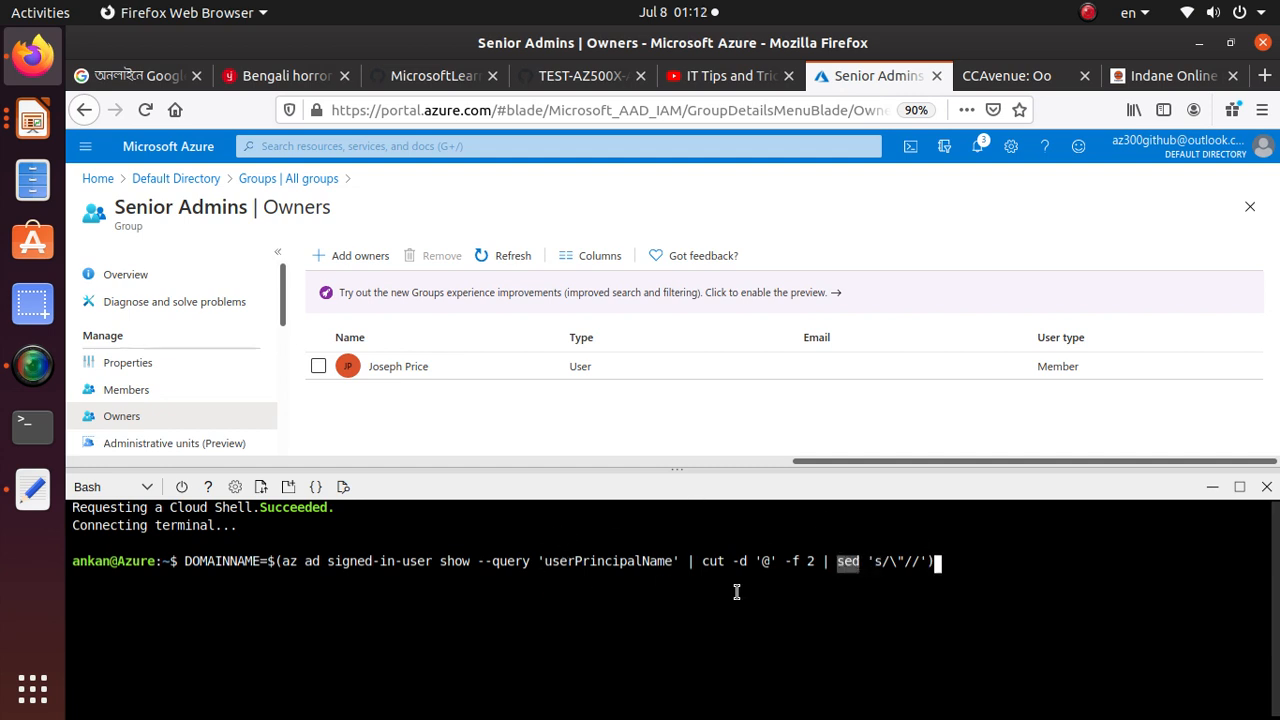
pyautogui.click(964, 565)
pyautogui.press('Return')
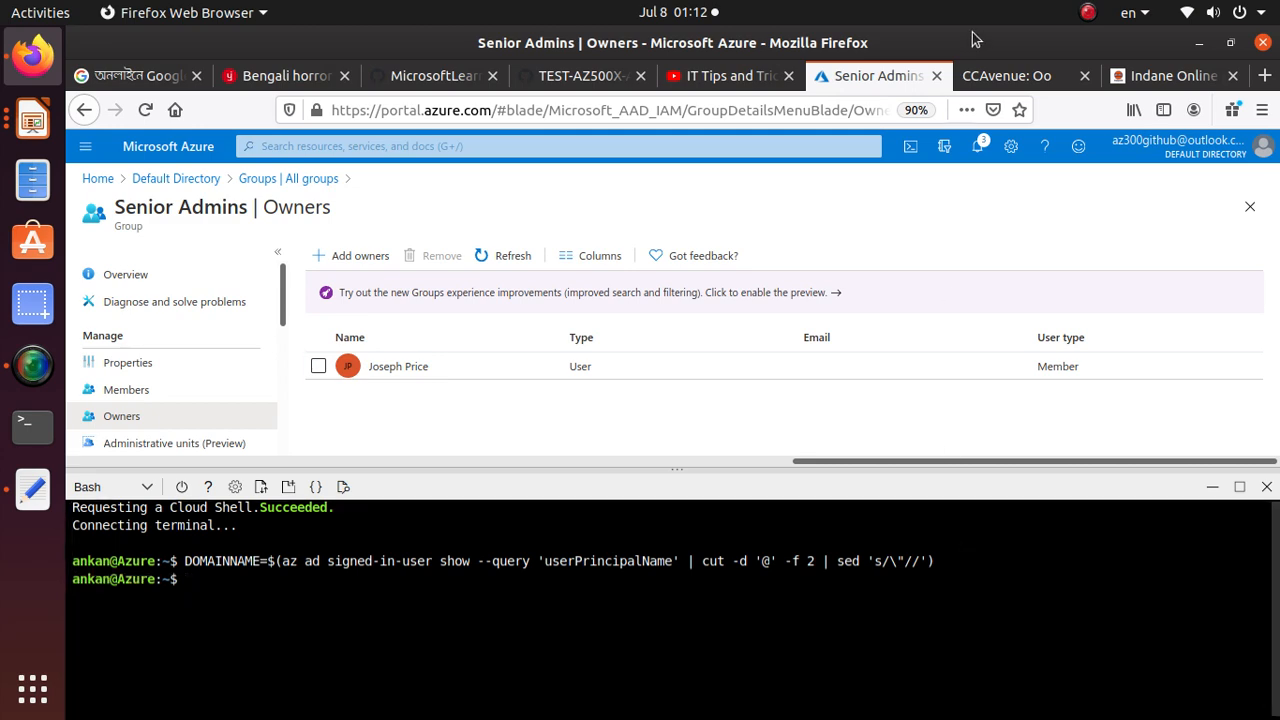
# Copy the Task 1 step 3 az ad user create command, including the display name, password and $DOMAINNAME principal name, and run it in Bash
pyautogui.click(580, 75)
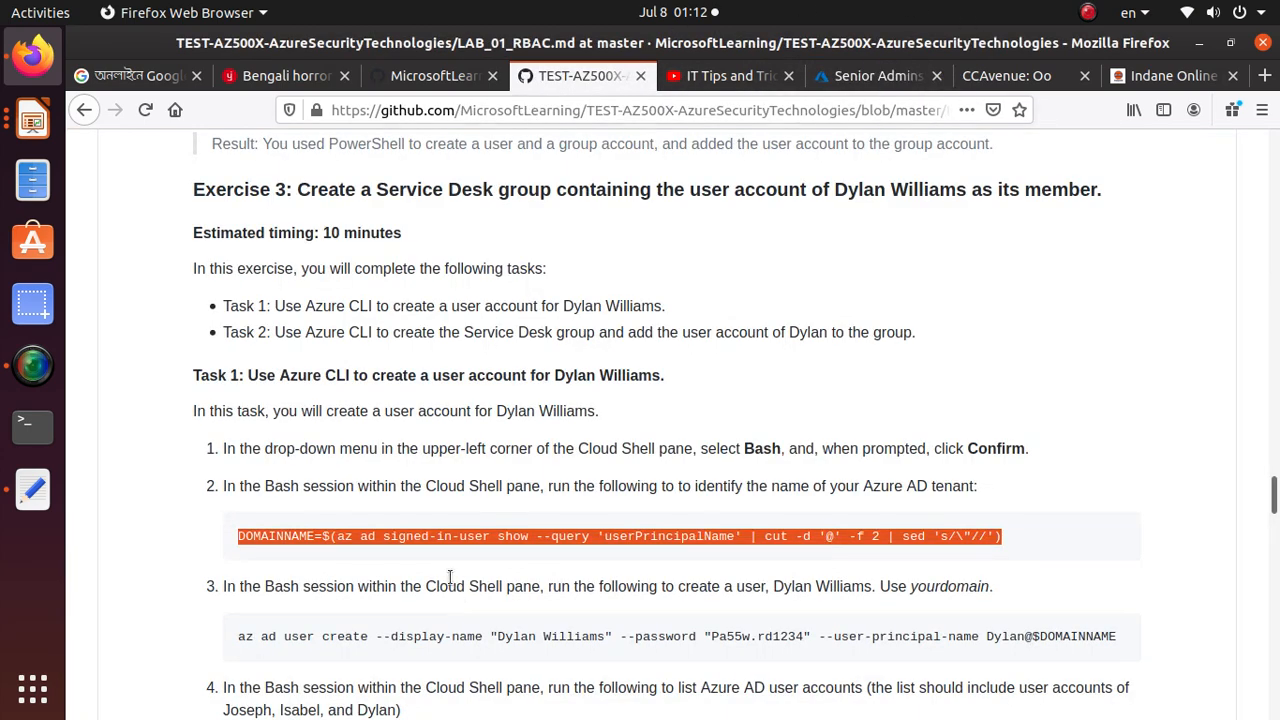
pyautogui.scroll(-2, 445, 570)
pyautogui.tripleClick(459, 529)
pyautogui.rightClick(459, 529)
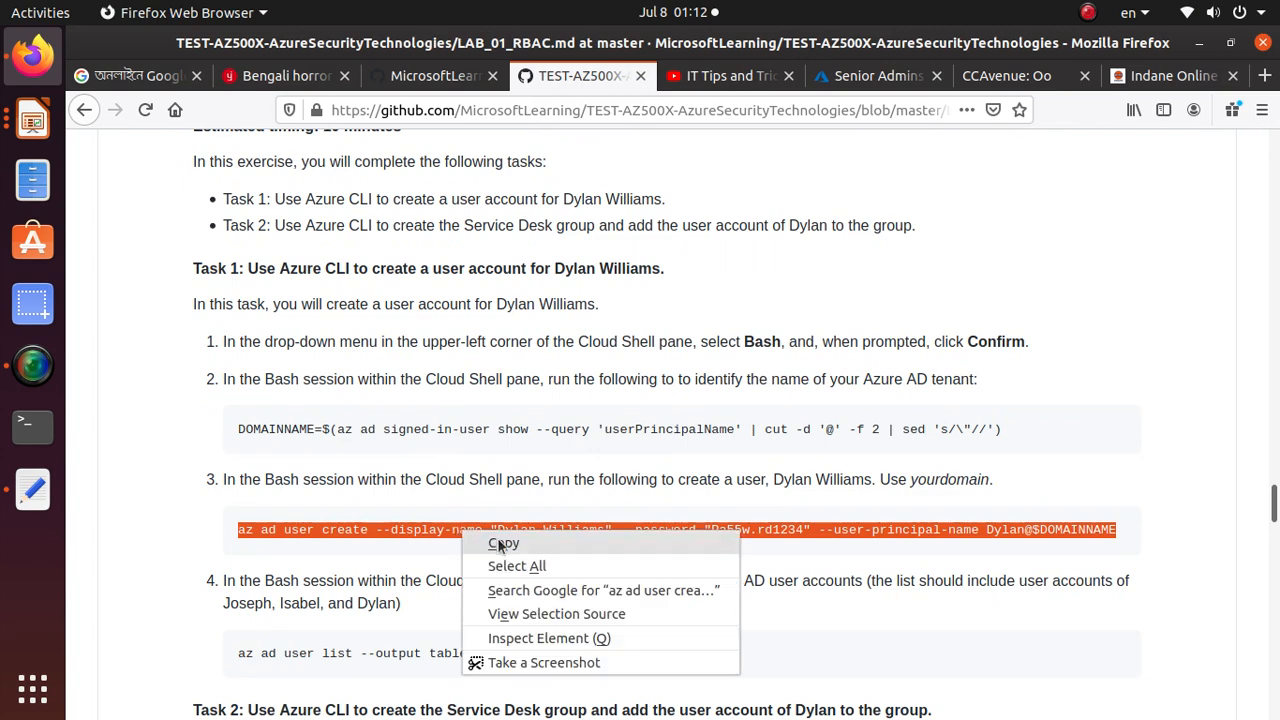
pyautogui.click(503, 542)
pyautogui.click(870, 75)
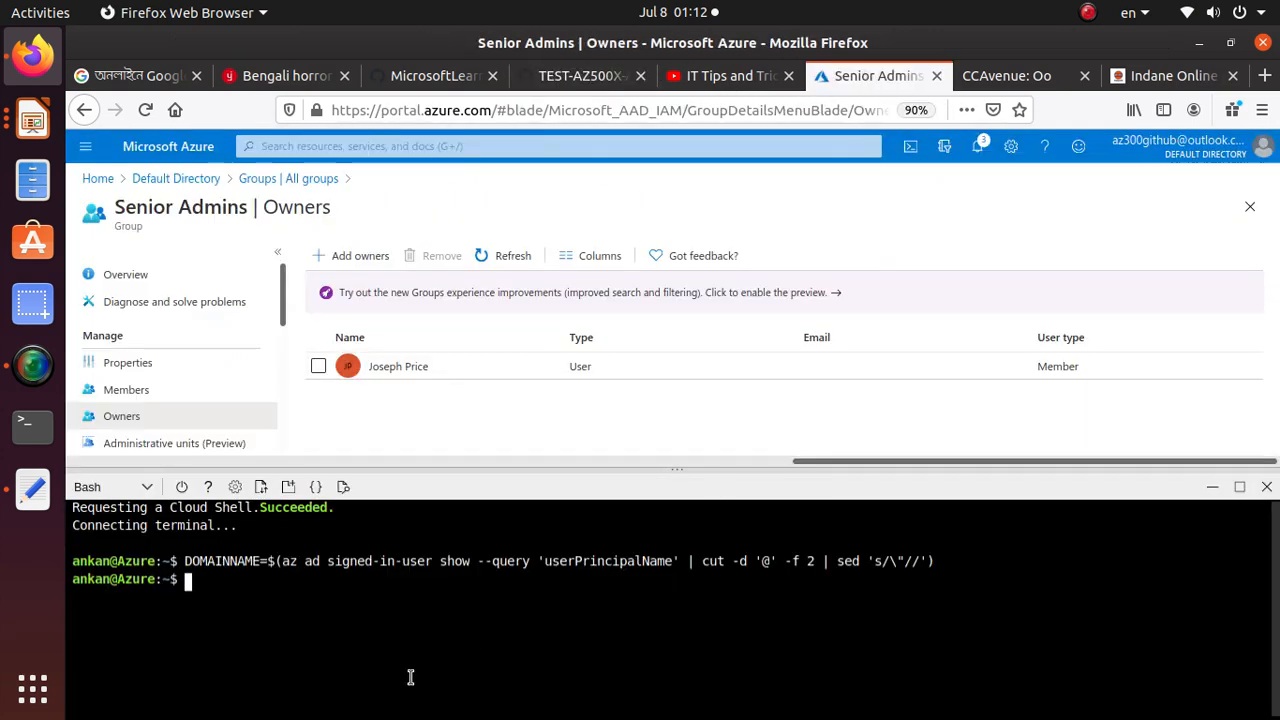
pyautogui.rightClick(393, 620)
pyautogui.click(436, 490)
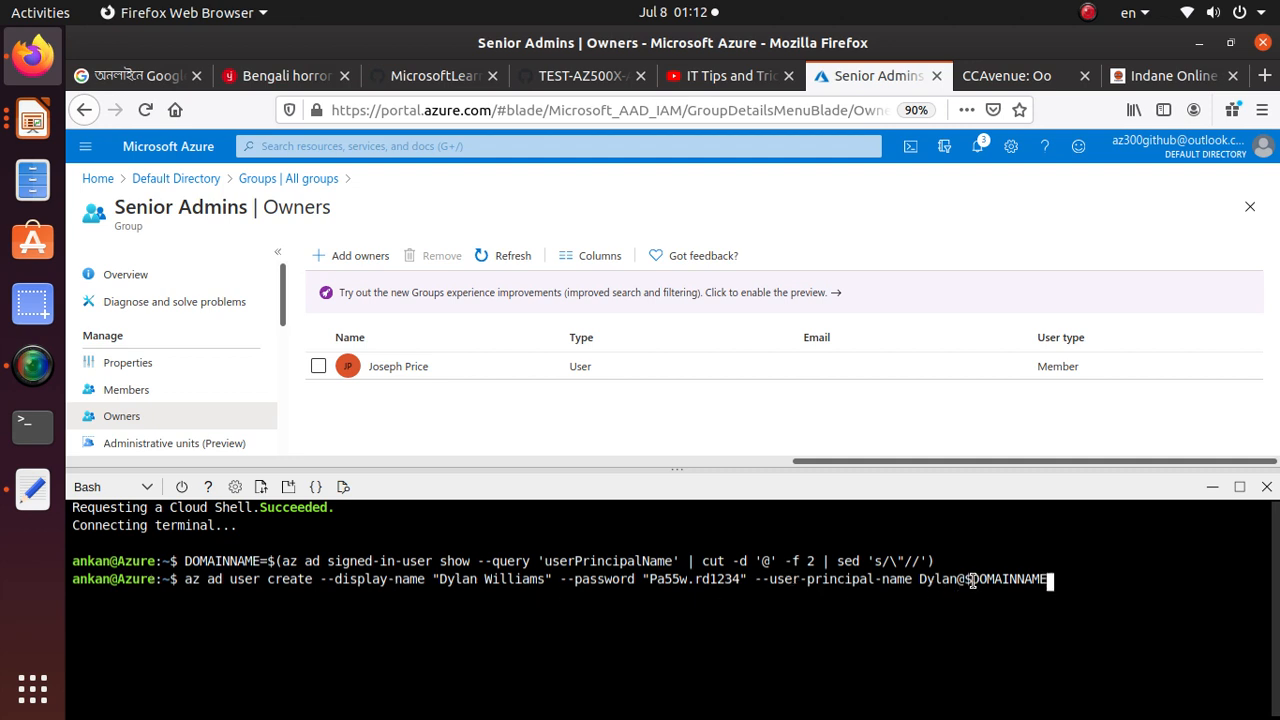
pyautogui.moveTo(971, 580); pyautogui.dragTo(1050, 580)
pyautogui.press('Return')
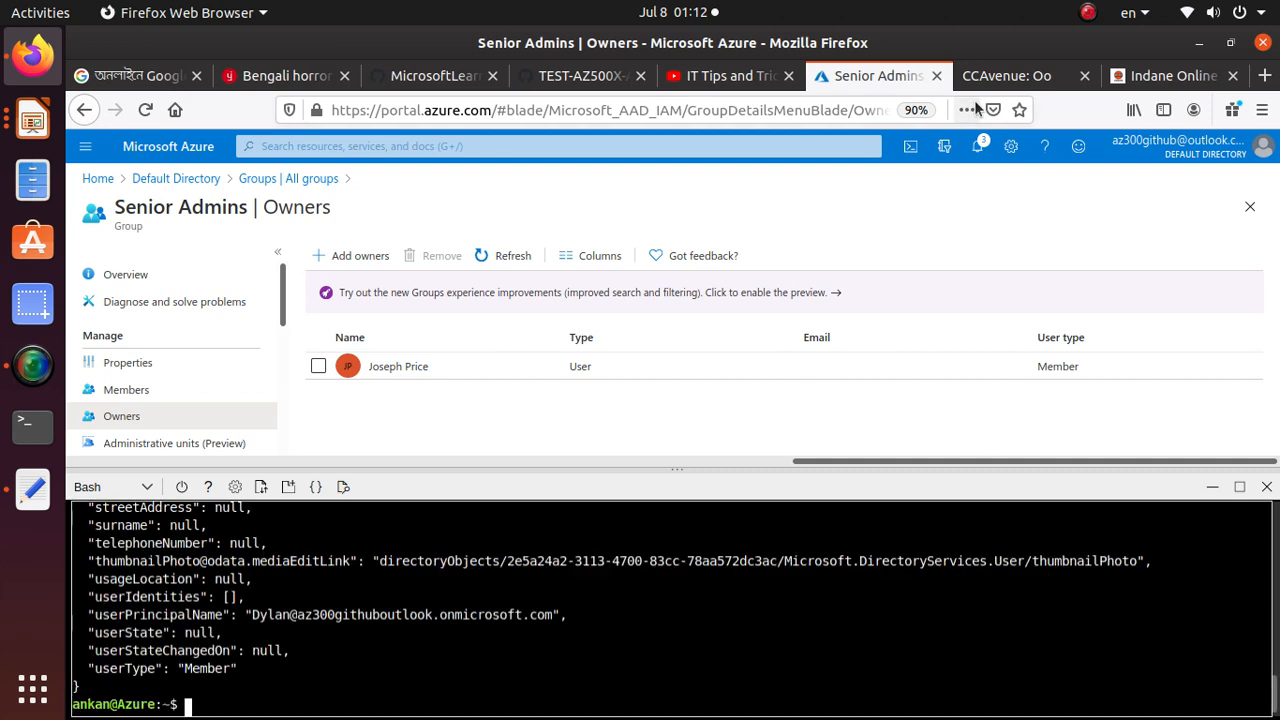
# Copy the Task 1 step 4 command "az ad user list --output table" and run it in Bash to list the Azure AD users
pyautogui.click(580, 75)
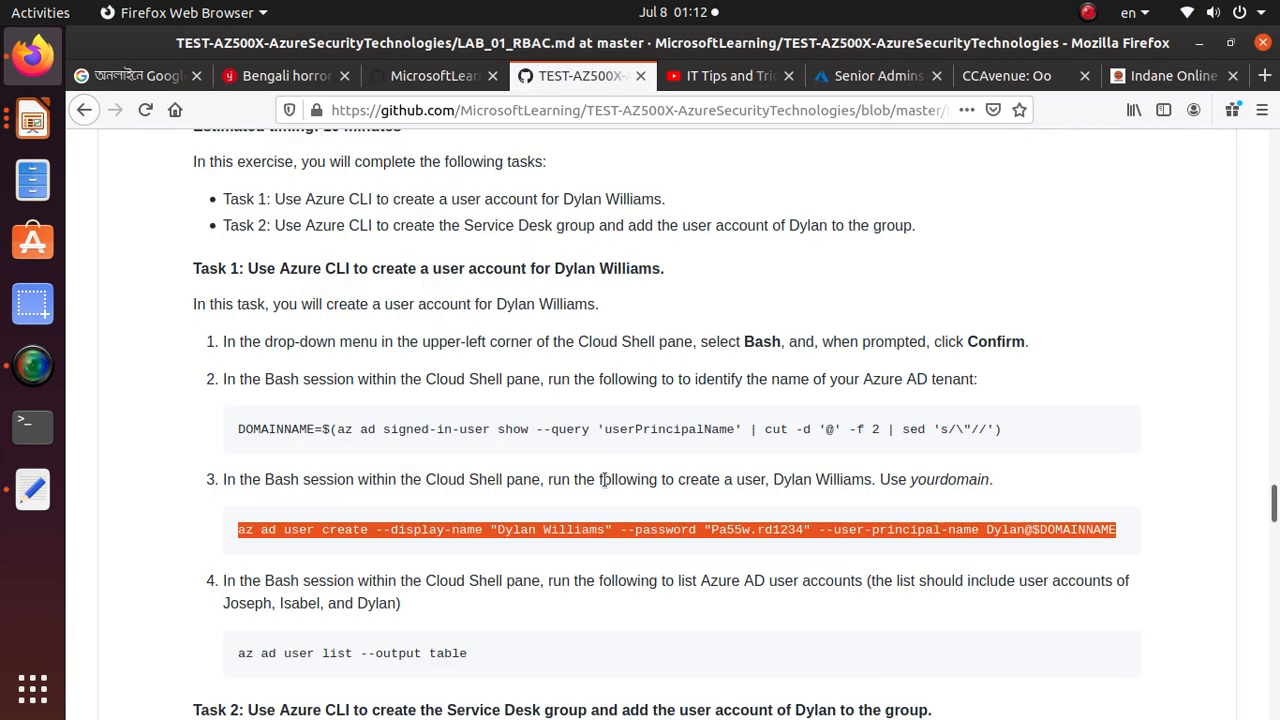
pyautogui.scroll(-3, 604, 480)
pyautogui.tripleClick(398, 493)
pyautogui.rightClick(398, 494)
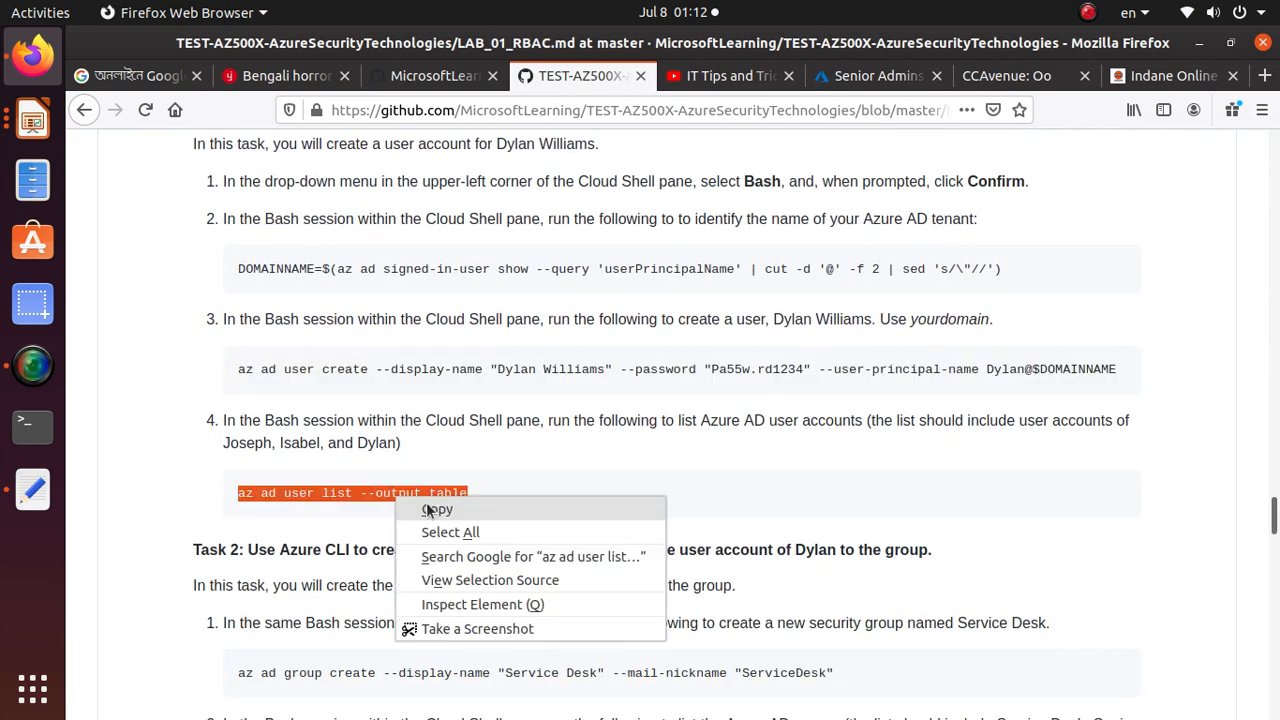
pyautogui.click(430, 510)
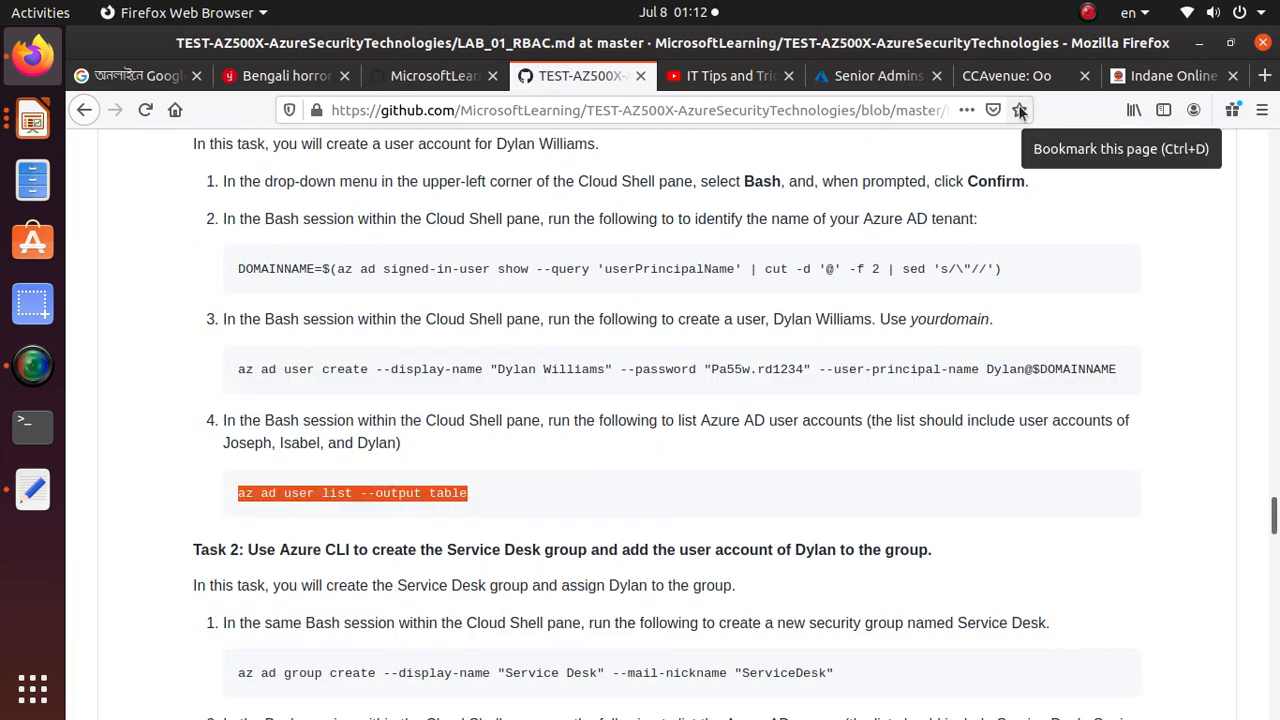
pyautogui.click(878, 75)
pyautogui.rightClick(332, 705)
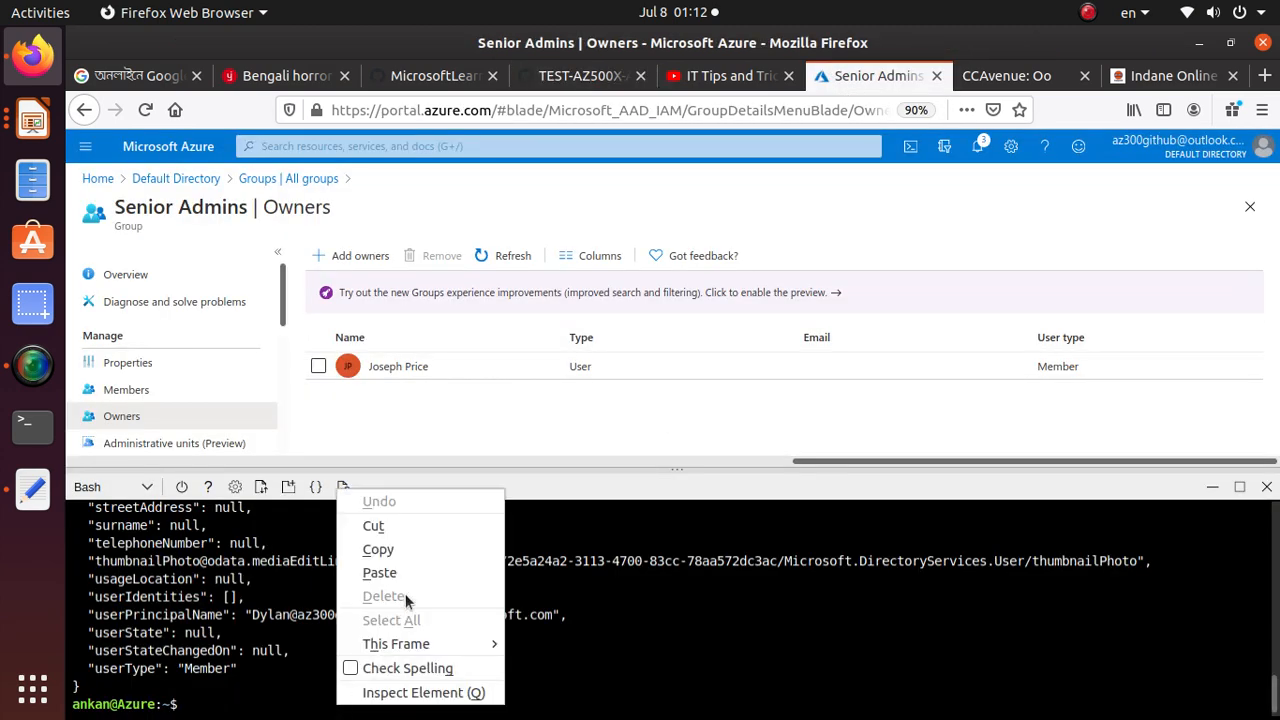
pyautogui.click(379, 572)
pyautogui.press('Return')
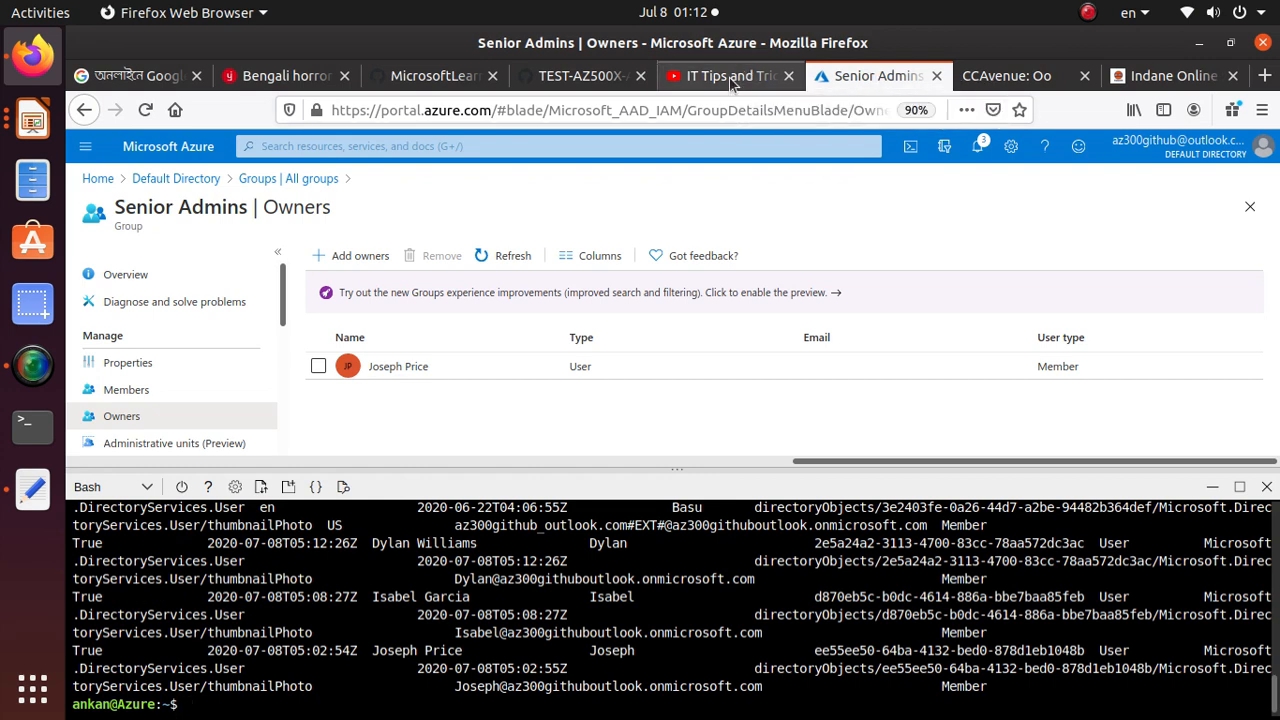
# Copy the Task 2 step 1 command az ad group create --display-name "Service Desk" --mail-nickname "ServiceDesk" from the lab page and run it in Bash
pyautogui.click(580, 76)
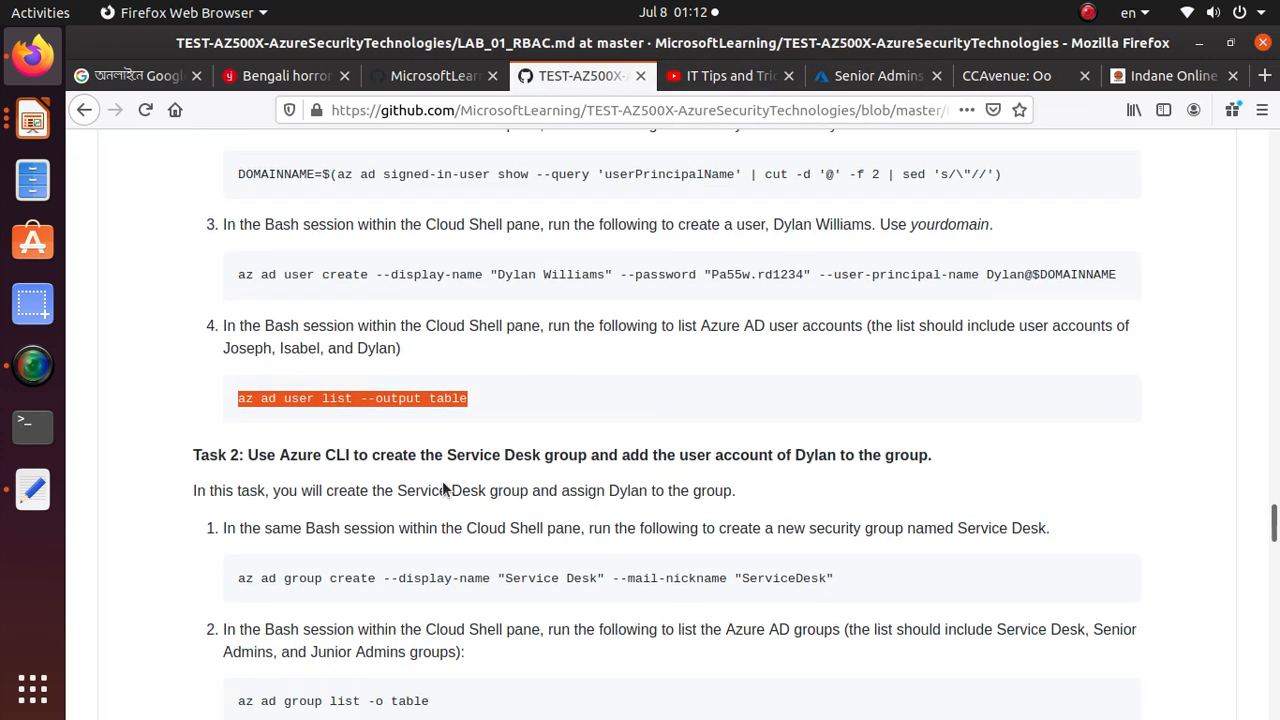
pyautogui.scroll(-3, 445, 488)
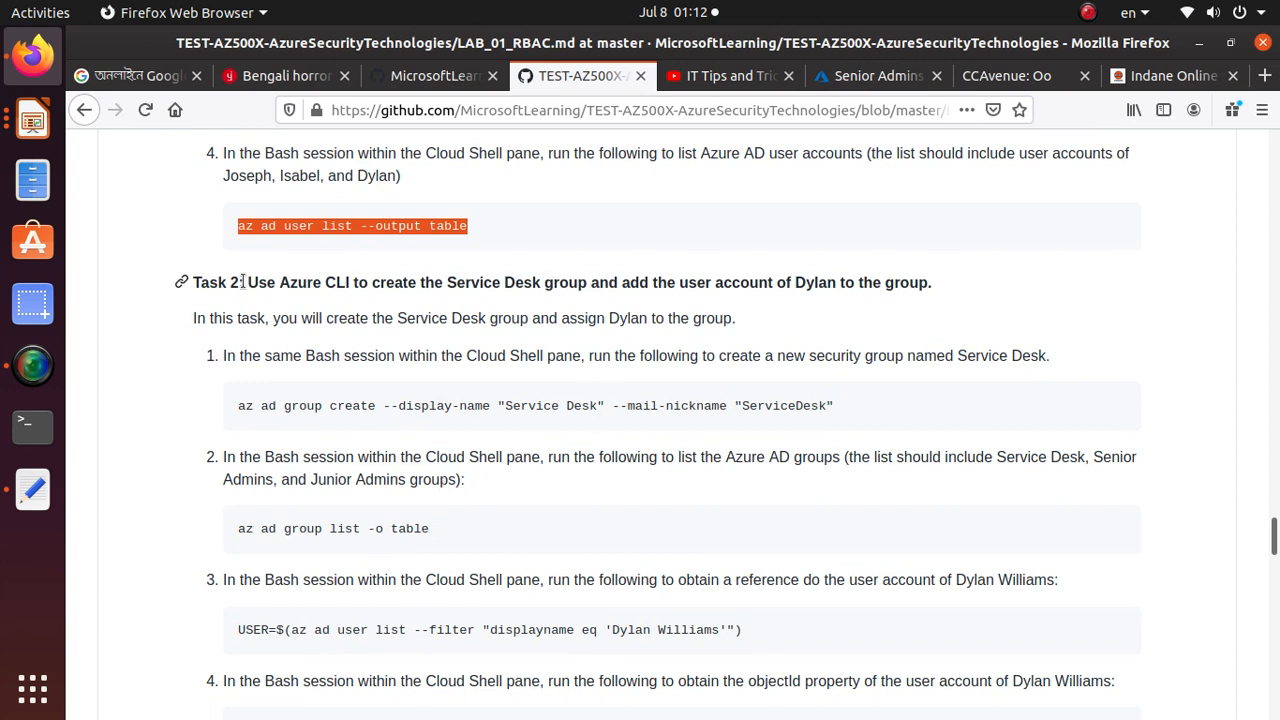
pyautogui.click(545, 390)
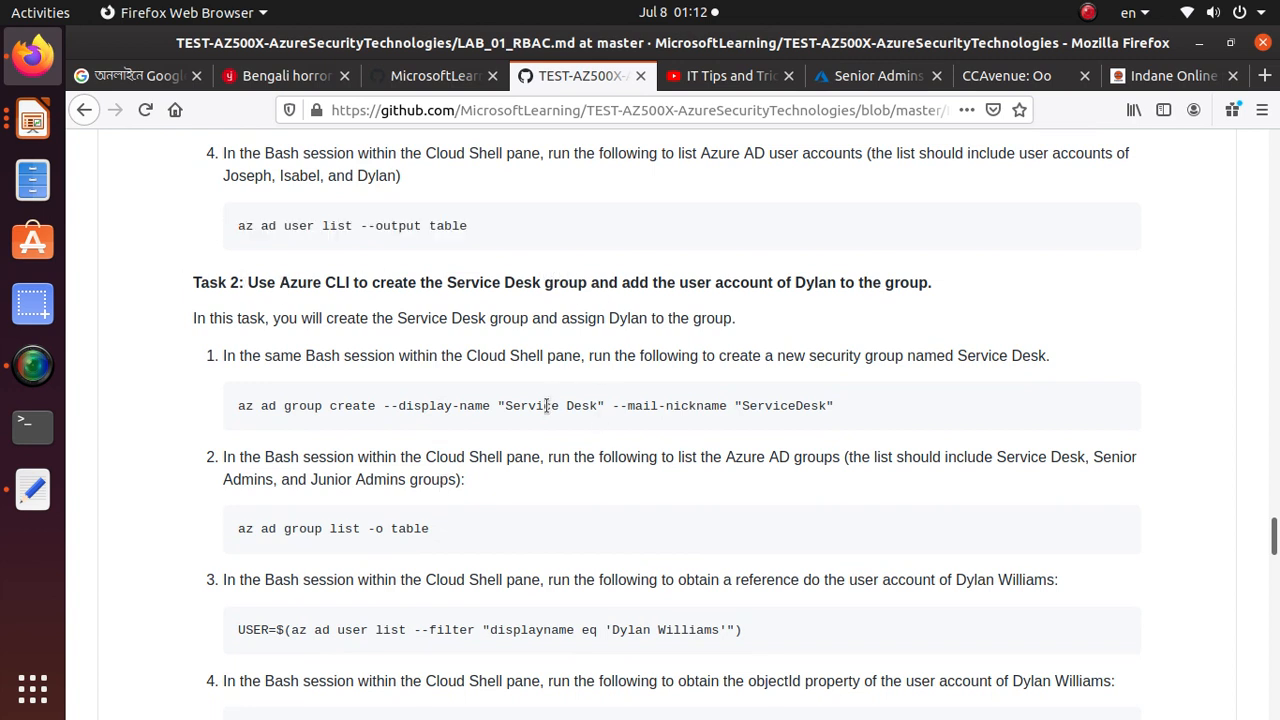
pyautogui.tripleClick(545, 405)
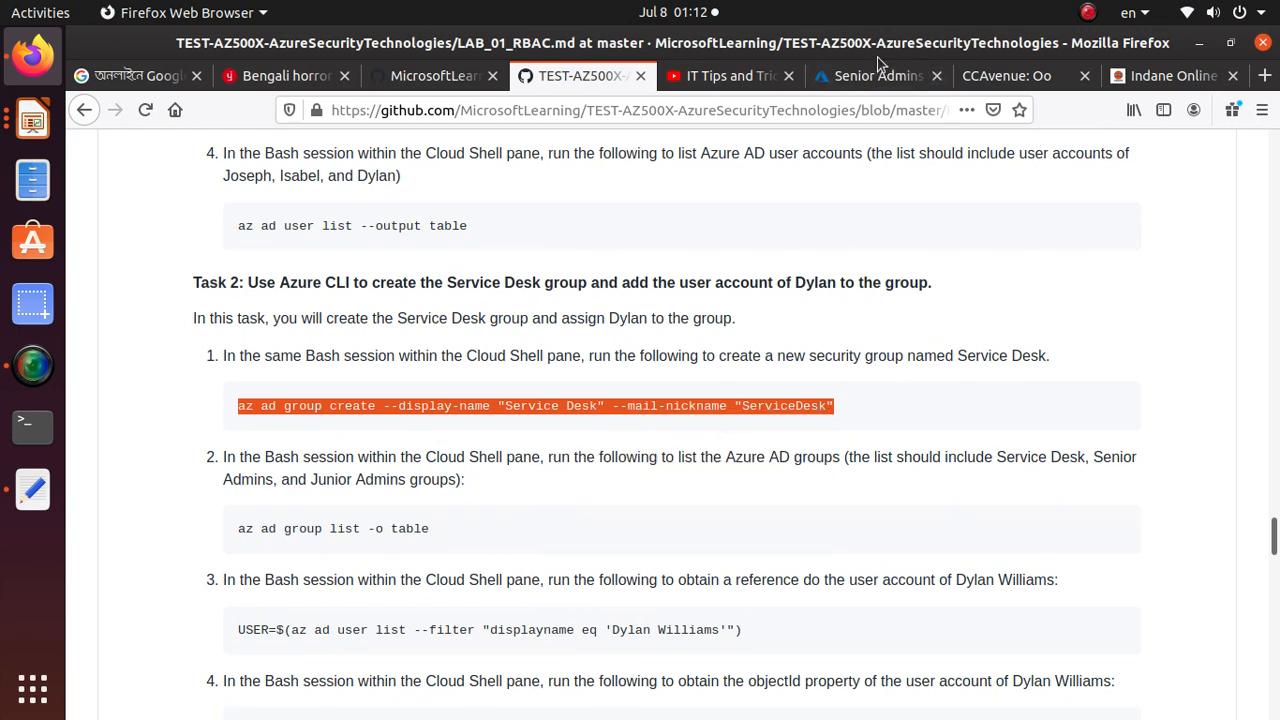
pyautogui.click(862, 76)
pyautogui.rightClick(360, 706)
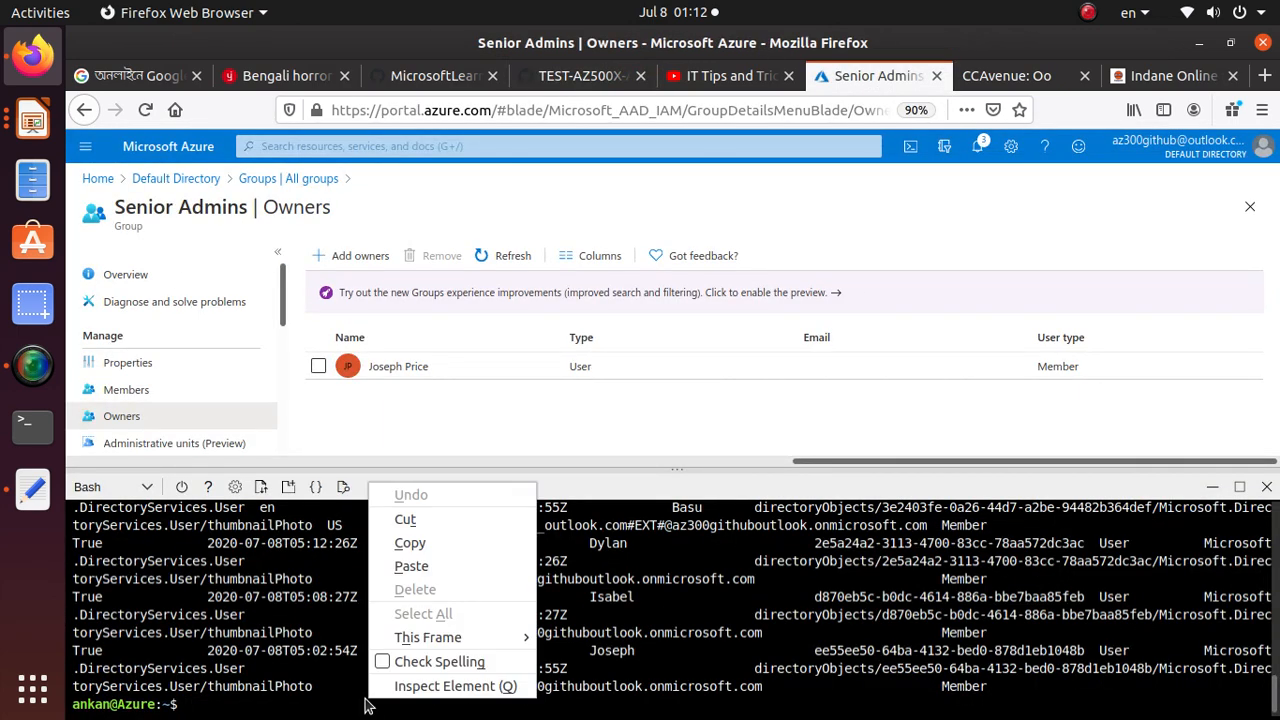
pyautogui.click(449, 566)
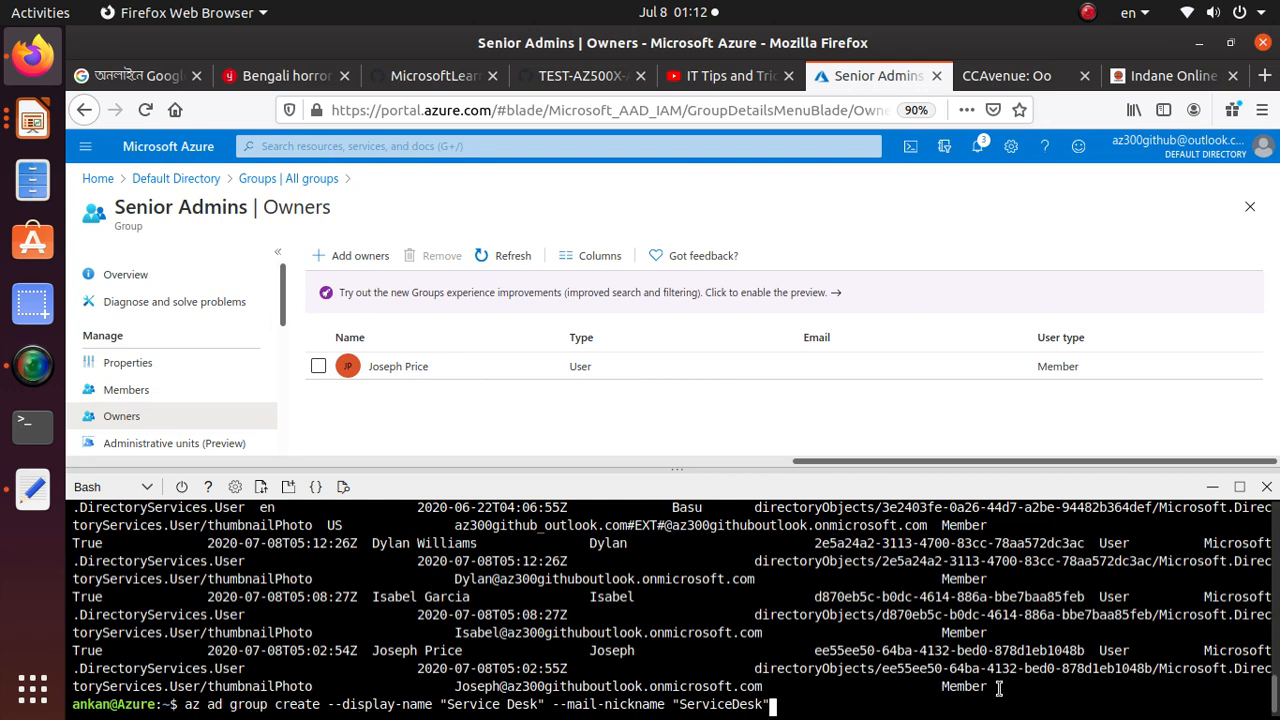
pyautogui.press('Return')
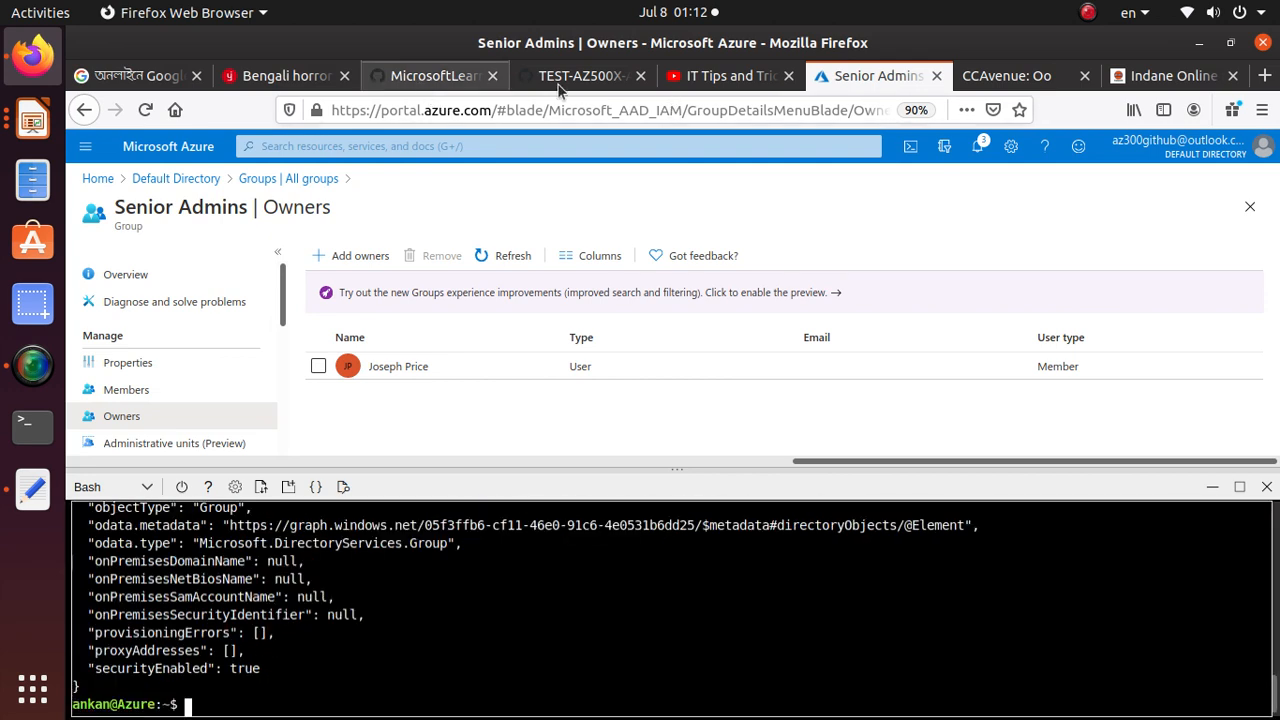
# Copy the Task 2 step 2 command "az ad group list -o table", run it in Bash, and check the ServiceDesk entry
pyautogui.click(578, 75)
pyautogui.scroll(-1, 437, 526)
pyautogui.scroll(-1, 437, 526)
pyautogui.tripleClick(387, 421)
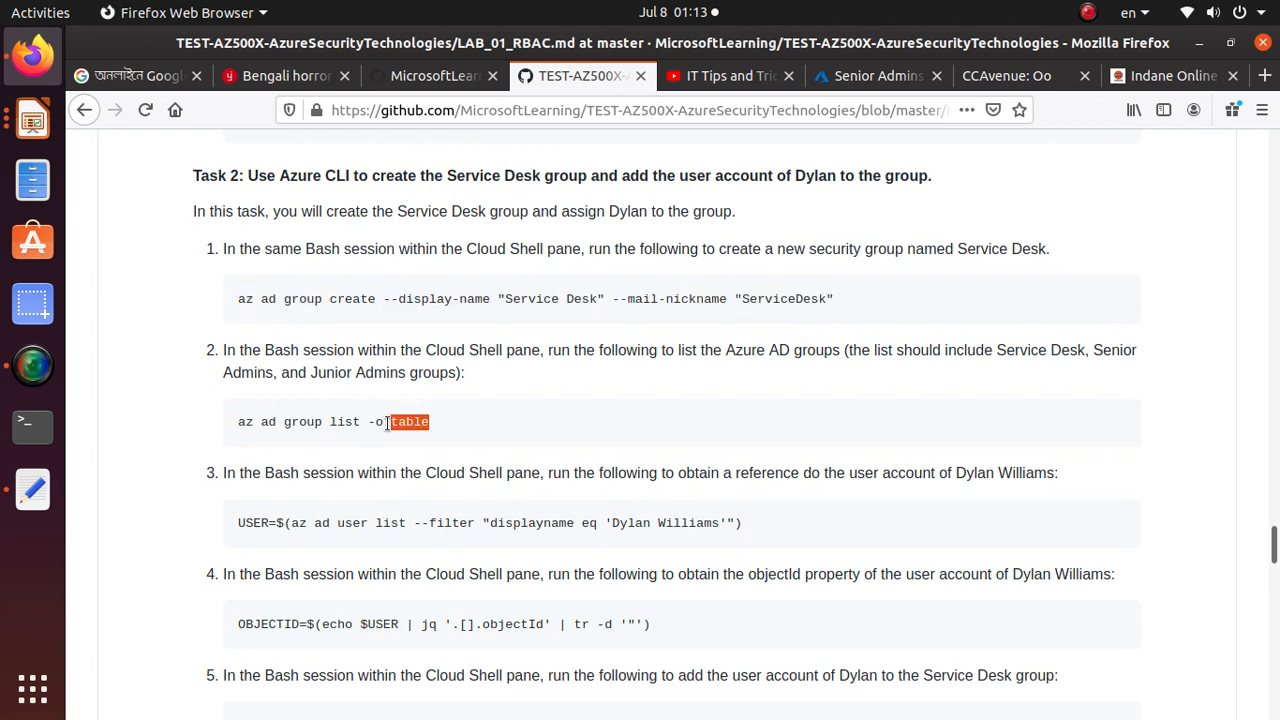
pyautogui.rightClick(392, 424)
pyautogui.click(436, 436)
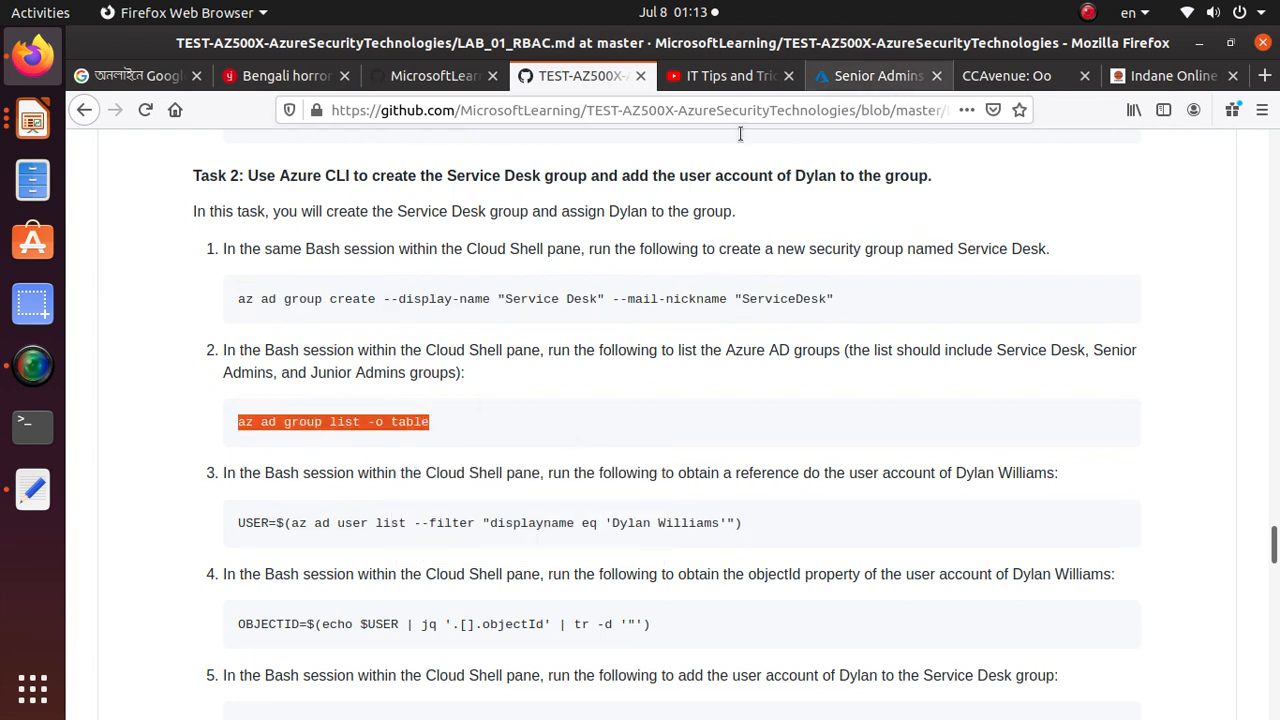
pyautogui.click(870, 75)
pyautogui.rightClick(362, 660)
pyautogui.click(400, 546)
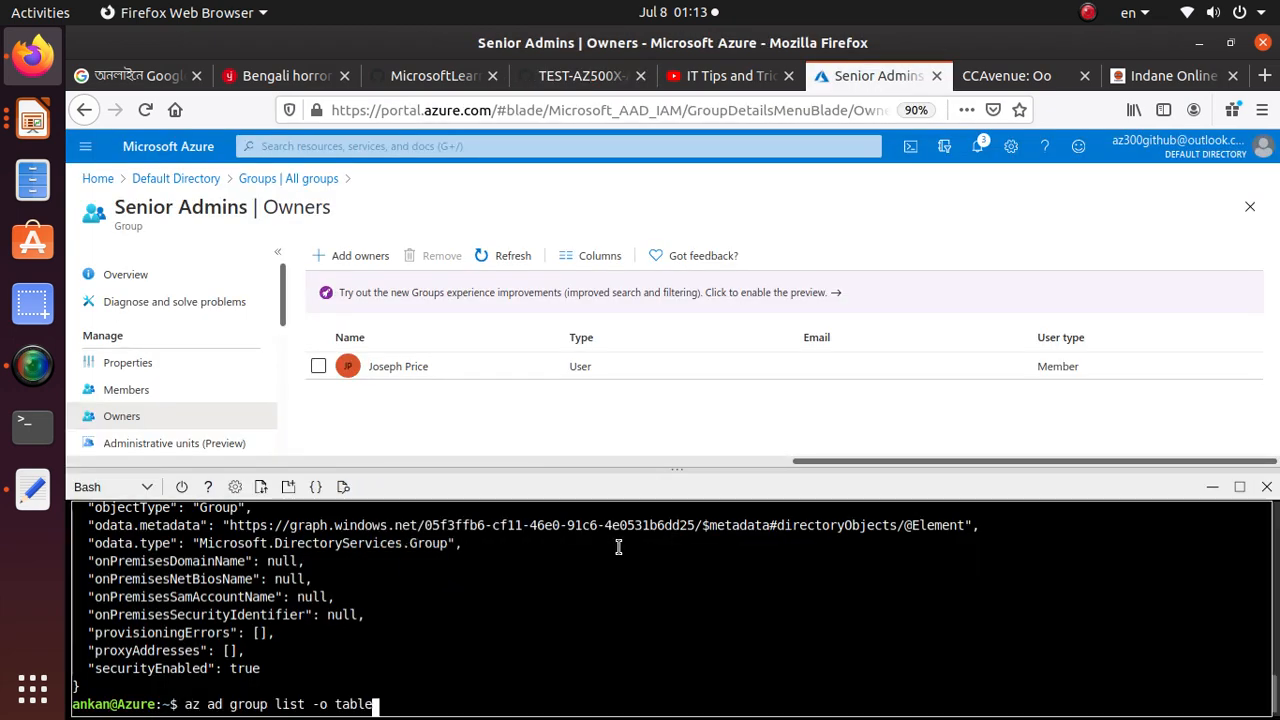
pyautogui.press('Return')
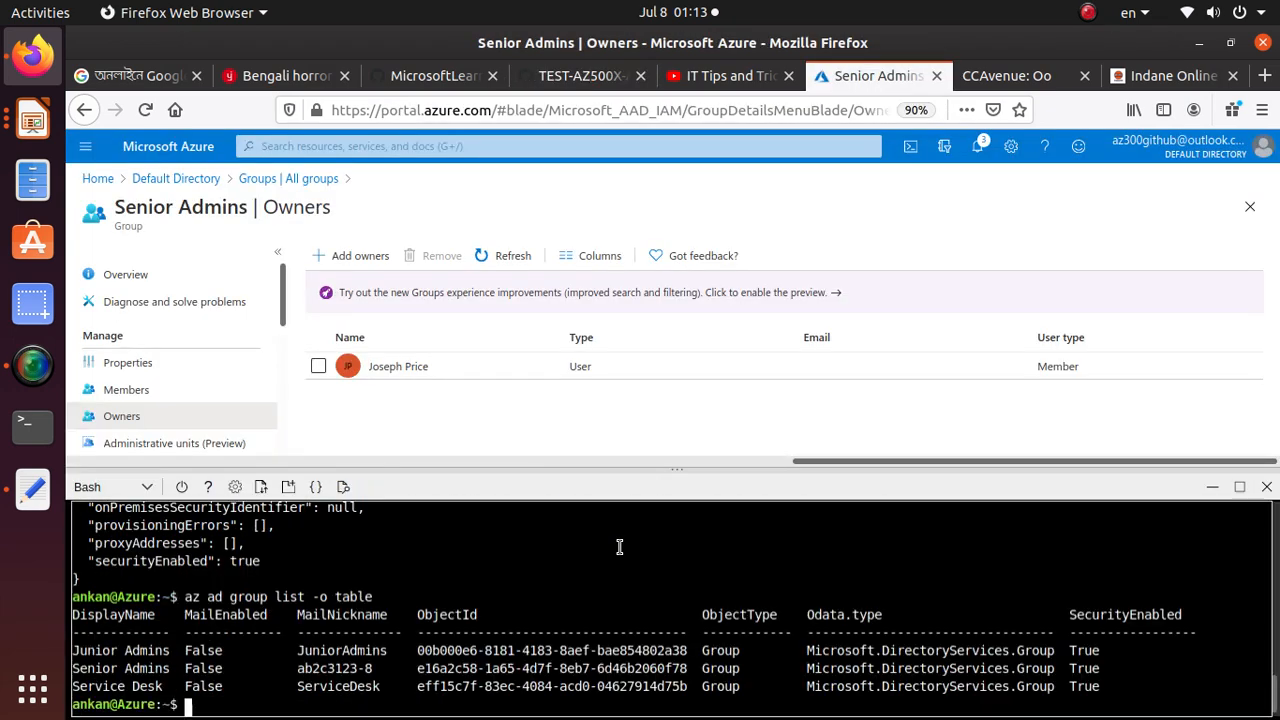
pyautogui.doubleClick(358, 686)
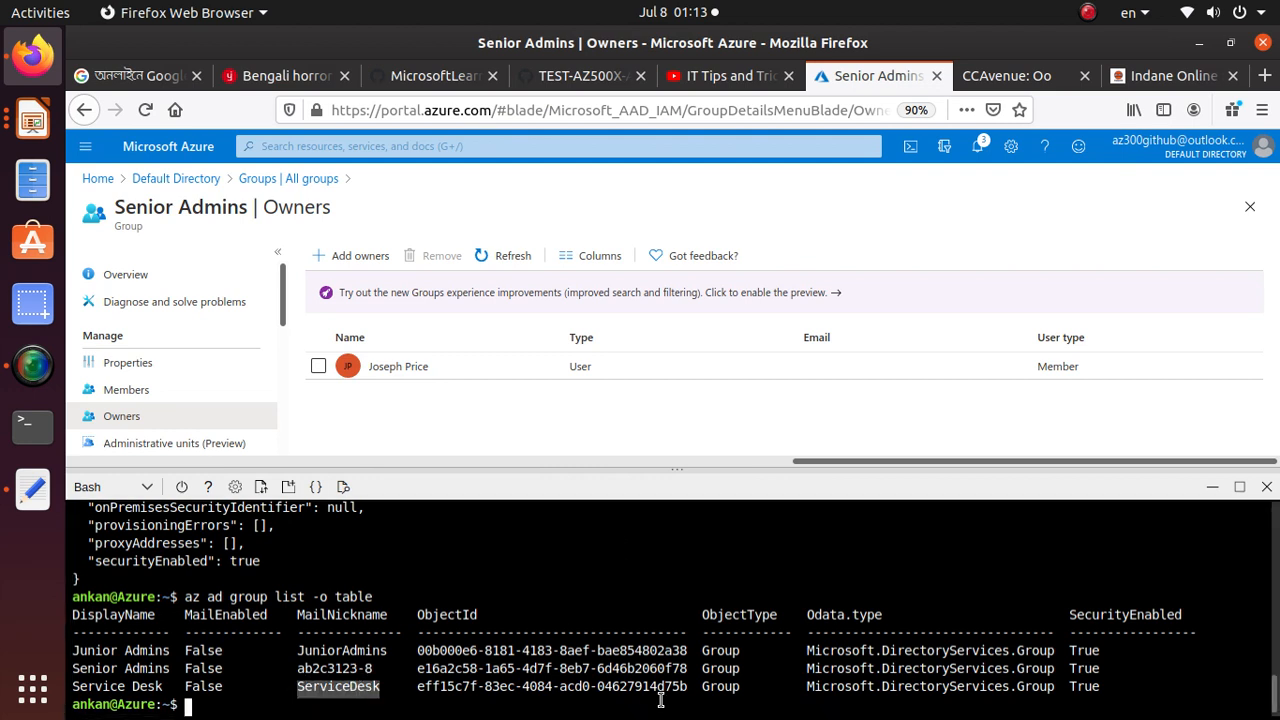
# Copy the Task 2 step 3 command that stores az ad user list, filtered by the third user's display name, in USER, and run it in Bash
pyautogui.click(578, 78)
pyautogui.scroll(-3, 394, 592)
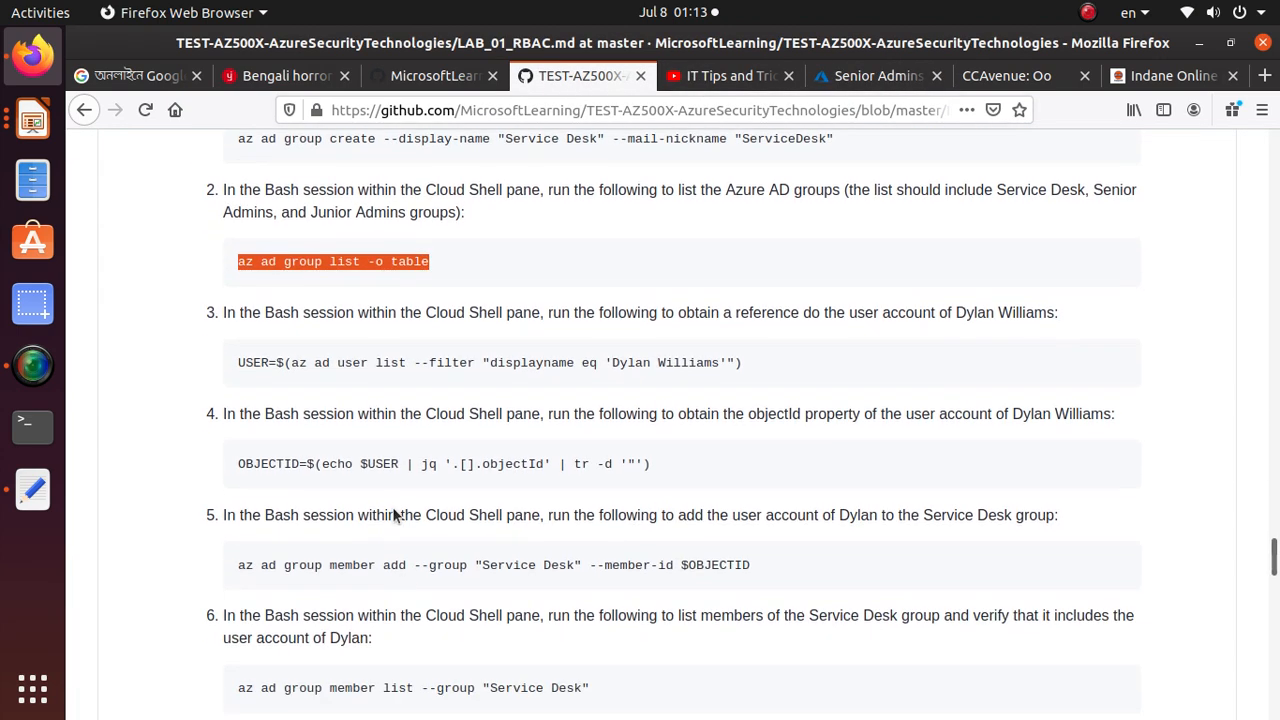
pyautogui.tripleClick(388, 362)
pyautogui.rightClick(390, 362)
pyautogui.click(432, 374)
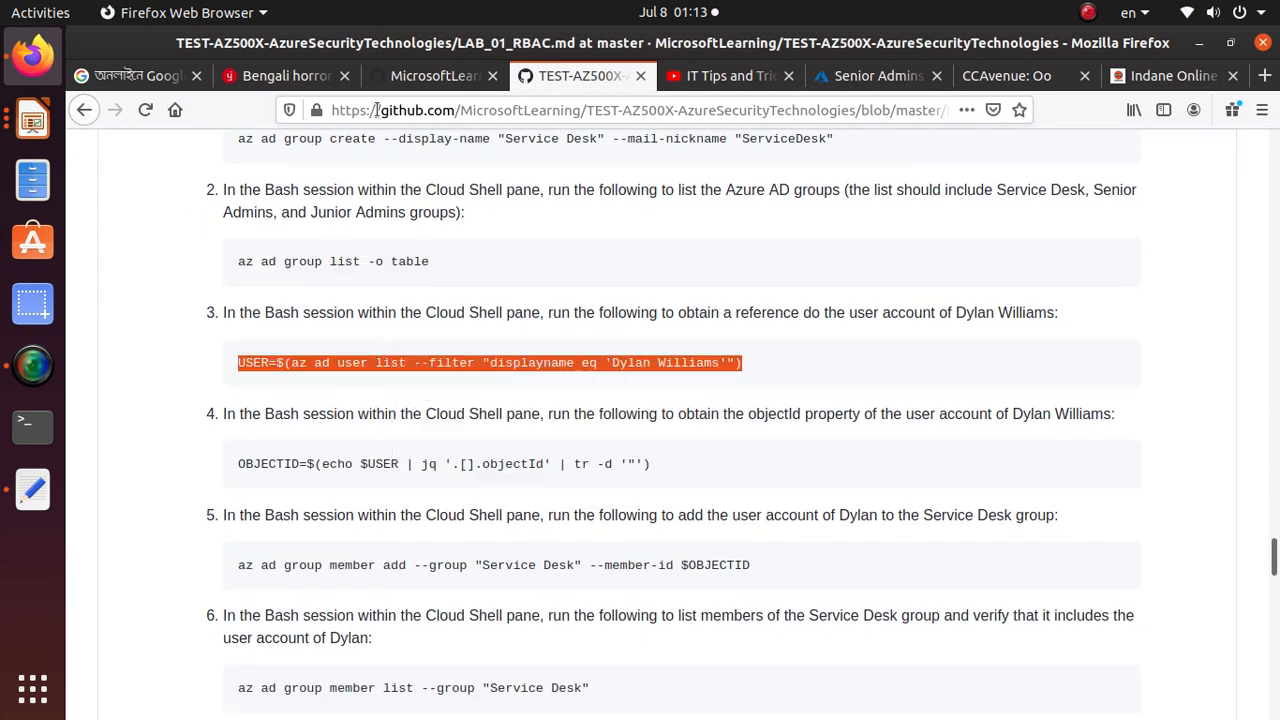
pyautogui.click(877, 82)
pyautogui.rightClick(401, 711)
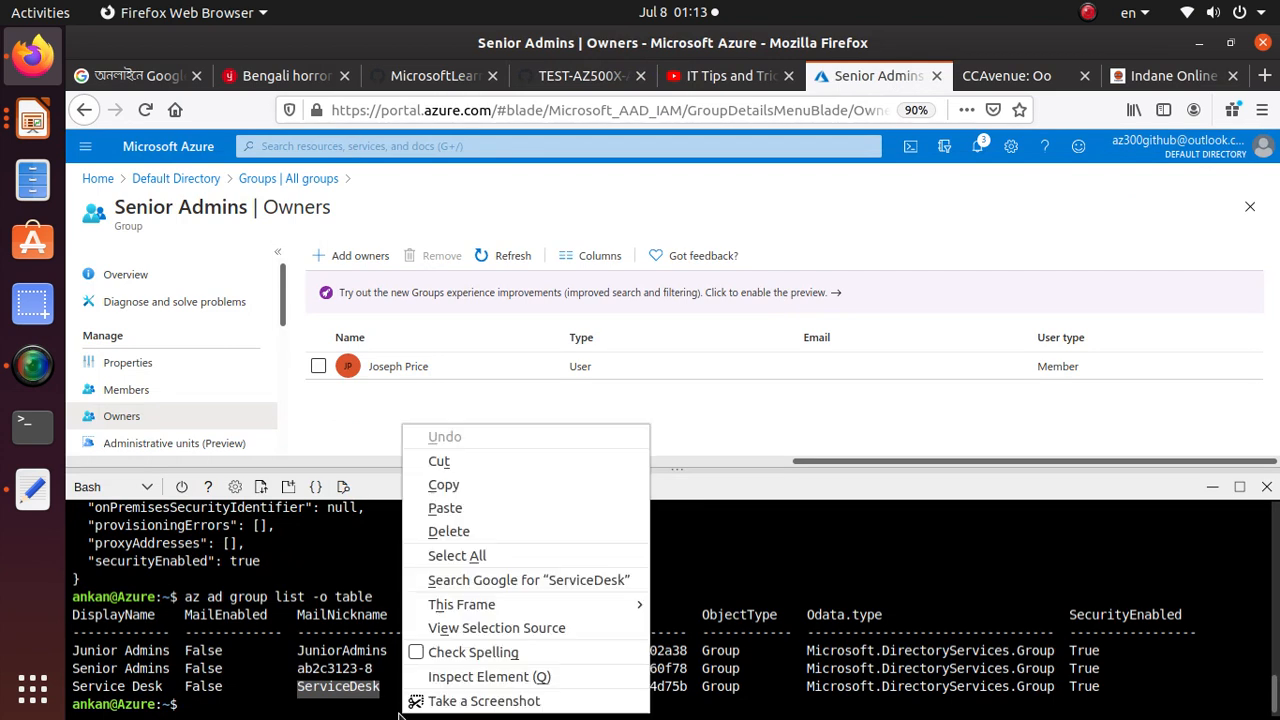
pyautogui.click(503, 530)
pyautogui.rightClick(378, 704)
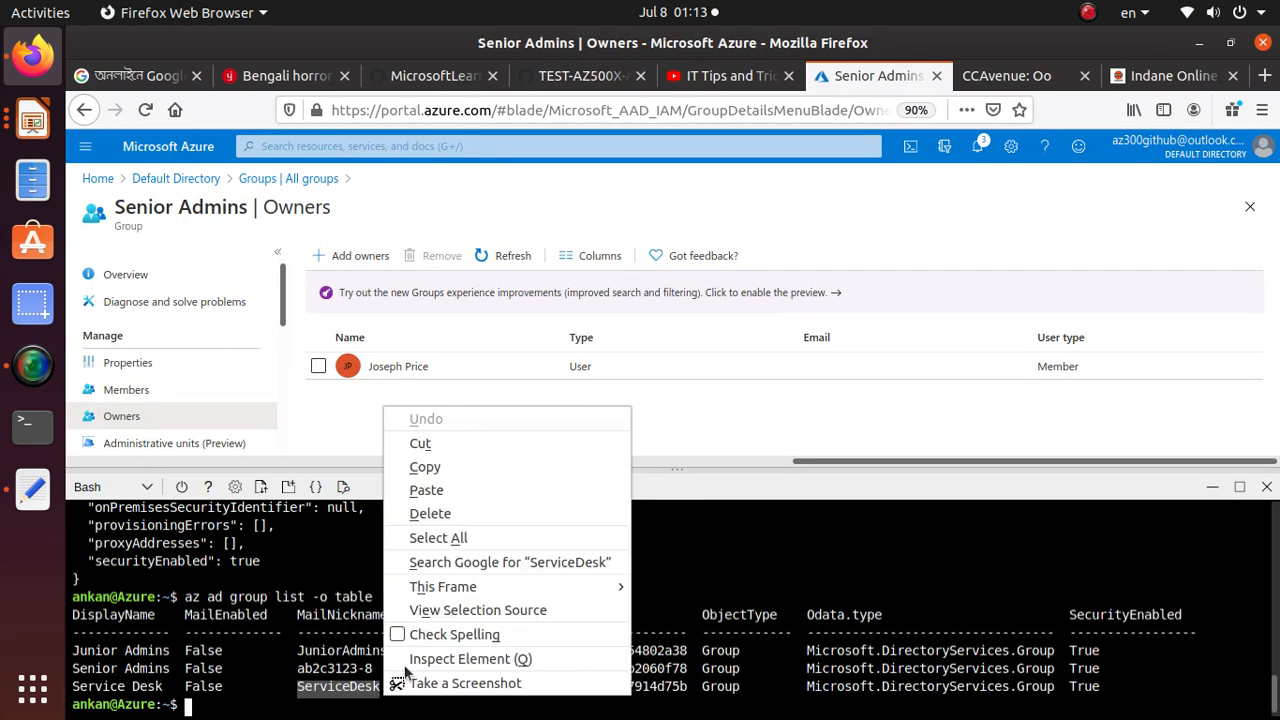
pyautogui.click(468, 484)
pyautogui.press('Return')
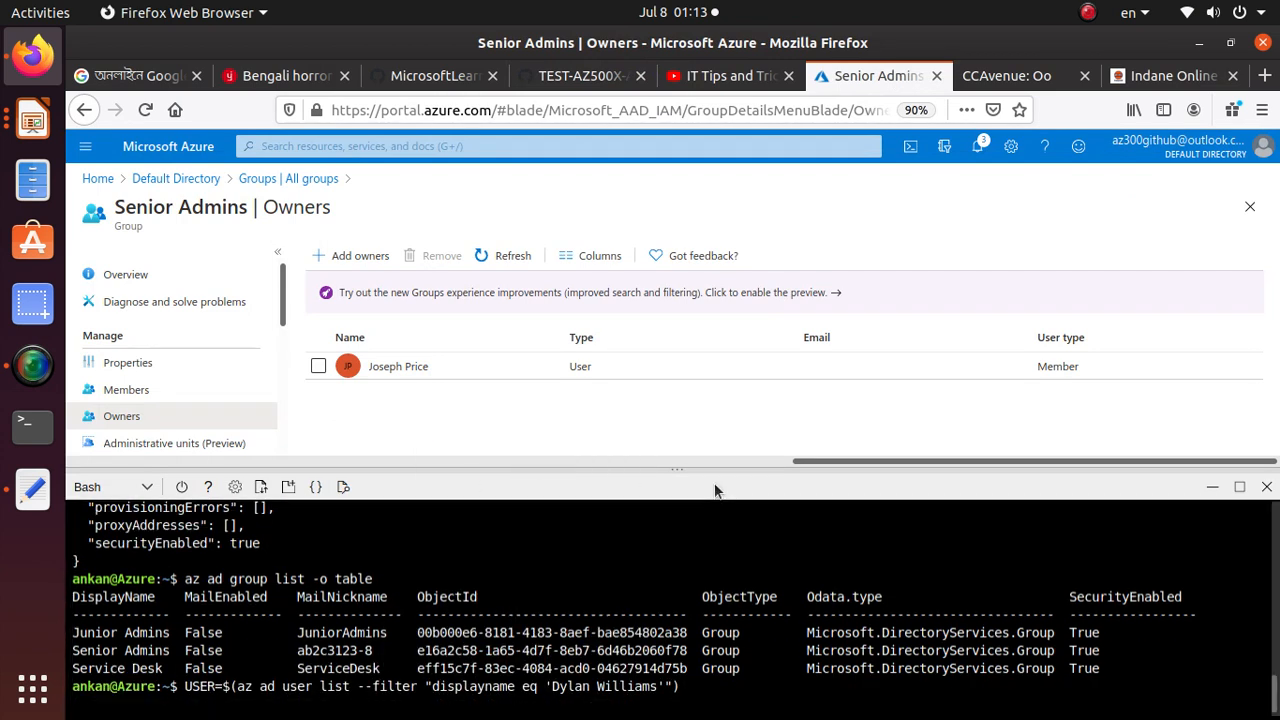
# Copy the Task 2 step 4 command that extracts objectId from $USER with jq and tr into OBJECTID, and run it in Bash
pyautogui.click(548, 84)
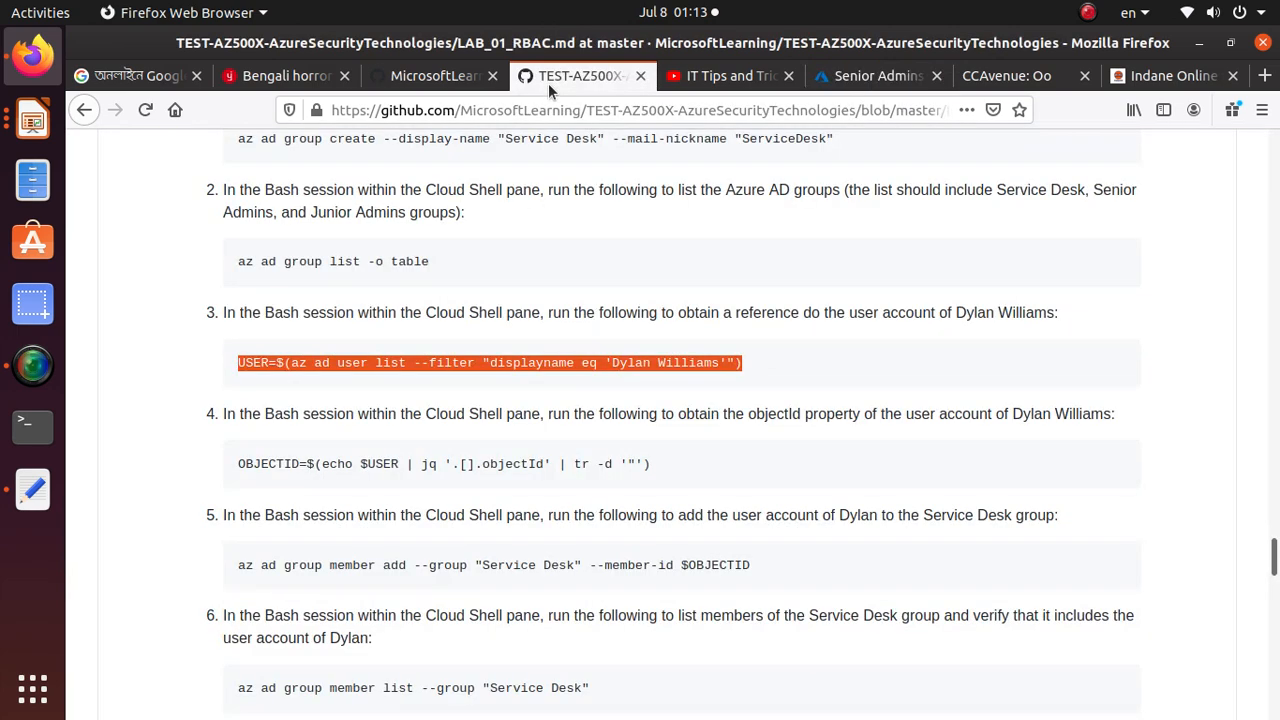
pyautogui.tripleClick(474, 465)
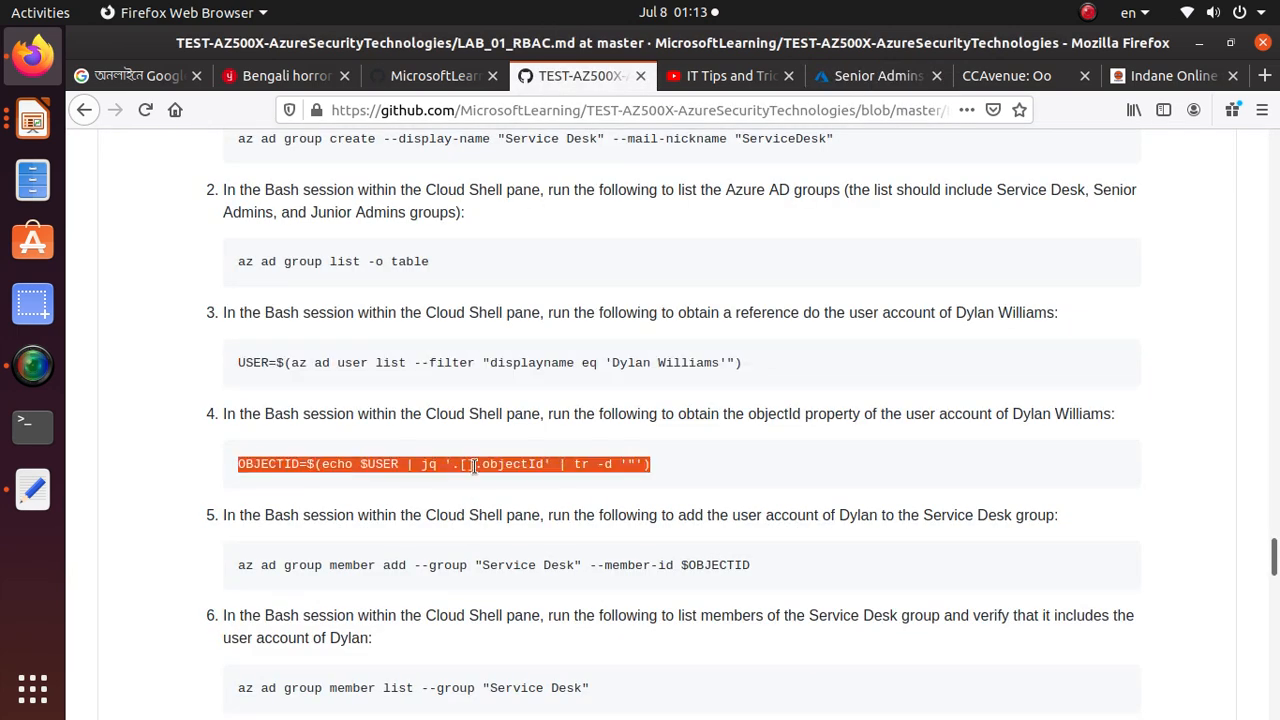
pyautogui.rightClick(474, 465)
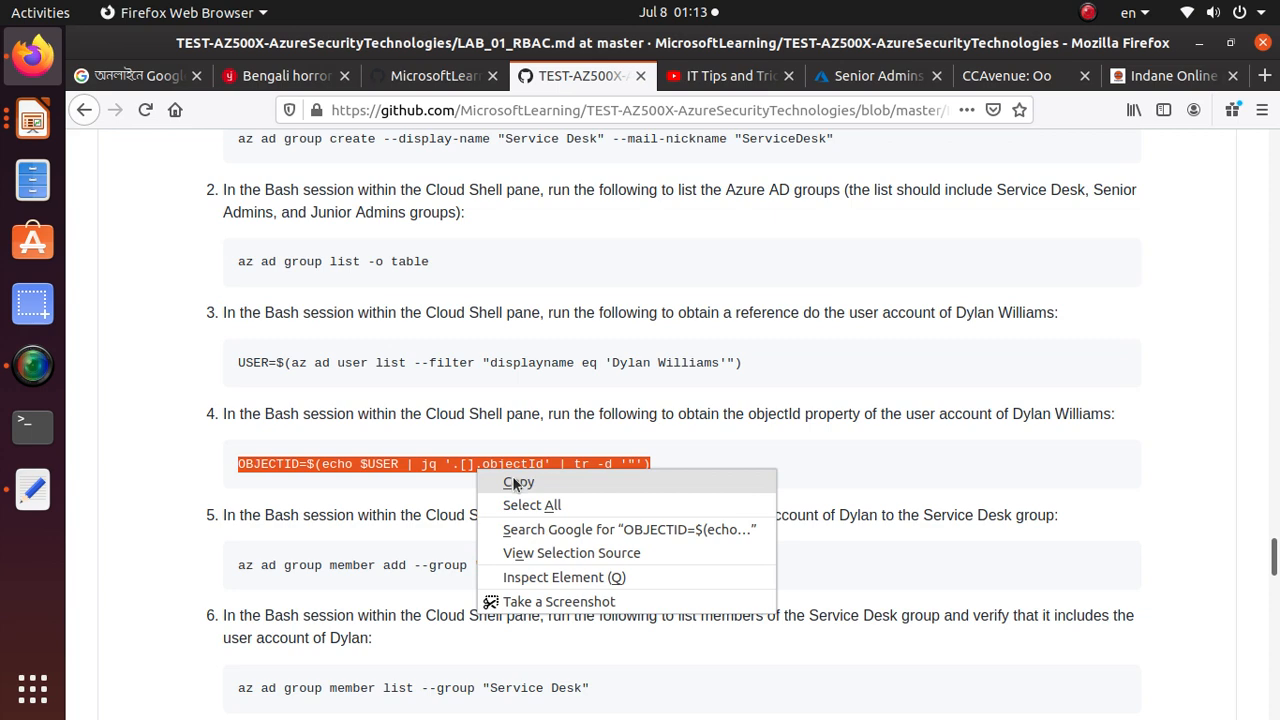
pyautogui.click(516, 483)
pyautogui.click(878, 76)
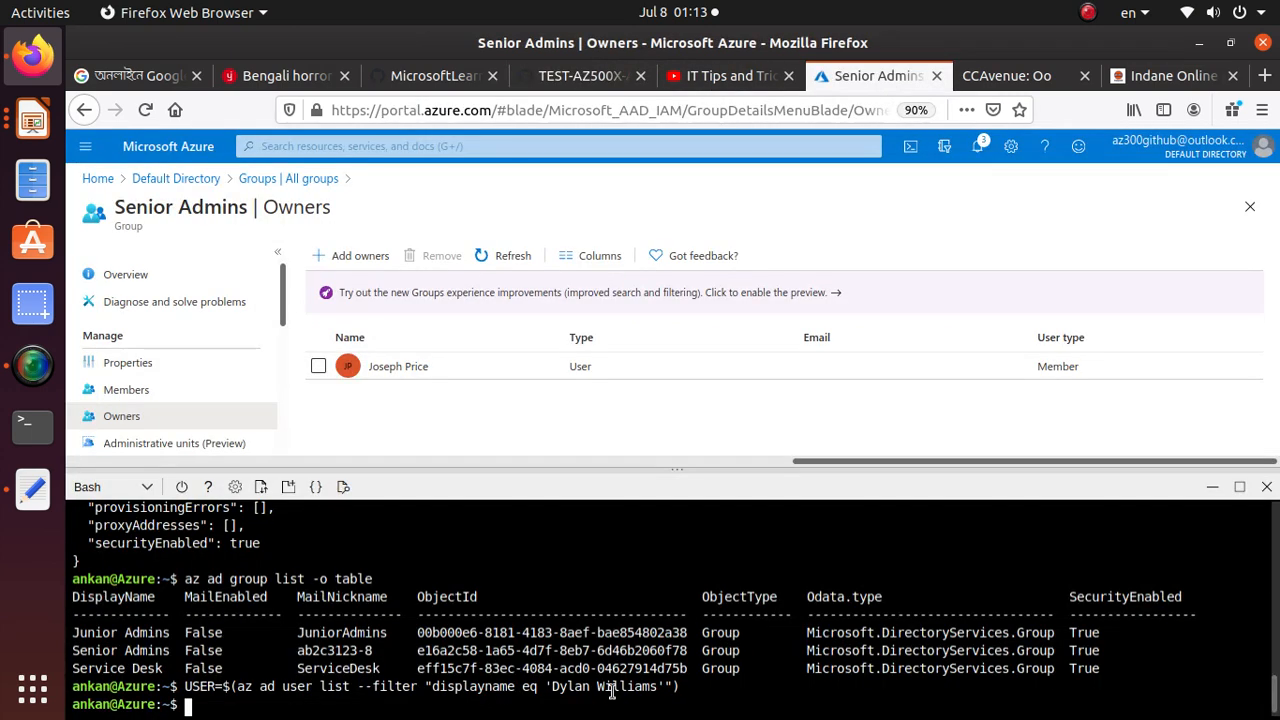
pyautogui.rightClick(430, 700)
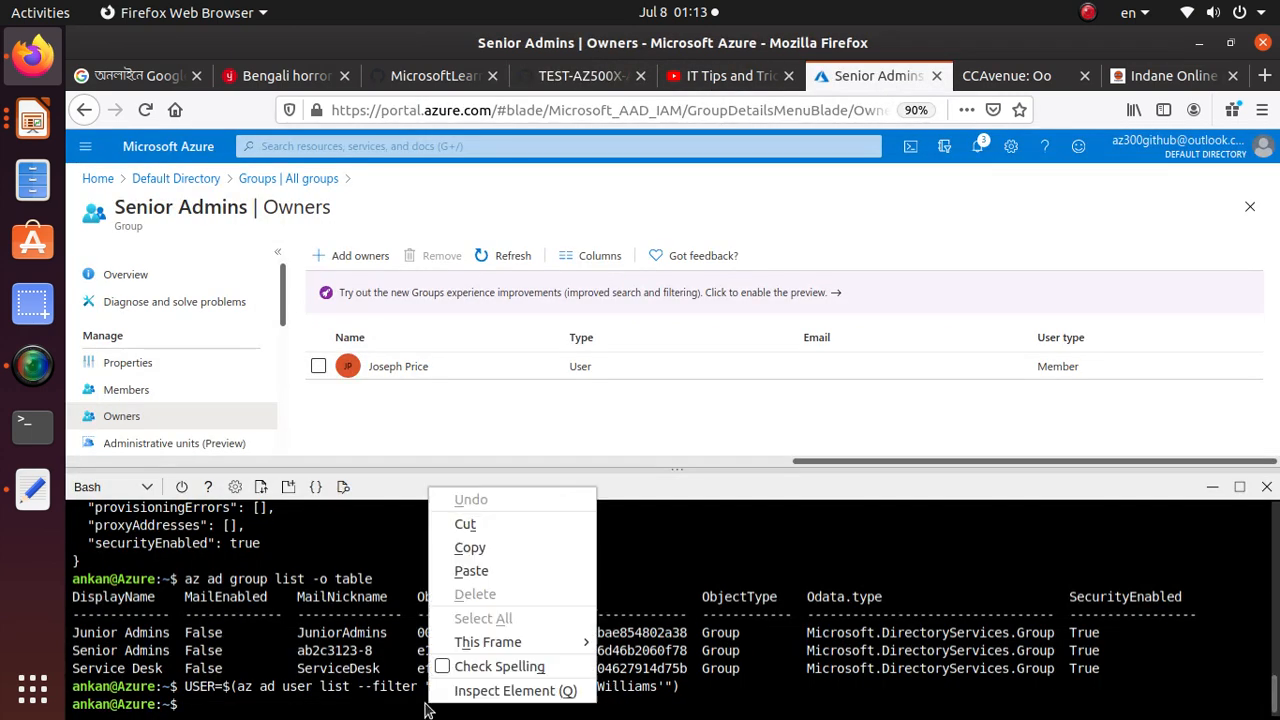
pyautogui.click(498, 570)
pyautogui.press('Return')
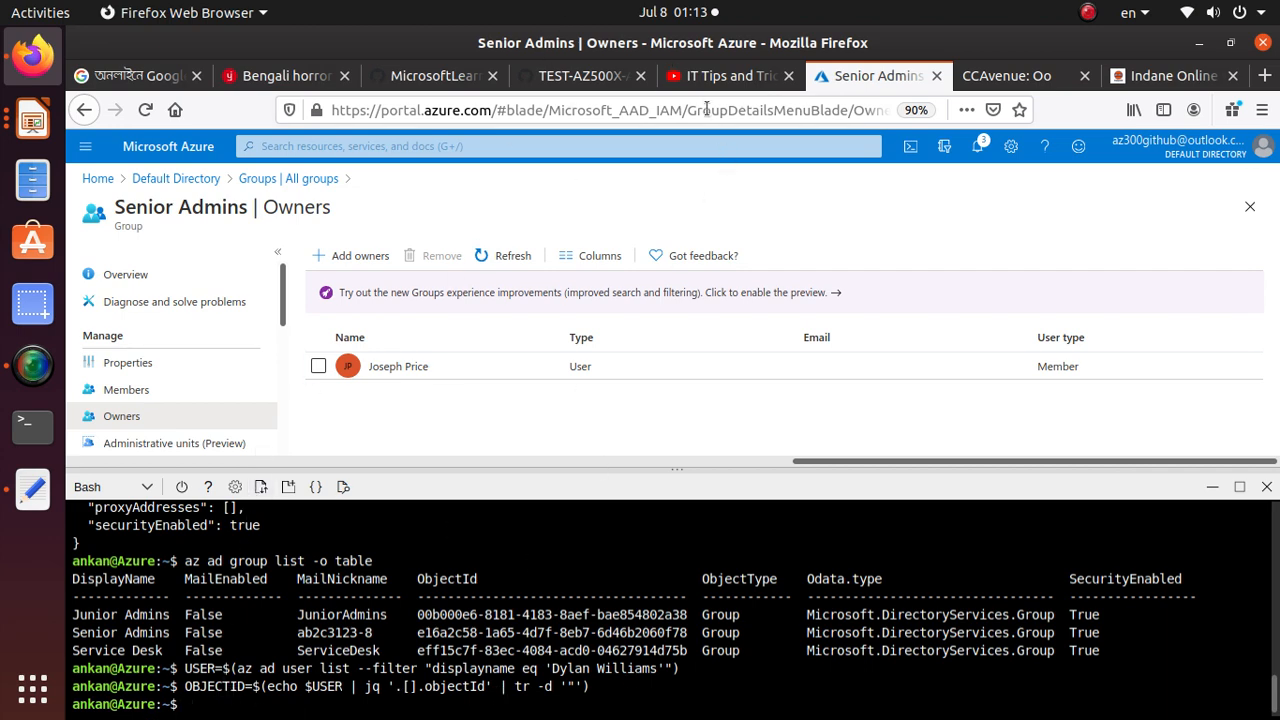
# Copy the Task 2 step 5 command az ad group member add --group "Service Desk" --member-id $OBJECTID, run it in Bash, and review its member ID variable
pyautogui.click(583, 76)
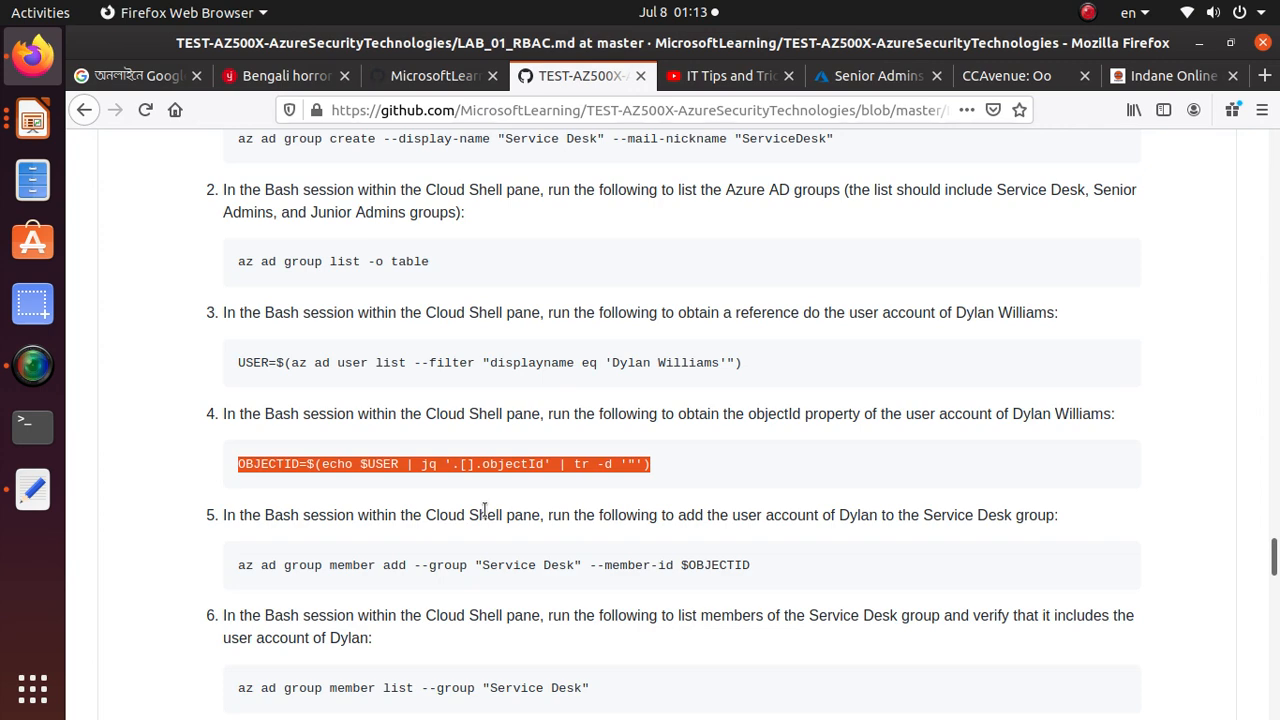
pyautogui.scroll(-1, 484, 511)
pyautogui.click(613, 511)
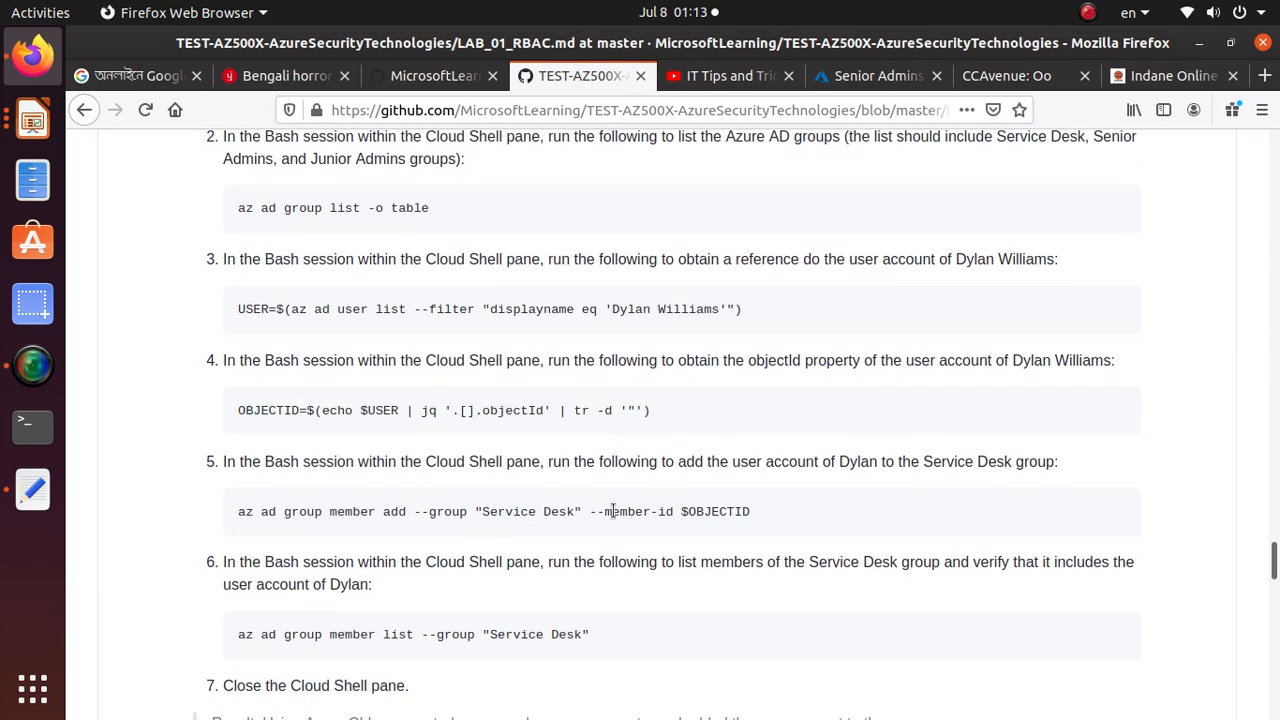
pyautogui.tripleClick(613, 511)
pyautogui.rightClick(613, 511)
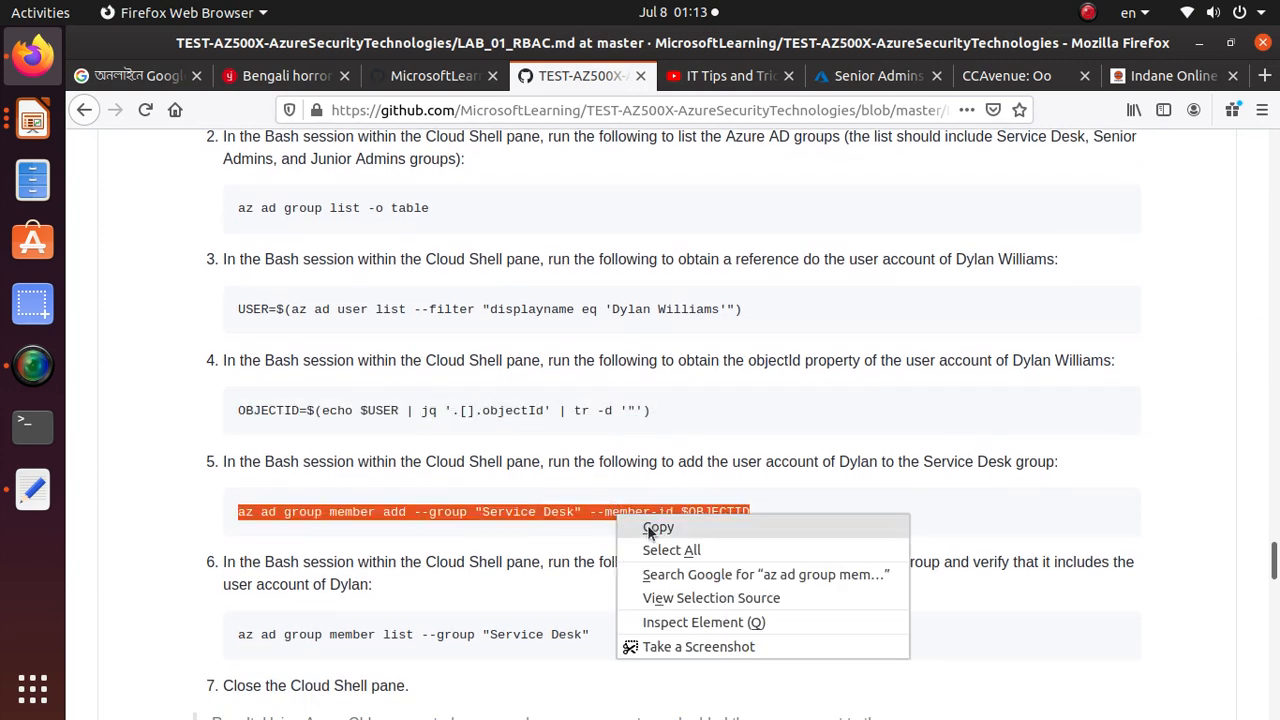
pyautogui.click(660, 526)
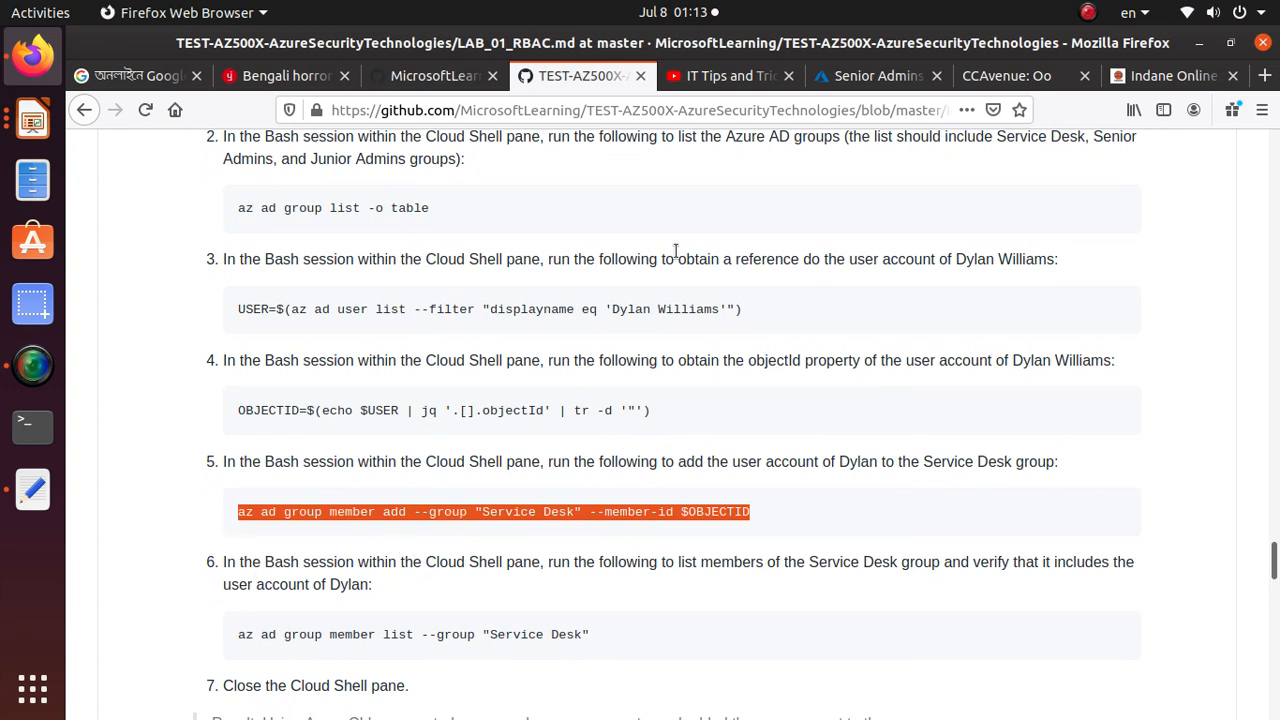
pyautogui.click(875, 76)
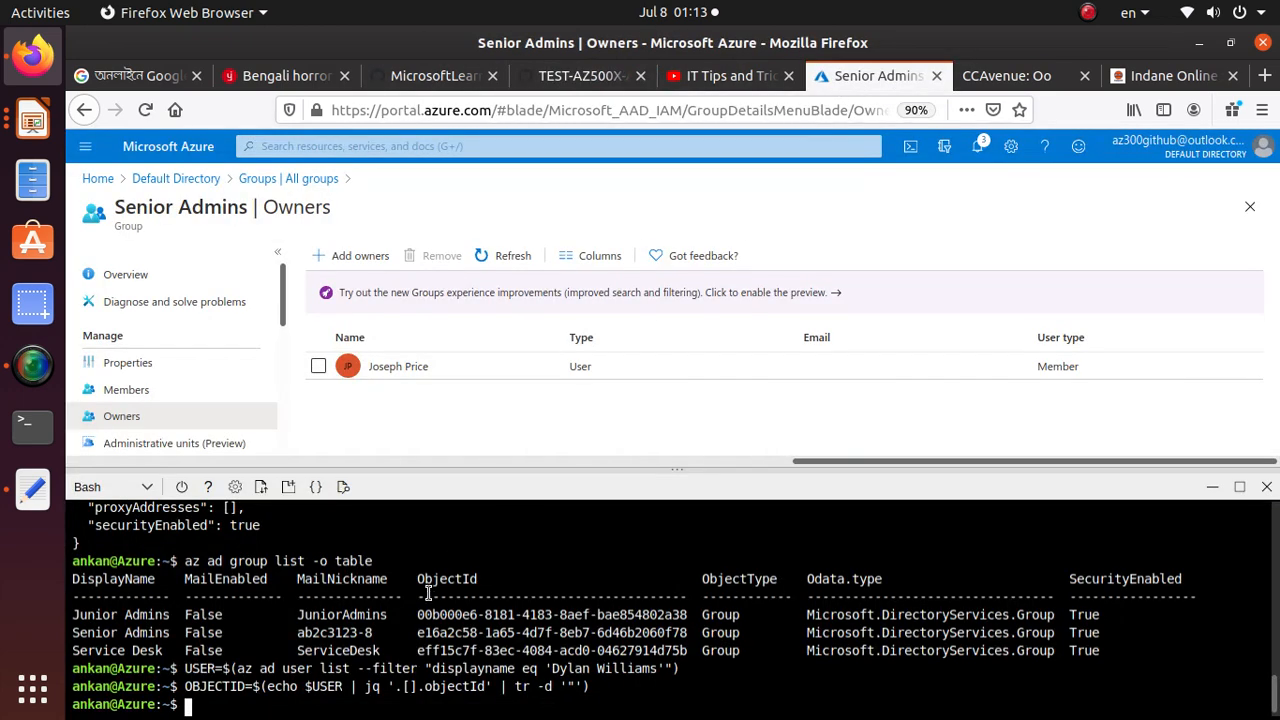
pyautogui.rightClick(383, 703)
pyautogui.click(486, 565)
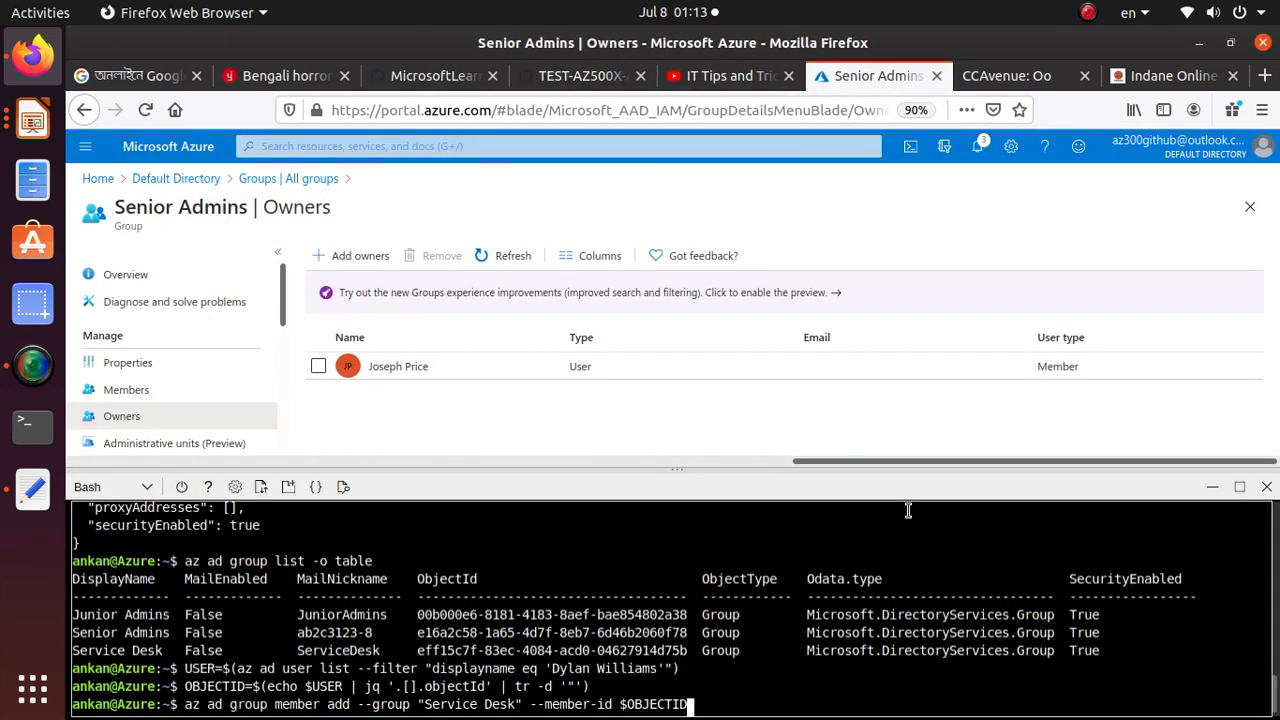
pyautogui.press('Return')
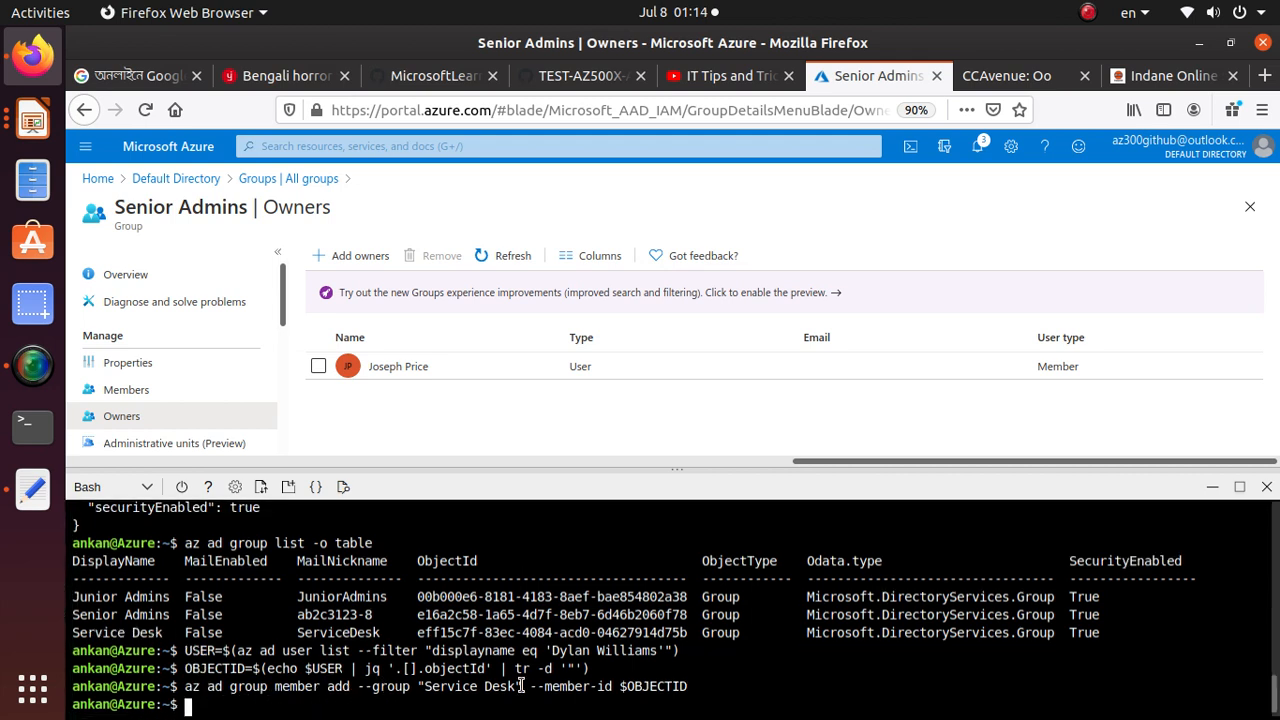
pyautogui.moveTo(619, 686); pyautogui.dragTo(737, 683)
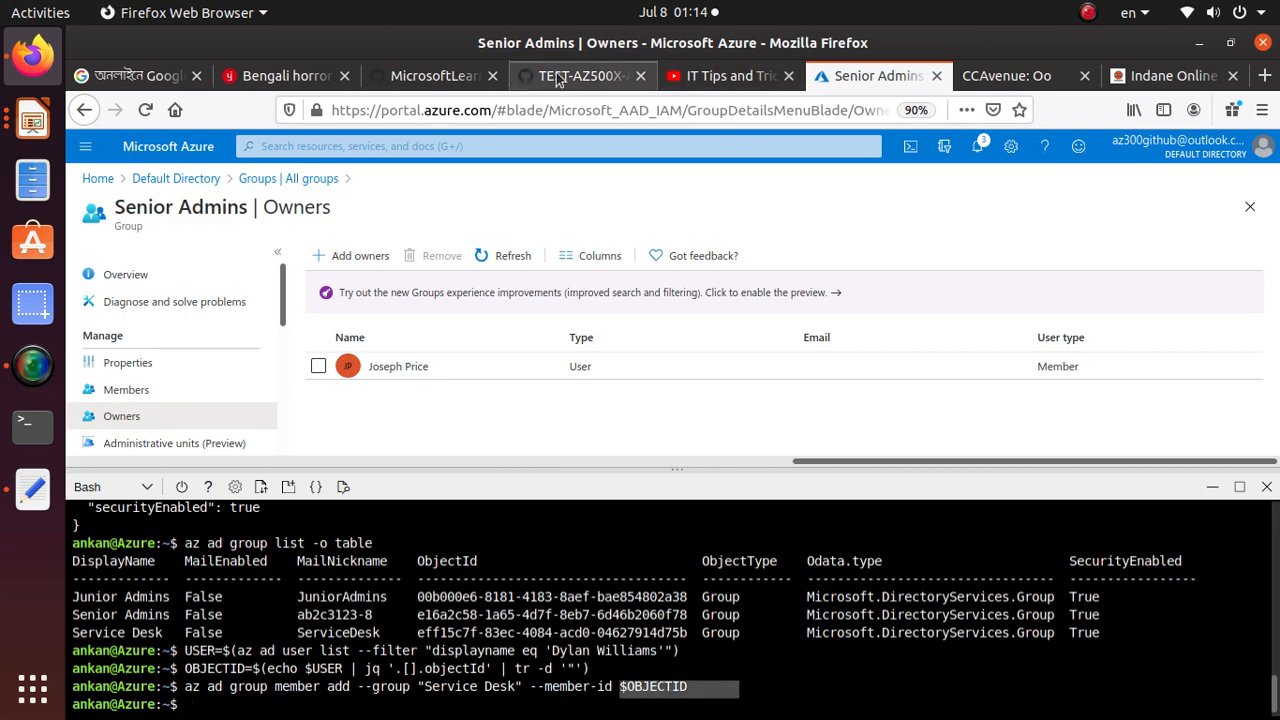
# Copy the Task 2 step 6 command az ad group member list --group "Service Desk", run it in Bash, and examine the output from its beginning
pyautogui.click(440, 78)
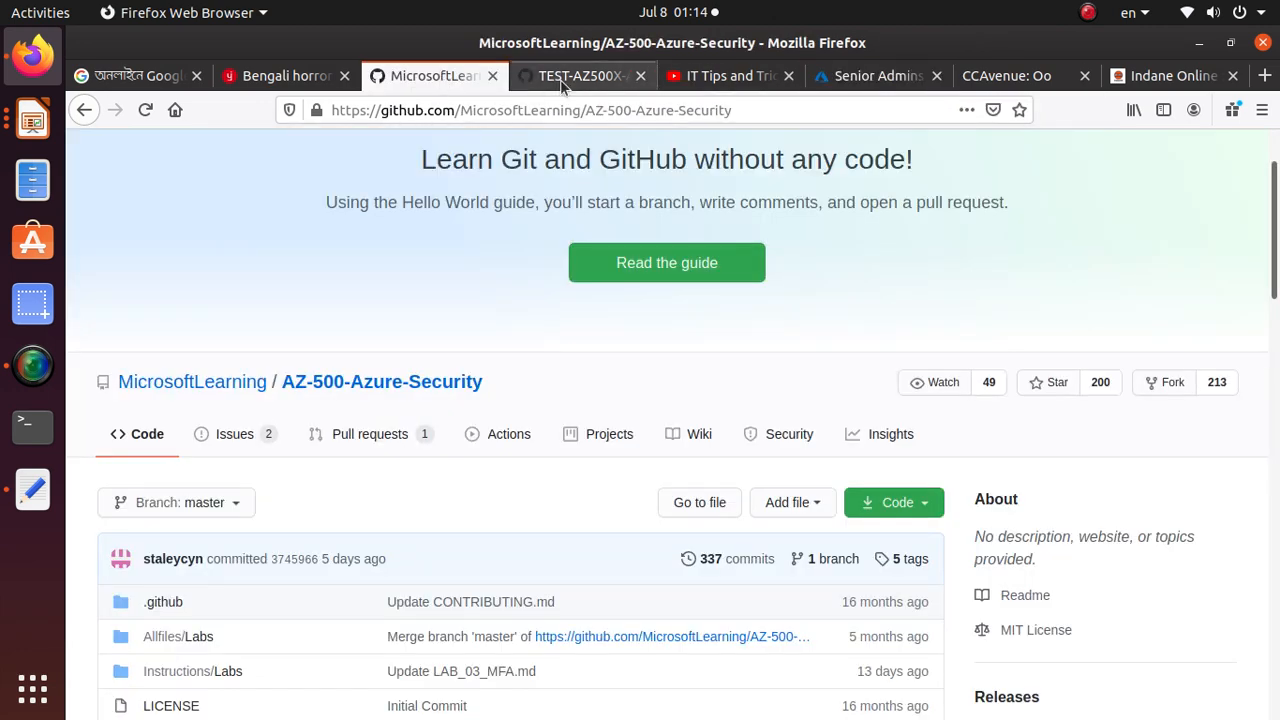
pyautogui.click(562, 86)
pyautogui.scroll(-3, 420, 560)
pyautogui.click(412, 420)
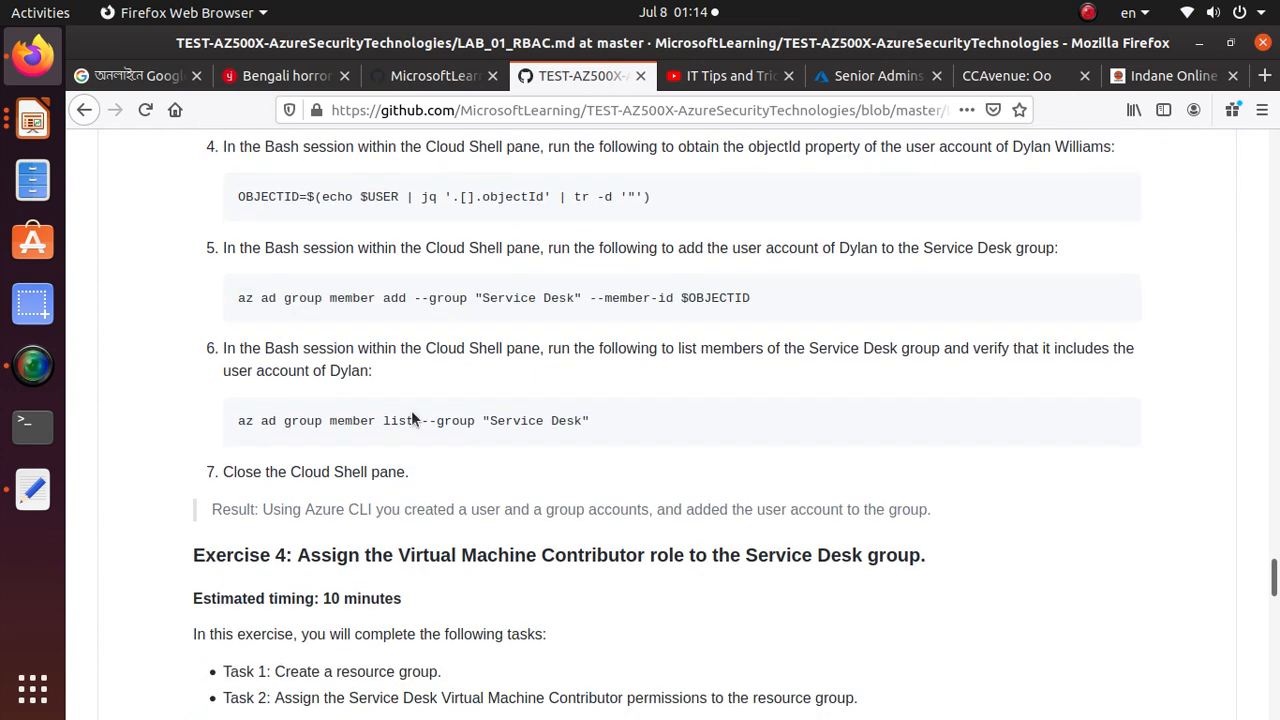
pyautogui.tripleClick(412, 420)
pyautogui.rightClick(412, 420)
pyautogui.click(450, 432)
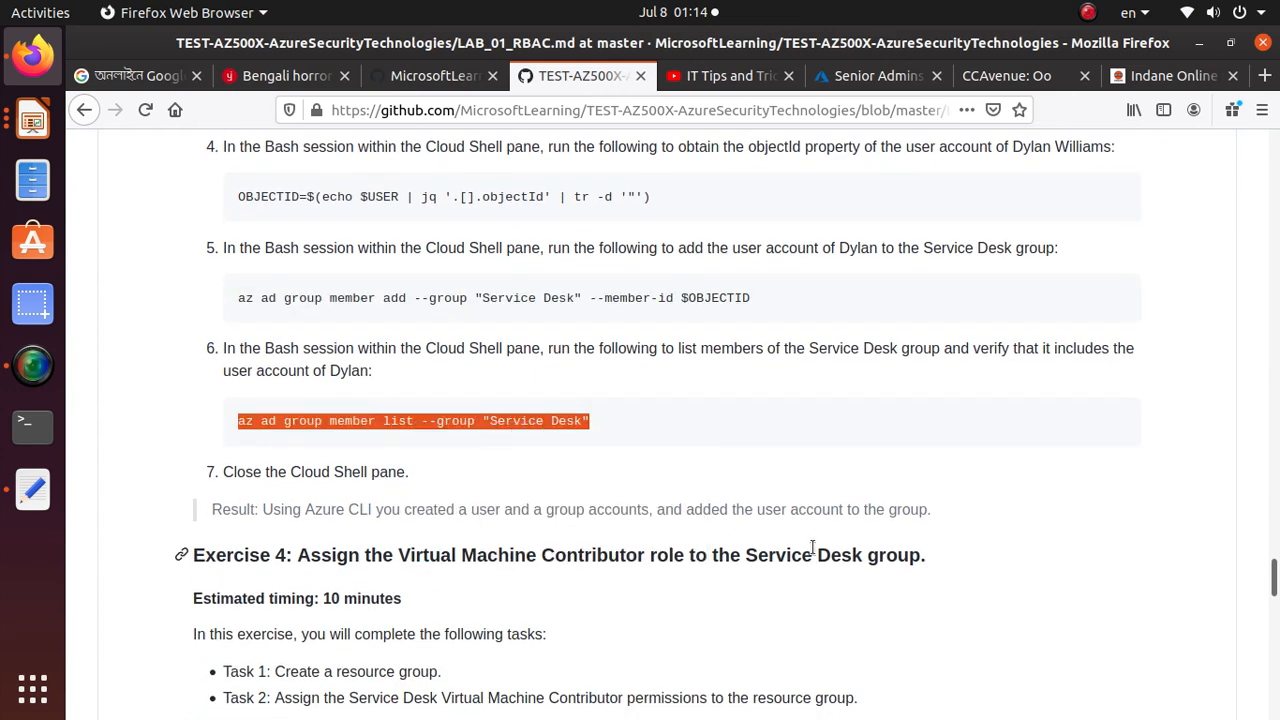
pyautogui.hotkey('alt', 'Tab')
pyautogui.hotkey('alt', 'Tab')
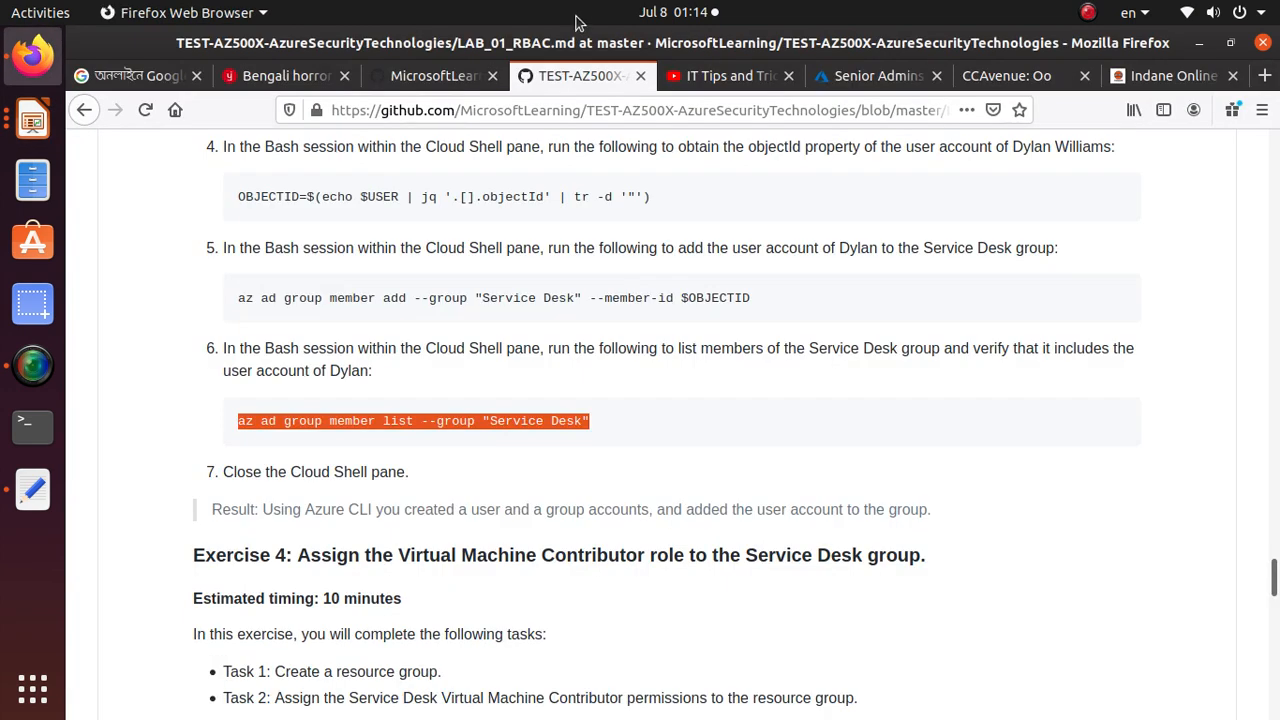
pyautogui.click(866, 84)
pyautogui.rightClick(460, 410)
pyautogui.click(555, 496)
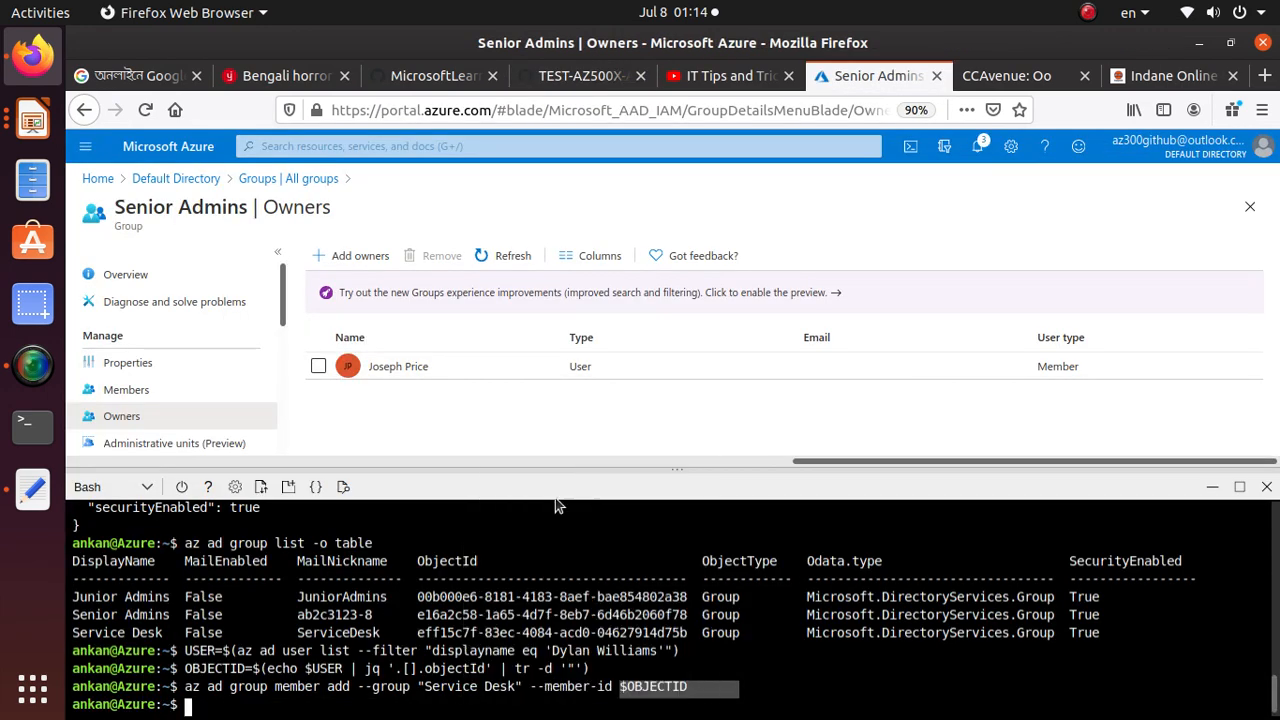
pyautogui.press('Return')
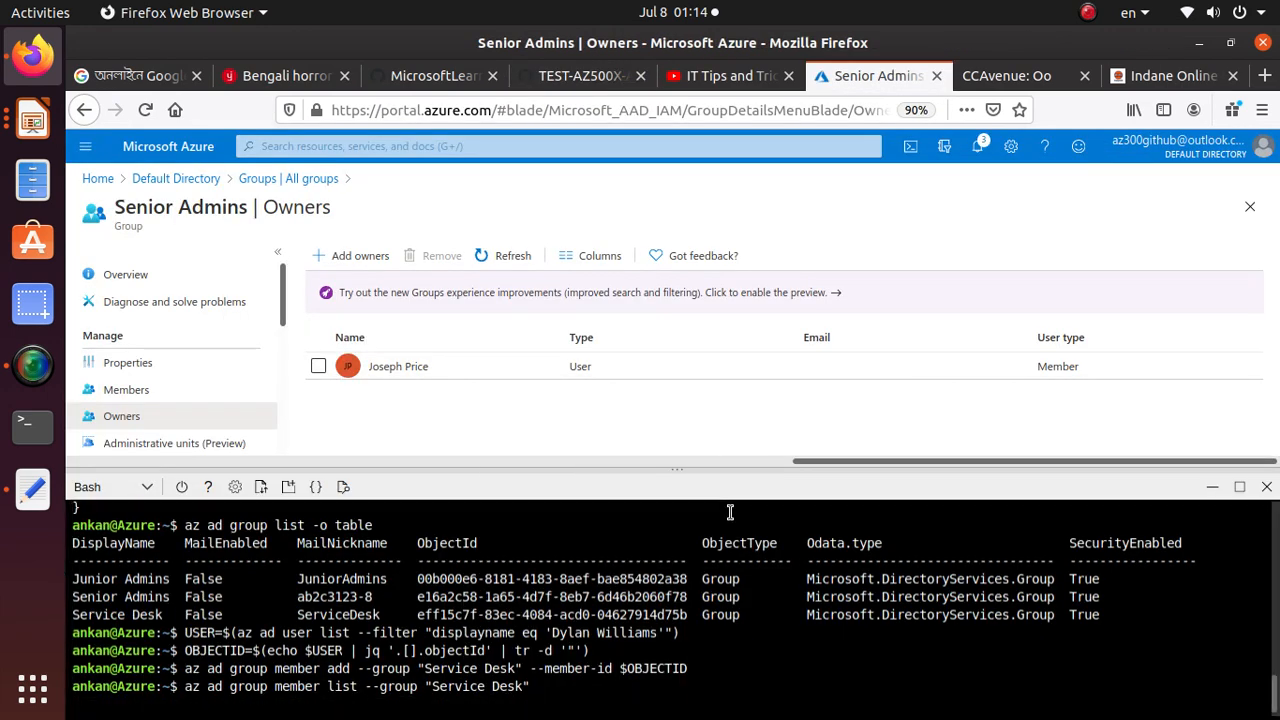
pyautogui.scroll(4, 196, 676)
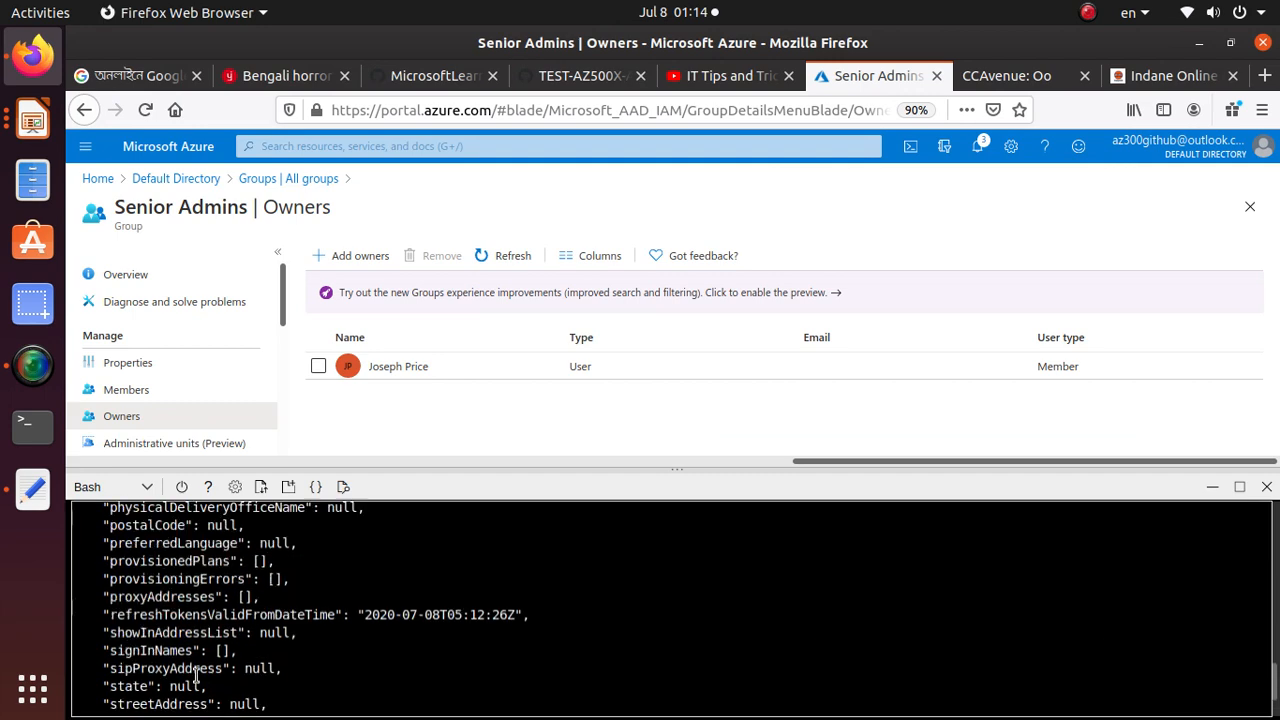
pyautogui.scroll(15, 196, 676)
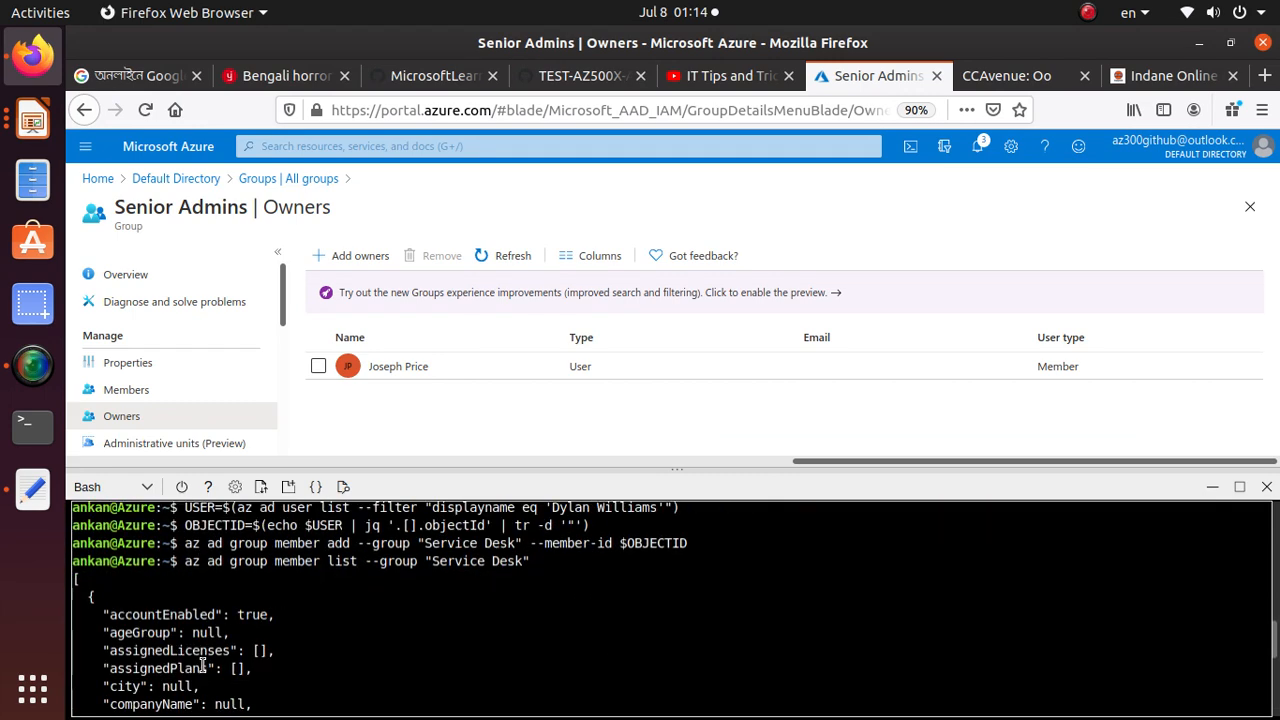
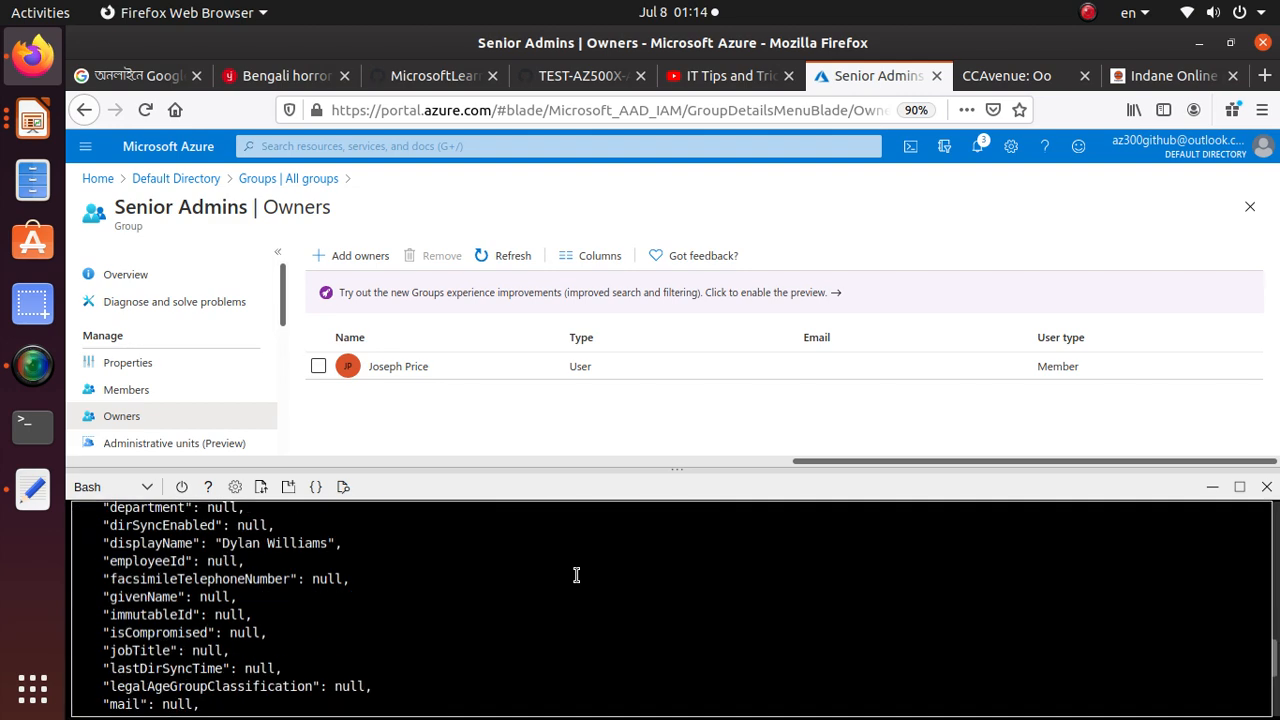
# Compare the Service Desk member list output with lab step 6, checking the member's userPrincipalName in Bash
pyautogui.click(570, 77)
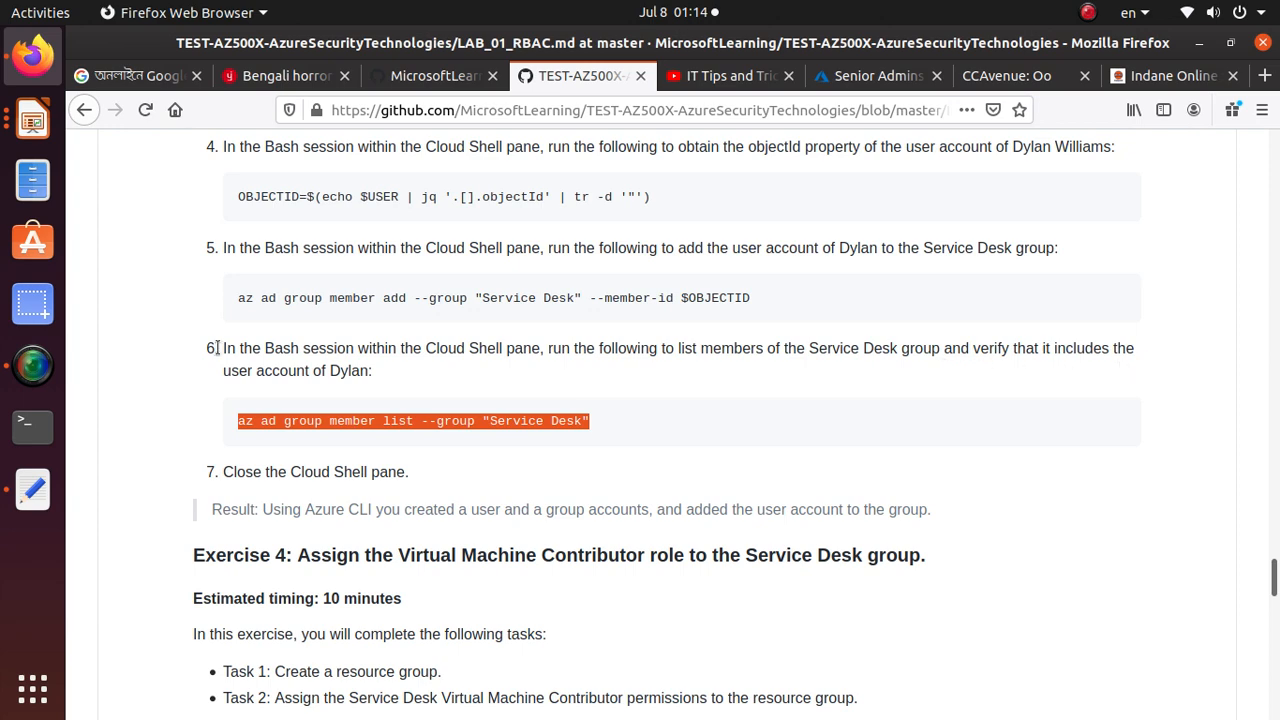
pyautogui.click(822, 86)
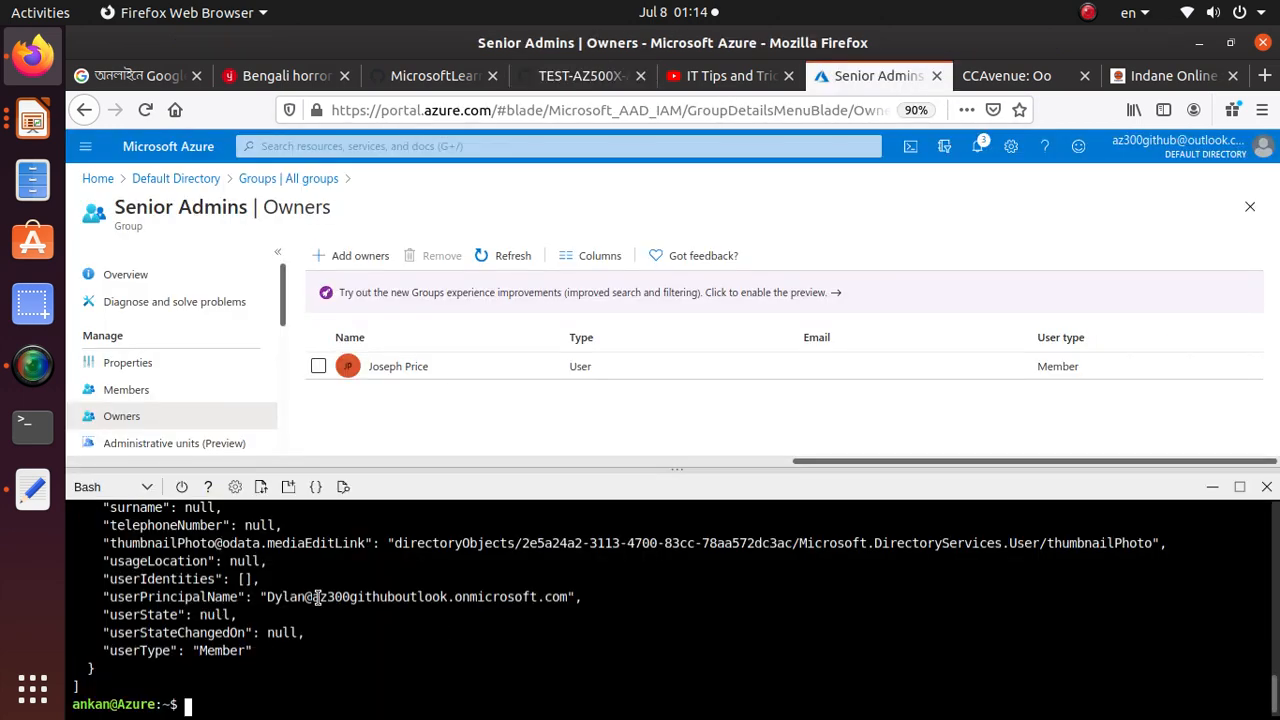
pyautogui.moveTo(262, 597); pyautogui.dragTo(612, 594)
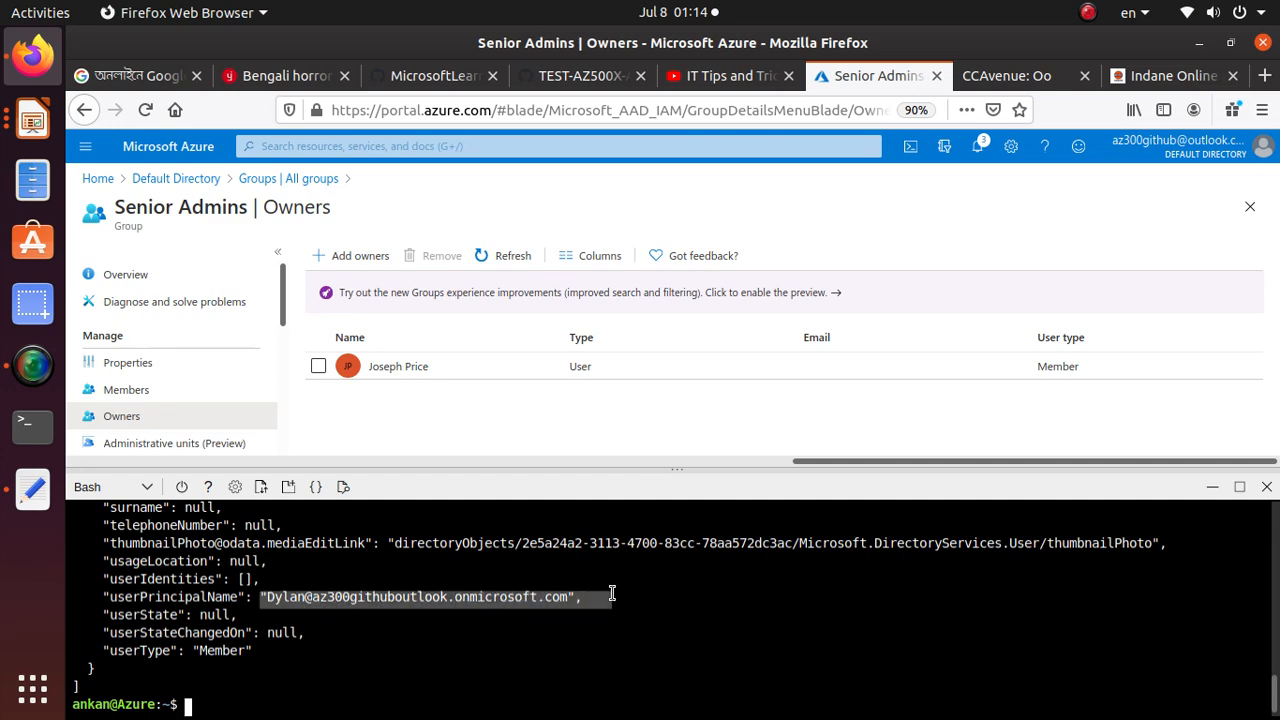
# Review Exercise 4 Task 1 in the lab guide and copy the resource group name AZ500Lab01
pyautogui.click(565, 76)
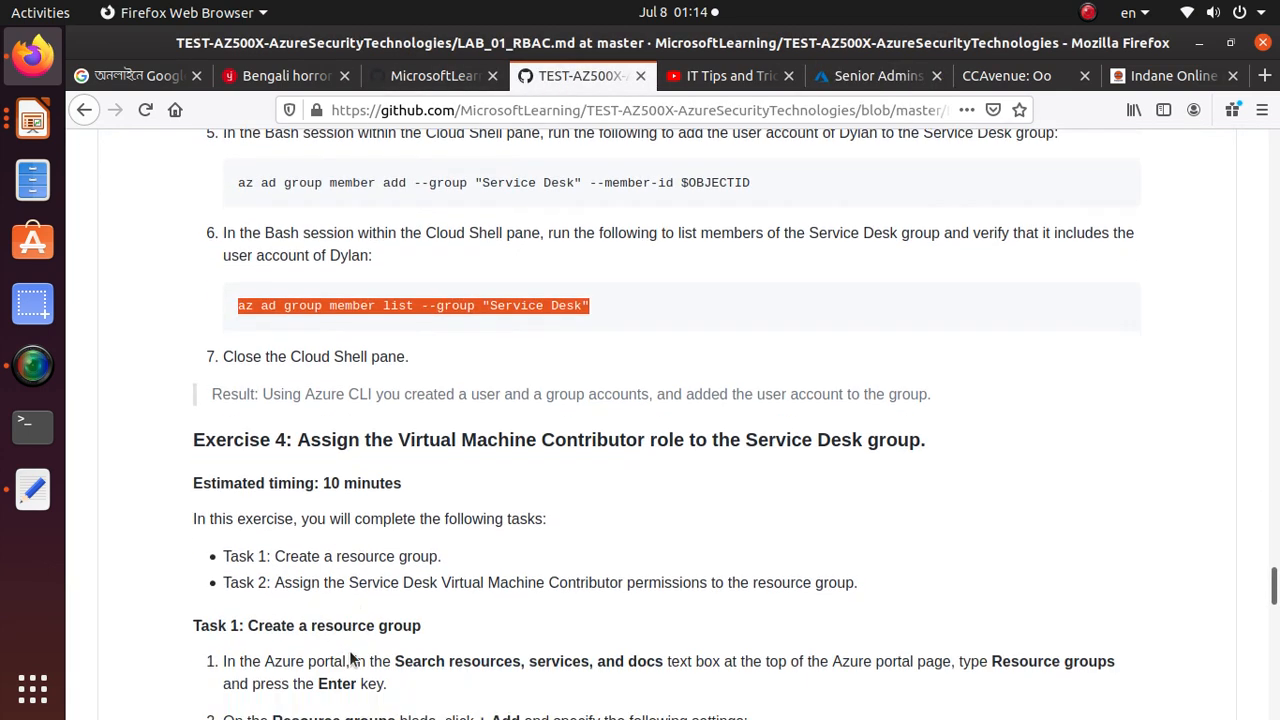
pyautogui.scroll(-4, 352, 658)
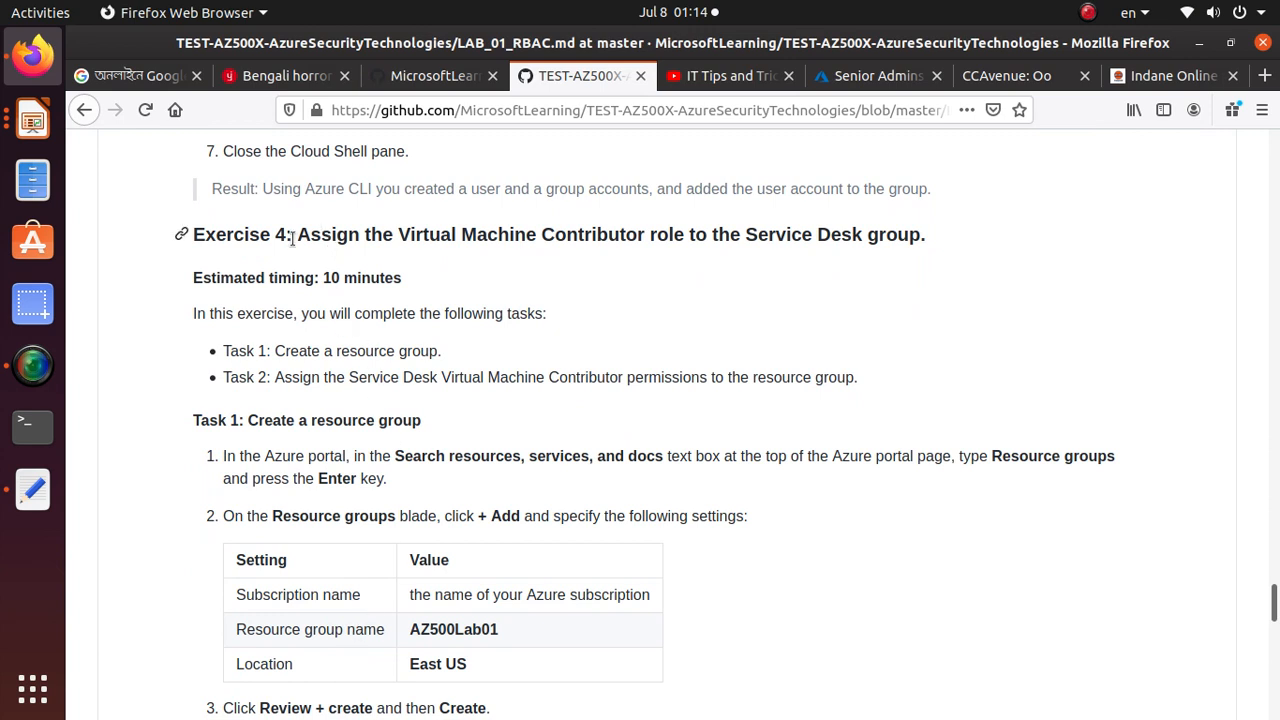
pyautogui.moveTo(291, 237); pyautogui.dragTo(940, 240)
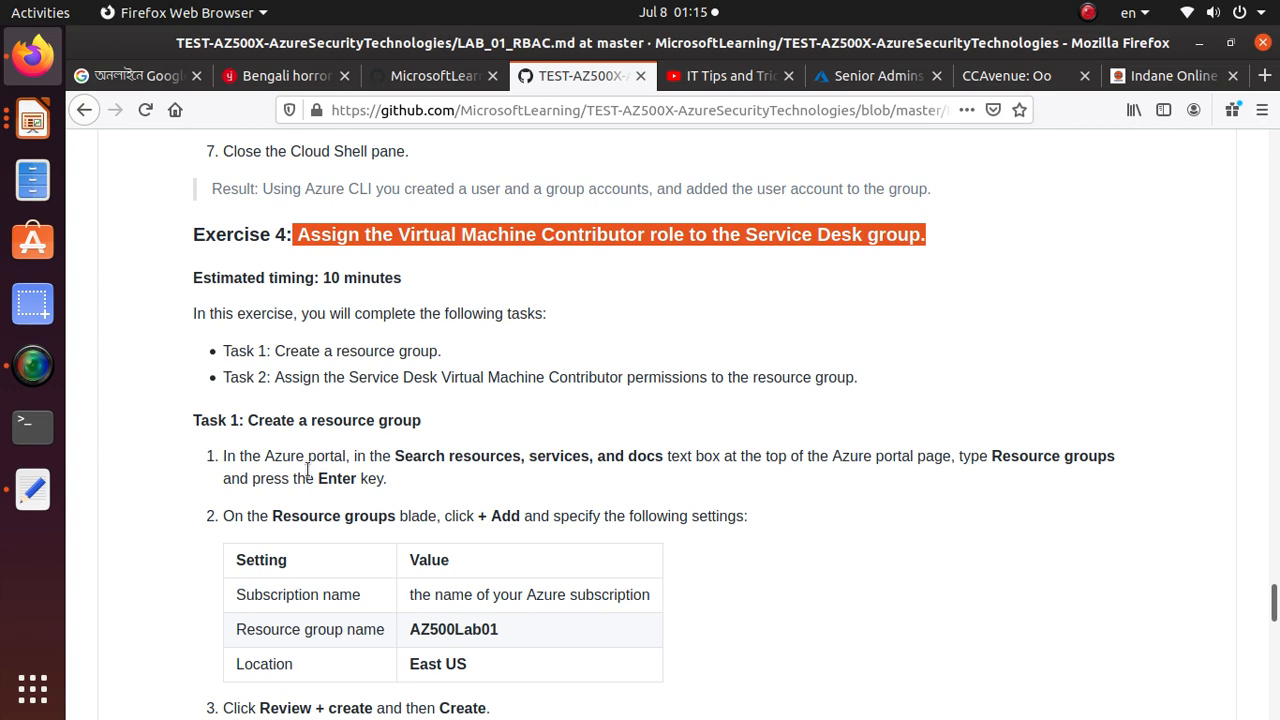
pyautogui.scroll(-4, 305, 466)
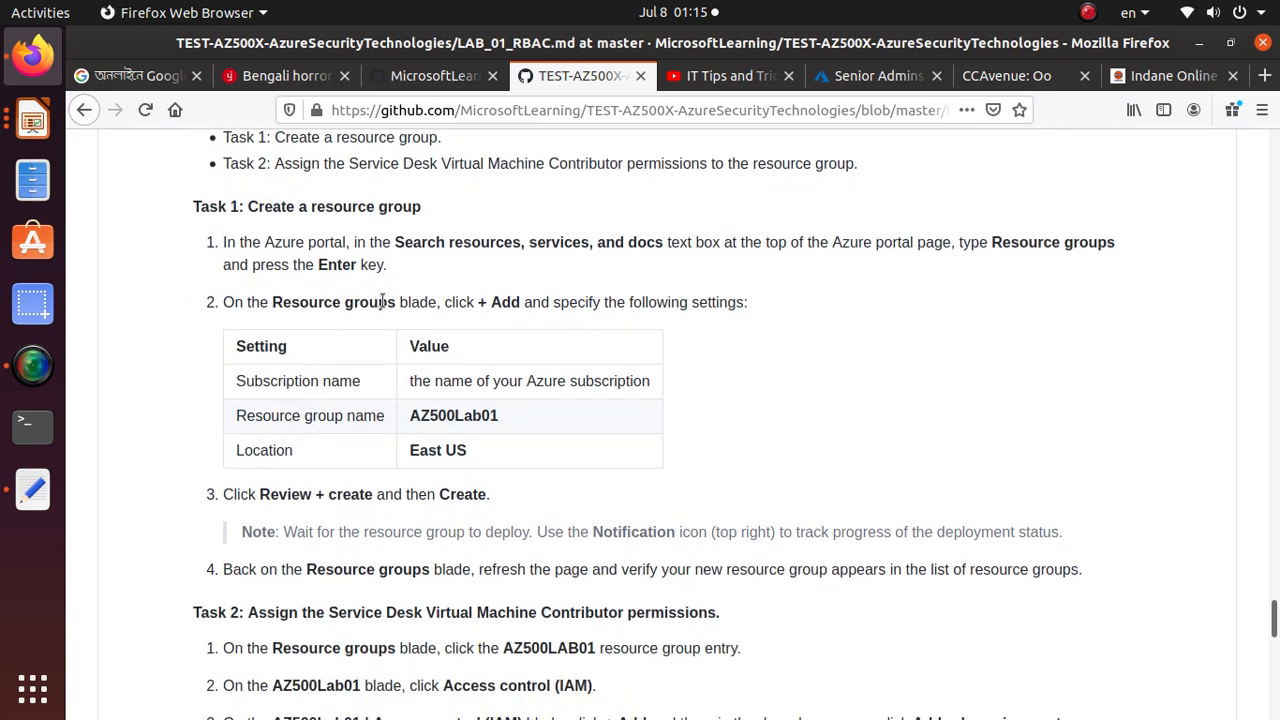
pyautogui.moveTo(399, 302); pyautogui.dragTo(264, 304)
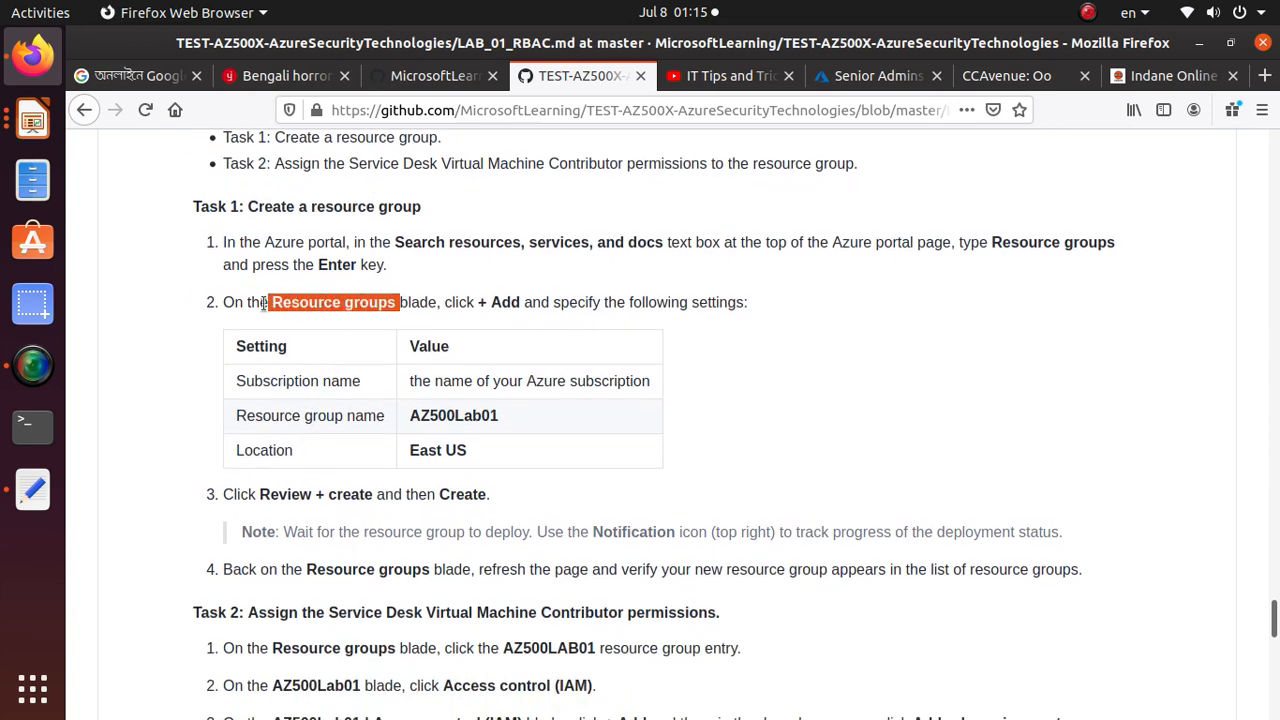
pyautogui.moveTo(498, 416); pyautogui.dragTo(410, 418)
pyautogui.rightClick(432, 407)
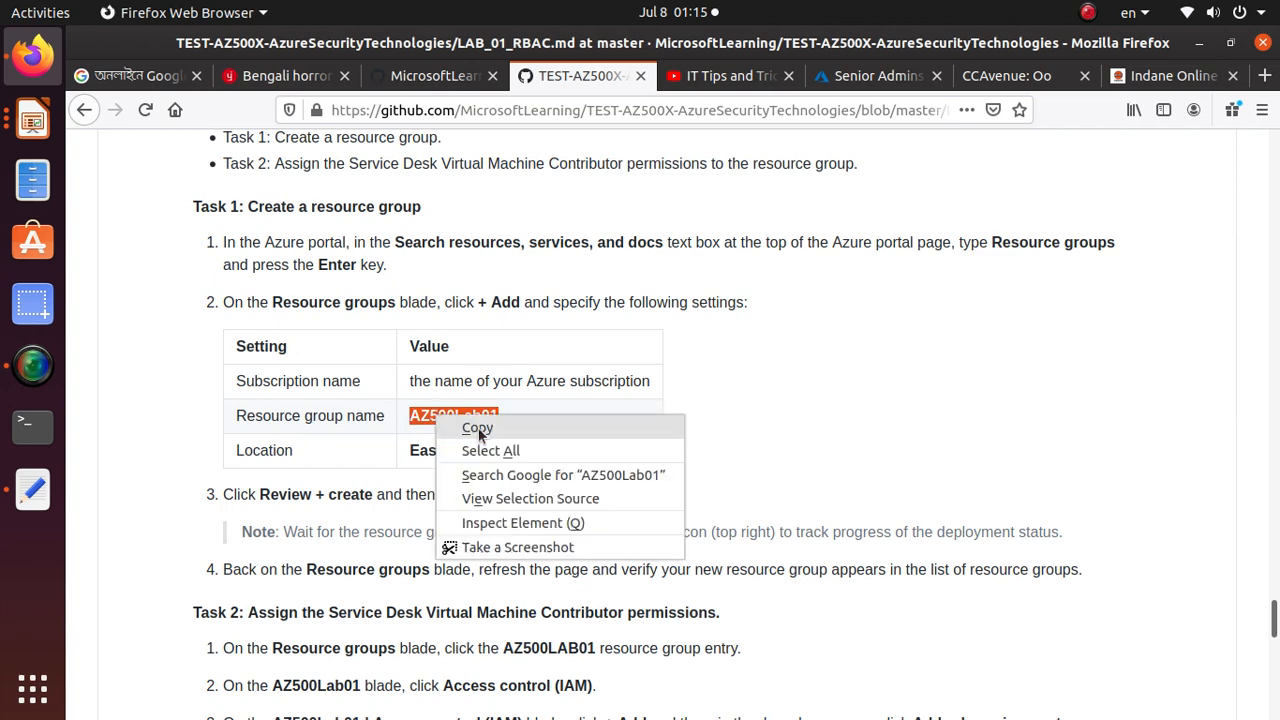
pyautogui.click(478, 432)
# Open the resource group creation form from the Azure portal's Resource groups page, shrinking the Cloud Shell pane
pyautogui.click(868, 76)
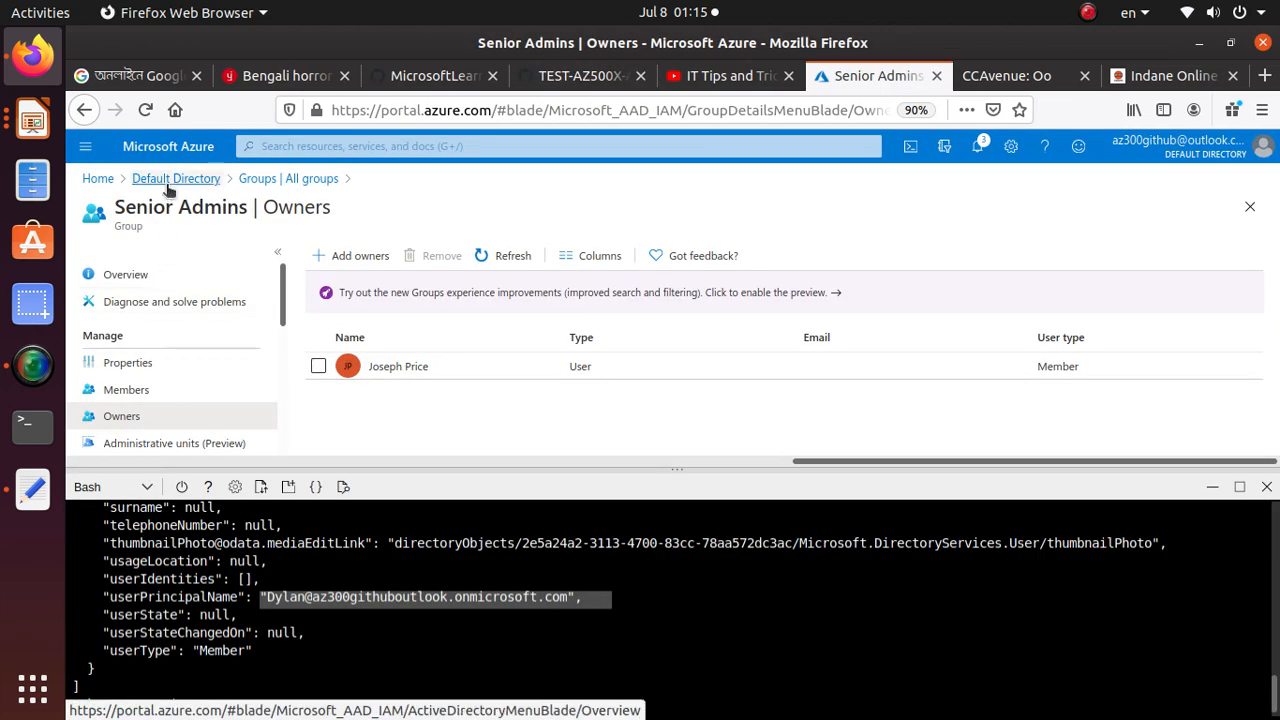
pyautogui.click(98, 178)
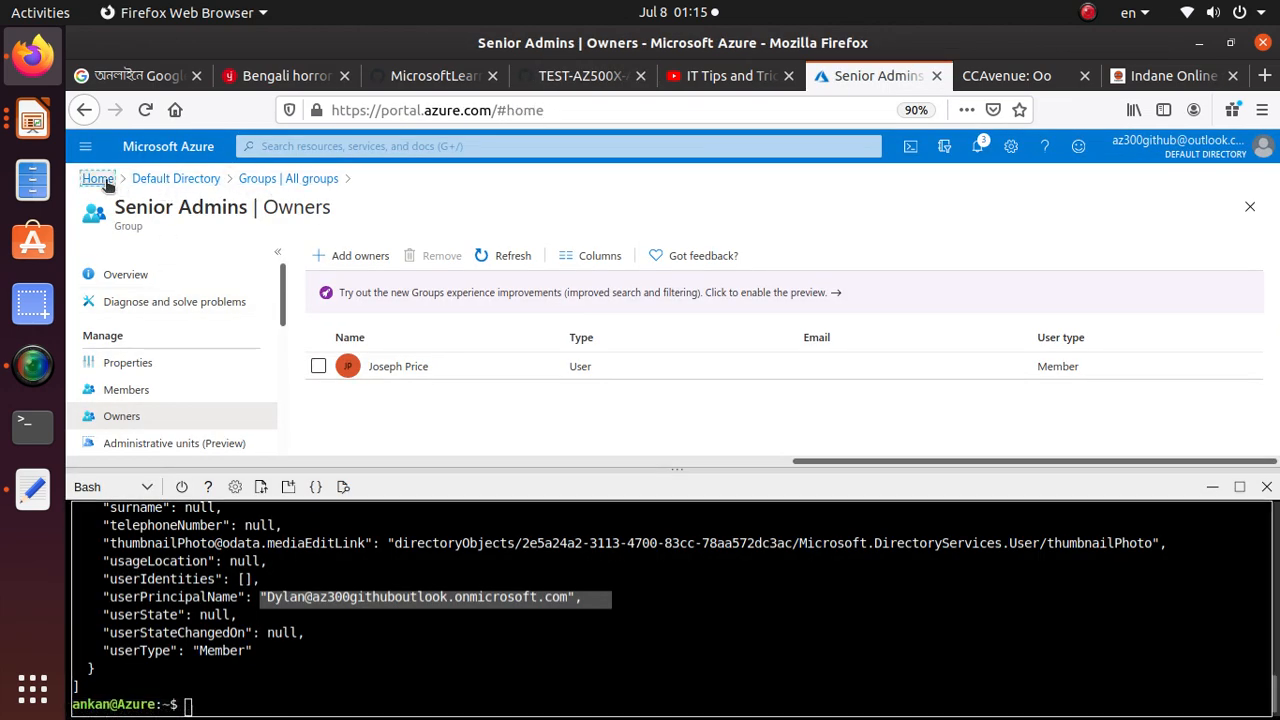
pyautogui.click(801, 282)
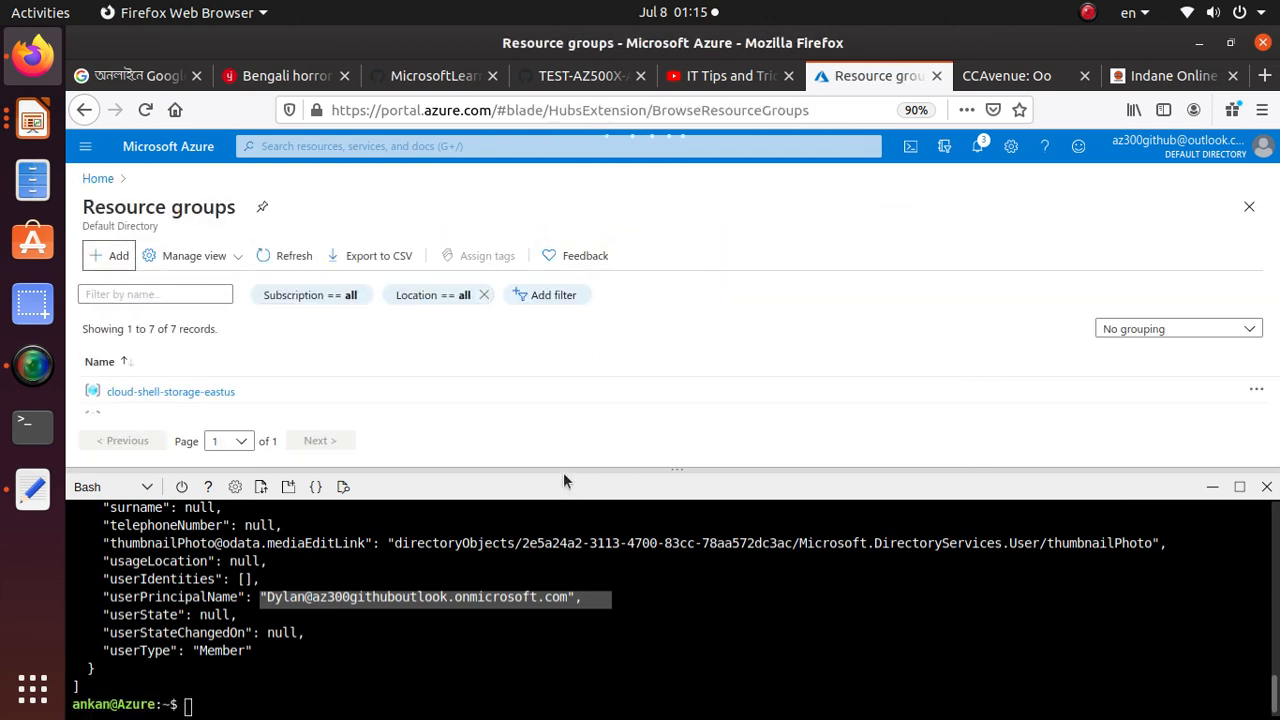
pyautogui.moveTo(563, 472); pyautogui.dragTo(563, 680)
pyautogui.click(109, 255)
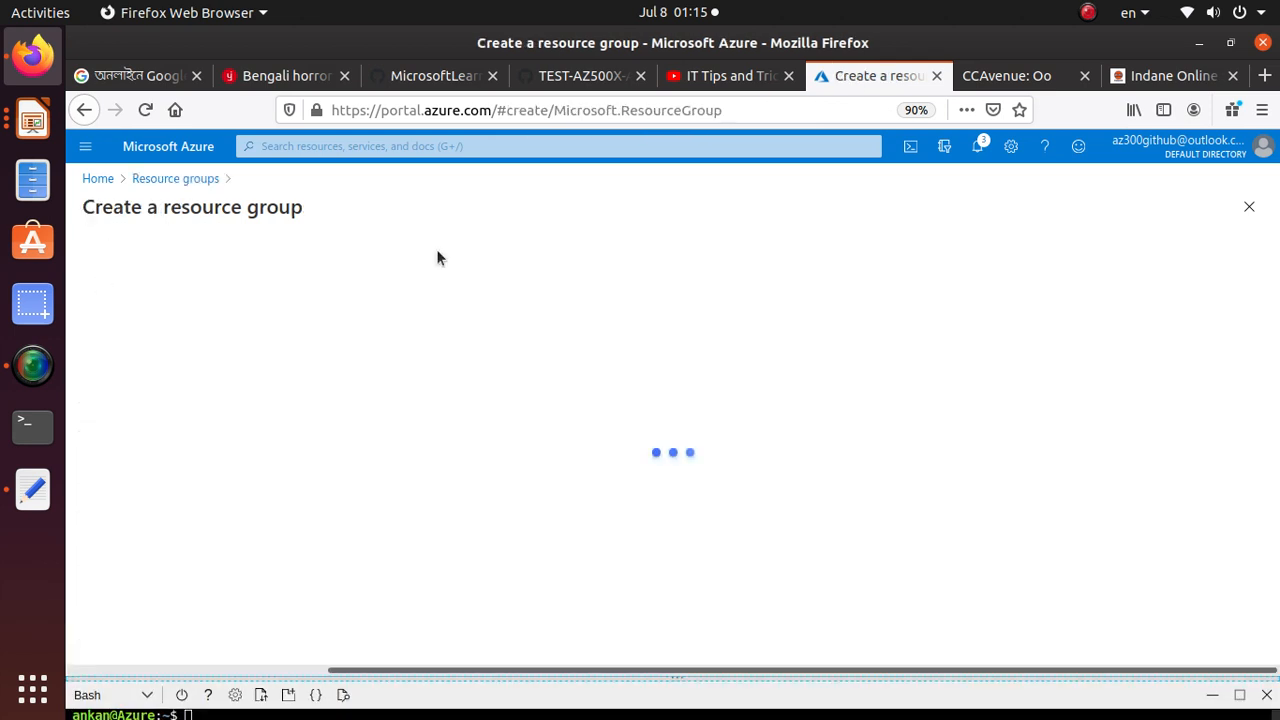
# Create the resource group AZ500Lab01 in the Azure Pass - Sponsorship subscription with the (US) East US region
pyautogui.click(320, 421)
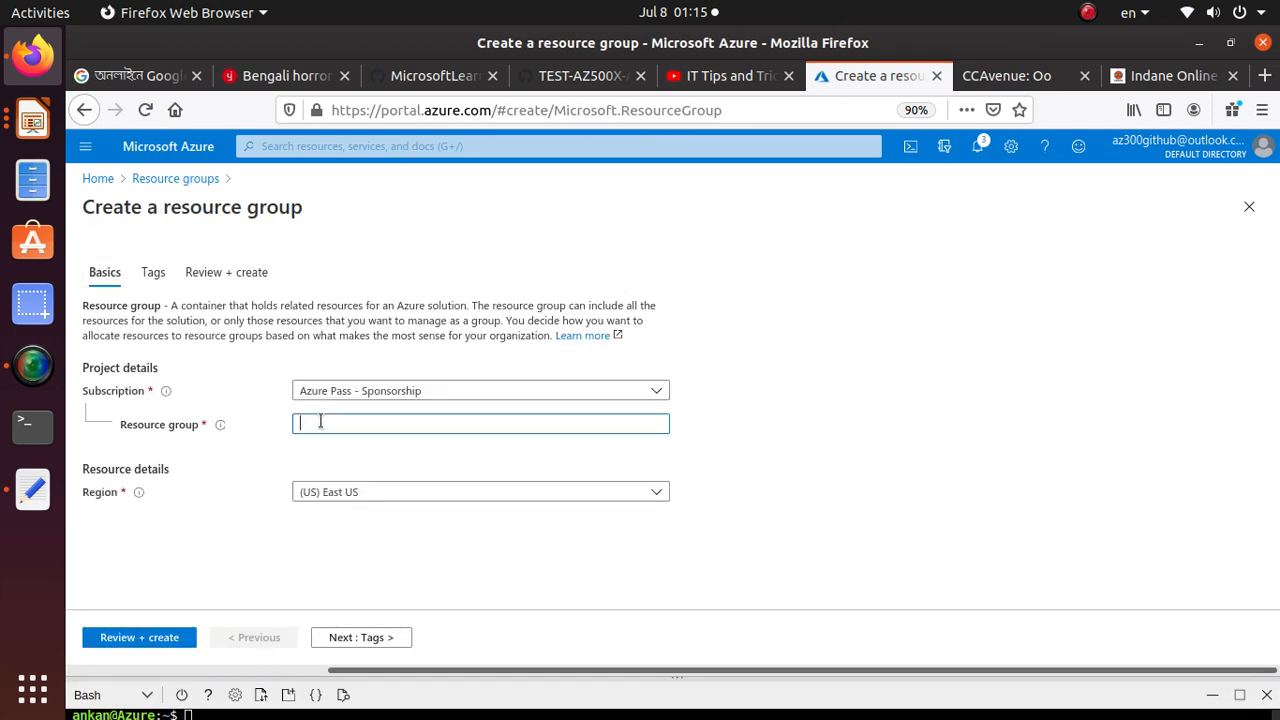
pyautogui.hotkey('ctrl', 'v')
pyautogui.hotkey('alt', 'Tab')
pyautogui.hotkey('alt', 'Tab')
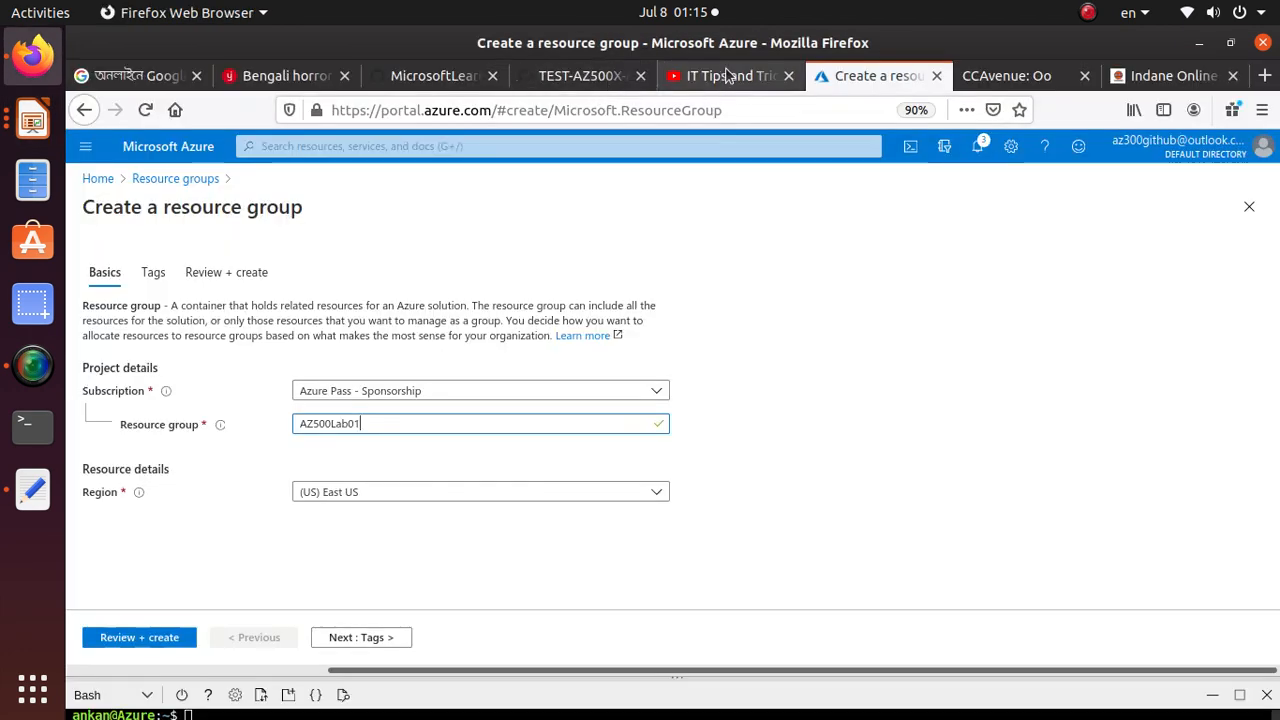
pyautogui.click(570, 76)
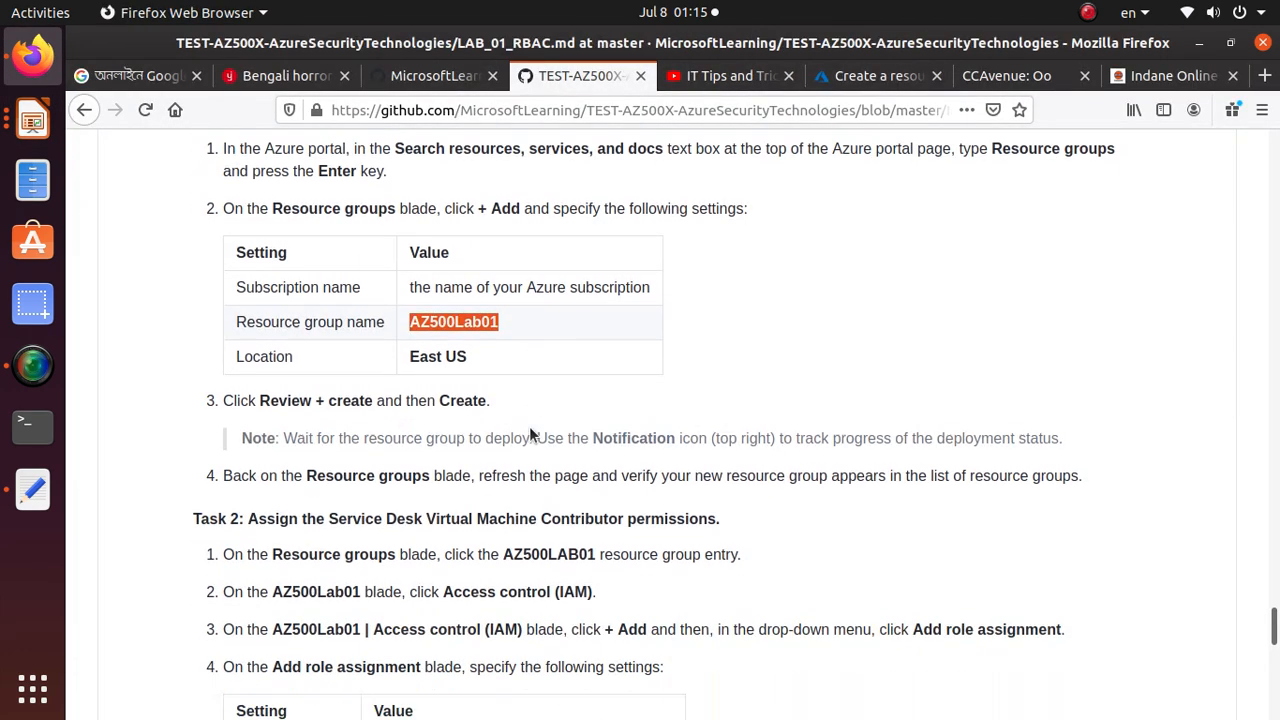
pyautogui.scroll(-1, 529, 426)
pyautogui.click(838, 78)
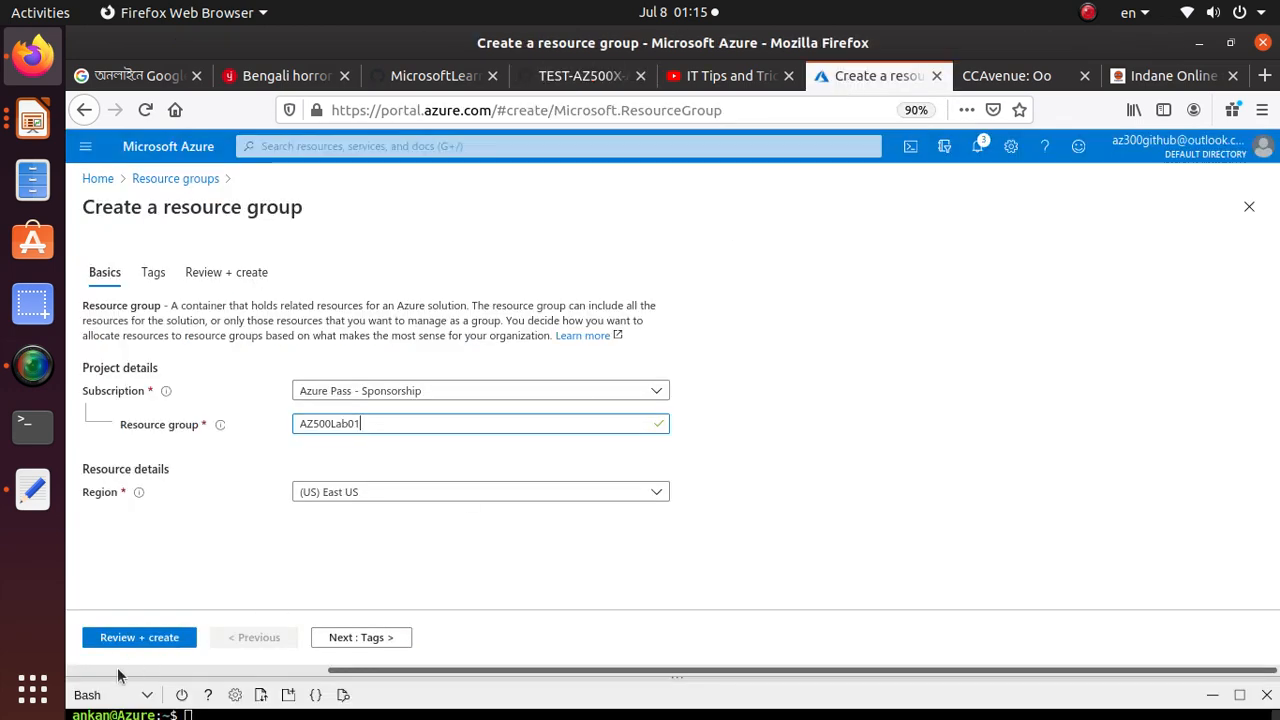
pyautogui.click(126, 640)
pyautogui.click(122, 640)
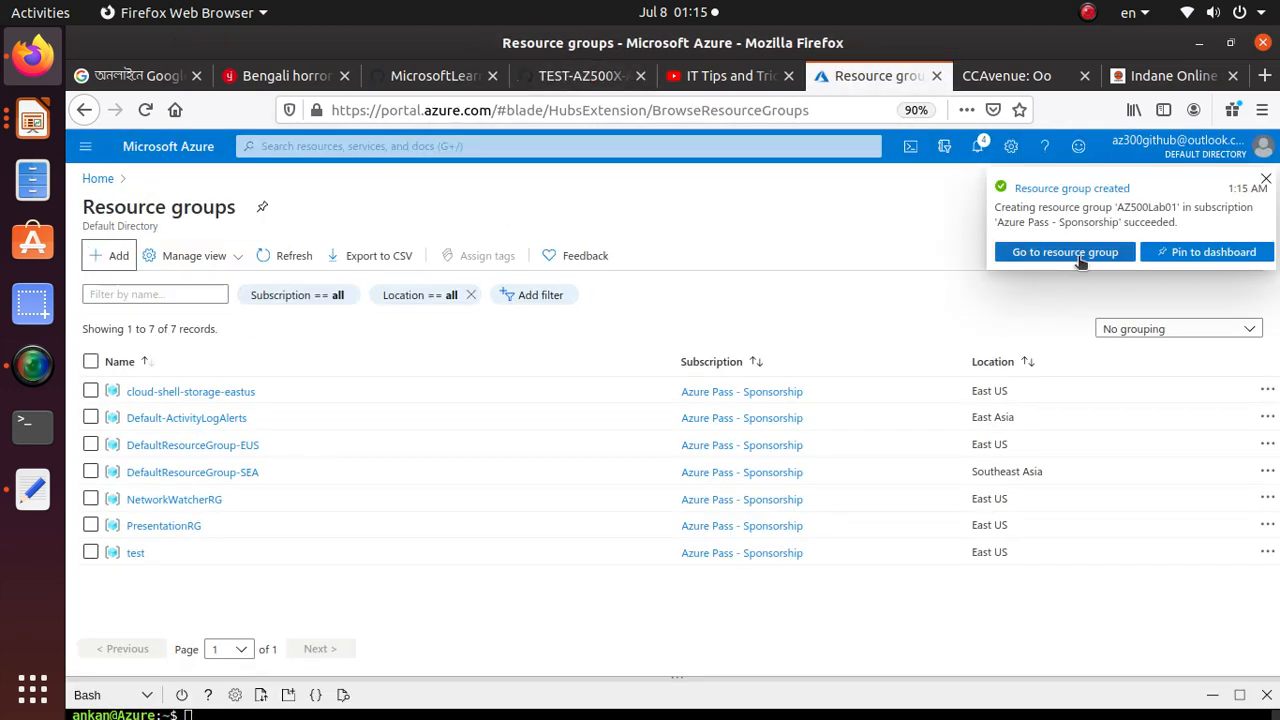
# Open the AZ500Lab01 resource group and, following Task 2 of the lab guide, show its Access control (IAM) page
pyautogui.click(1065, 252)
pyautogui.click(608, 79)
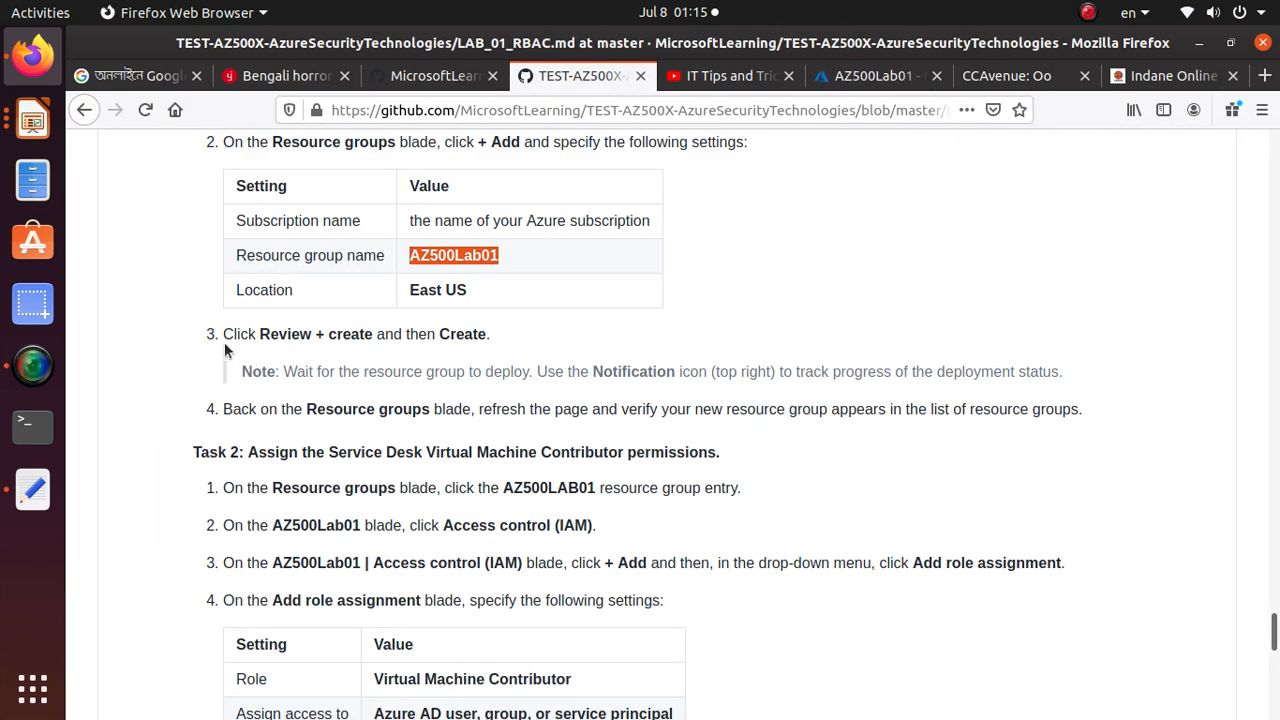
pyautogui.scroll(-1, 425, 521)
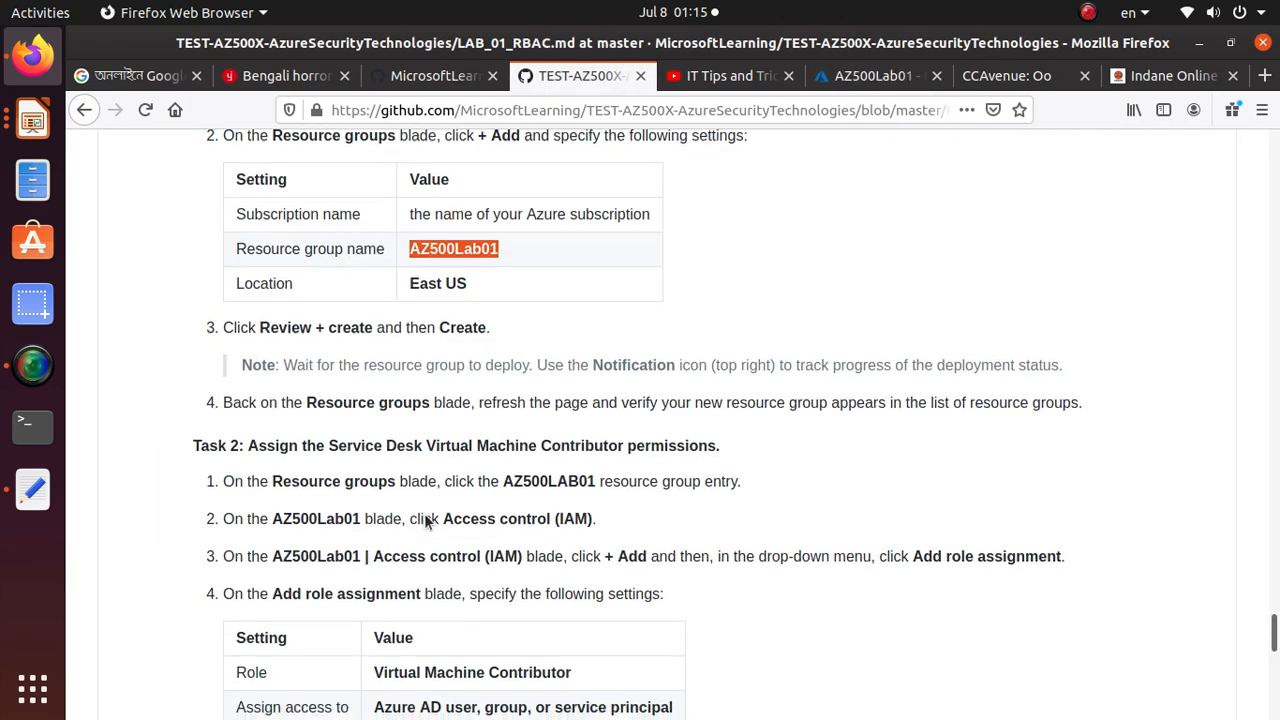
pyautogui.scroll(-3, 425, 521)
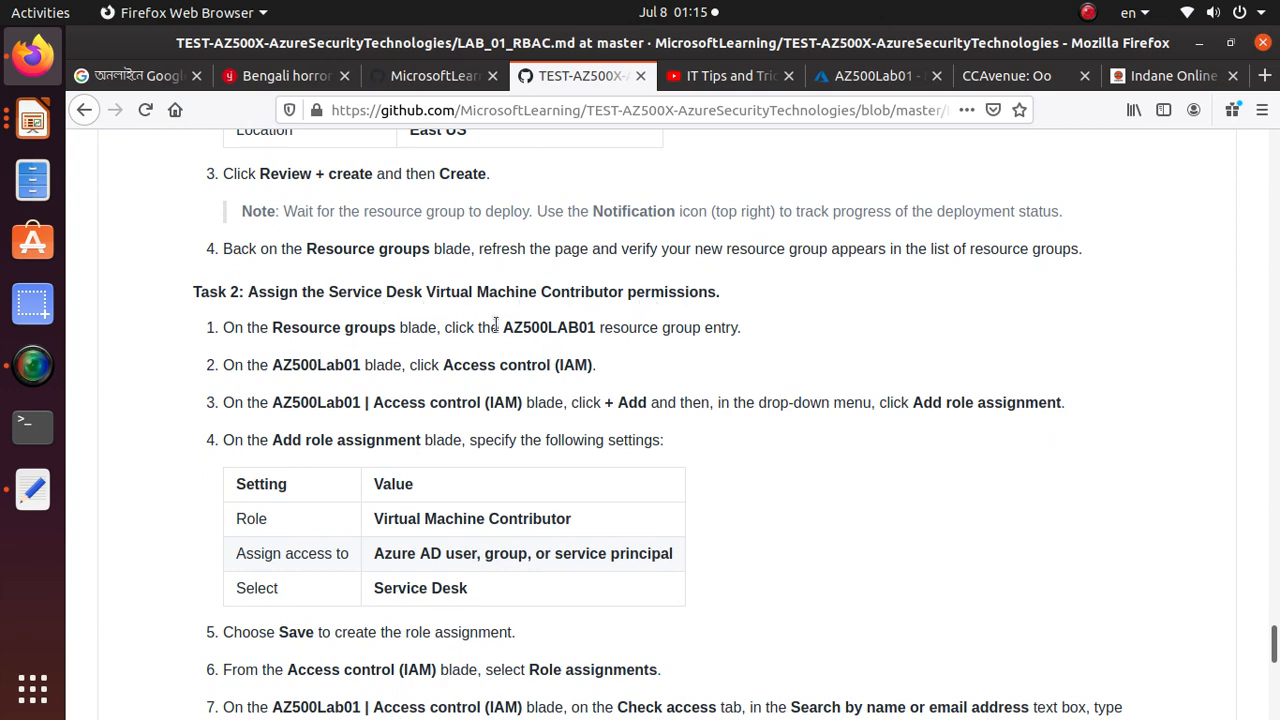
pyautogui.moveTo(495, 324); pyautogui.dragTo(590, 325)
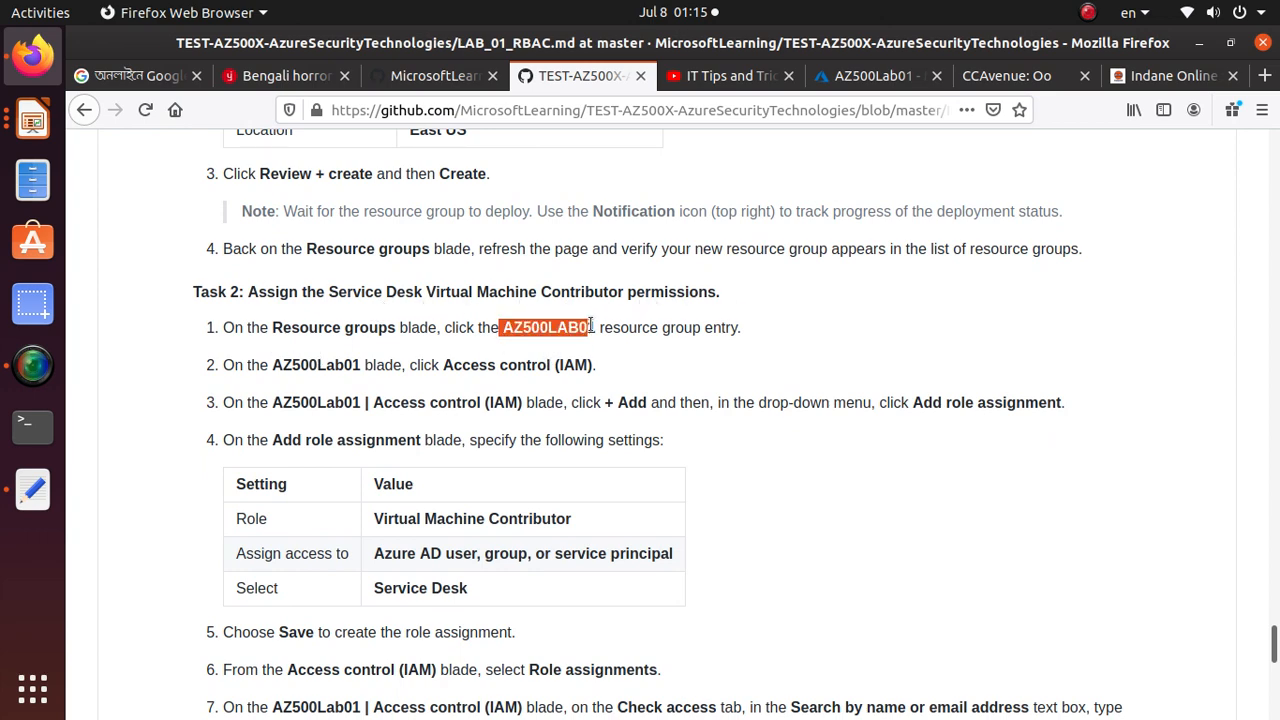
pyautogui.click(870, 76)
pyautogui.click(199, 350)
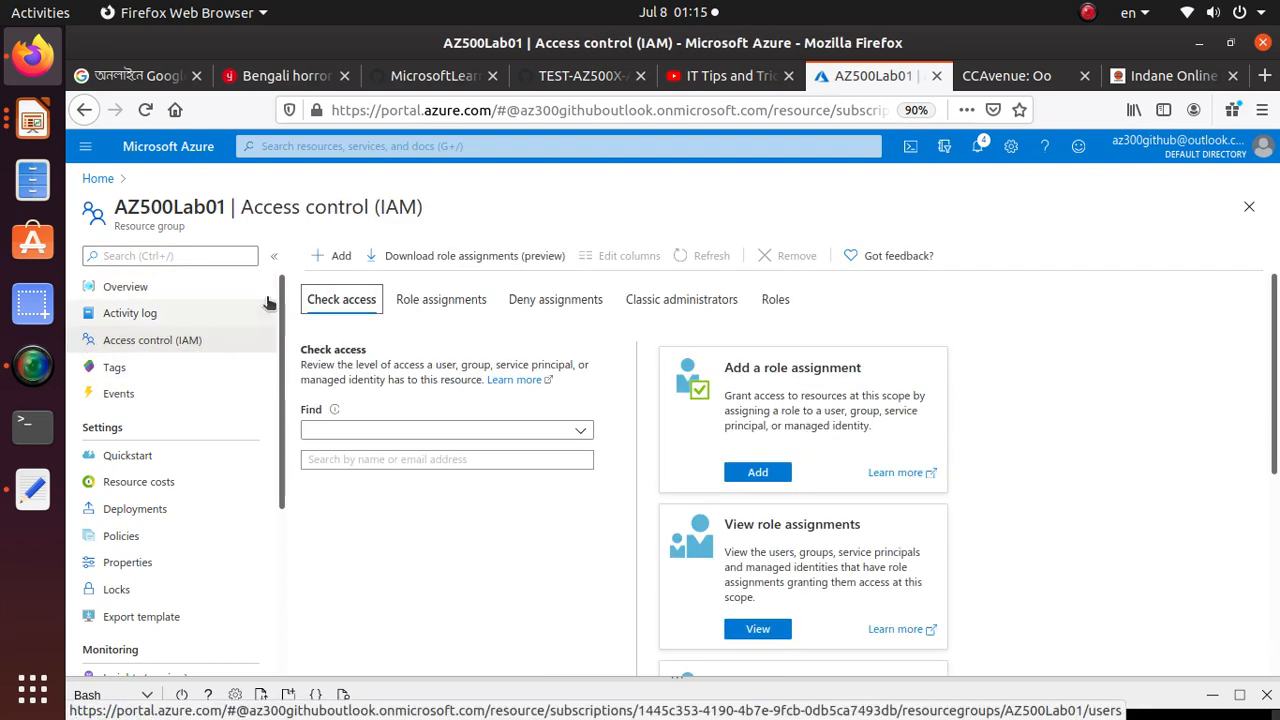
# Start a role assignment on AZ500Lab01 and set its role to Virtual Machine Contributor, copied from the lab guide
pyautogui.click(340, 256)
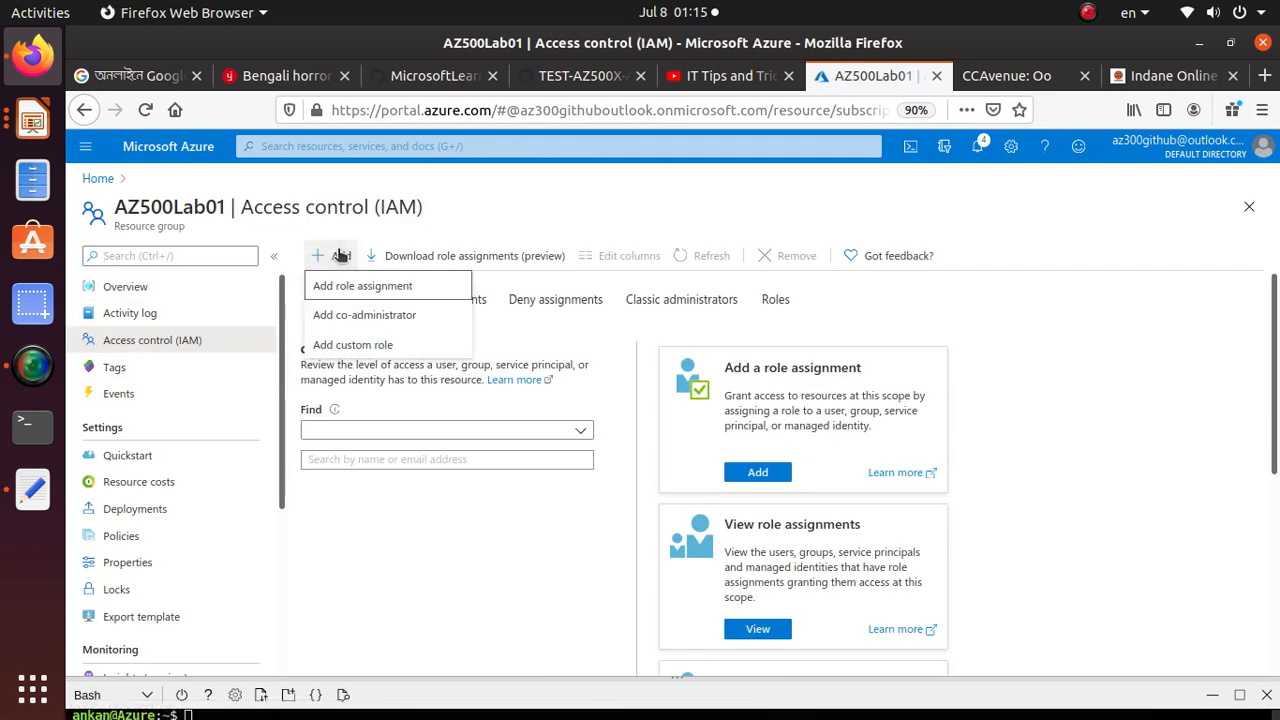
pyautogui.click(400, 288)
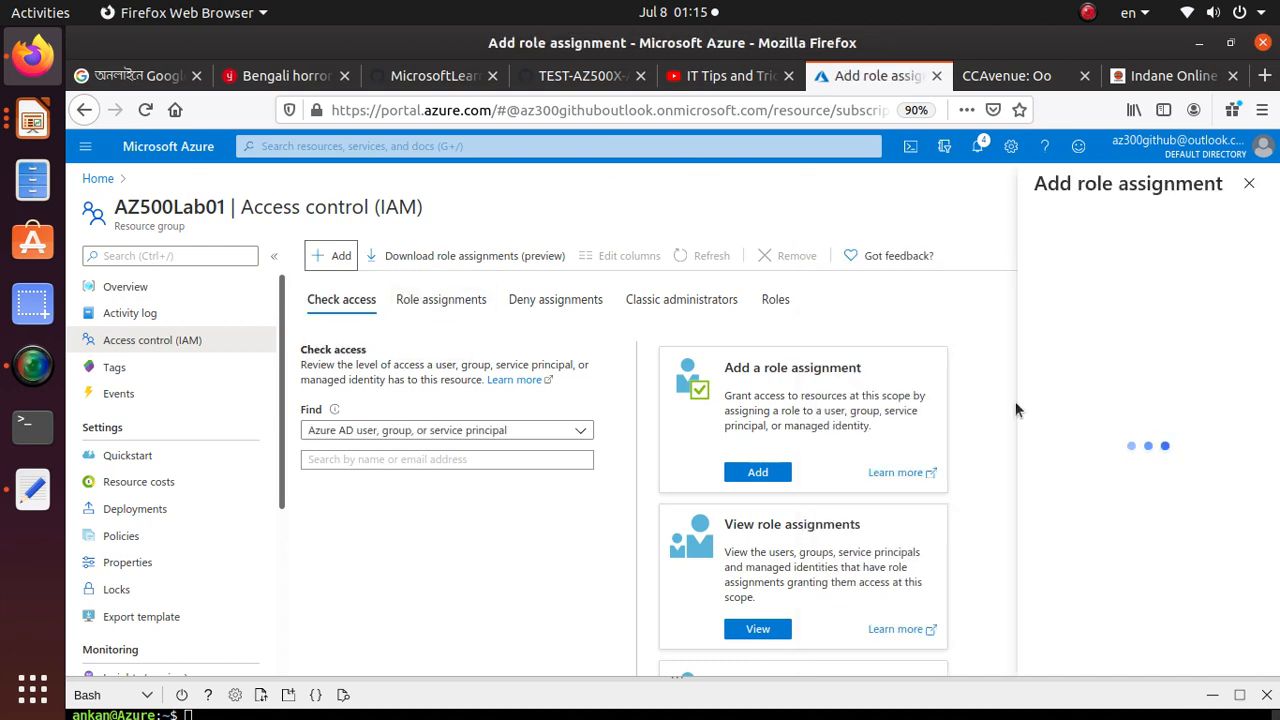
pyautogui.click(580, 76)
pyautogui.scroll(-2, 315, 590)
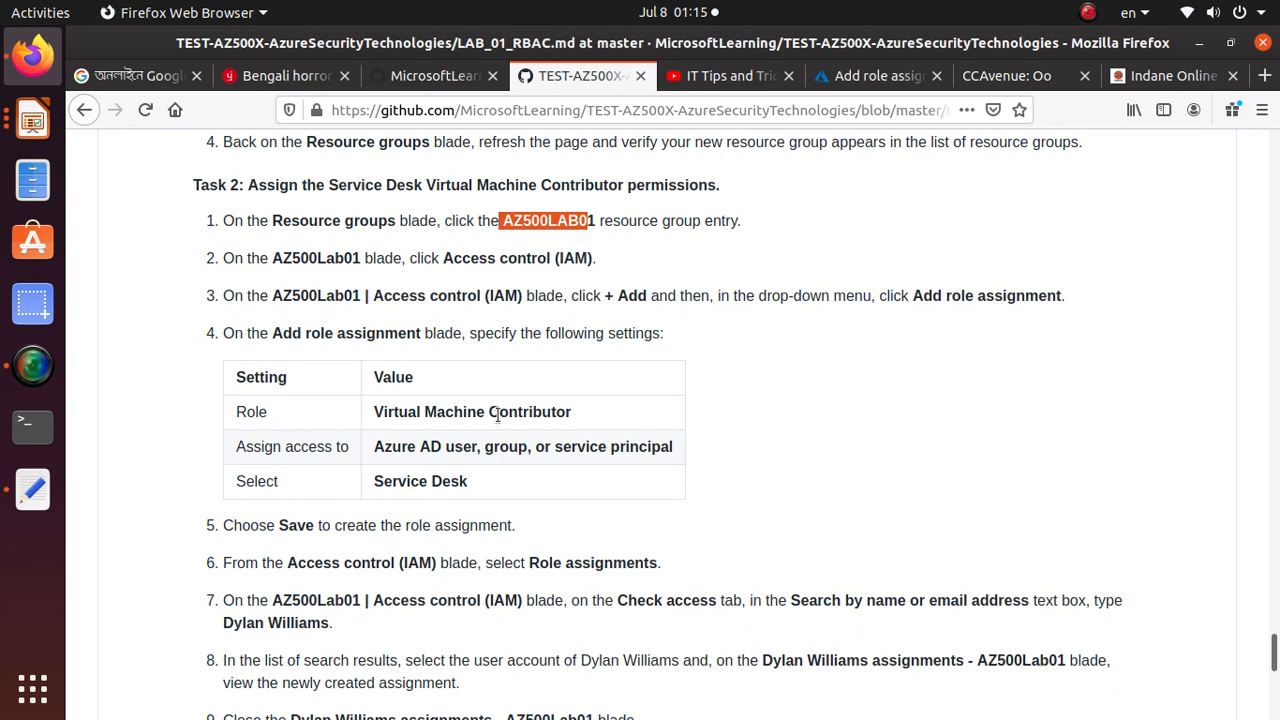
pyautogui.doubleClick(498, 416)
pyautogui.tripleClick(498, 418)
pyautogui.rightClick(523, 421)
pyautogui.click(530, 431)
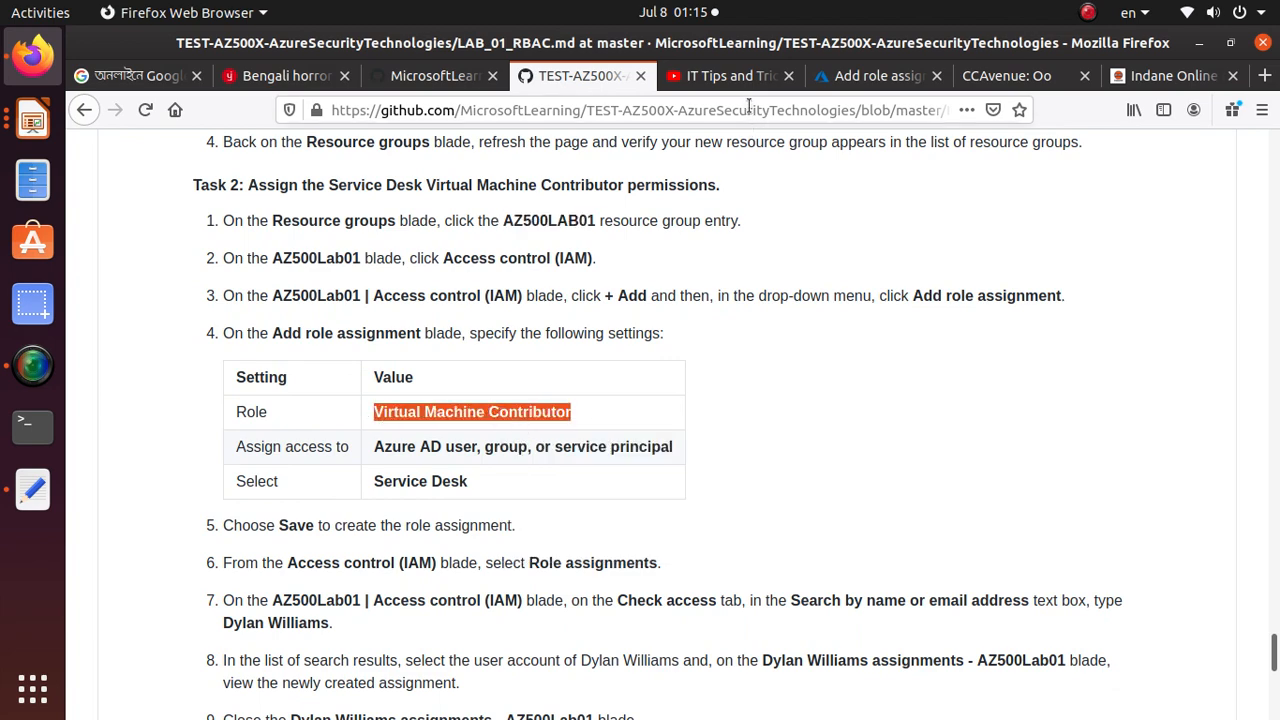
pyautogui.click(872, 76)
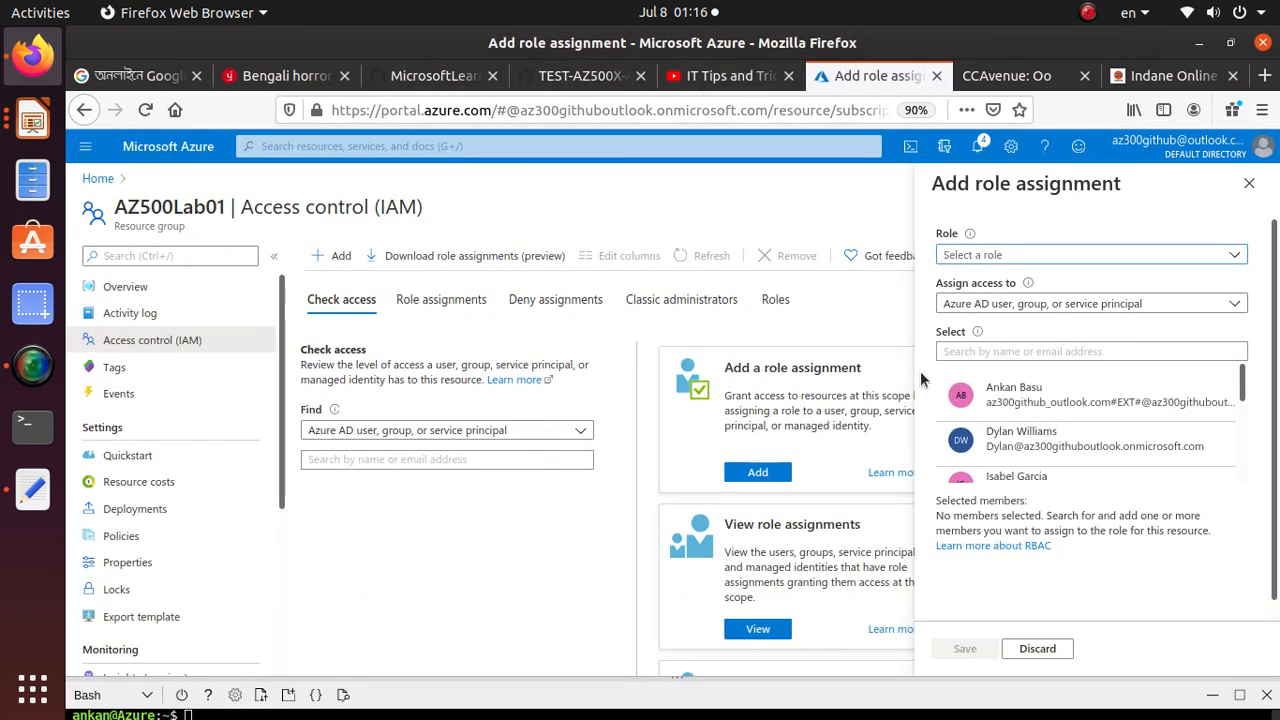
pyautogui.click(1020, 257)
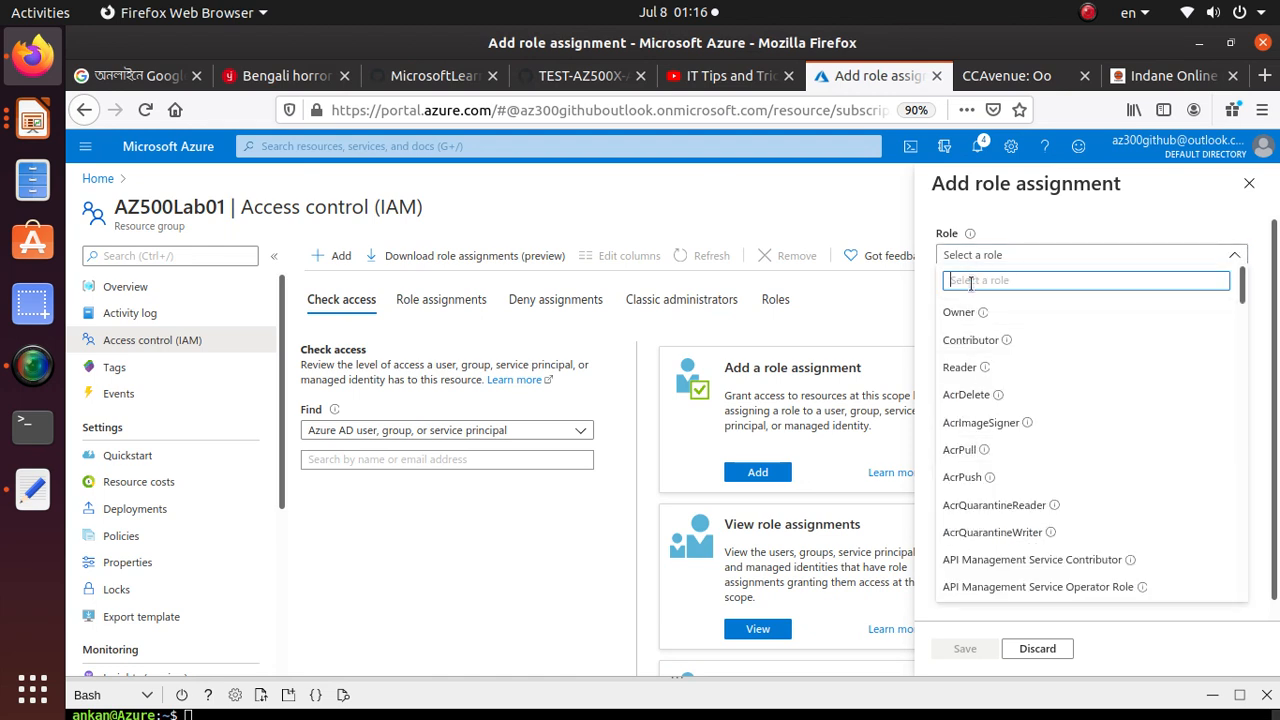
pyautogui.hotkey('ctrl', 'v')
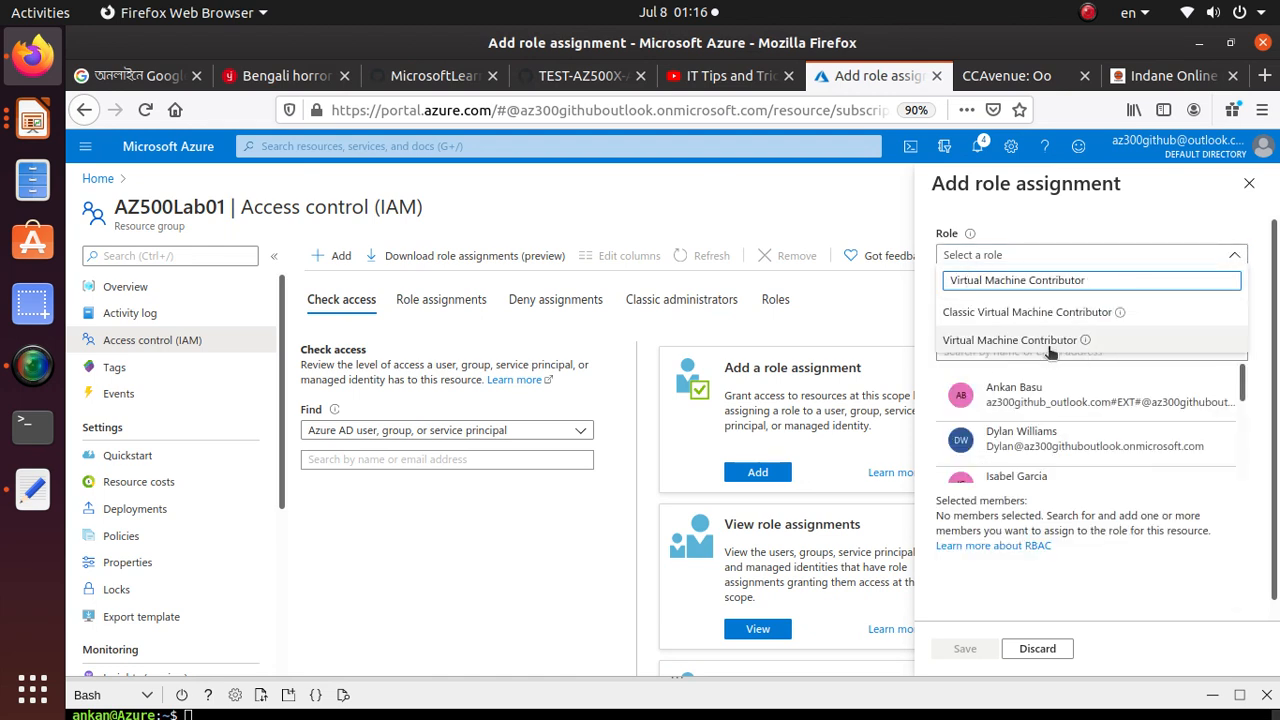
pyautogui.click(1012, 340)
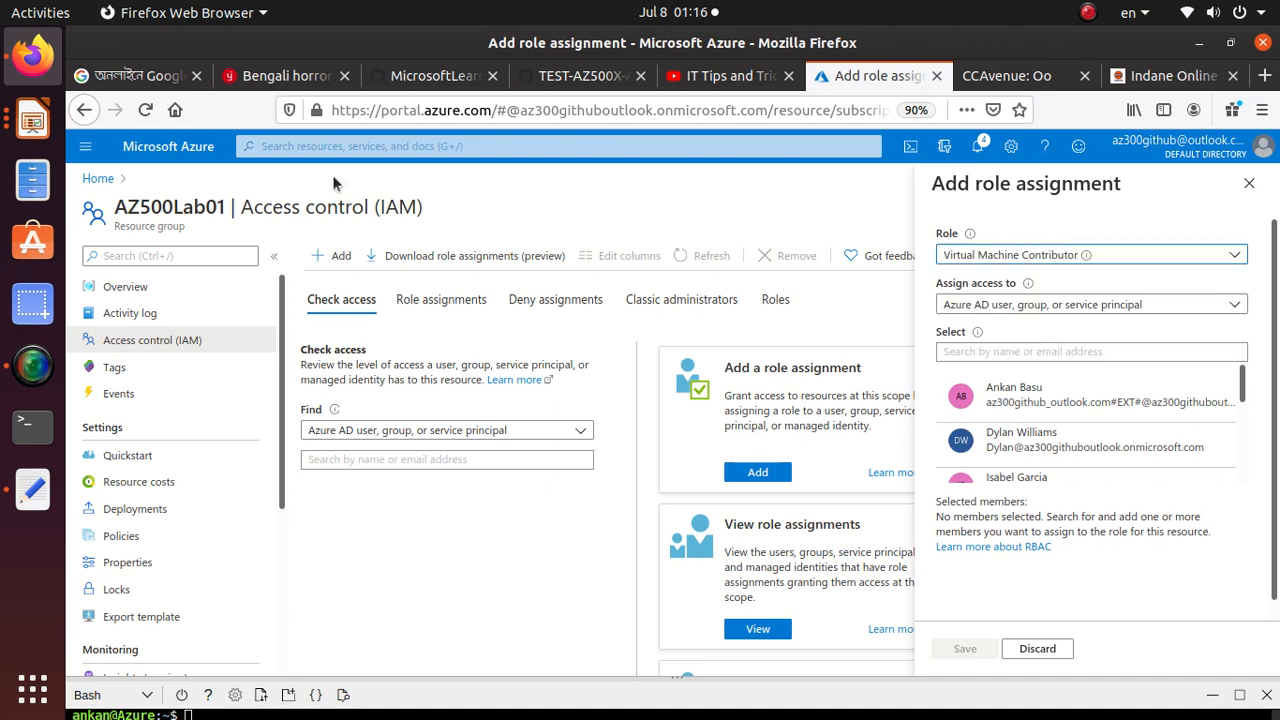
# Select the Service Desk group named in the lab guide as the role's member, save the assignment, and dismiss the notification
pyautogui.click(580, 75)
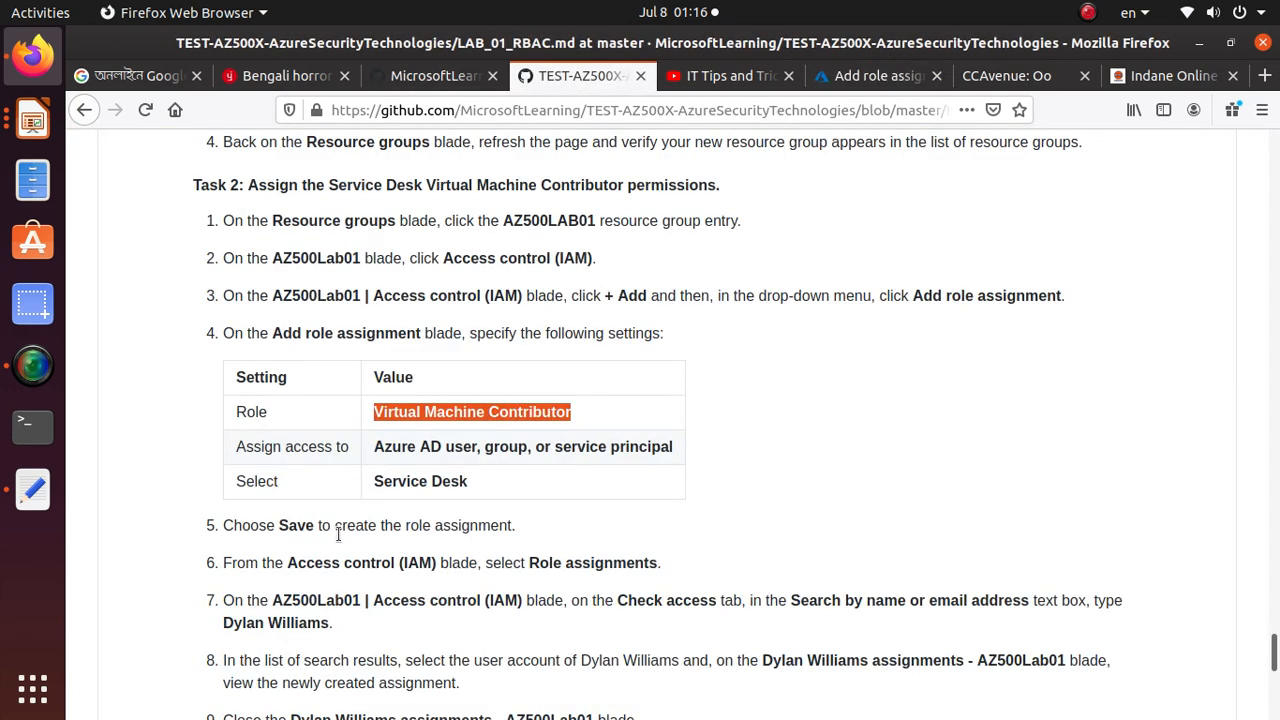
pyautogui.scroll(-2, 338, 535)
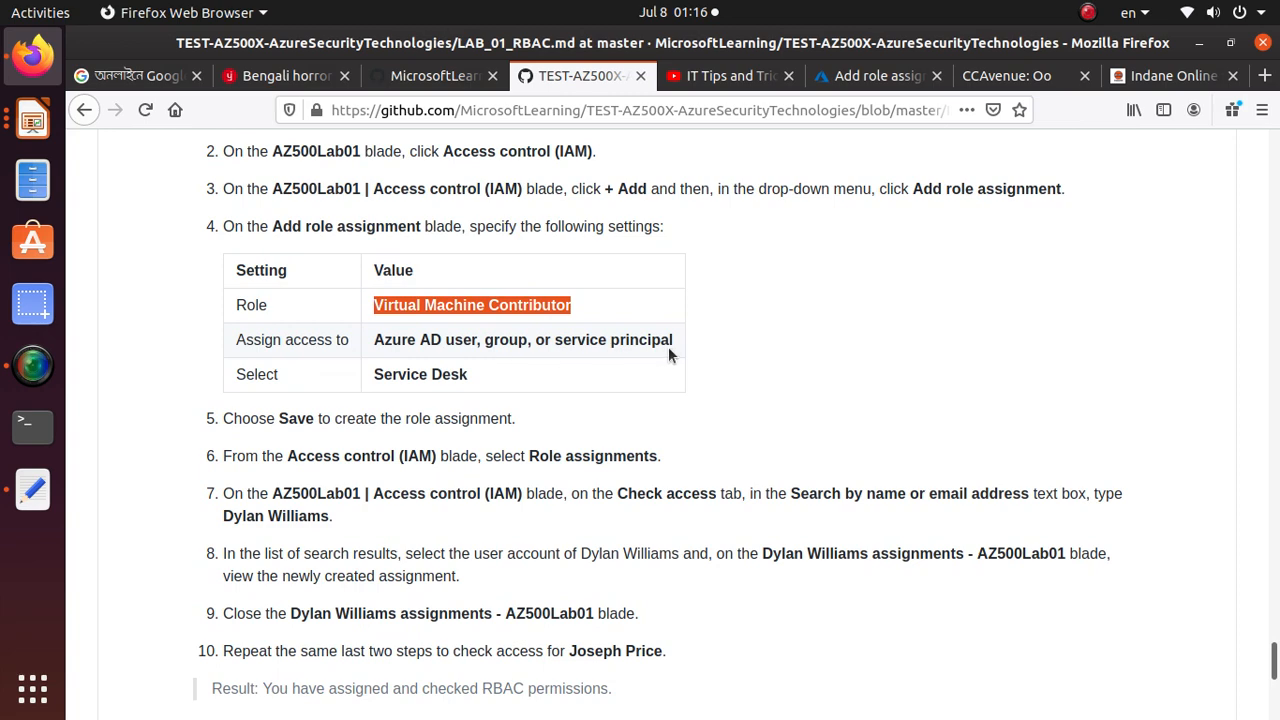
pyautogui.click(432, 78)
pyautogui.click(578, 80)
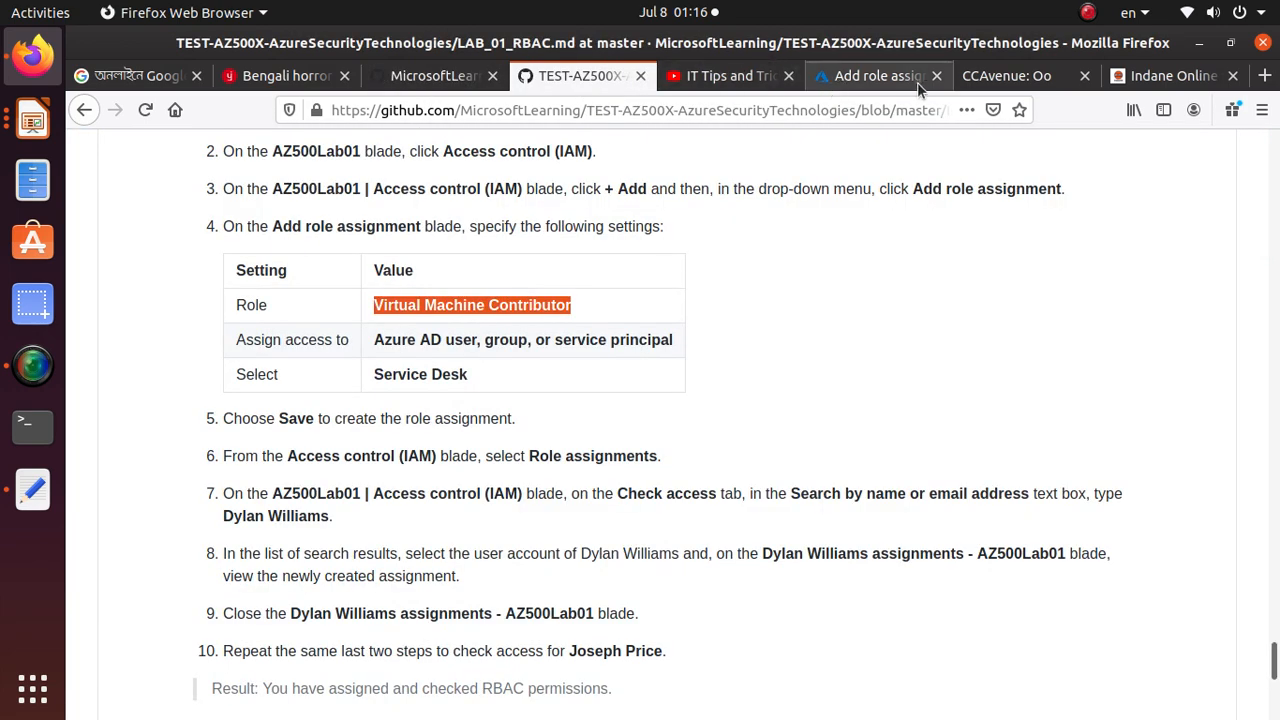
pyautogui.click(880, 78)
pyautogui.click(1048, 352)
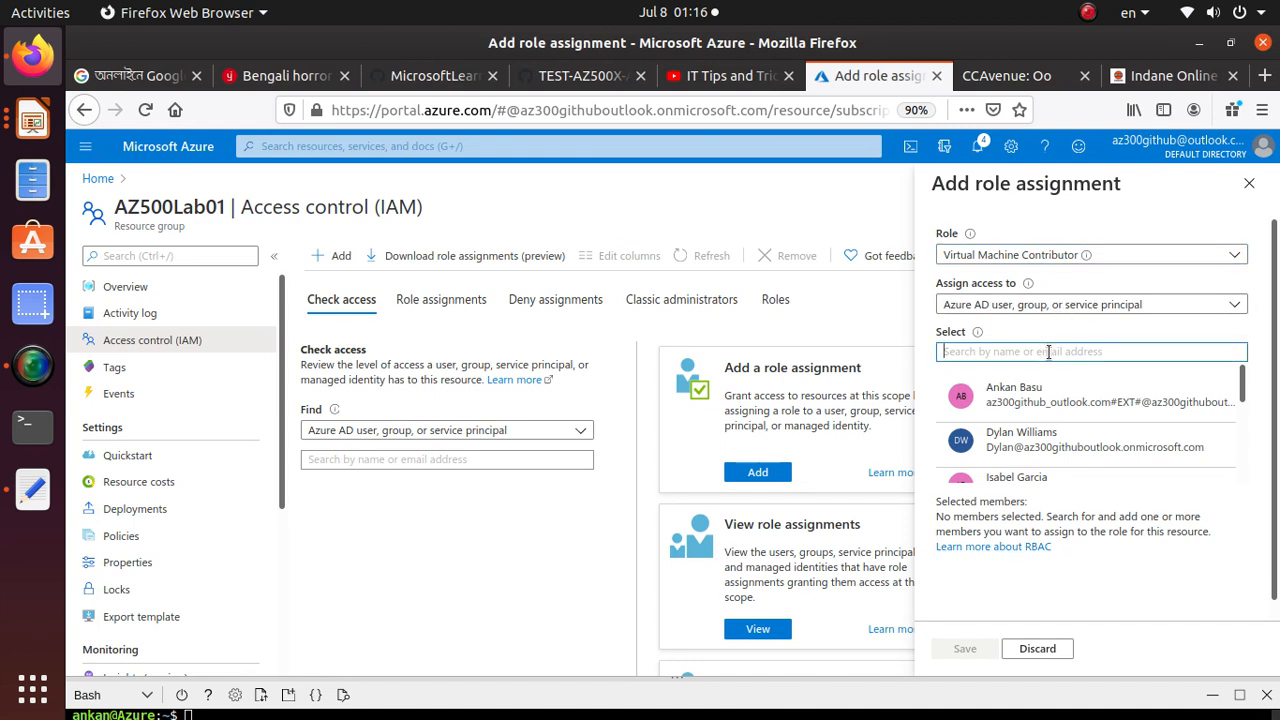
pyautogui.write('ser')
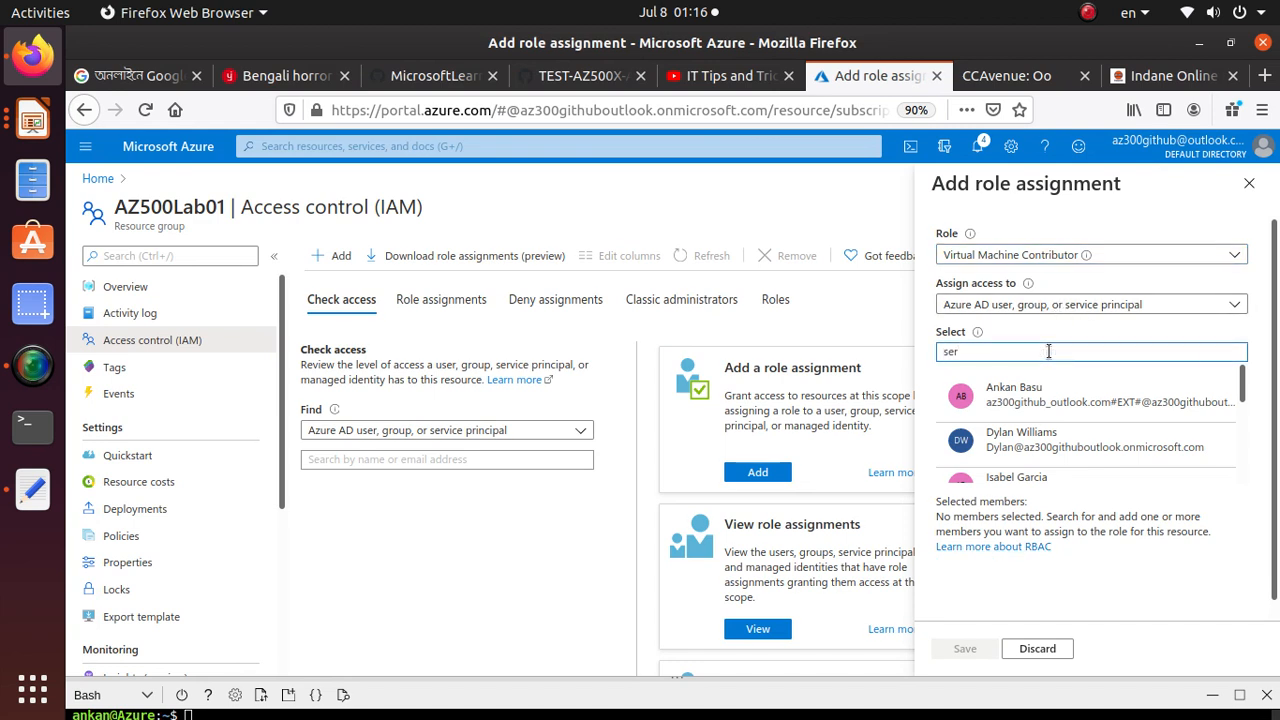
pyautogui.click(1056, 390)
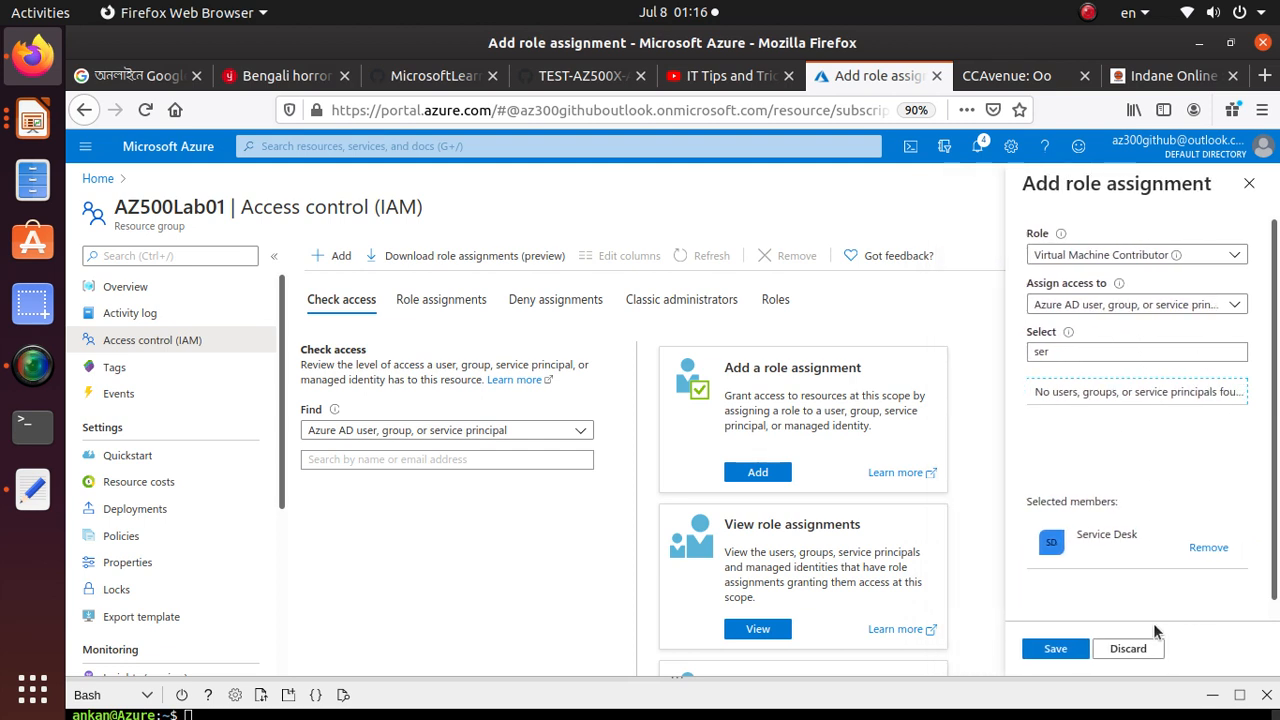
pyautogui.click(1057, 650)
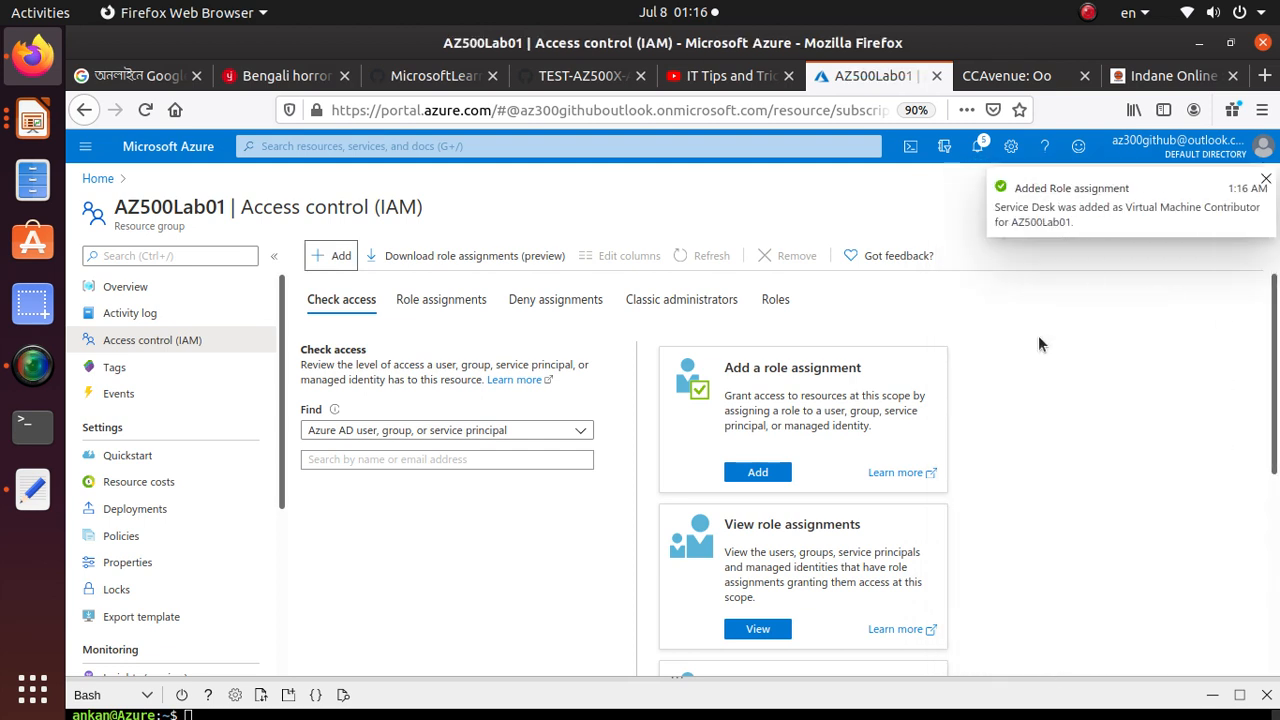
pyautogui.click(1266, 183)
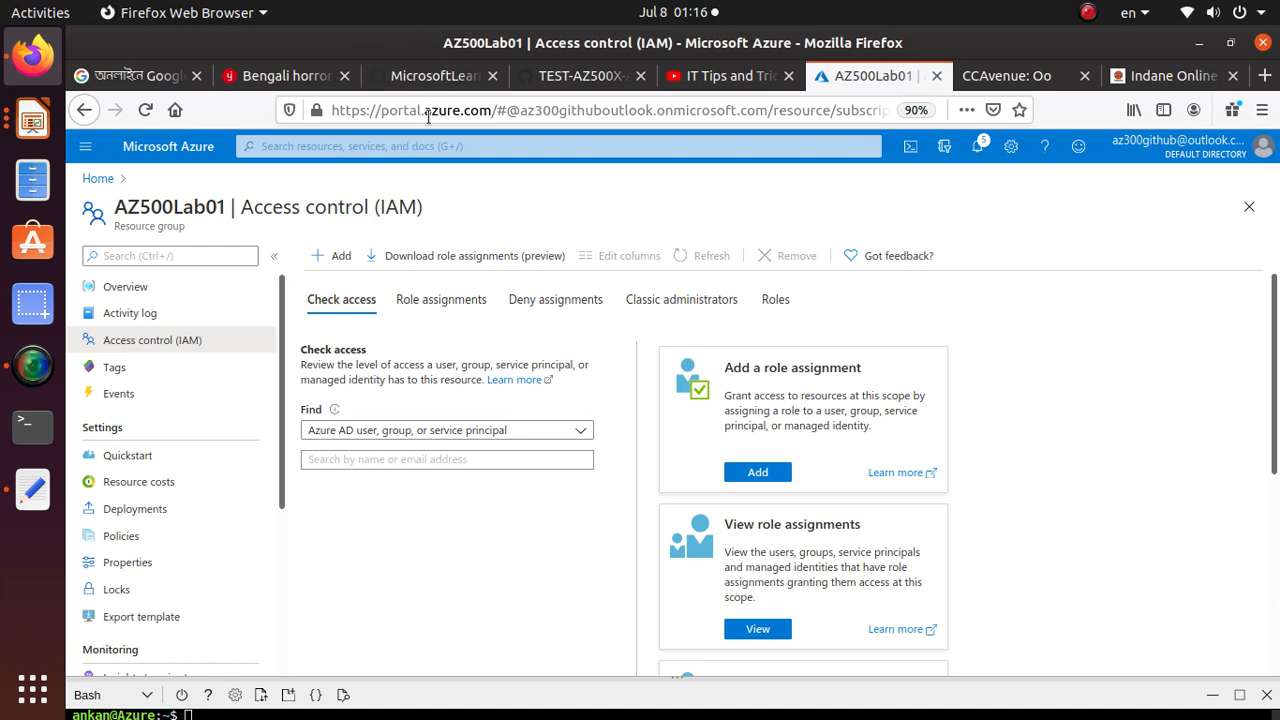
# Copy the user's name given in step 7 of Task 2 in the GitHub lab guide
pyautogui.click(588, 78)
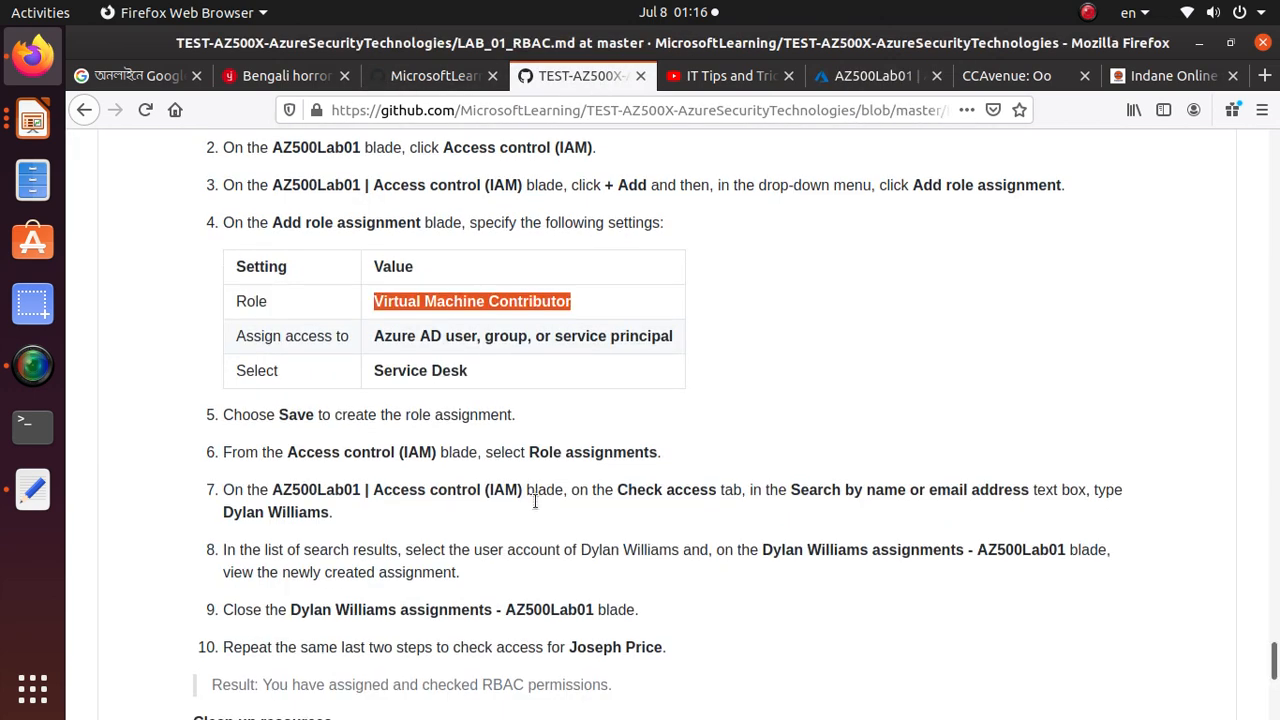
pyautogui.scroll(-2, 533, 495)
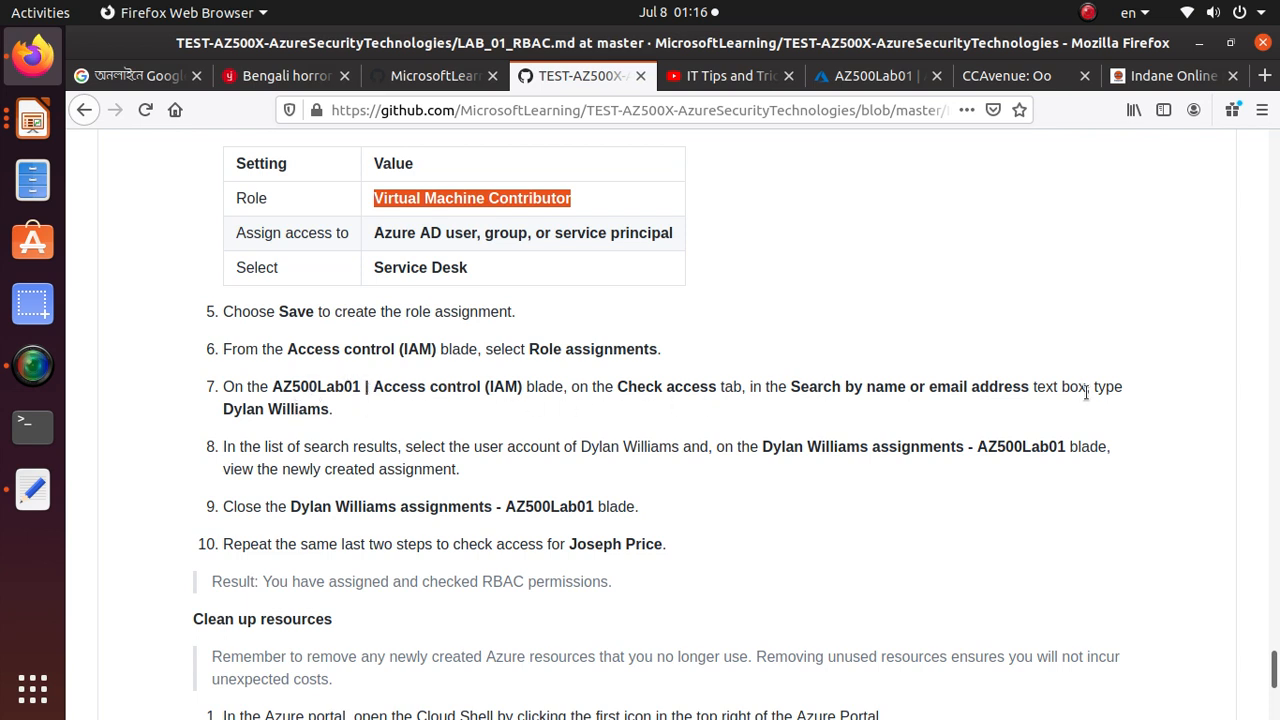
pyautogui.click(226, 408)
pyautogui.moveTo(226, 408); pyautogui.dragTo(334, 412)
pyautogui.rightClick(338, 418)
pyautogui.click(362, 429)
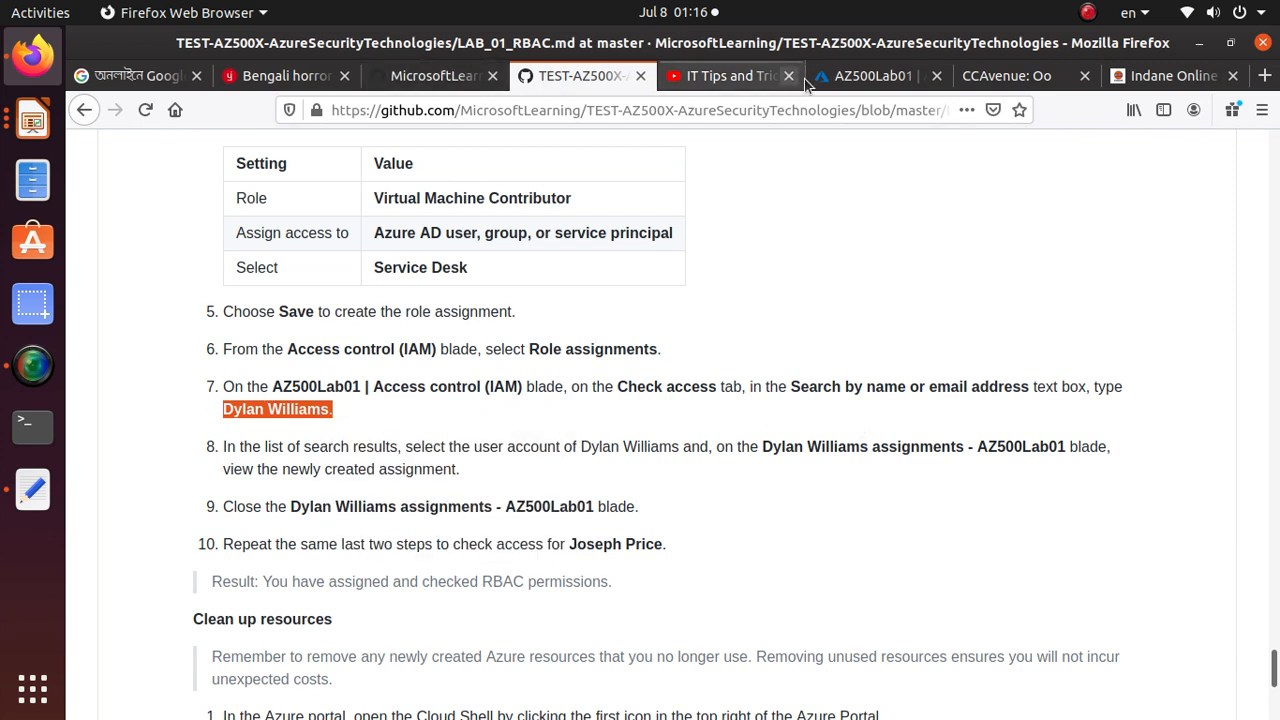
# Search for the copied user's name under Check access on AZ500Lab01's Access control (IAM) page in the Azure portal
pyautogui.click(870, 75)
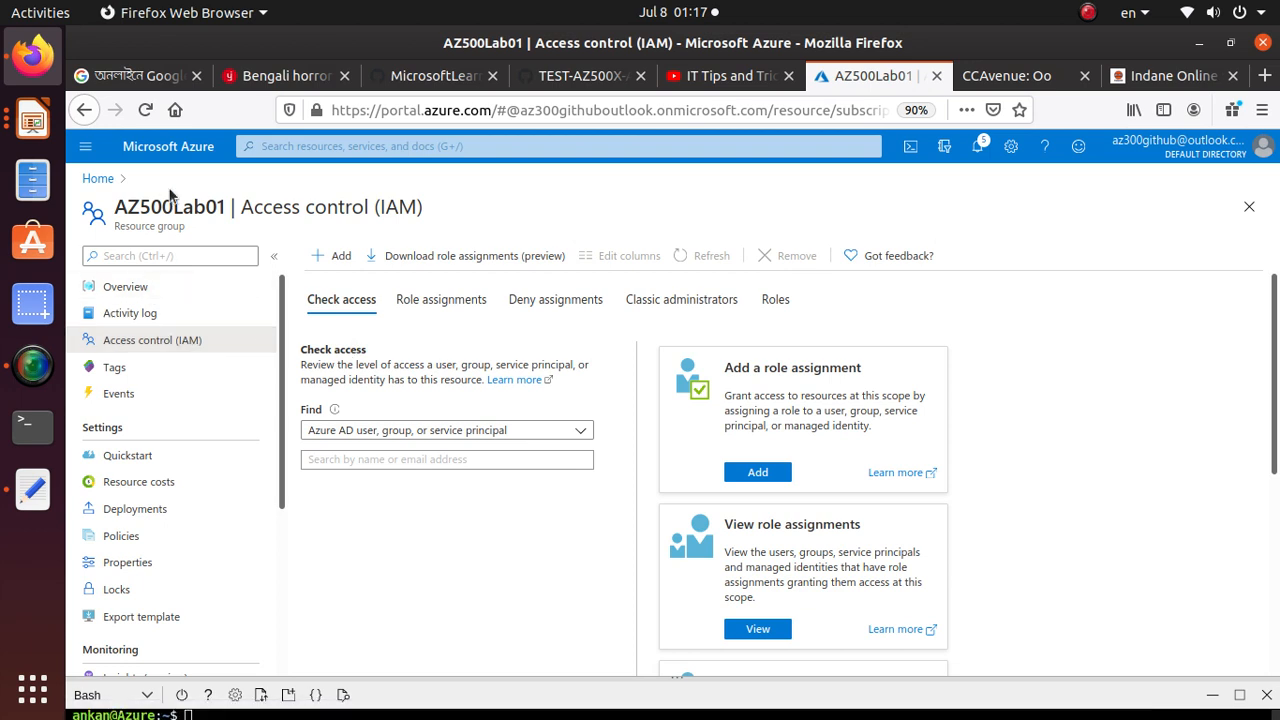
pyautogui.scroll(-3, 178, 545)
pyautogui.scroll(3, 178, 540)
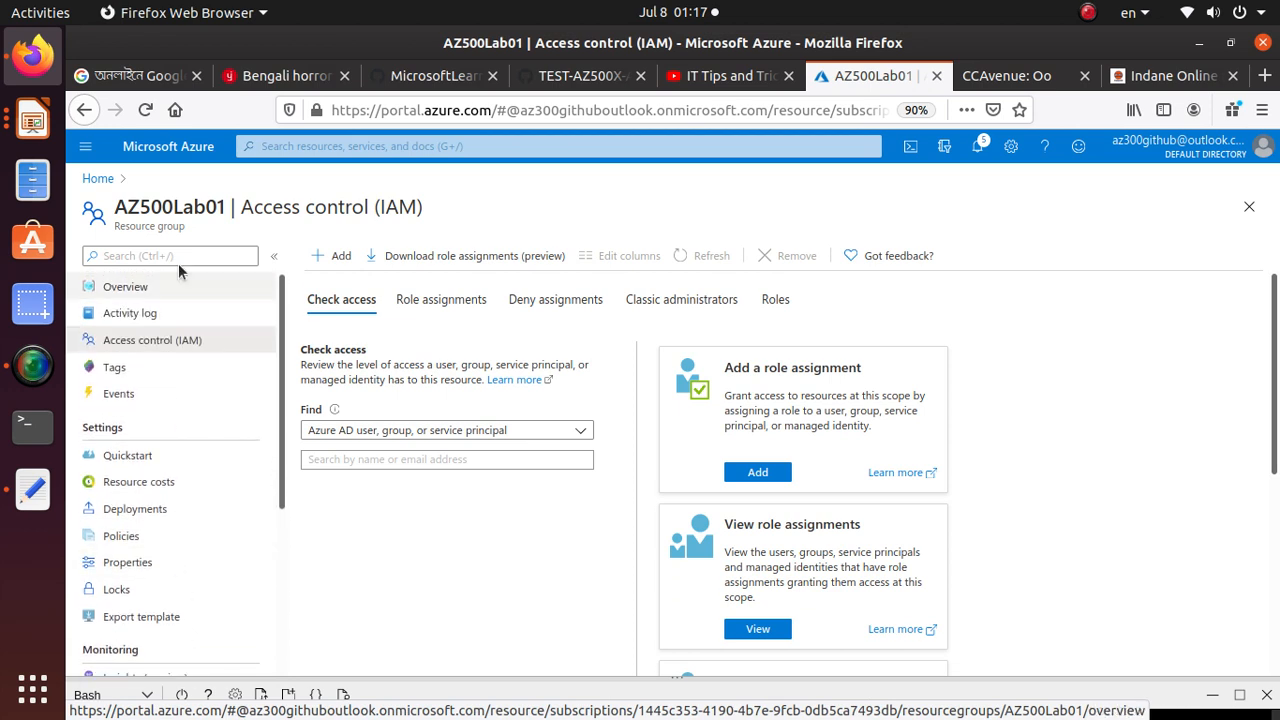
pyautogui.click(178, 256)
pyautogui.write('acc')
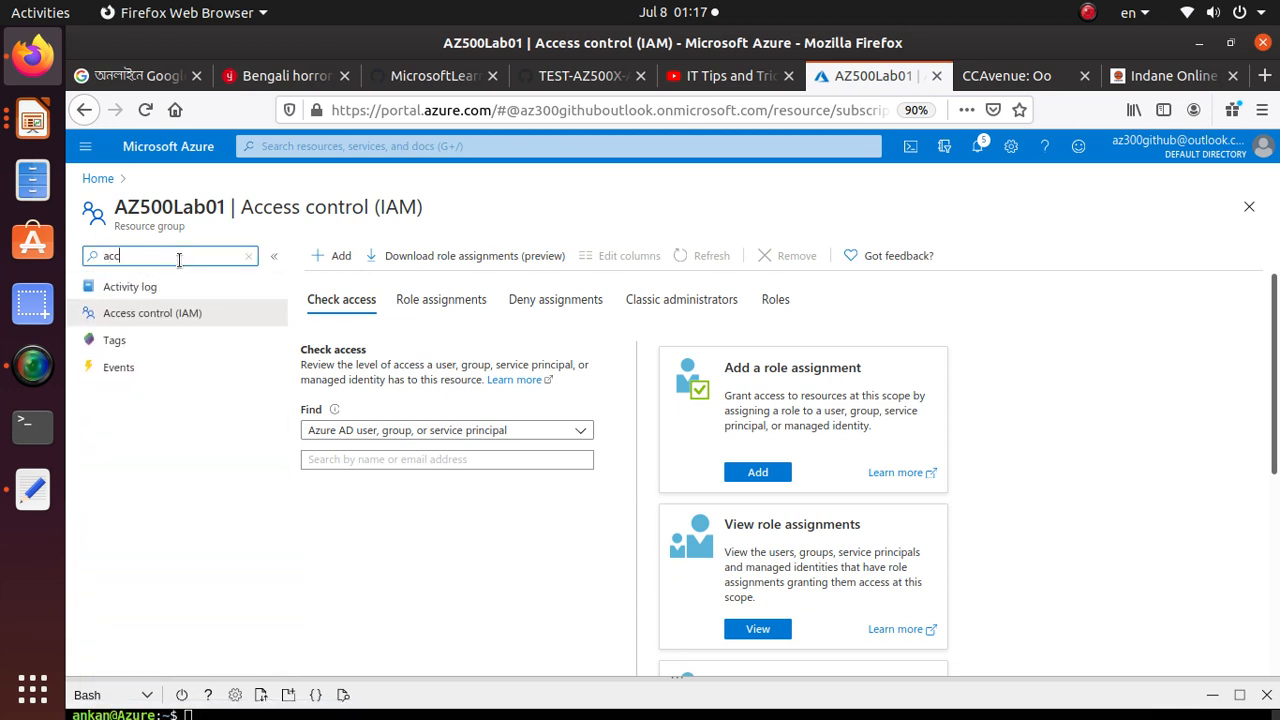
pyautogui.click(197, 323)
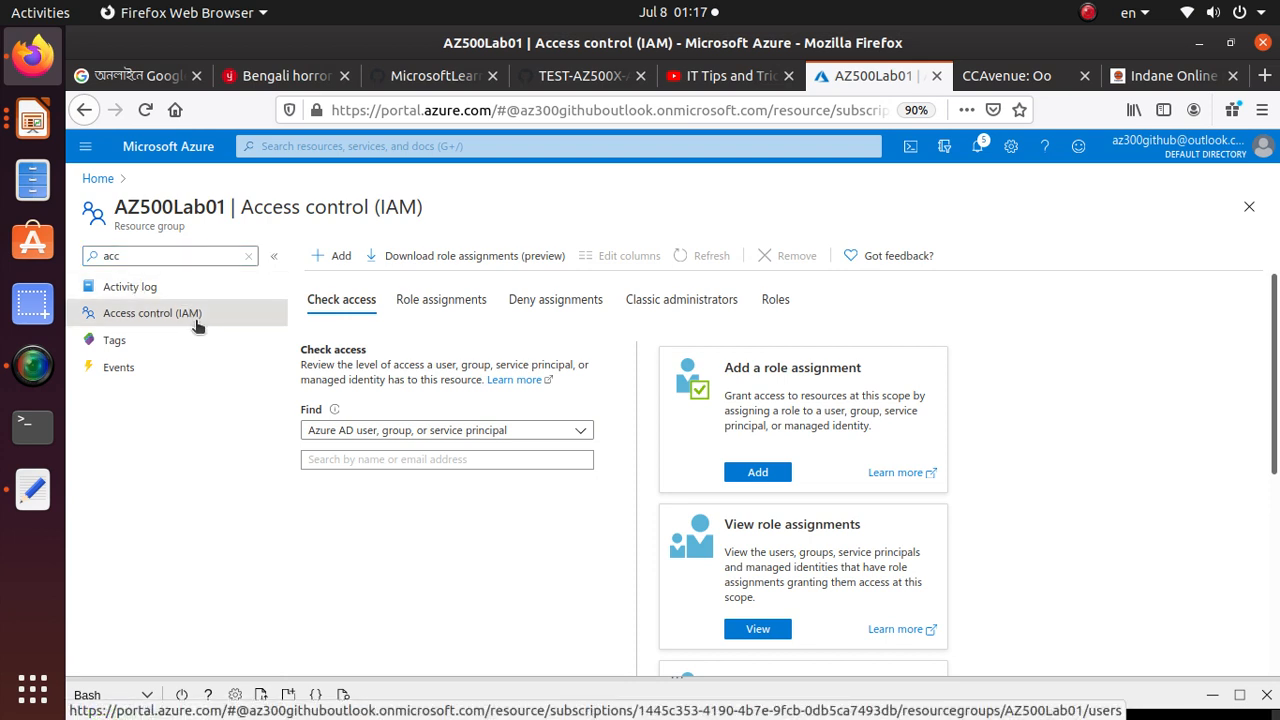
pyautogui.click(404, 460)
pyautogui.rightClick(404, 461)
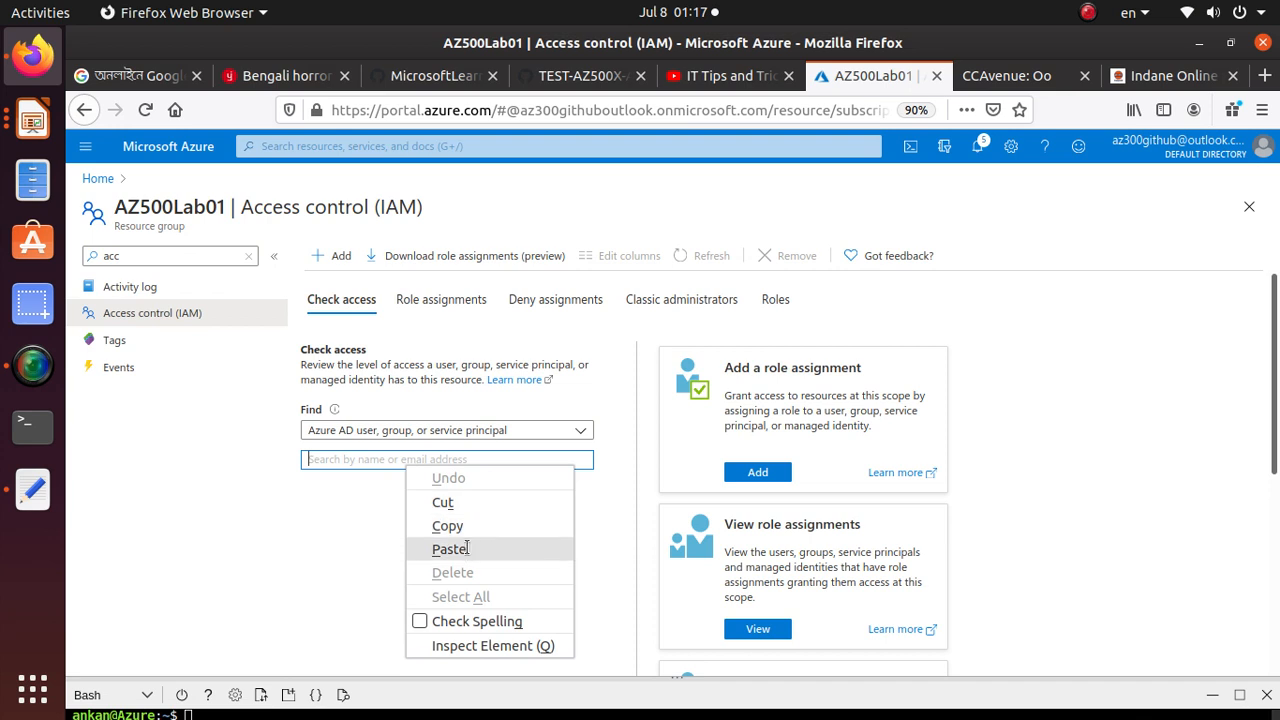
pyautogui.click(450, 549)
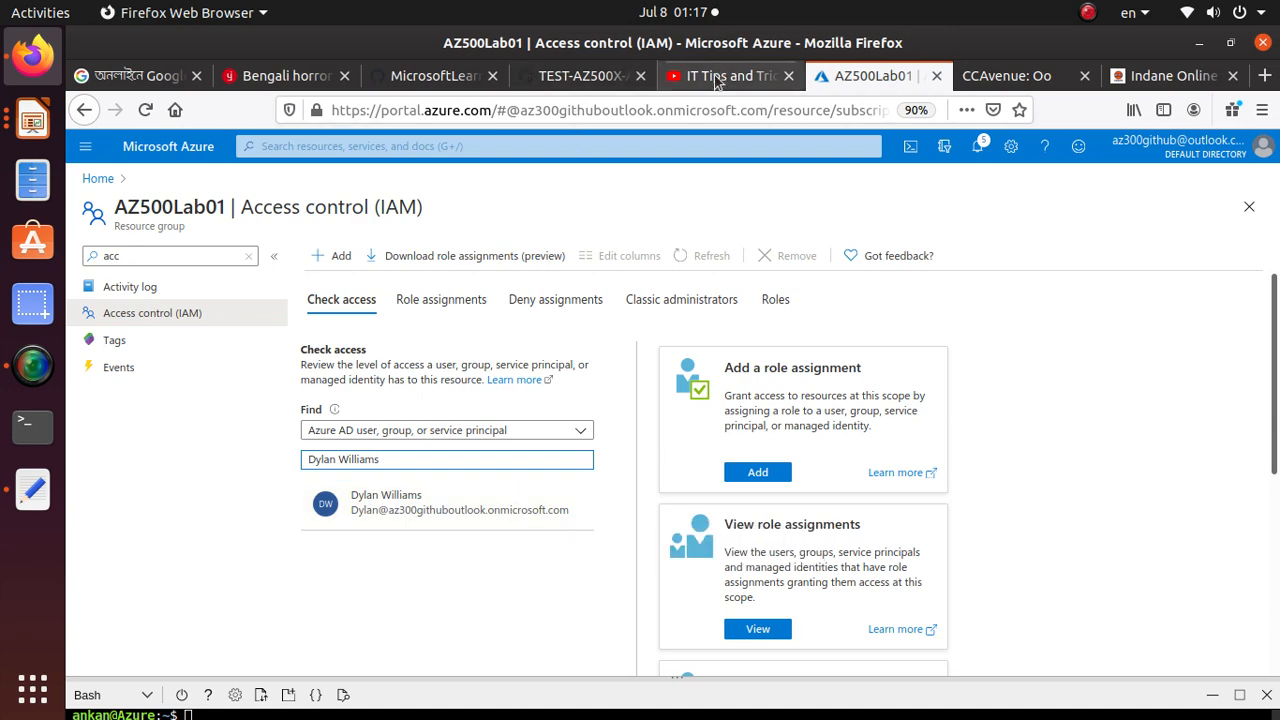
# Following step 8 of the lab guide, open the found user's assignments on AZ500Lab01 and examine the role assignments
pyautogui.click(580, 80)
pyautogui.scroll(-1, 460, 490)
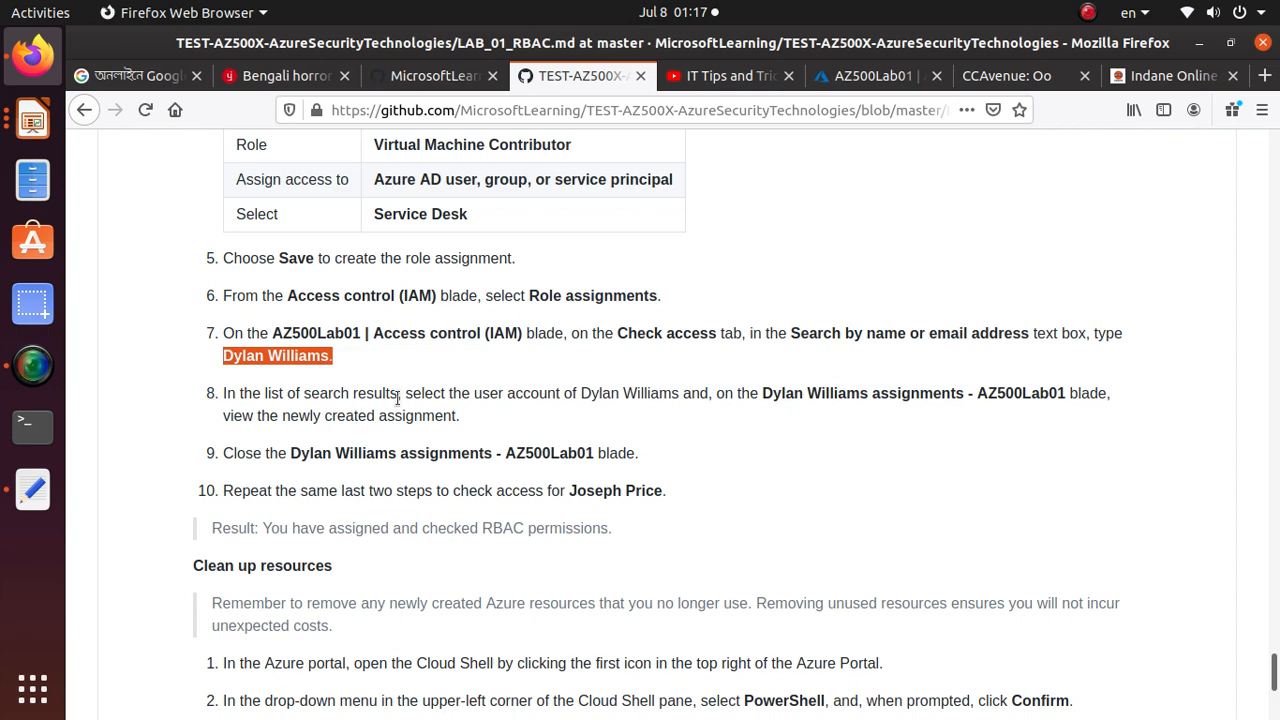
pyautogui.hotkey('alt', 'Tab')
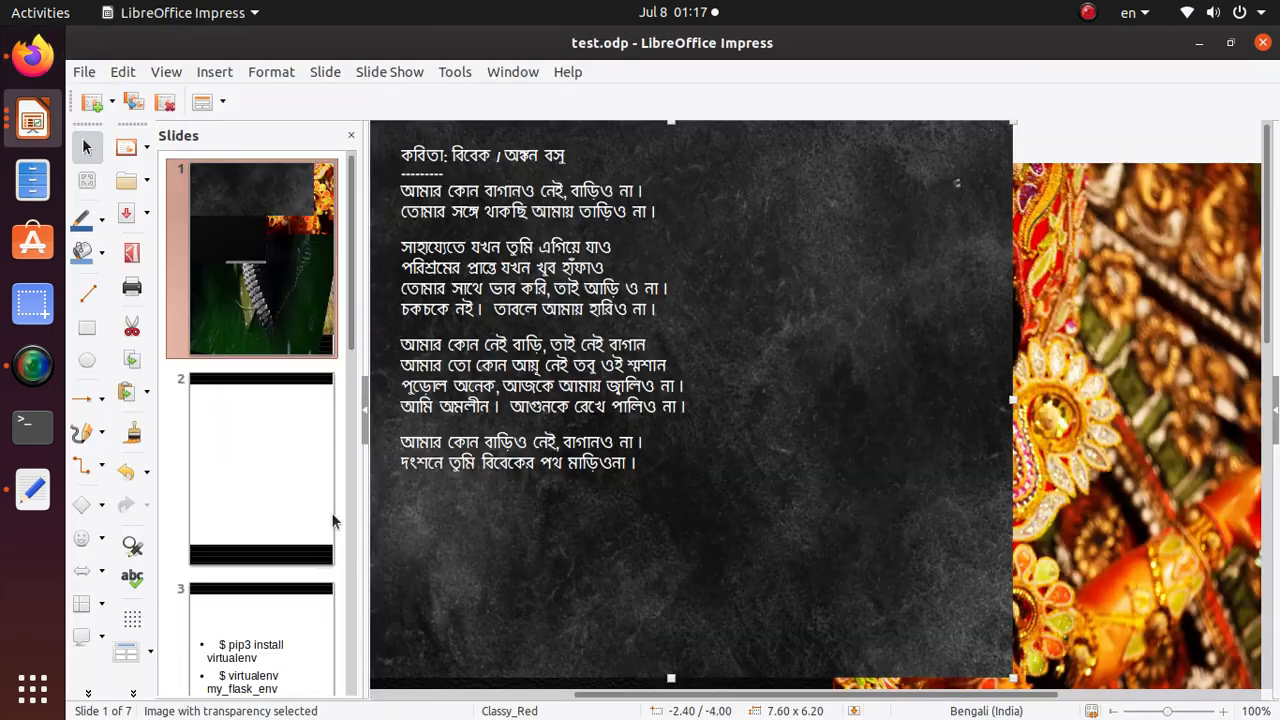
pyautogui.hotkey('alt', 'Tab')
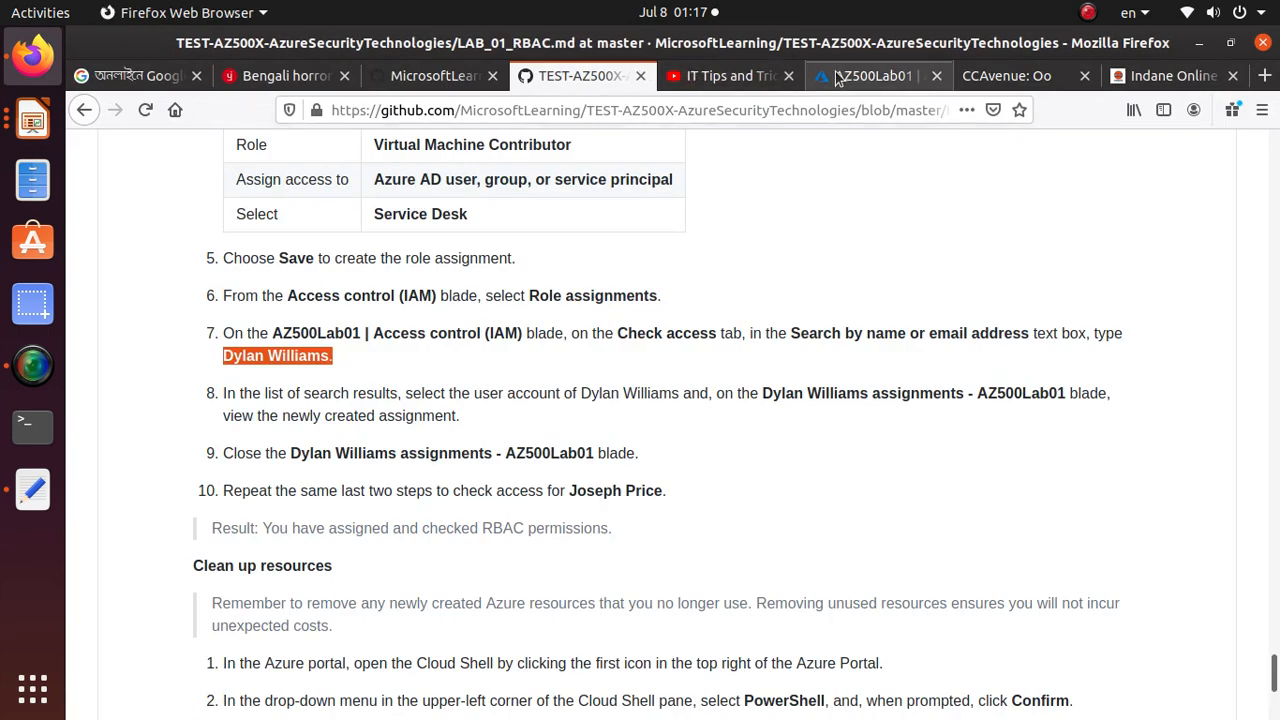
pyautogui.click(900, 76)
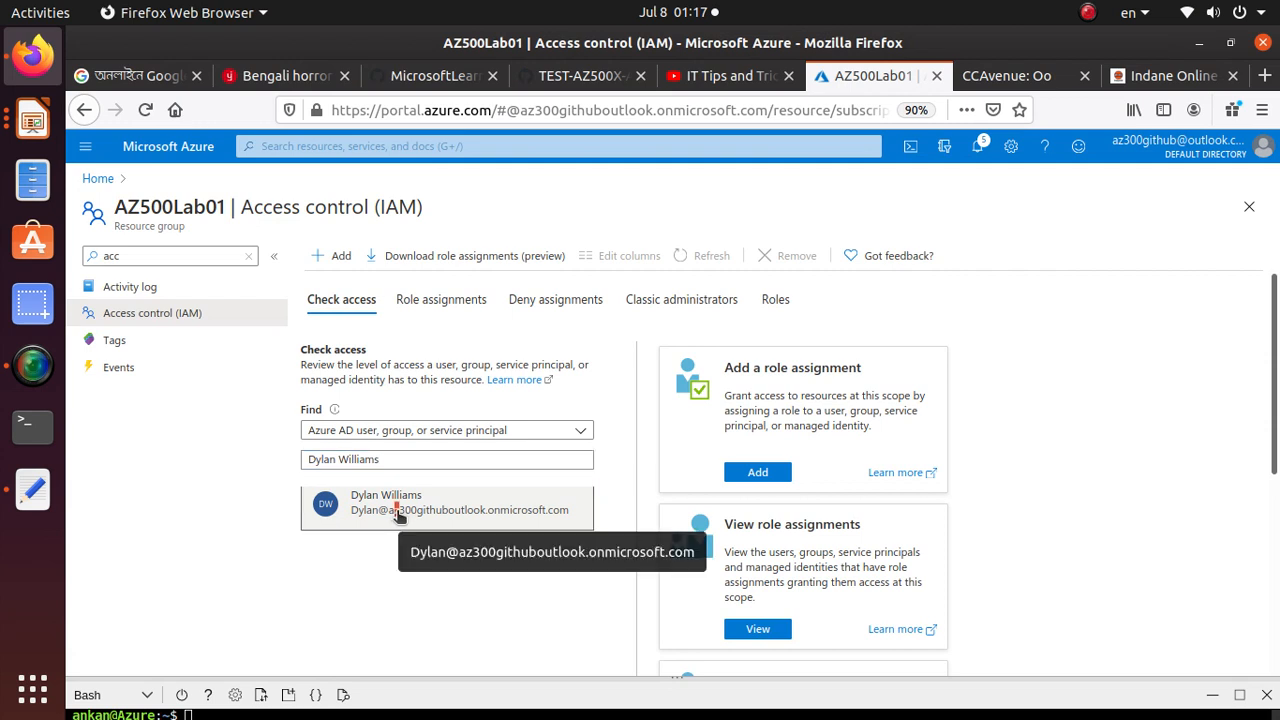
pyautogui.click(484, 500)
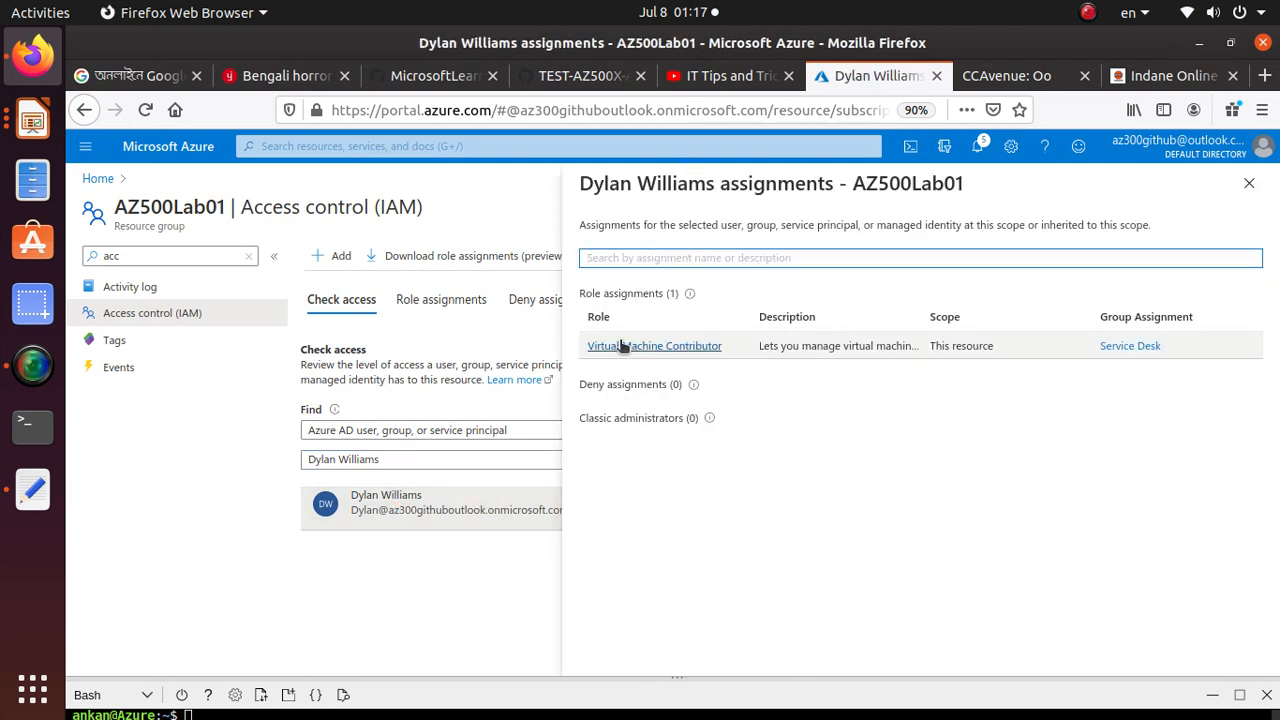
pyautogui.moveTo(574, 293); pyautogui.dragTo(743, 293)
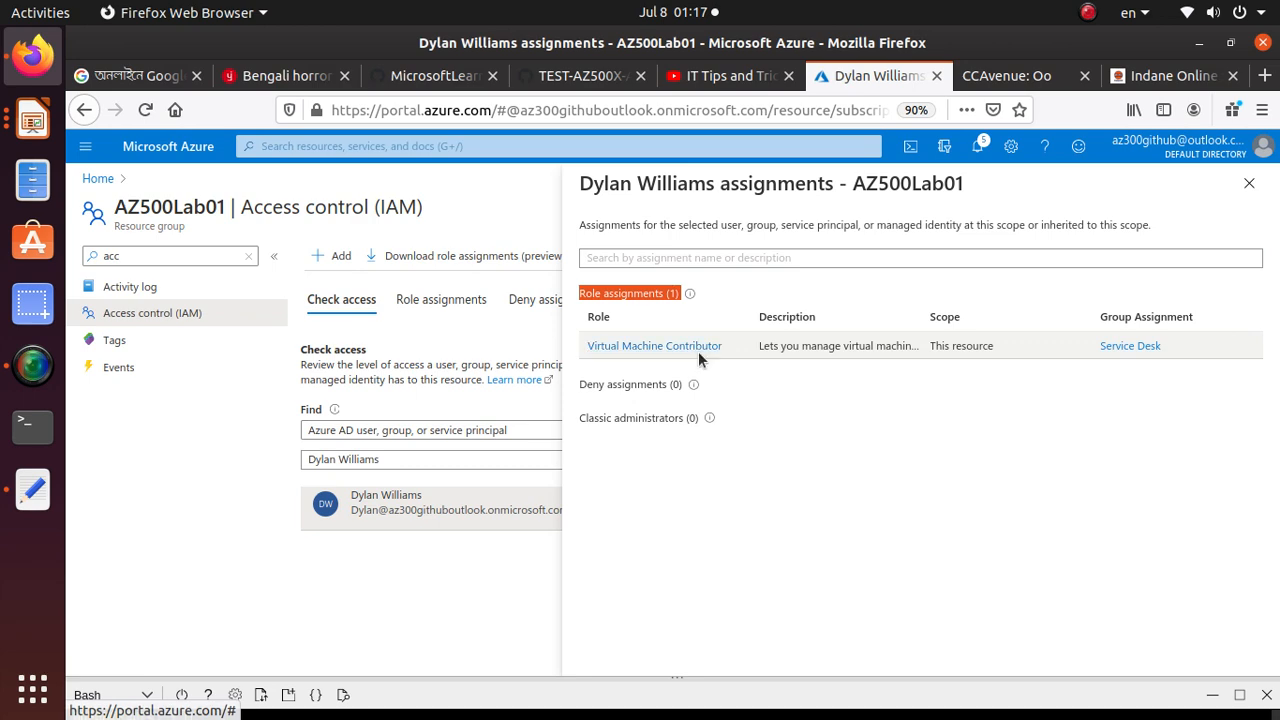
# Copy the second user's name from step 10 of Task 2 in the GitHub lab guide
pyautogui.click(578, 76)
pyautogui.scroll(-2, 189, 492)
pyautogui.scroll(-1, 189, 492)
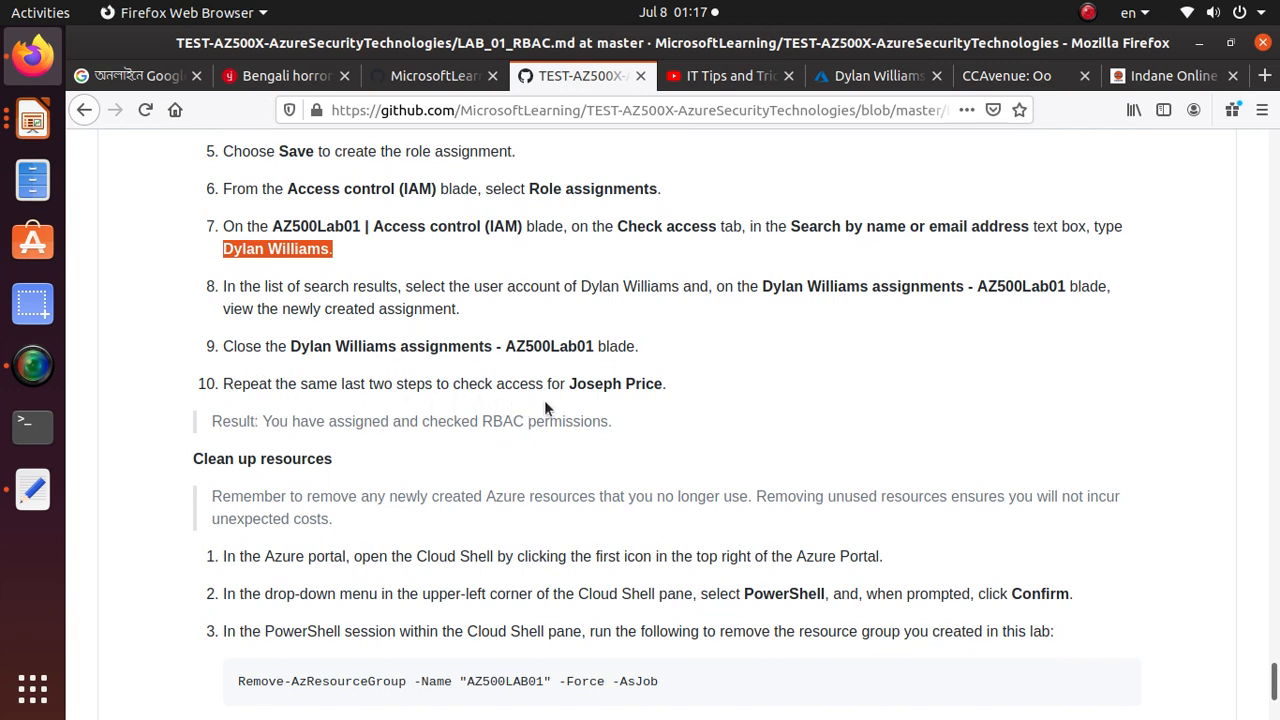
pyautogui.moveTo(667, 384)
pyautogui.mouseDown()
pyautogui.moveTo(557, 390)
pyautogui.moveTo(667, 386)
pyautogui.mouseUp()
pyautogui.rightClick(588, 380)
pyautogui.click(631, 394)
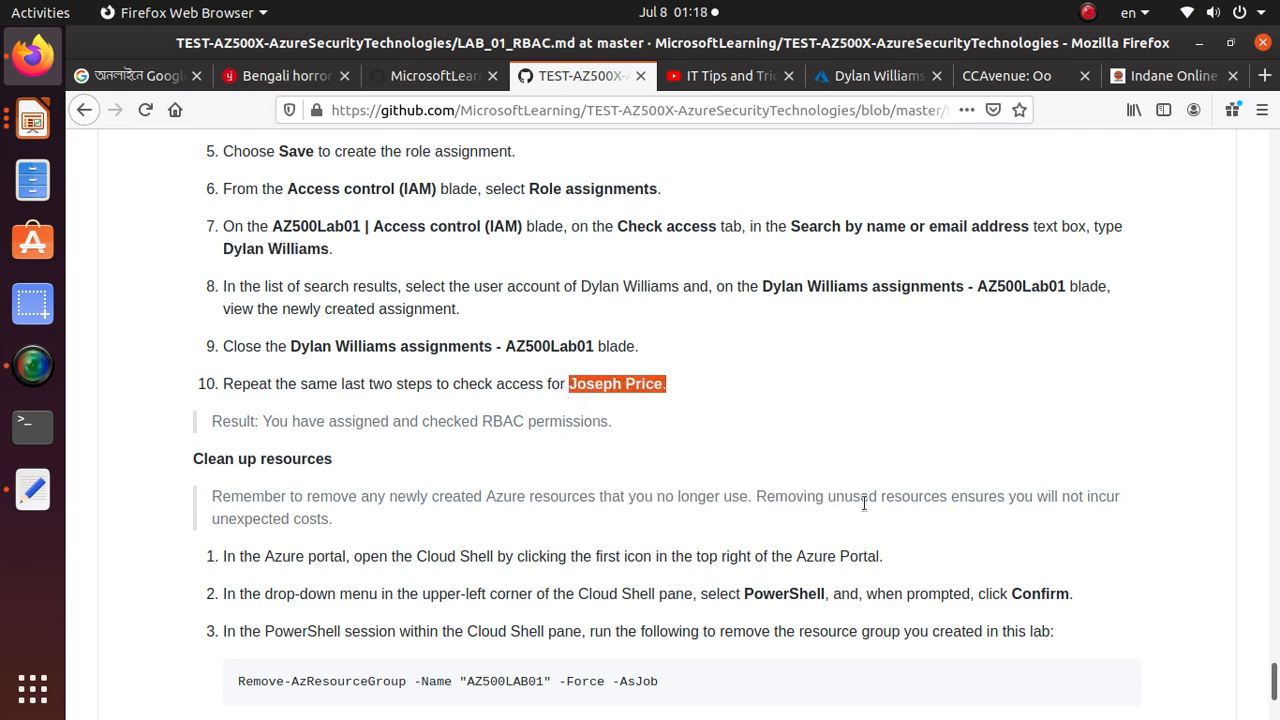
# Check the second user's access to AZ500Lab01 in the Azure portal by viewing that account's assignments, closing the blade when finished
pyautogui.hotkey('alt', 'Tab')
pyautogui.hotkey('alt', 'Tab')
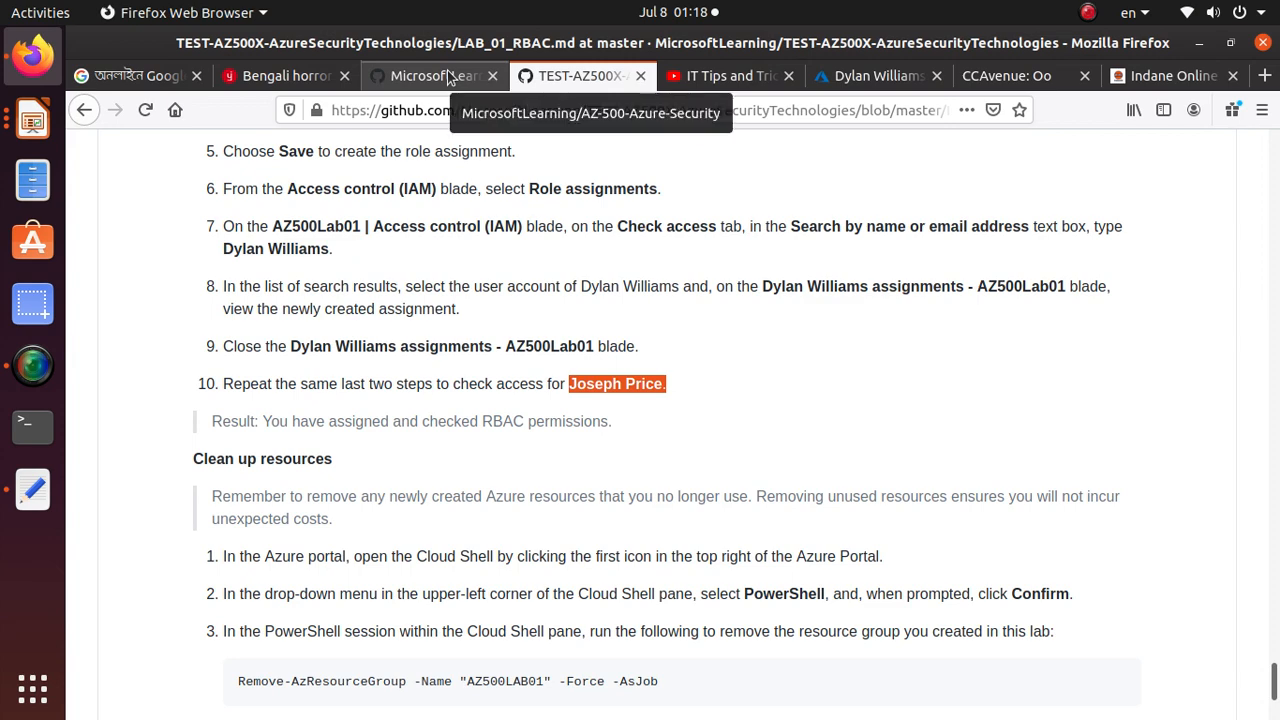
pyautogui.click(878, 75)
pyautogui.click(397, 459)
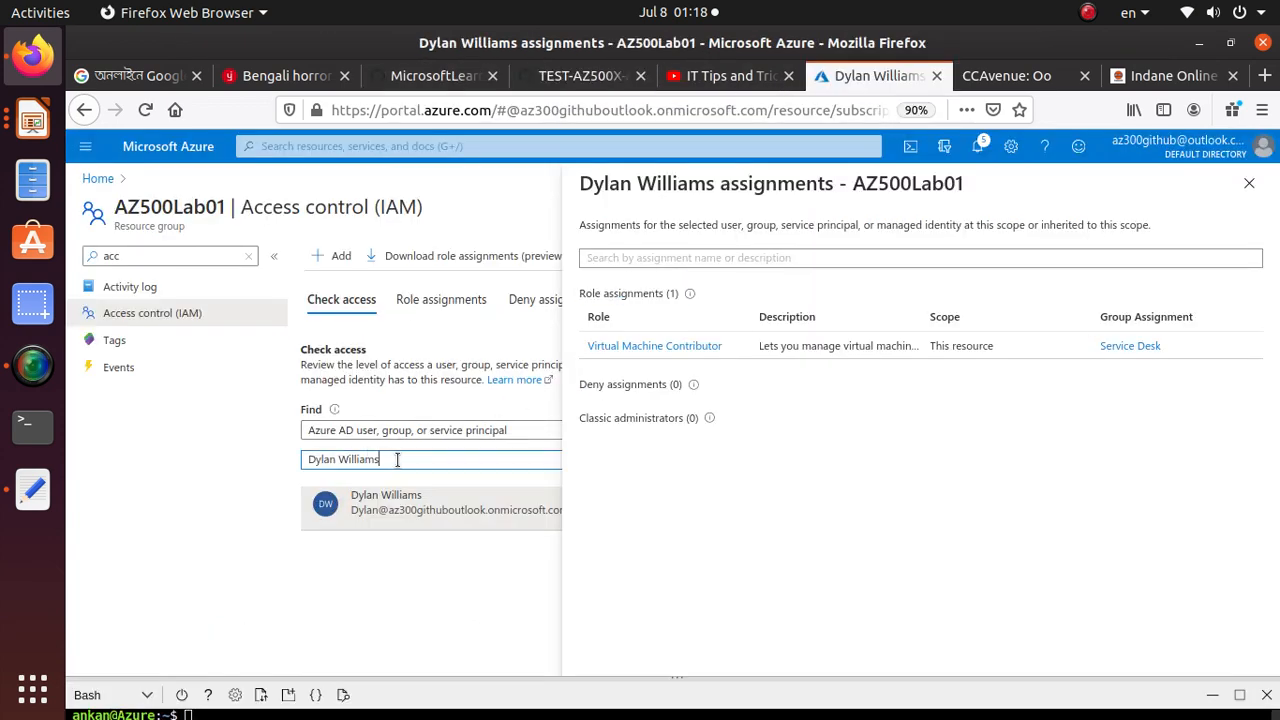
pyautogui.moveTo(397, 459); pyautogui.dragTo(158, 455)
pyautogui.write('Joseph Price')
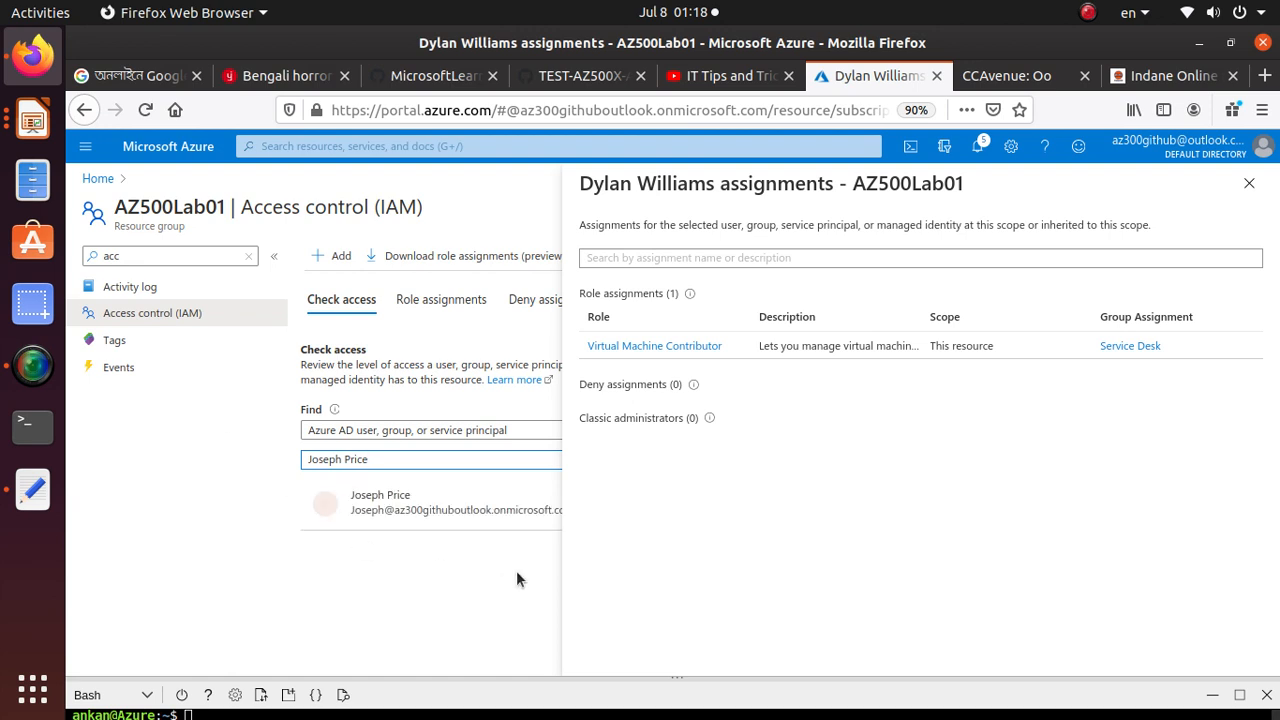
pyautogui.click(443, 513)
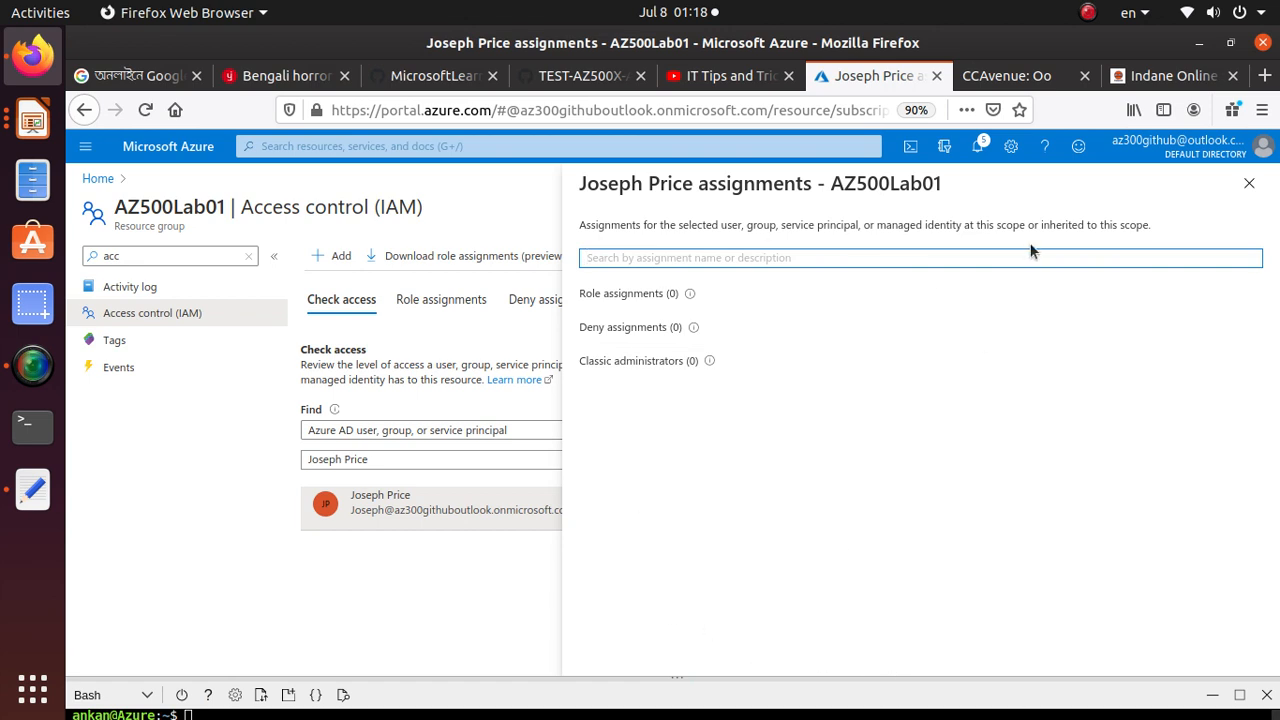
pyautogui.click(1248, 188)
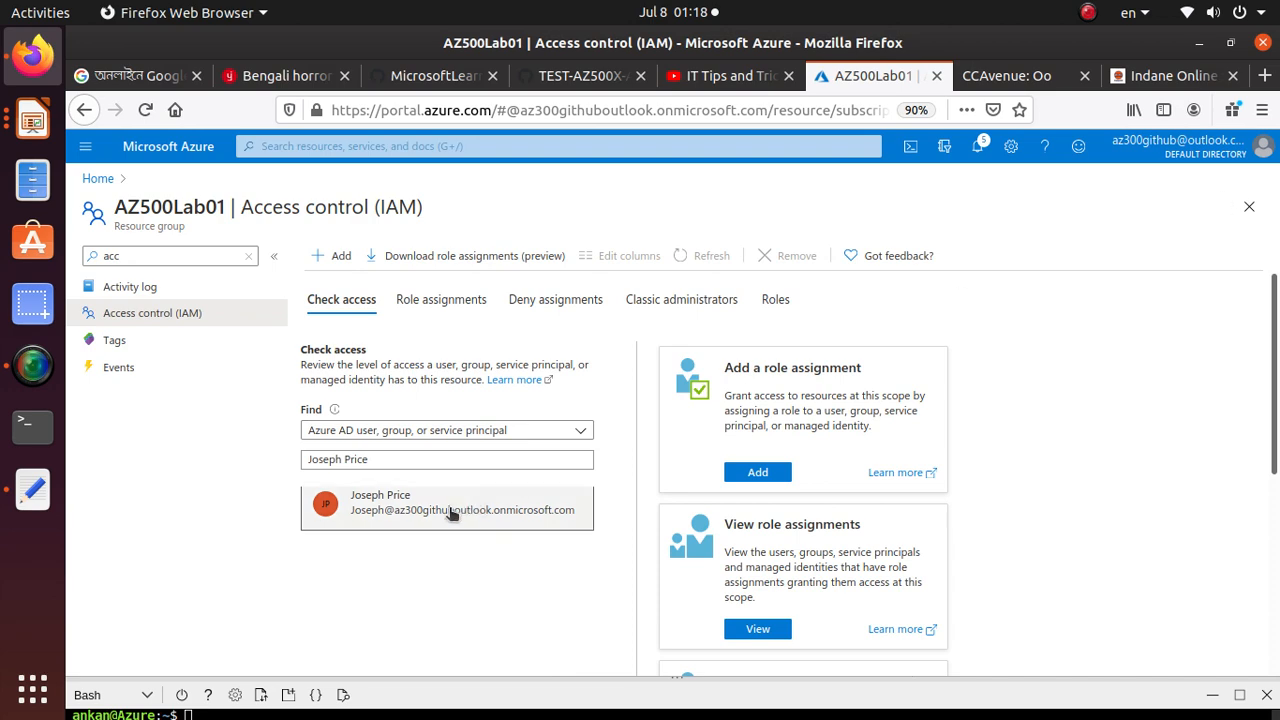
# Copy Remove-AzResourceGroup -Name "AZ500LAB01" -Force -AsJob from the lab guide's Clean up resources section and return to the Azure portal
pyautogui.click(555, 76)
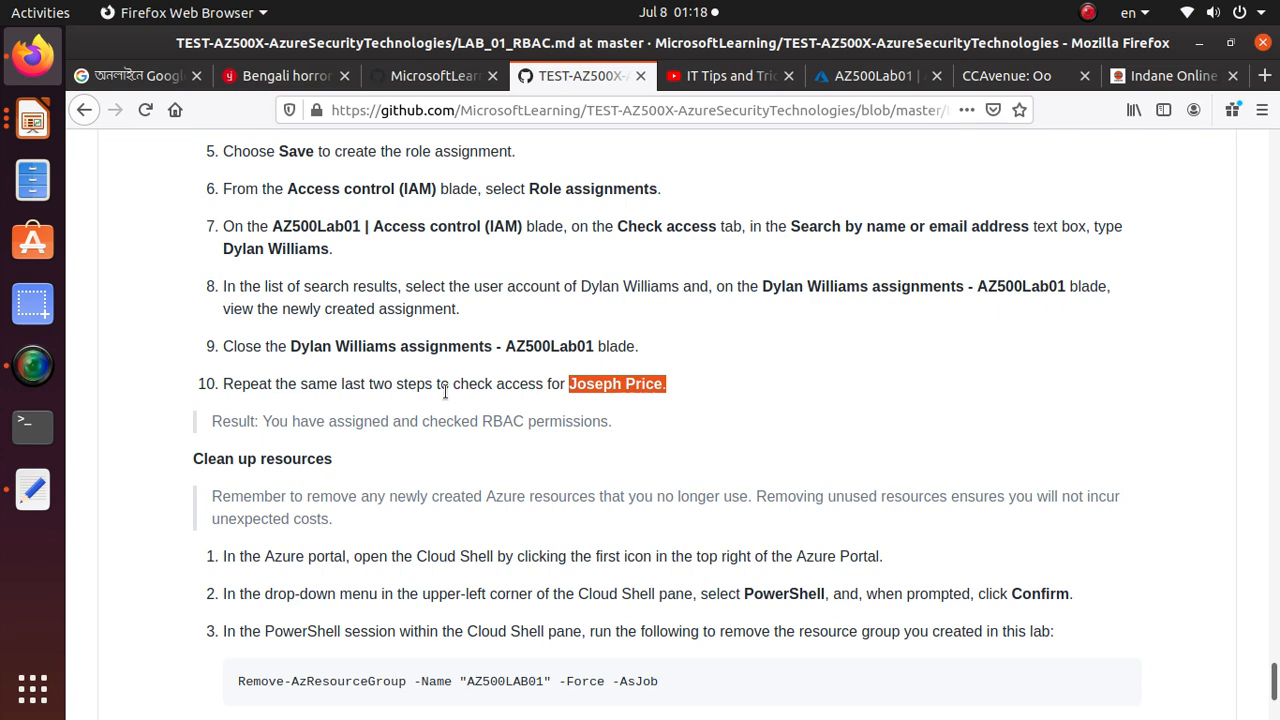
pyautogui.scroll(-4, 446, 392)
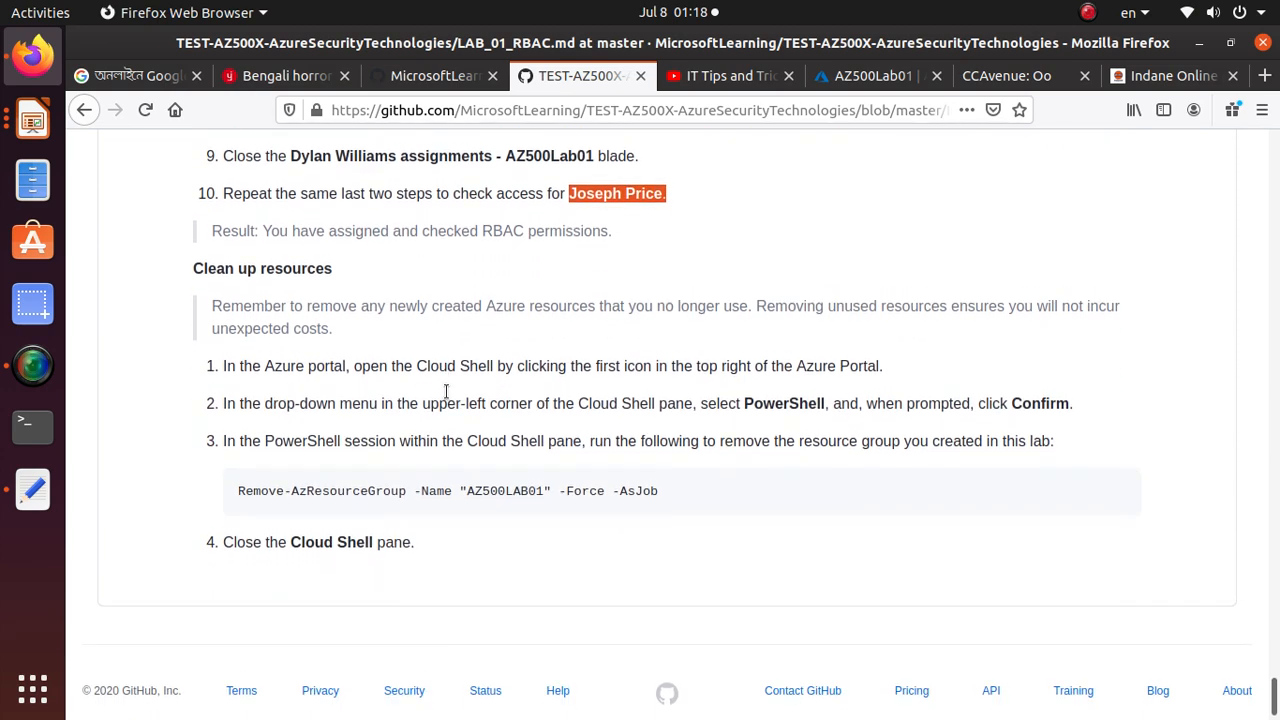
pyautogui.tripleClick(562, 467)
pyautogui.rightClick(562, 467)
pyautogui.click(600, 481)
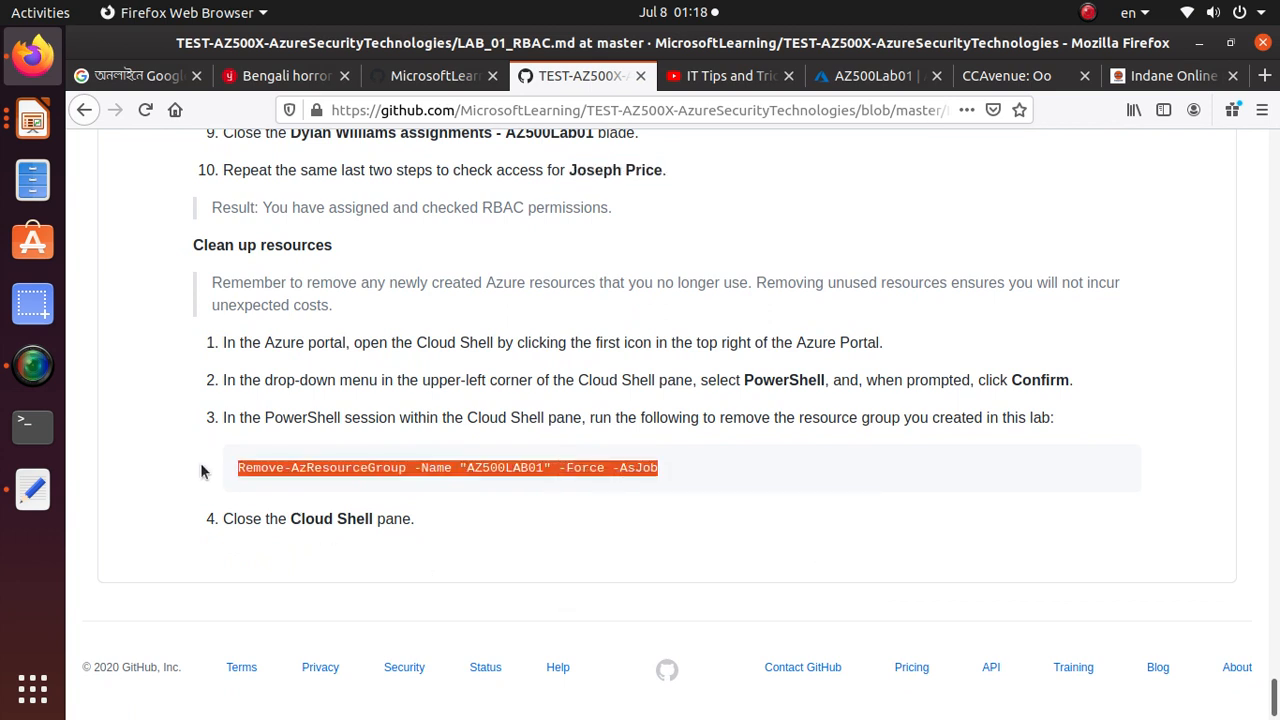
pyautogui.hotkey('alt', 'Tab')
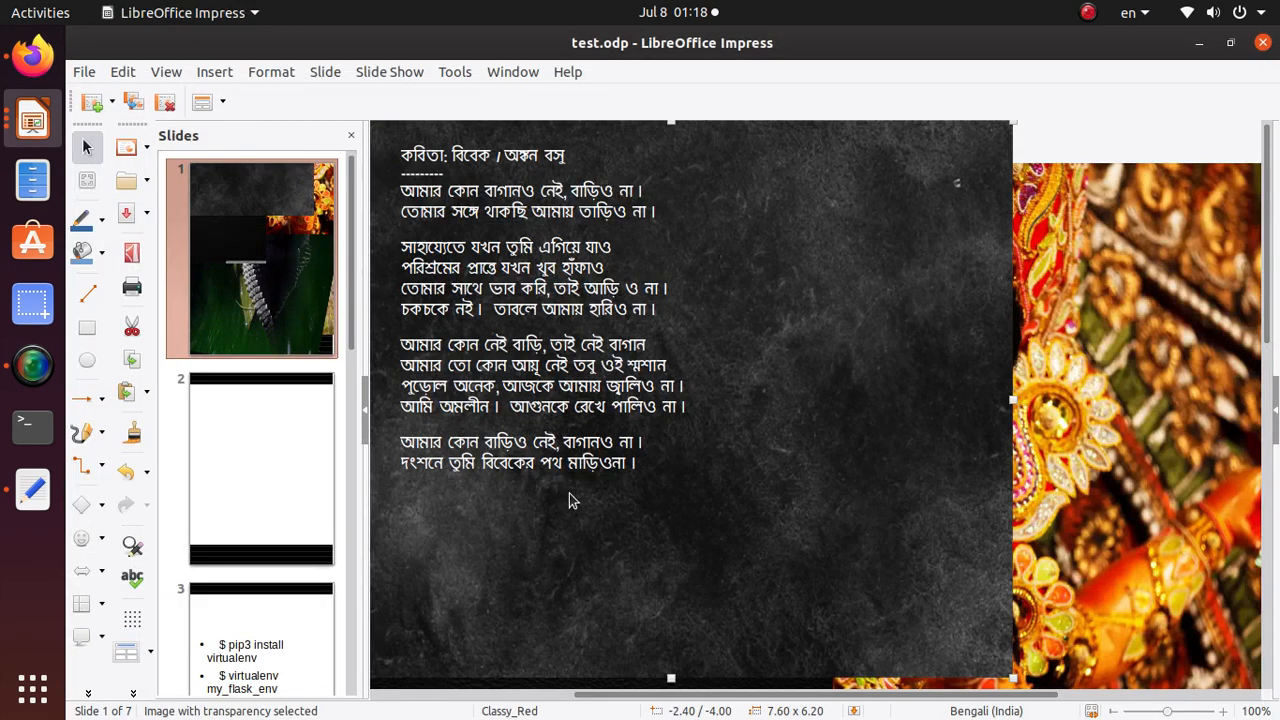
pyautogui.hotkey('alt', 'Tab')
pyautogui.click(875, 76)
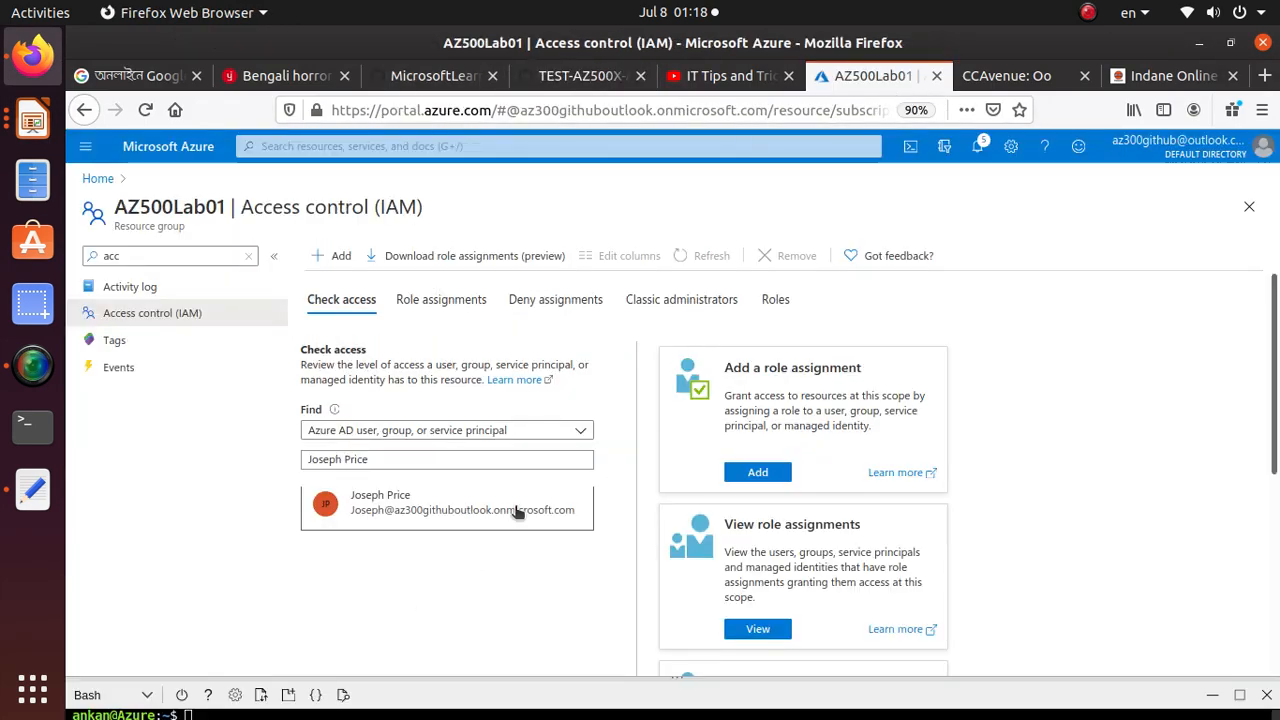
# Enlarge the Cloud Shell pane and try to run Remove-AzResourceGroup -Name "AZ500LAB01" -Force -AsJob in the Bash session
pyautogui.scroll(-3, 517, 512)
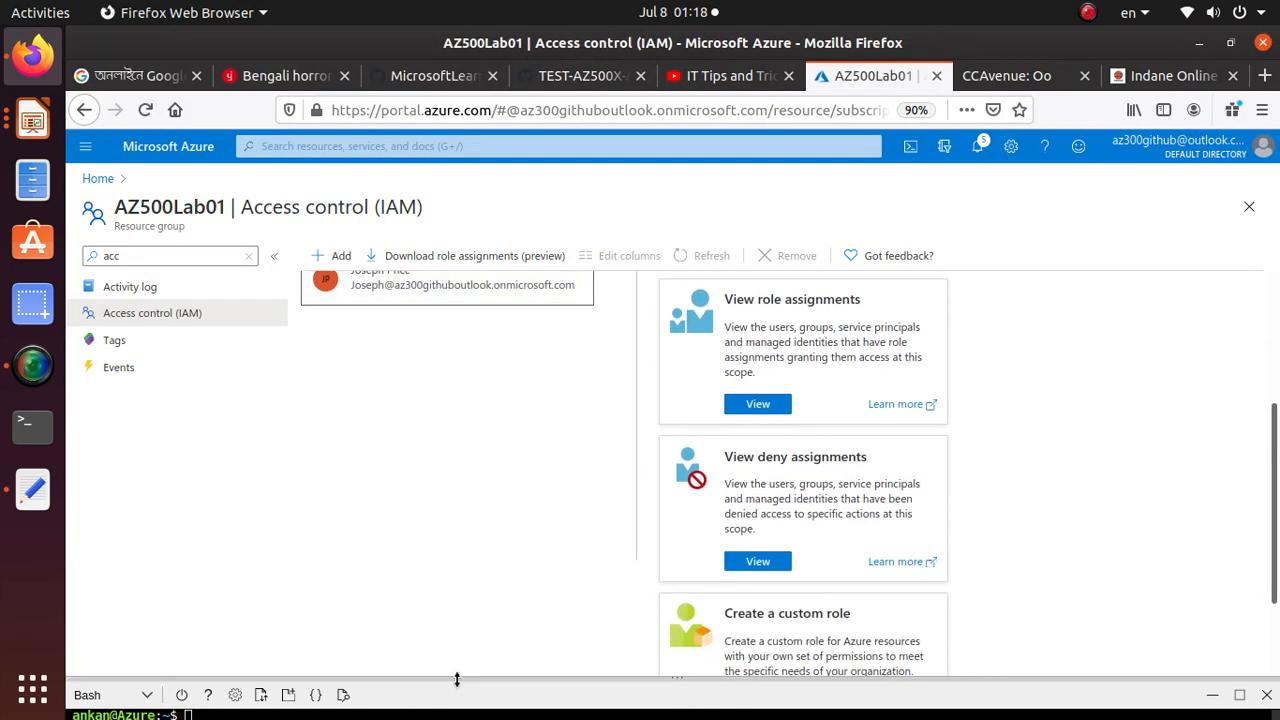
pyautogui.moveTo(457, 677); pyautogui.dragTo(506, 314)
pyautogui.moveTo(260, 598); pyautogui.dragTo(612, 598)
pyautogui.rightClick(310, 374)
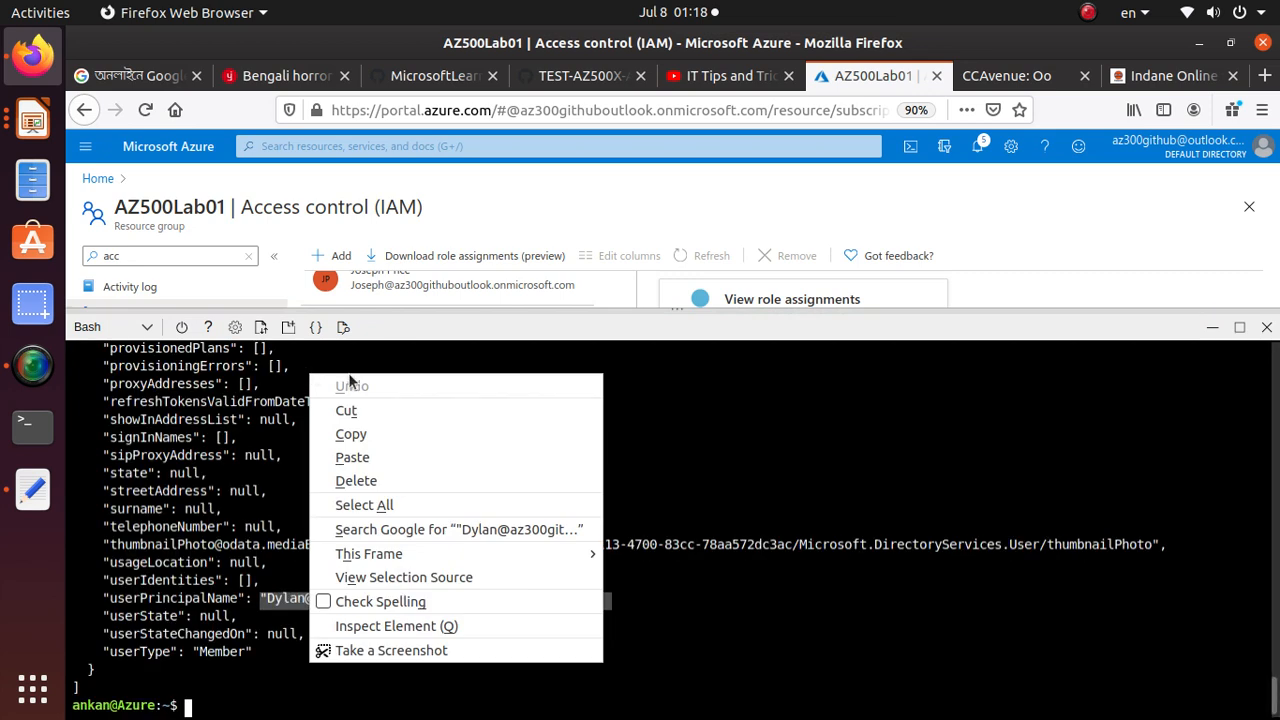
pyautogui.rightClick(252, 705)
pyautogui.click(343, 497)
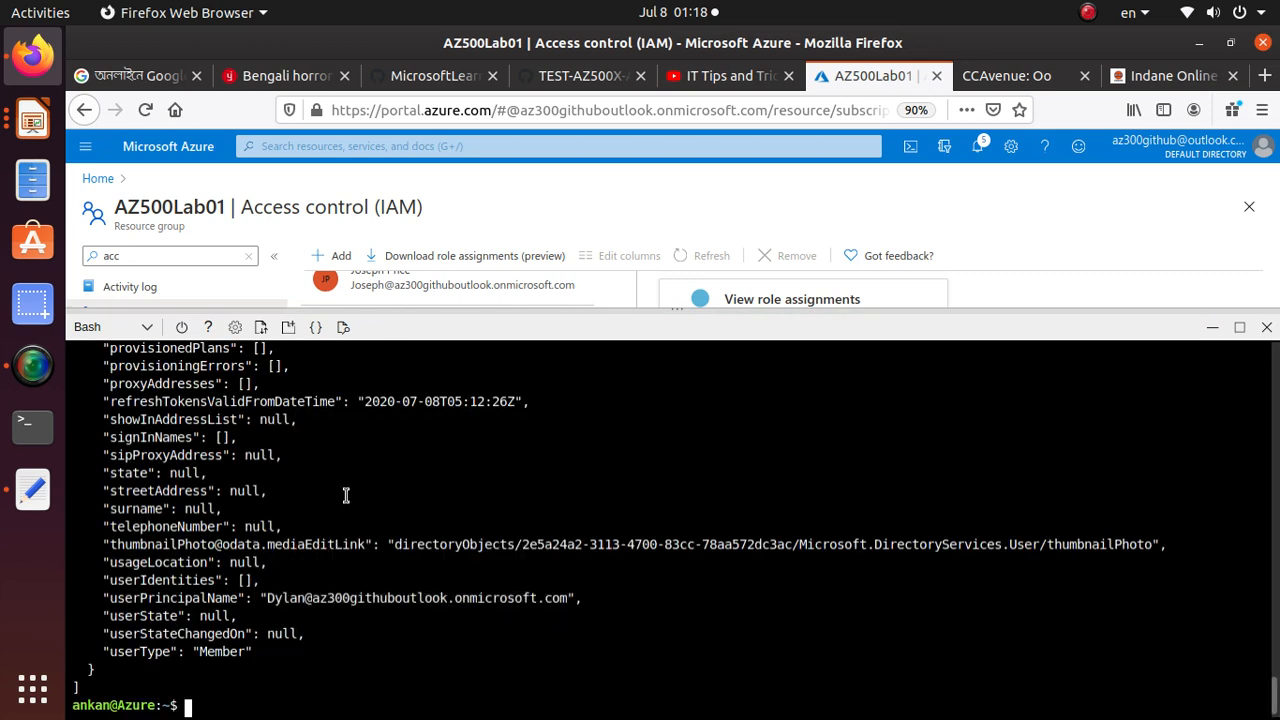
pyautogui.moveTo(186, 705); pyautogui.dragTo(495, 704)
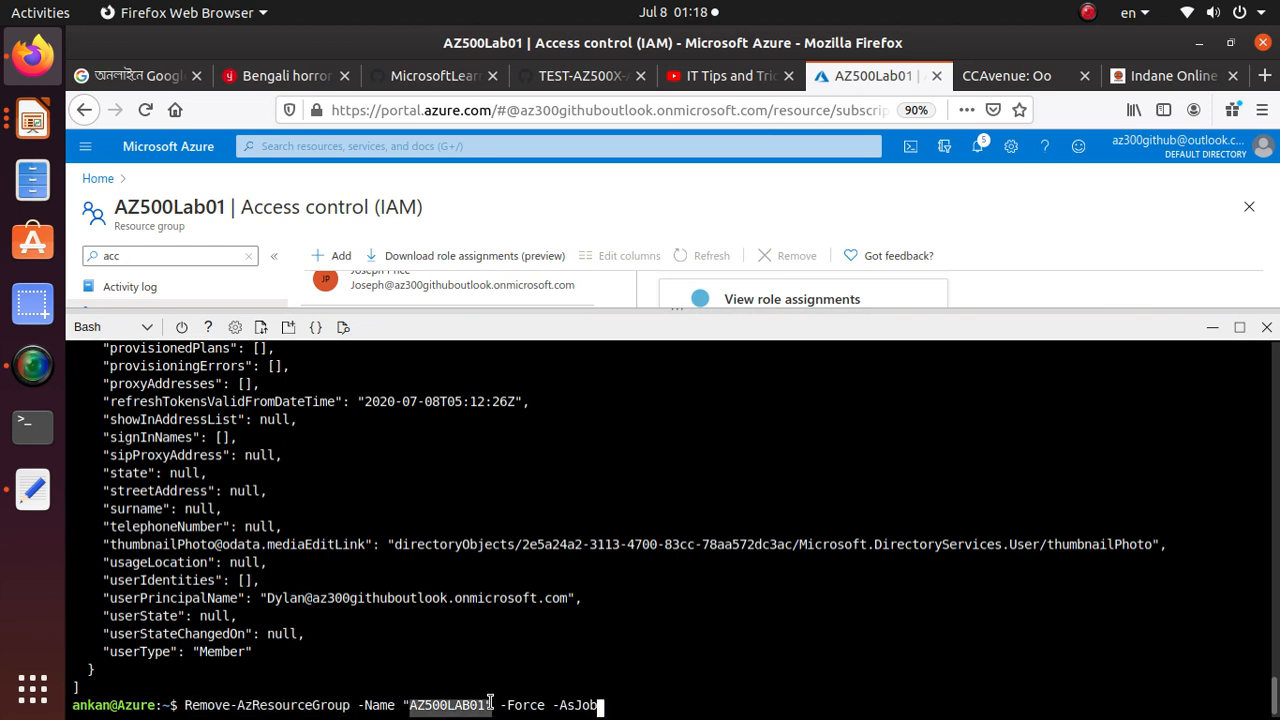
pyautogui.click(574, 701)
pyautogui.moveTo(620, 706); pyautogui.dragTo(74, 705)
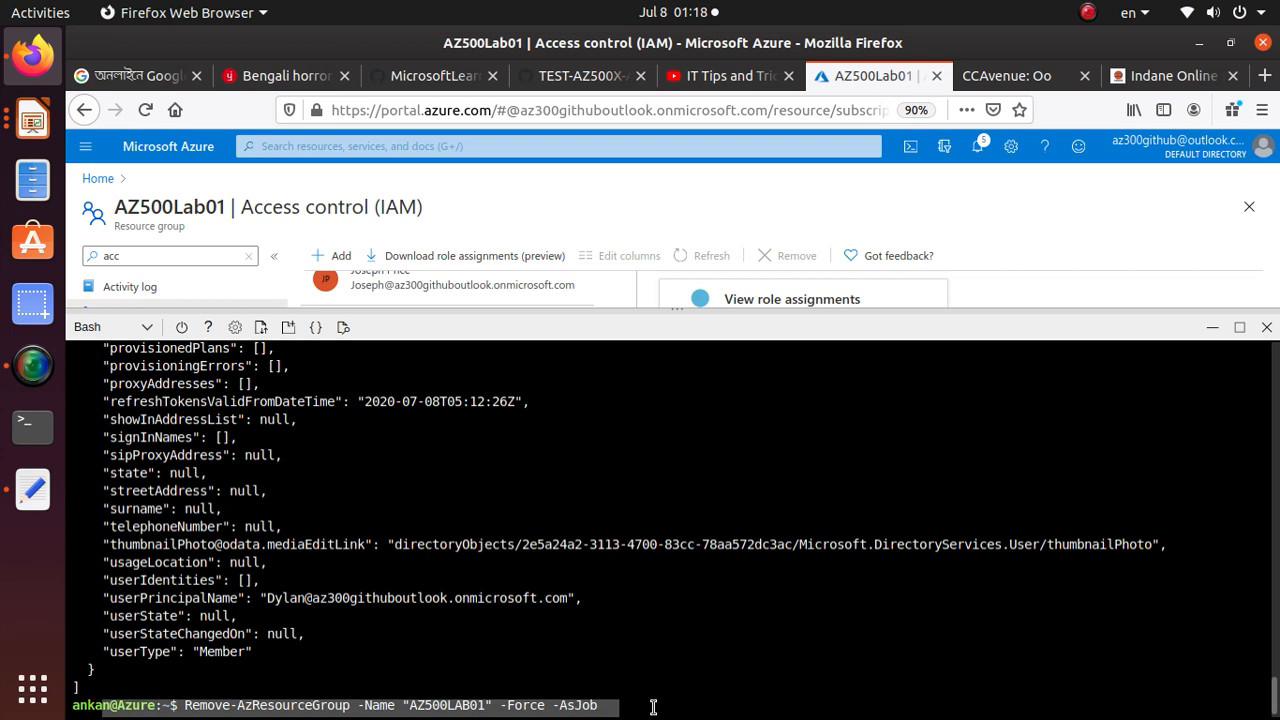
pyautogui.press('Return')
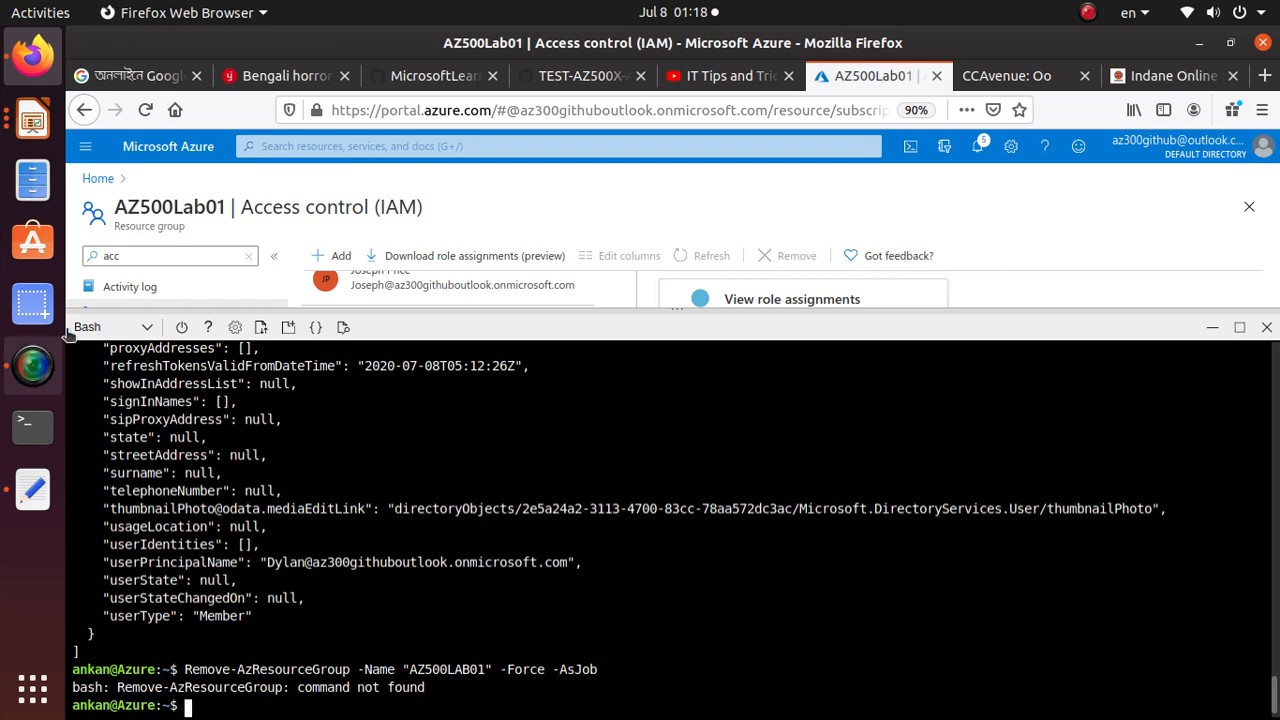
# Switch Cloud Shell to PowerShell and run Remove-AzResourceGroup -Name "AZ500LAB01" -Force -AsJob, shrinking the shell pane when finished
pyautogui.click(120, 327)
pyautogui.click(103, 358)
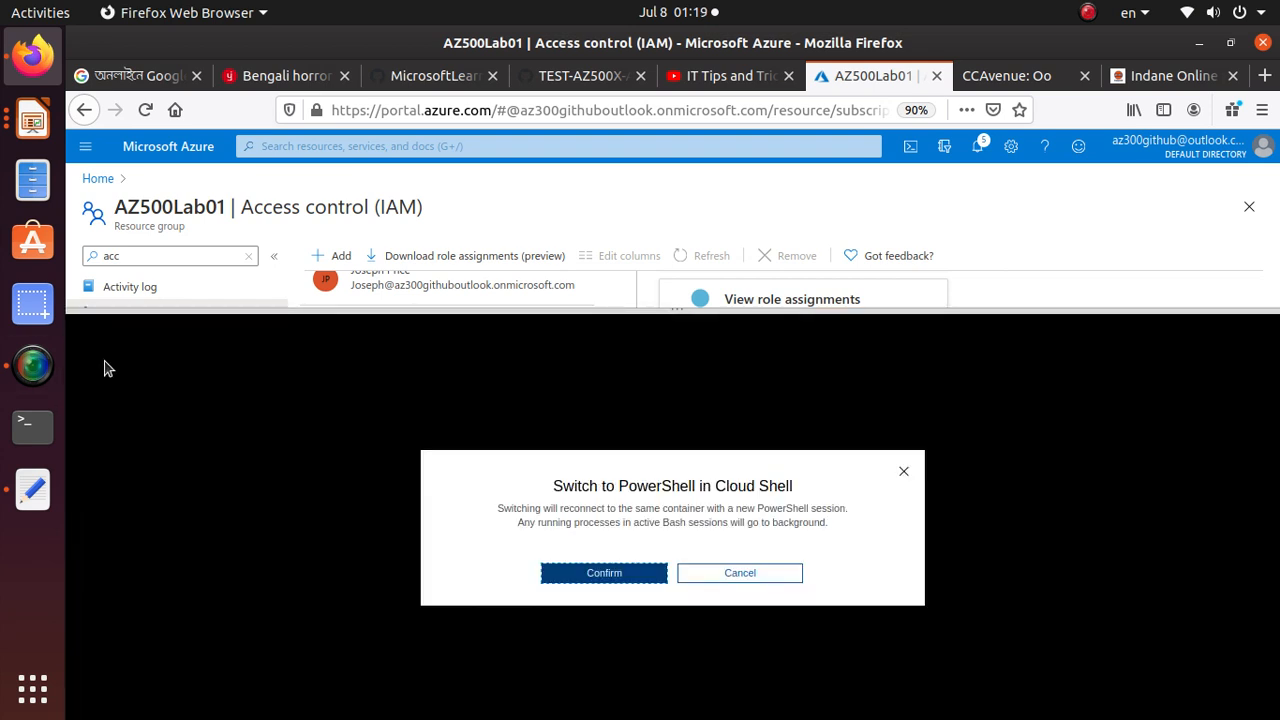
pyautogui.click(620, 574)
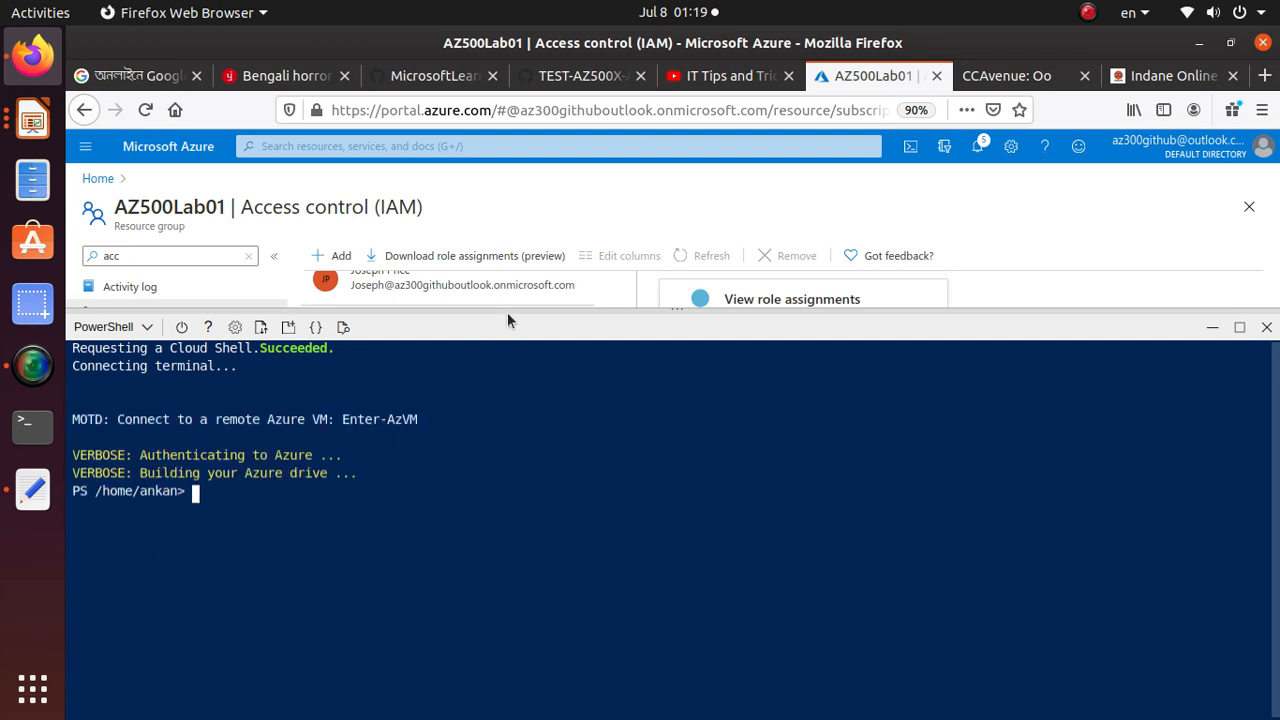
pyautogui.rightClick(330, 538)
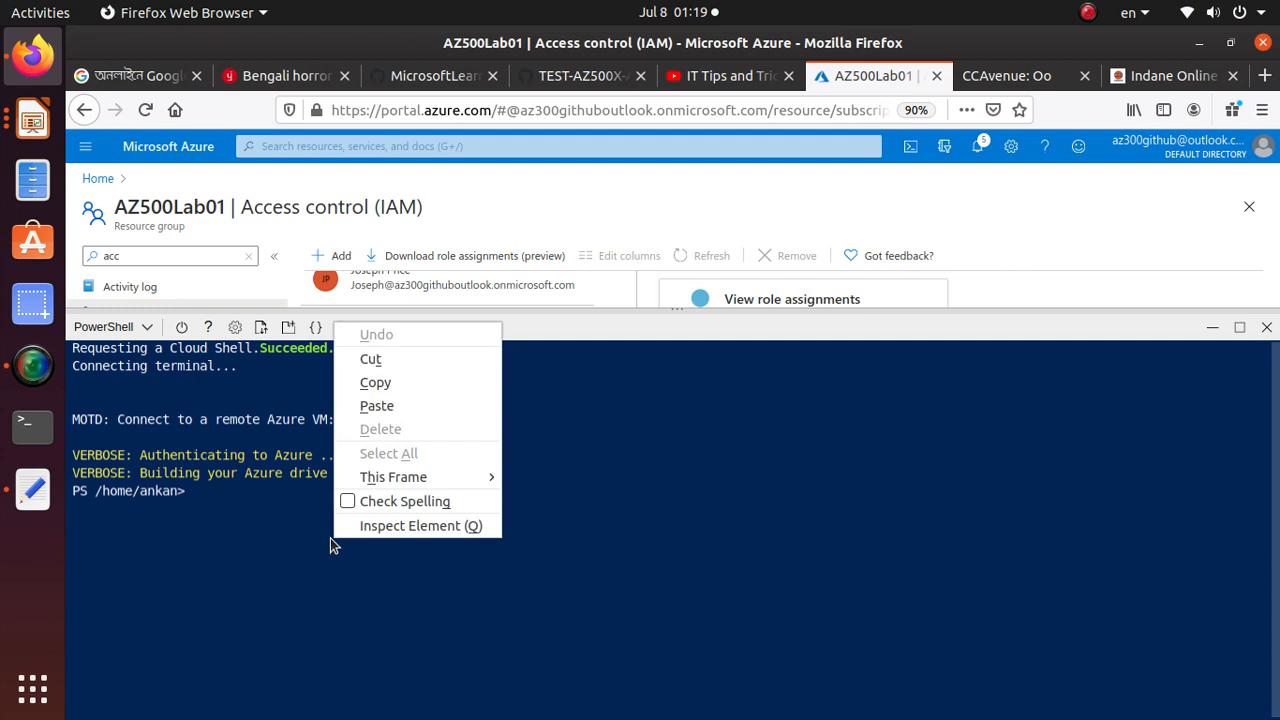
pyautogui.click(411, 405)
pyautogui.press('Return')
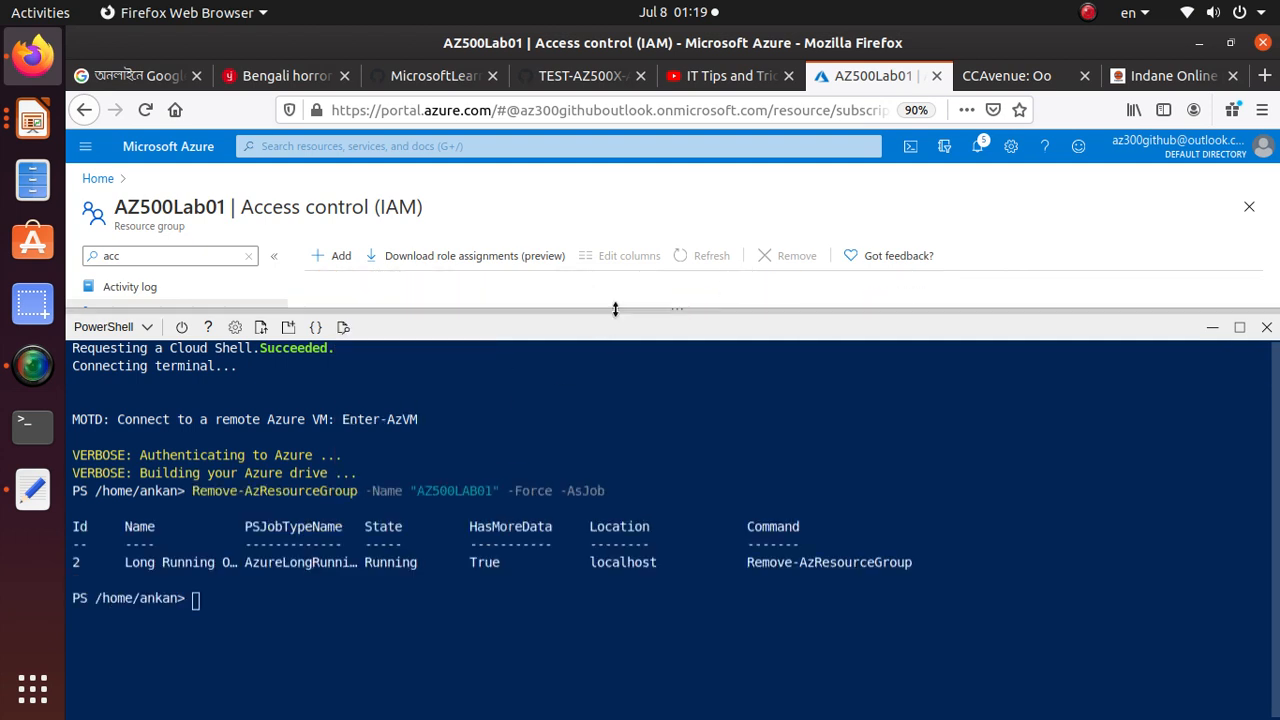
pyautogui.moveTo(615, 309); pyautogui.dragTo(585, 660)
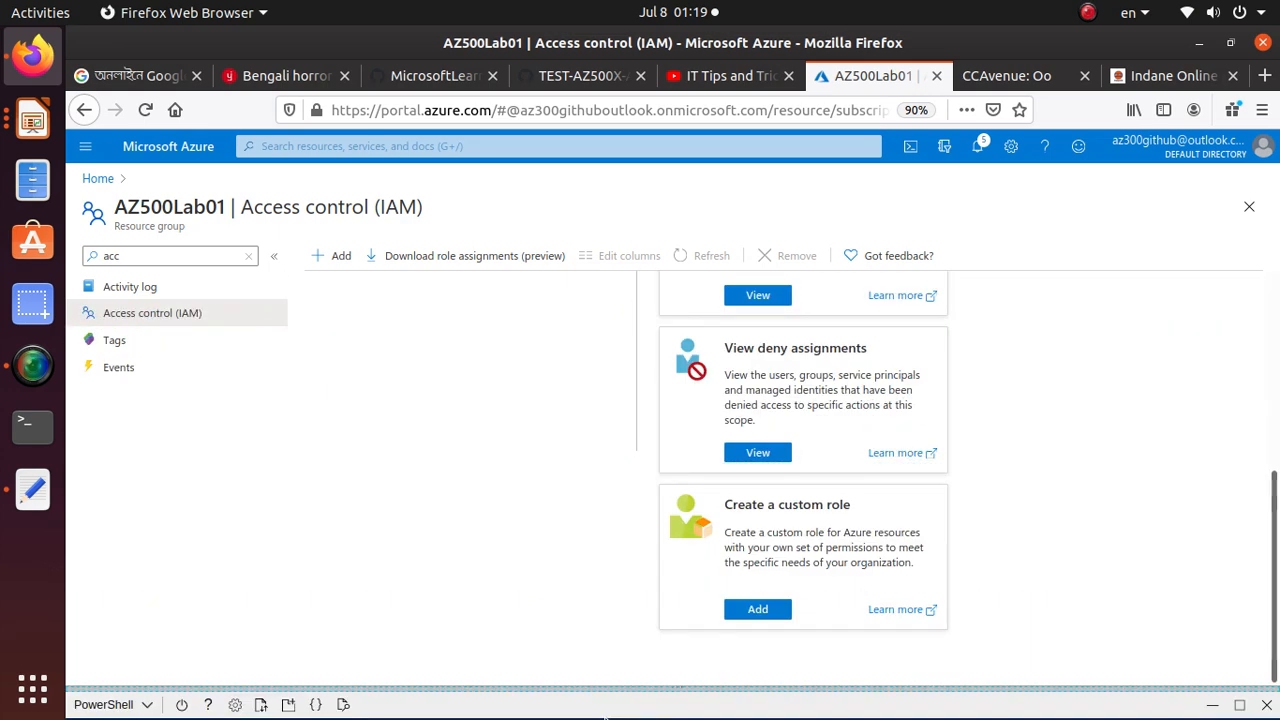
# Open Azure Active Directory from the portal home page and review the directory's list of all users
pyautogui.click(98, 178)
pyautogui.click(452, 265)
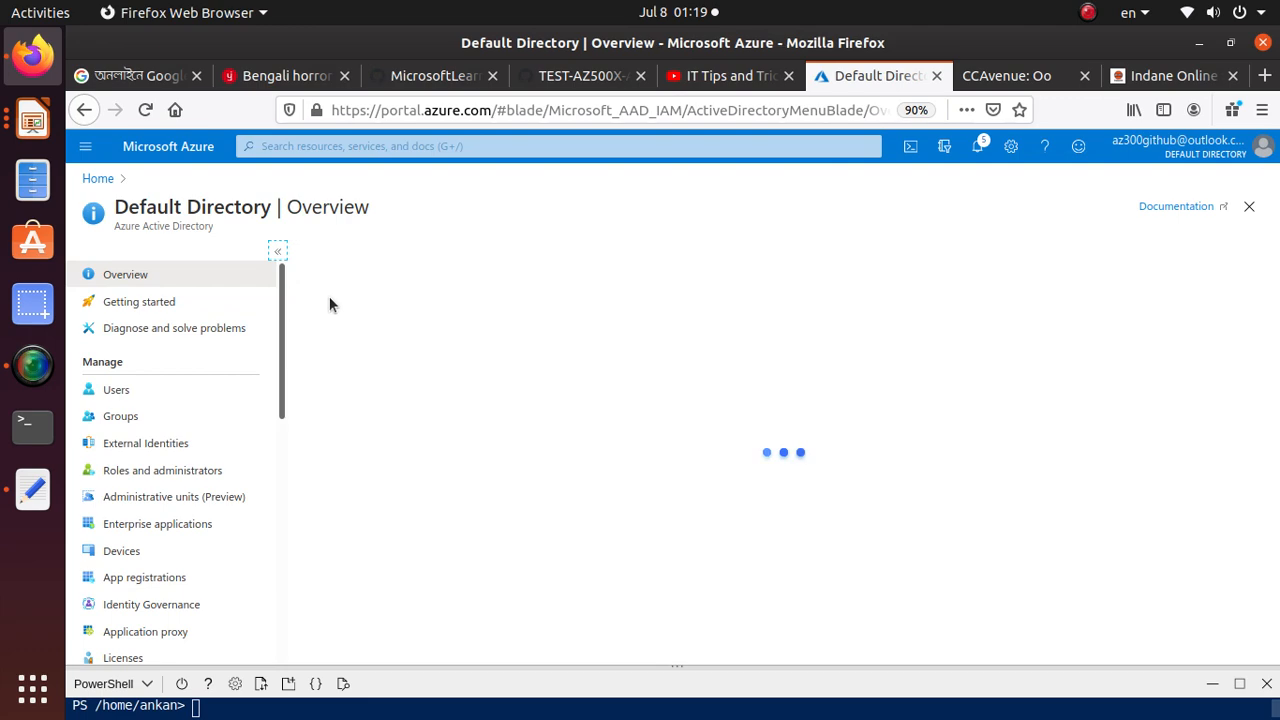
pyautogui.click(116, 413)
pyautogui.click(135, 388)
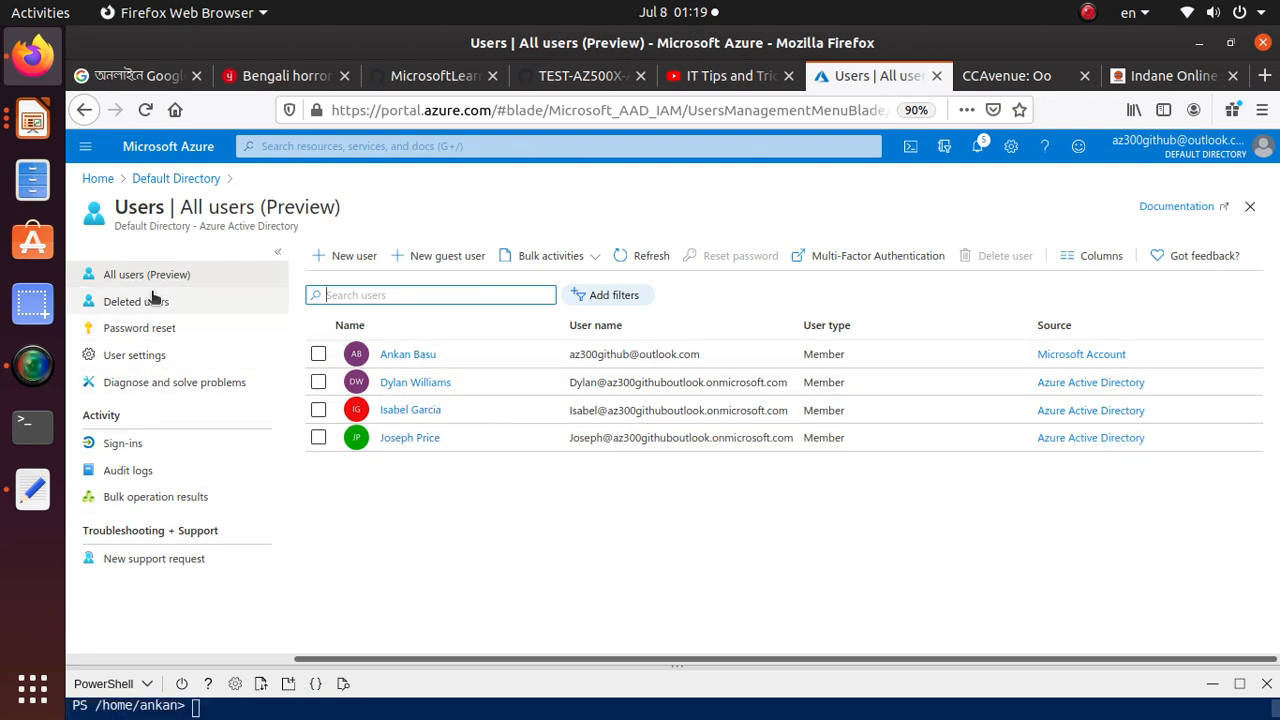
# Review the directory's groups and examine the Service Desk group's overview and direct members, finishing on the portal home page
pyautogui.click(166, 179)
pyautogui.click(134, 420)
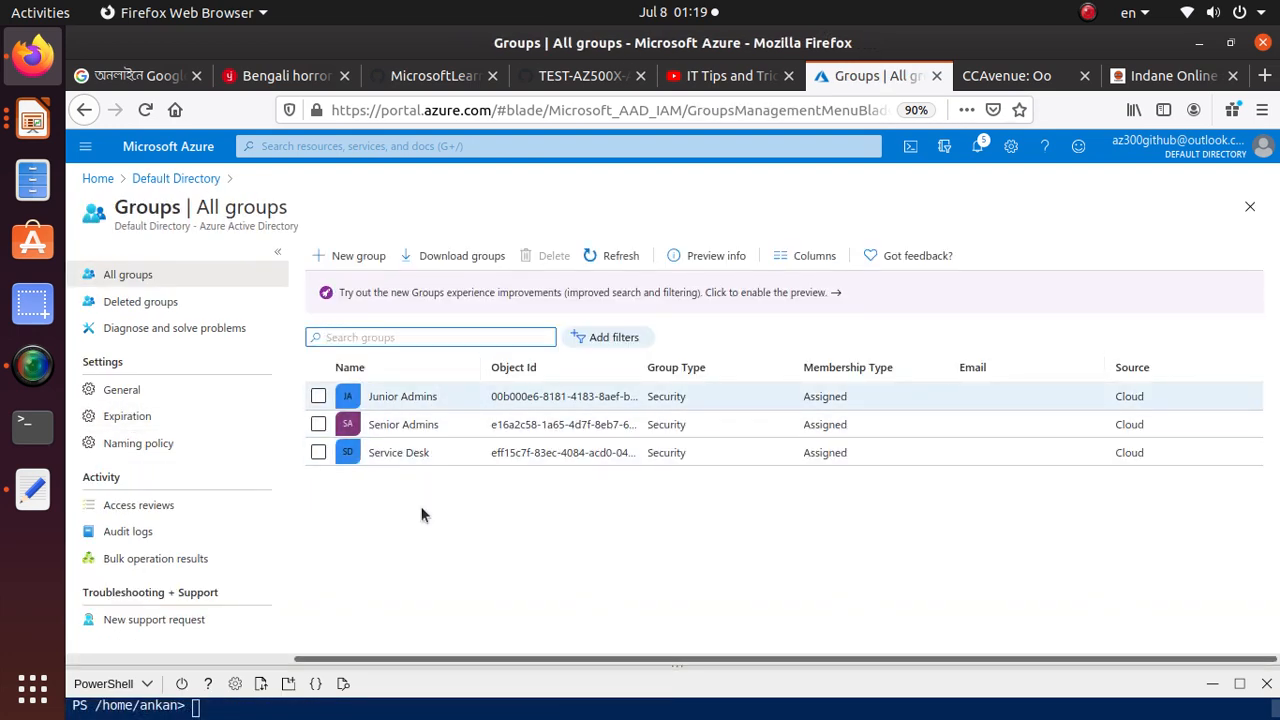
pyautogui.click(418, 453)
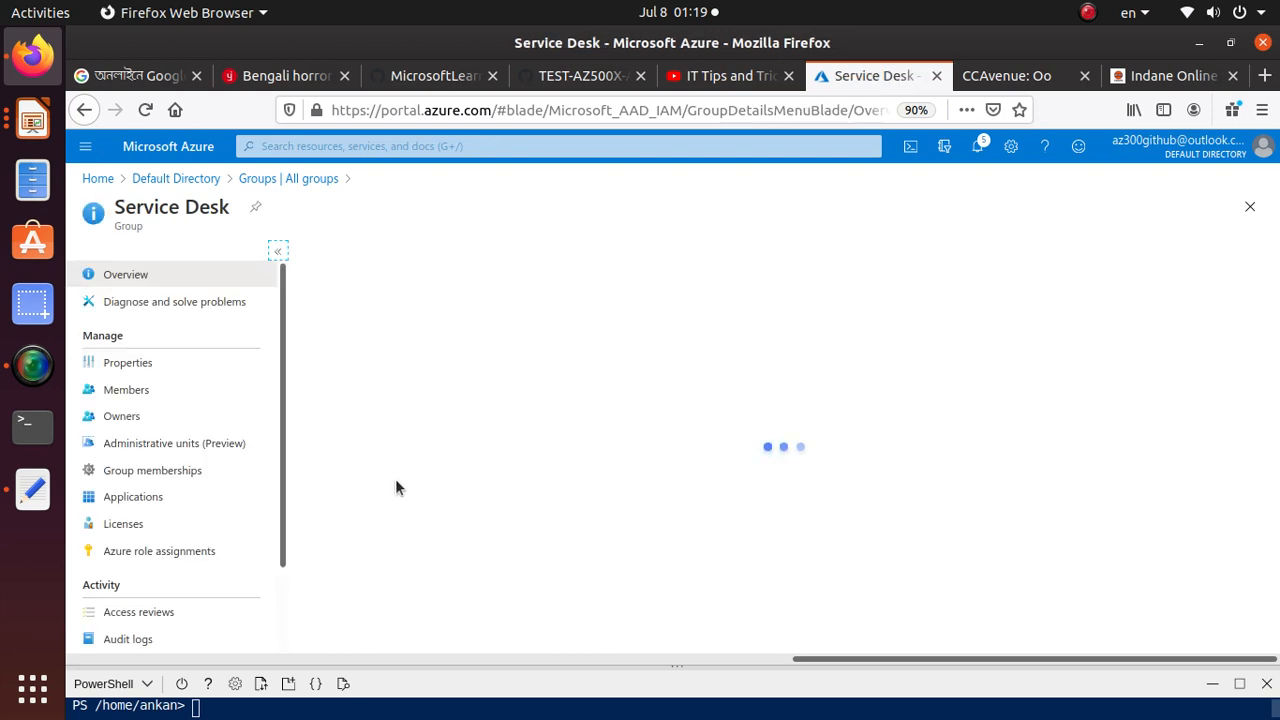
pyautogui.scroll(-2, 464, 440)
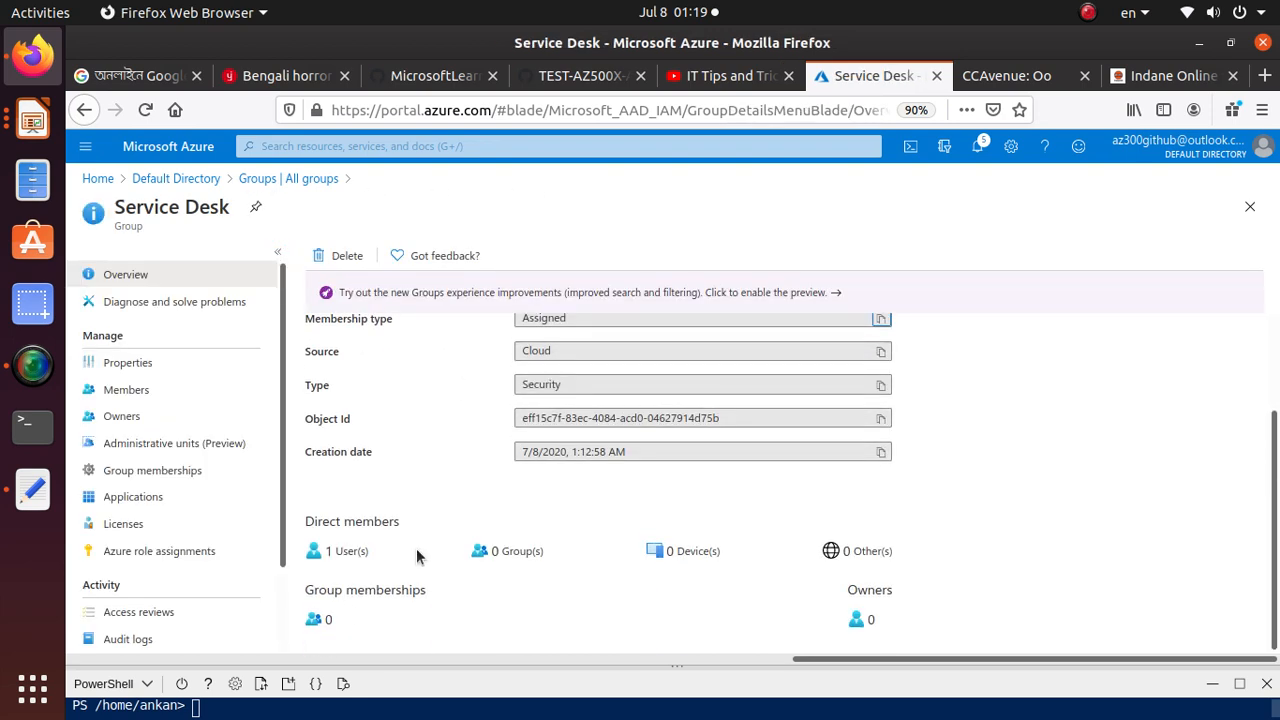
pyautogui.scroll(2, 426, 536)
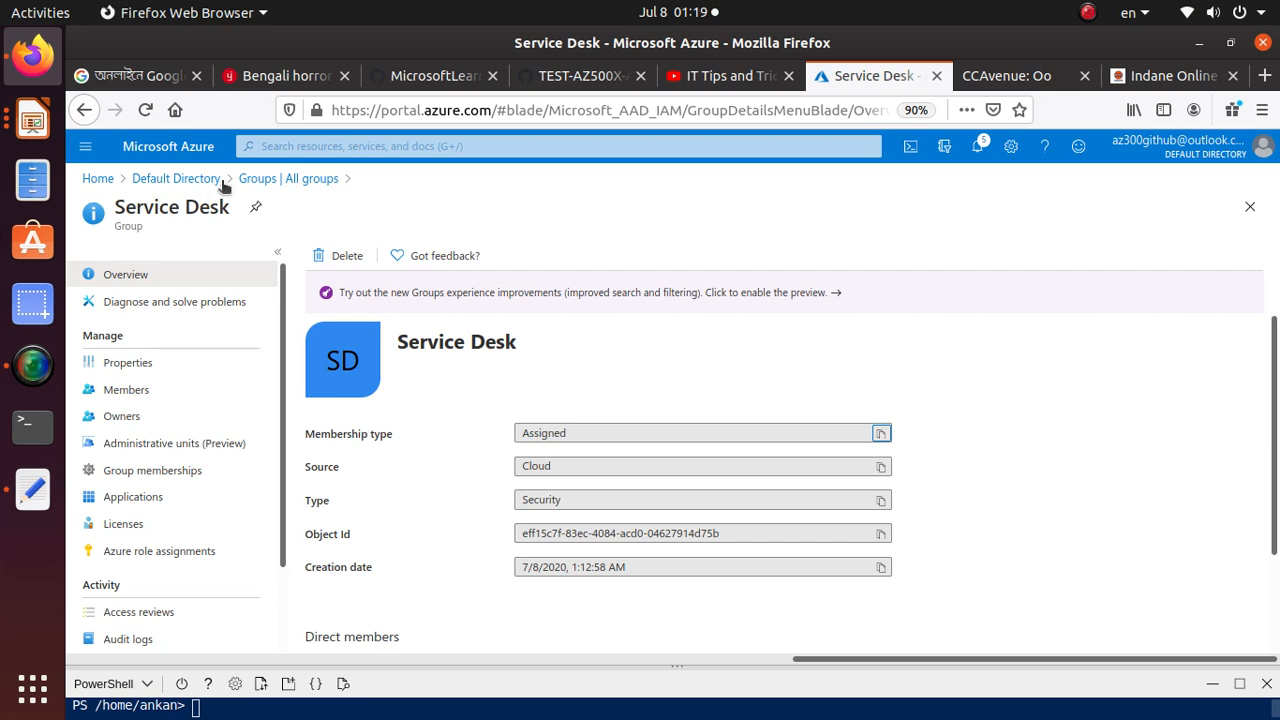
pyautogui.click(96, 180)
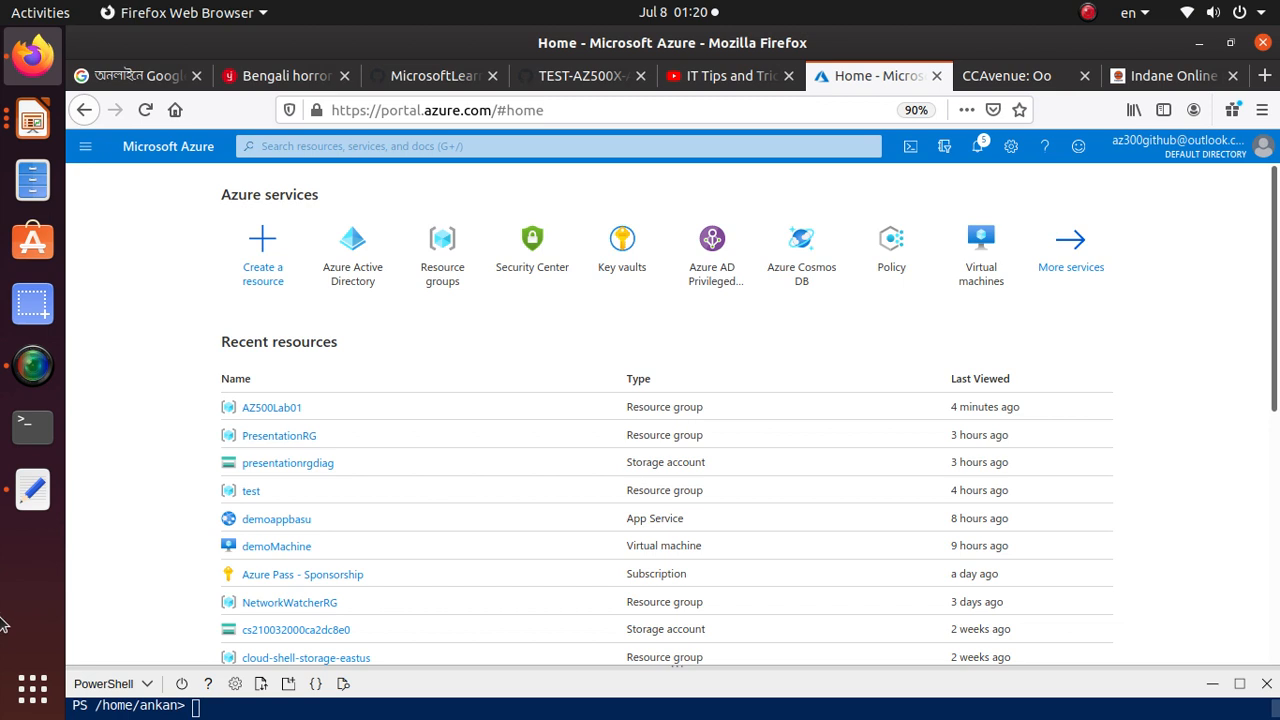
pyautogui.click(50, 381)
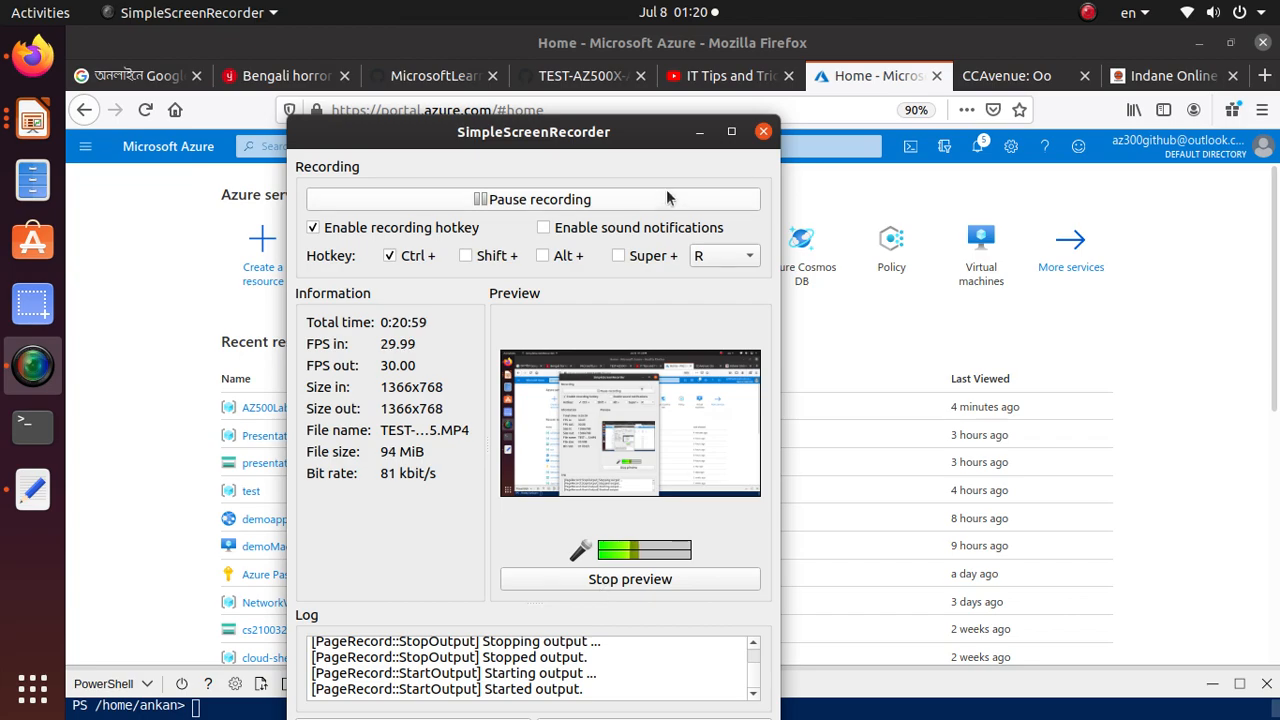